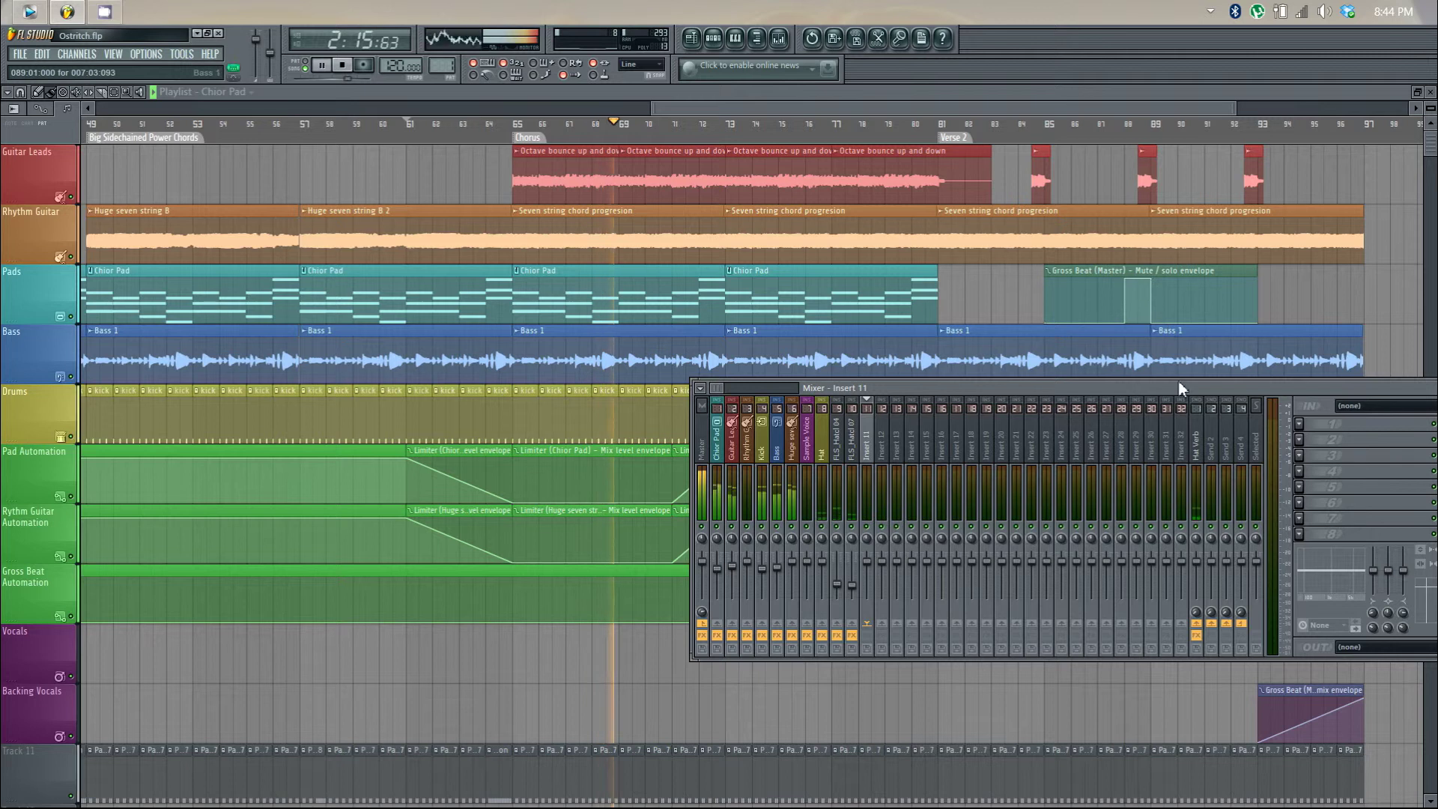
pyautogui.click(875, 388)
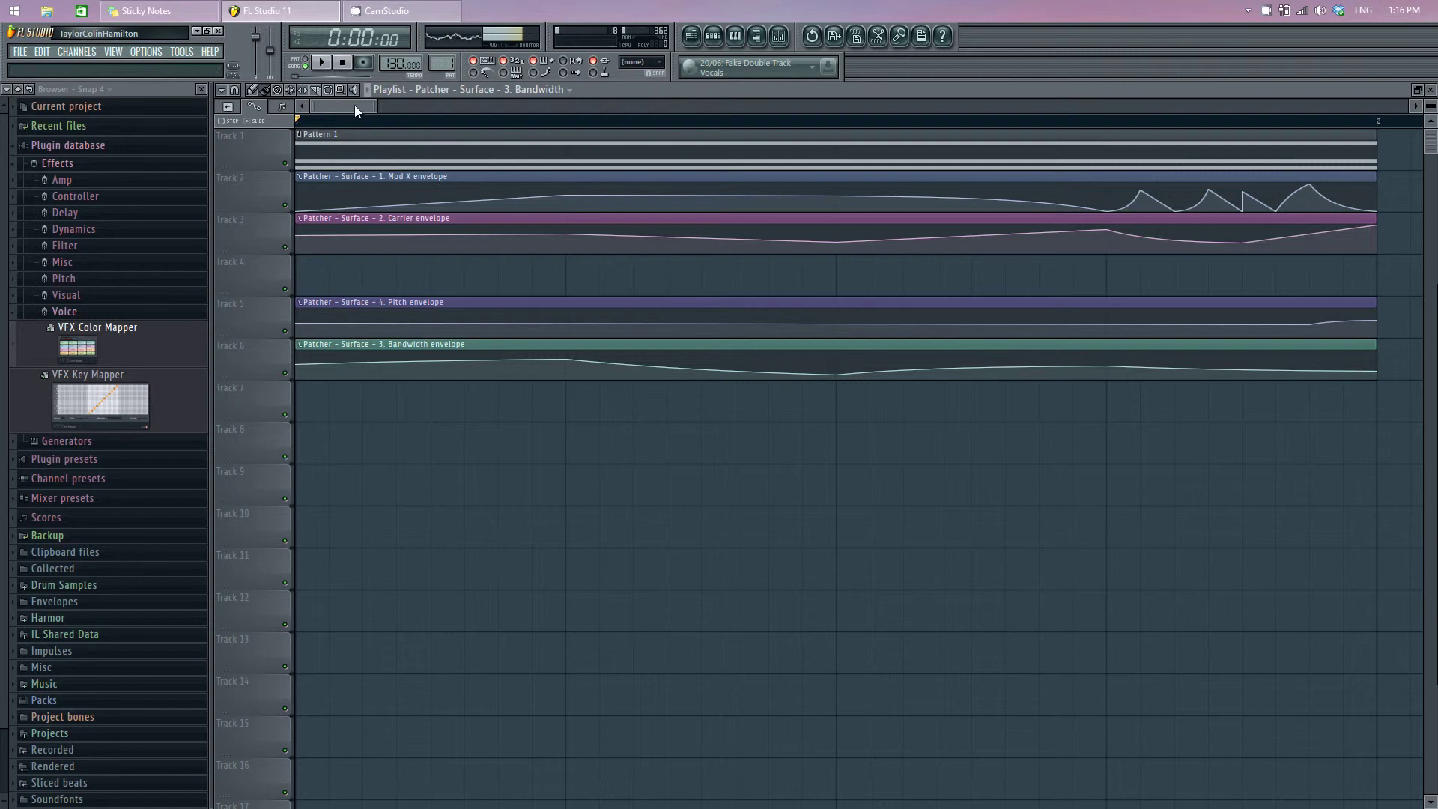
# Play the finished arrangement of Pattern 1 and the Patcher surface envelopes, and stop playback
pyautogui.click(329, 68)
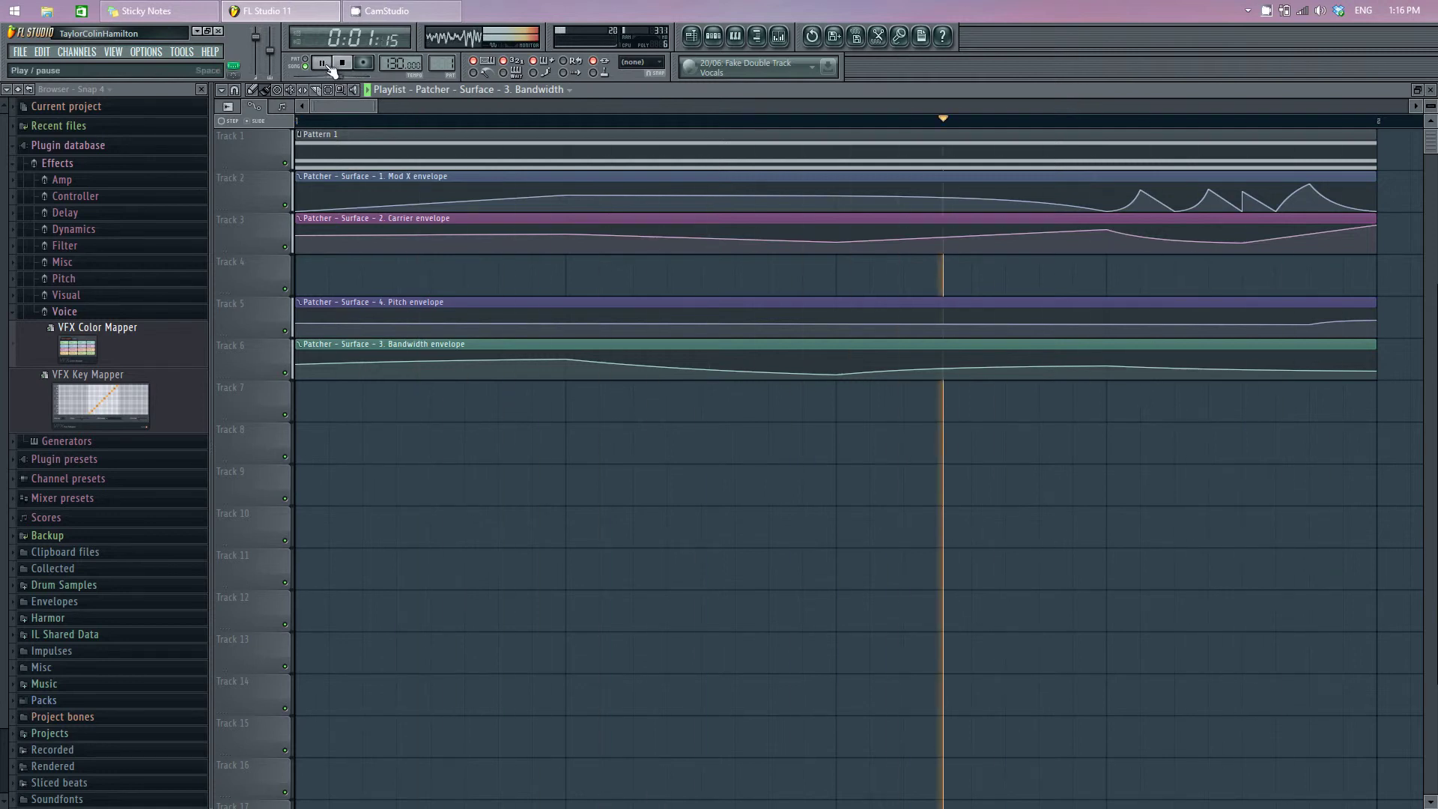
pyautogui.click(345, 66)
pyautogui.moveTo(373, 107); pyautogui.dragTo(372, 108)
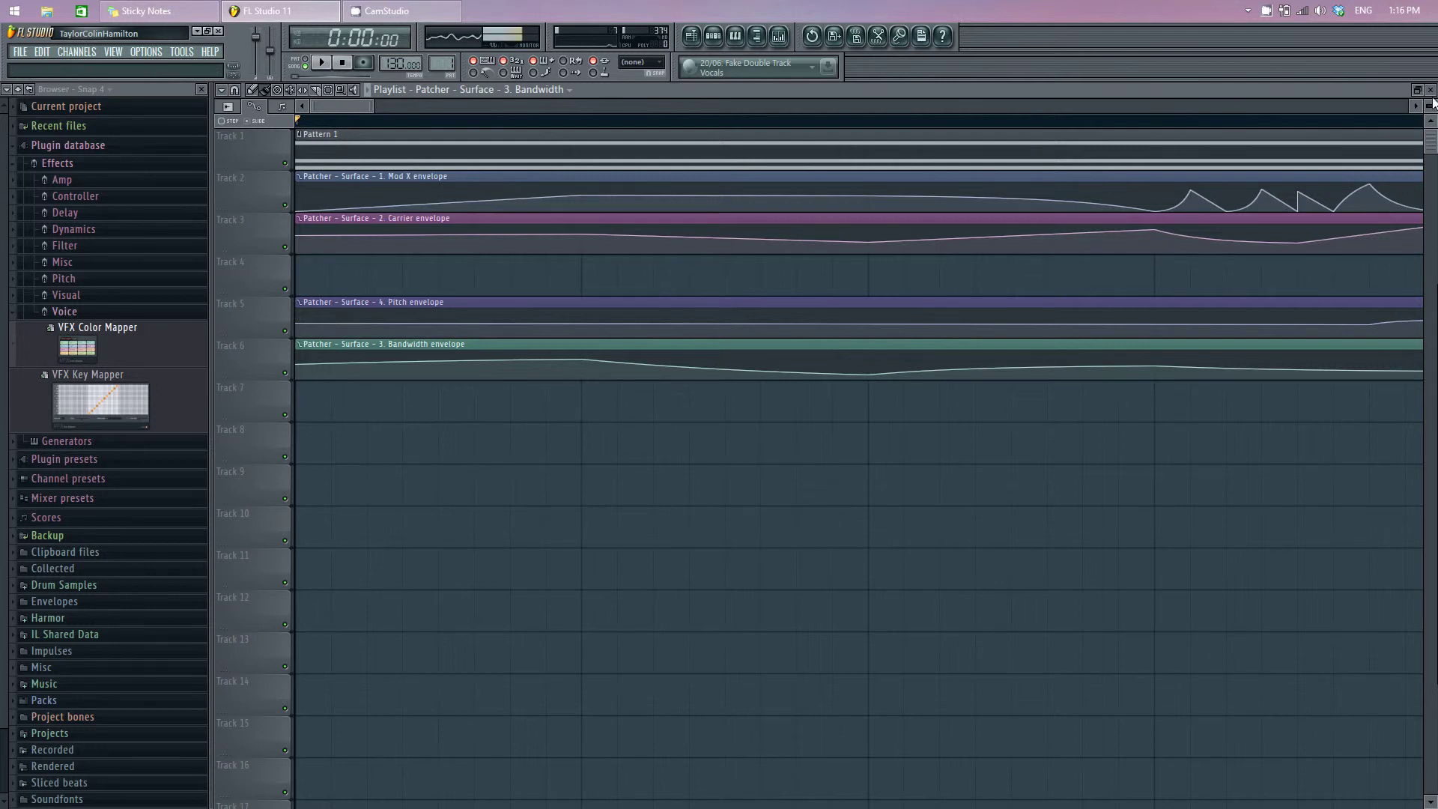
# Open the existing Patcher channel's map and play the song briefly to examine its signal routing
pyautogui.click(715, 38)
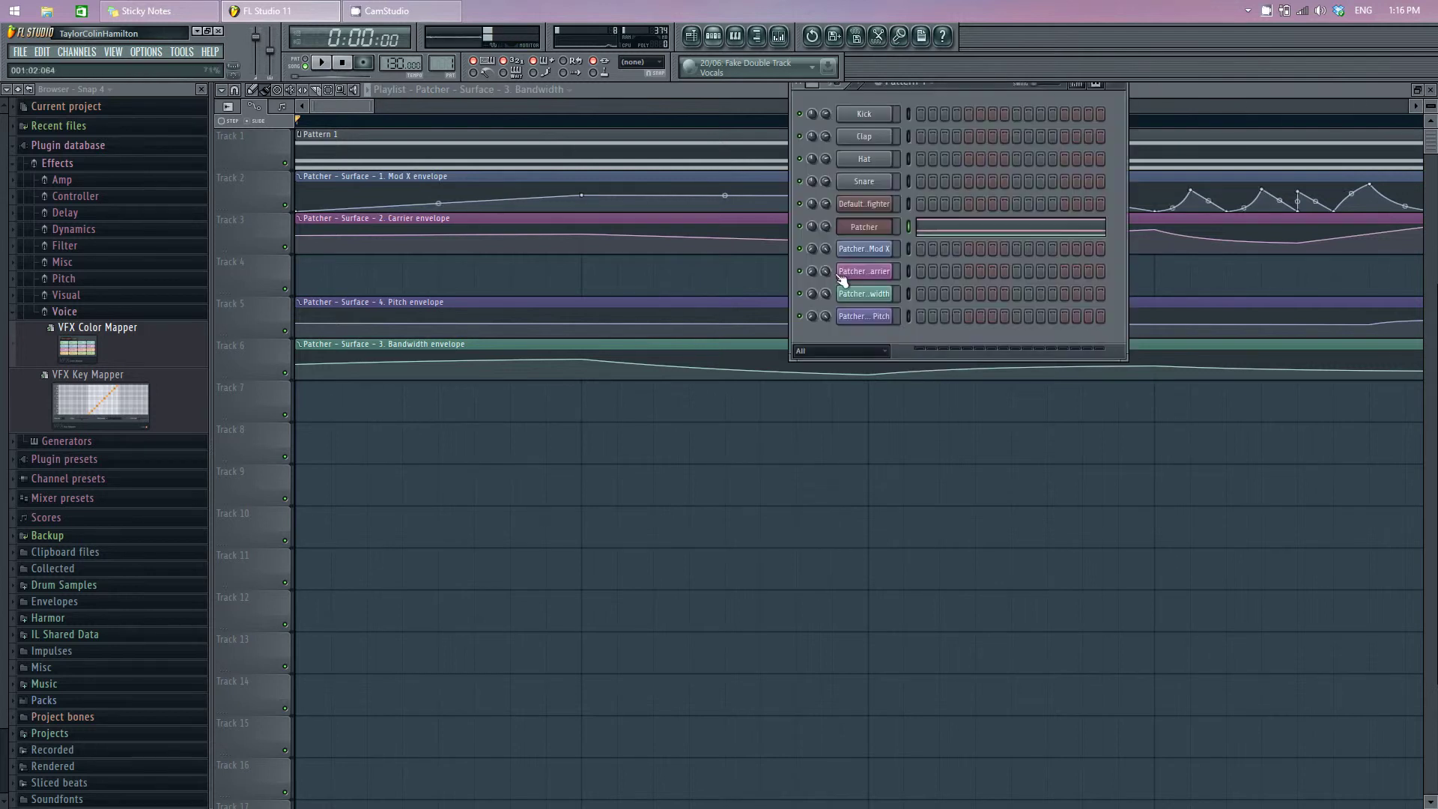
pyautogui.click(884, 228)
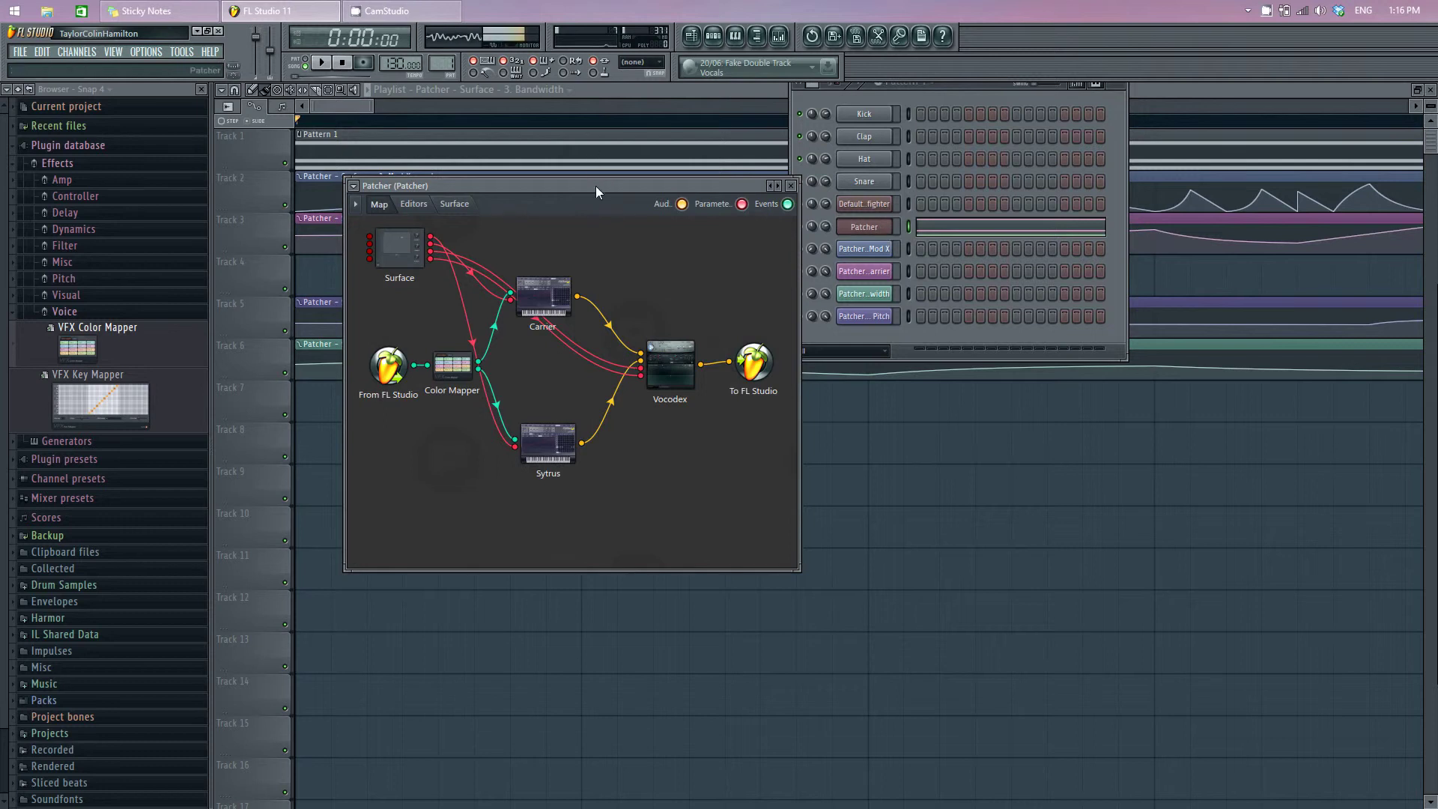
pyautogui.moveTo(604, 187); pyautogui.dragTo(610, 307)
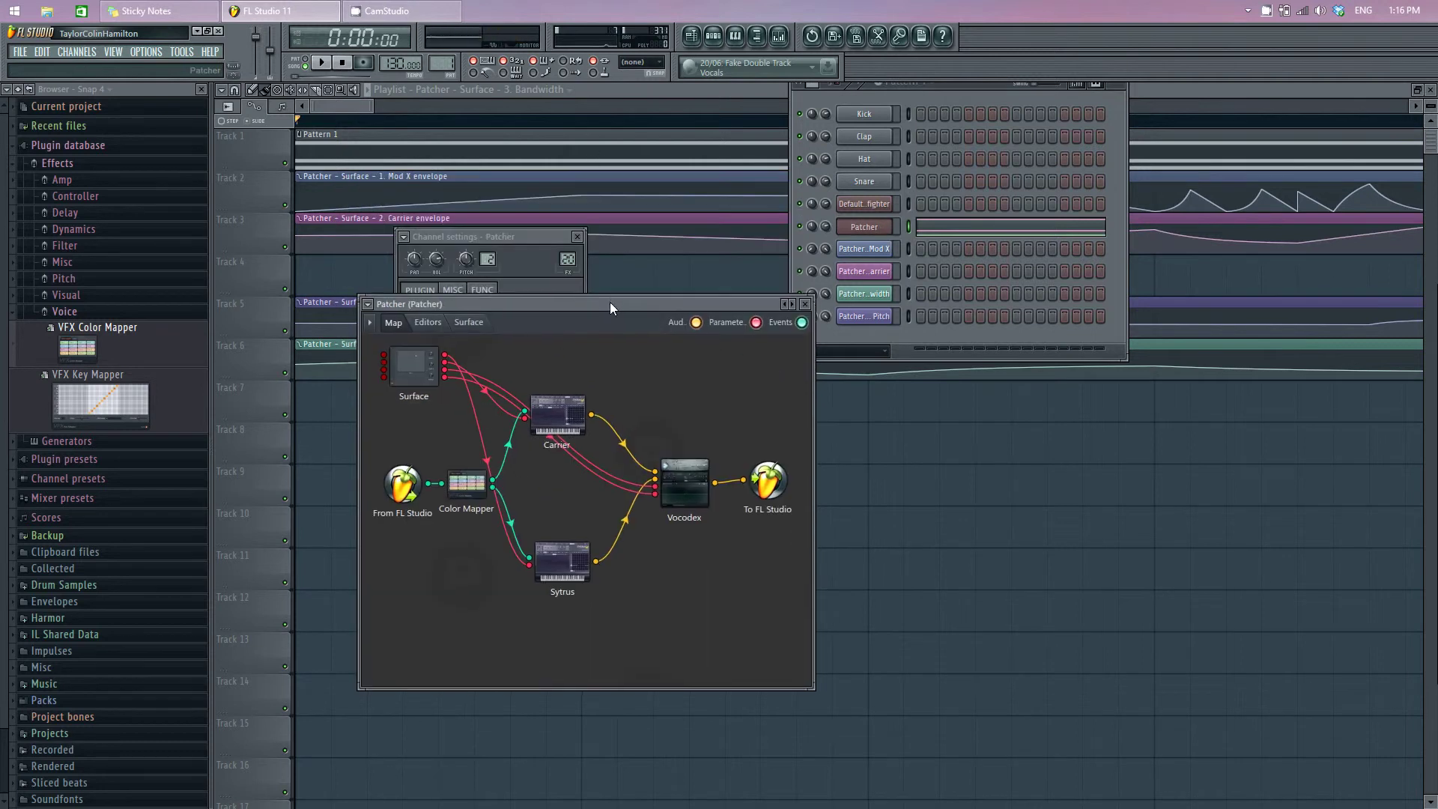
pyautogui.click(323, 66)
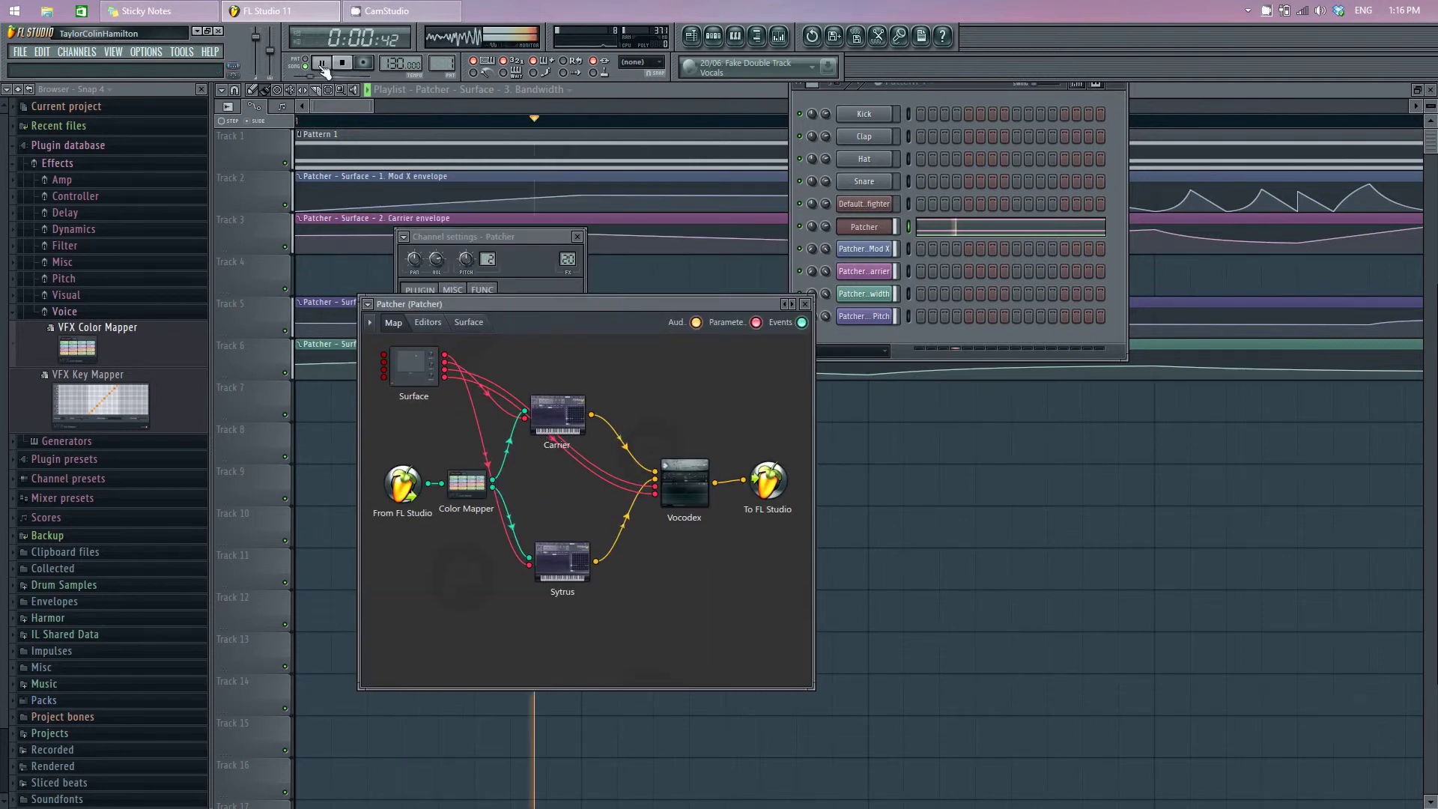
pyautogui.click(323, 66)
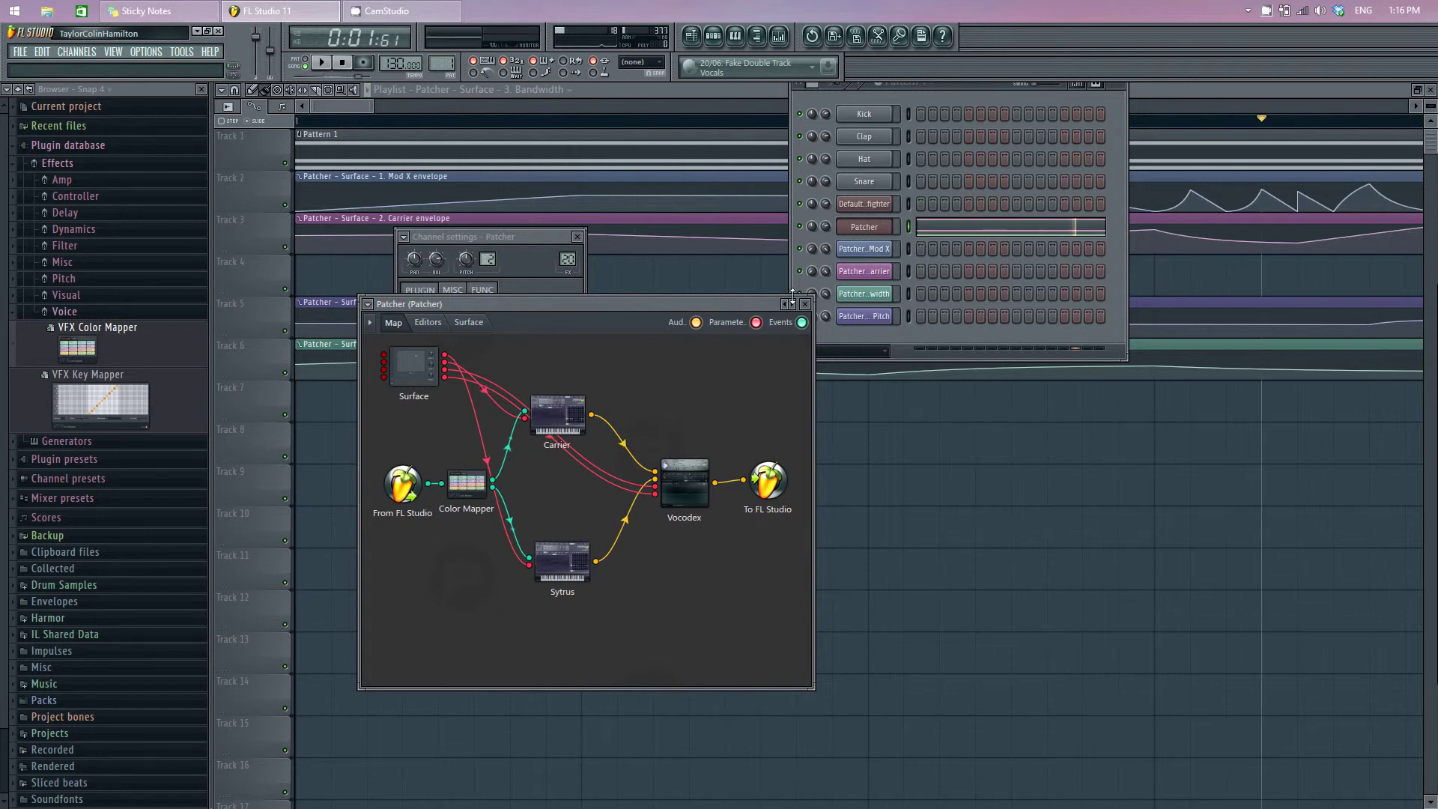
# Close the existing Patcher, the playlist and the Edison window to clear the workspace
pyautogui.click(807, 304)
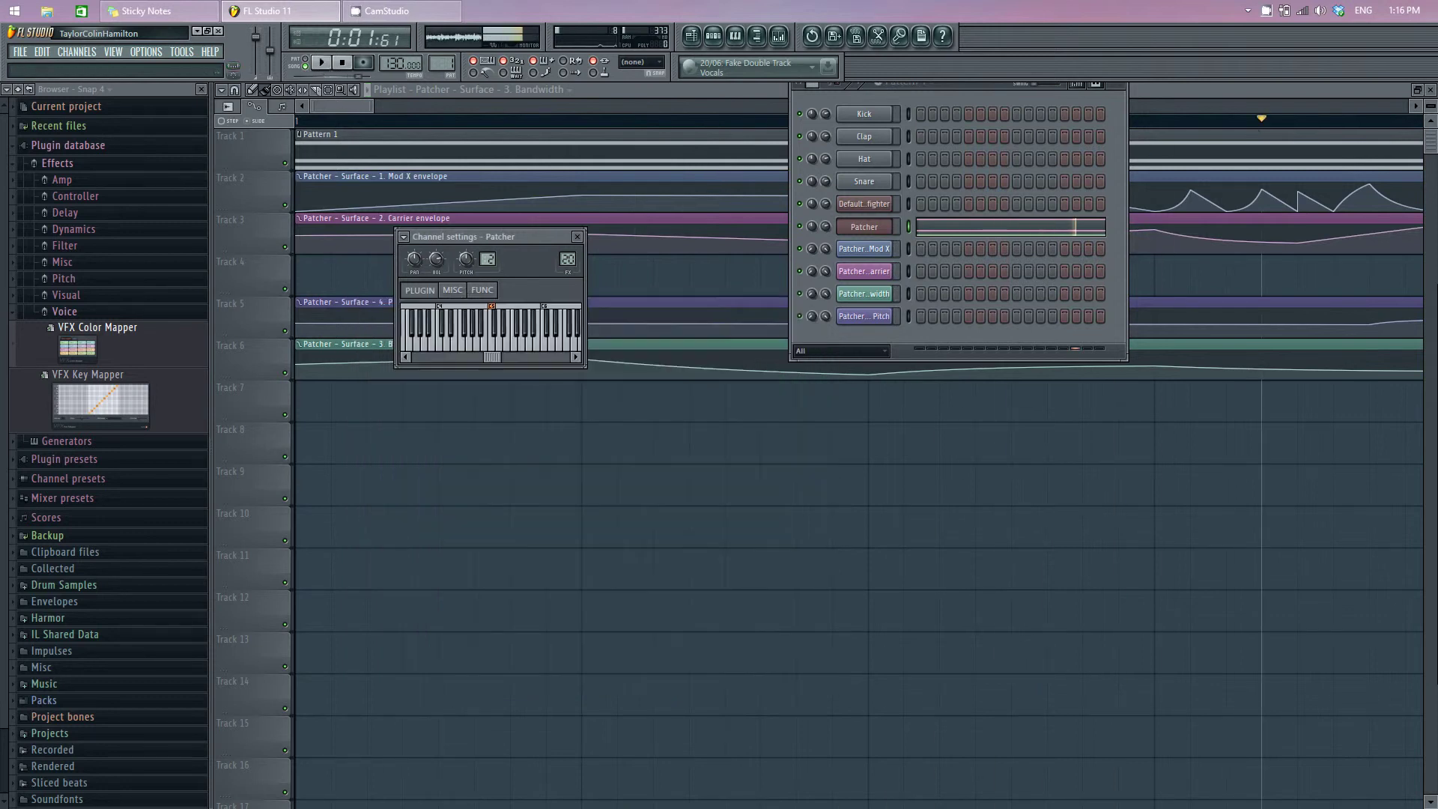
pyautogui.press('F5')
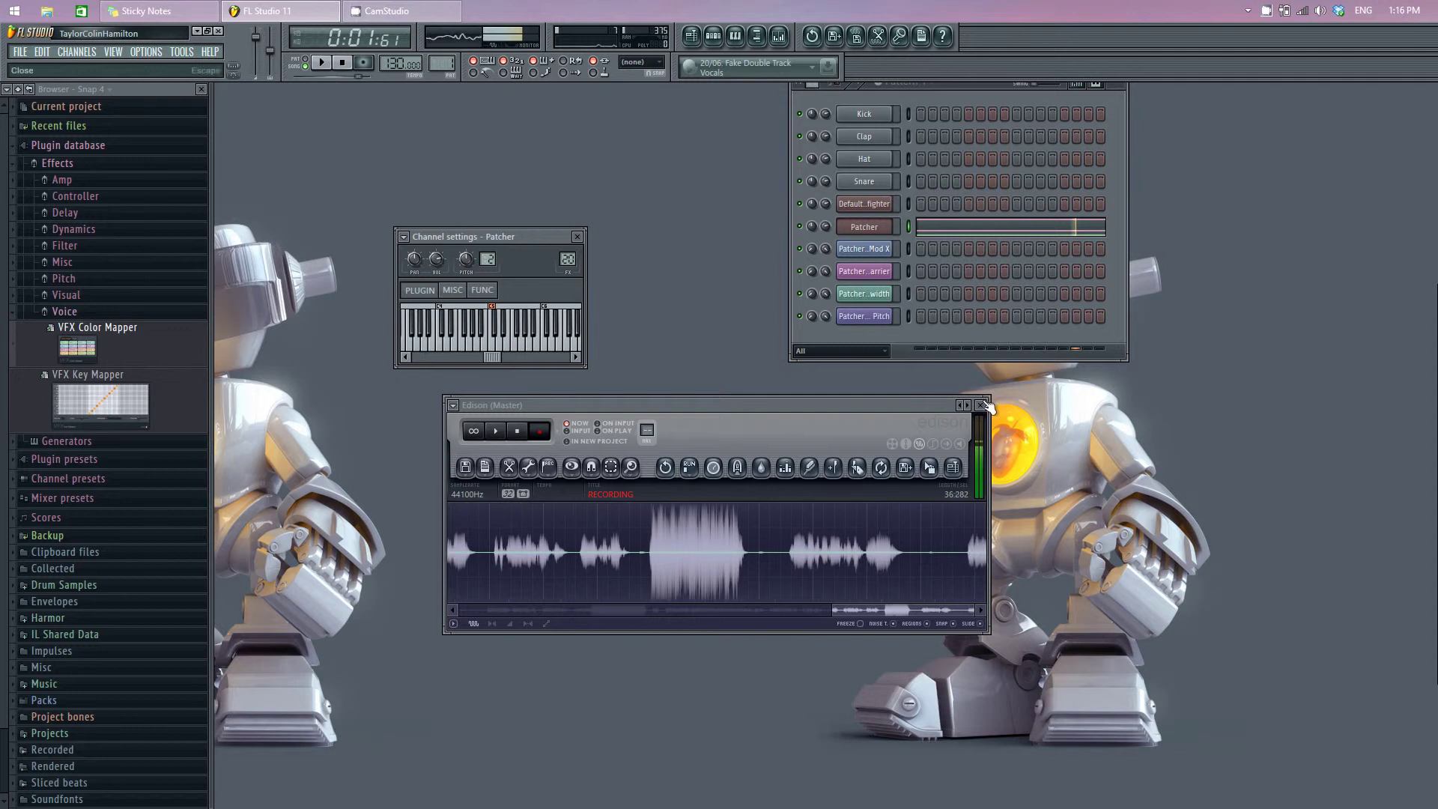
pyautogui.click(980, 405)
pyautogui.press('F8')
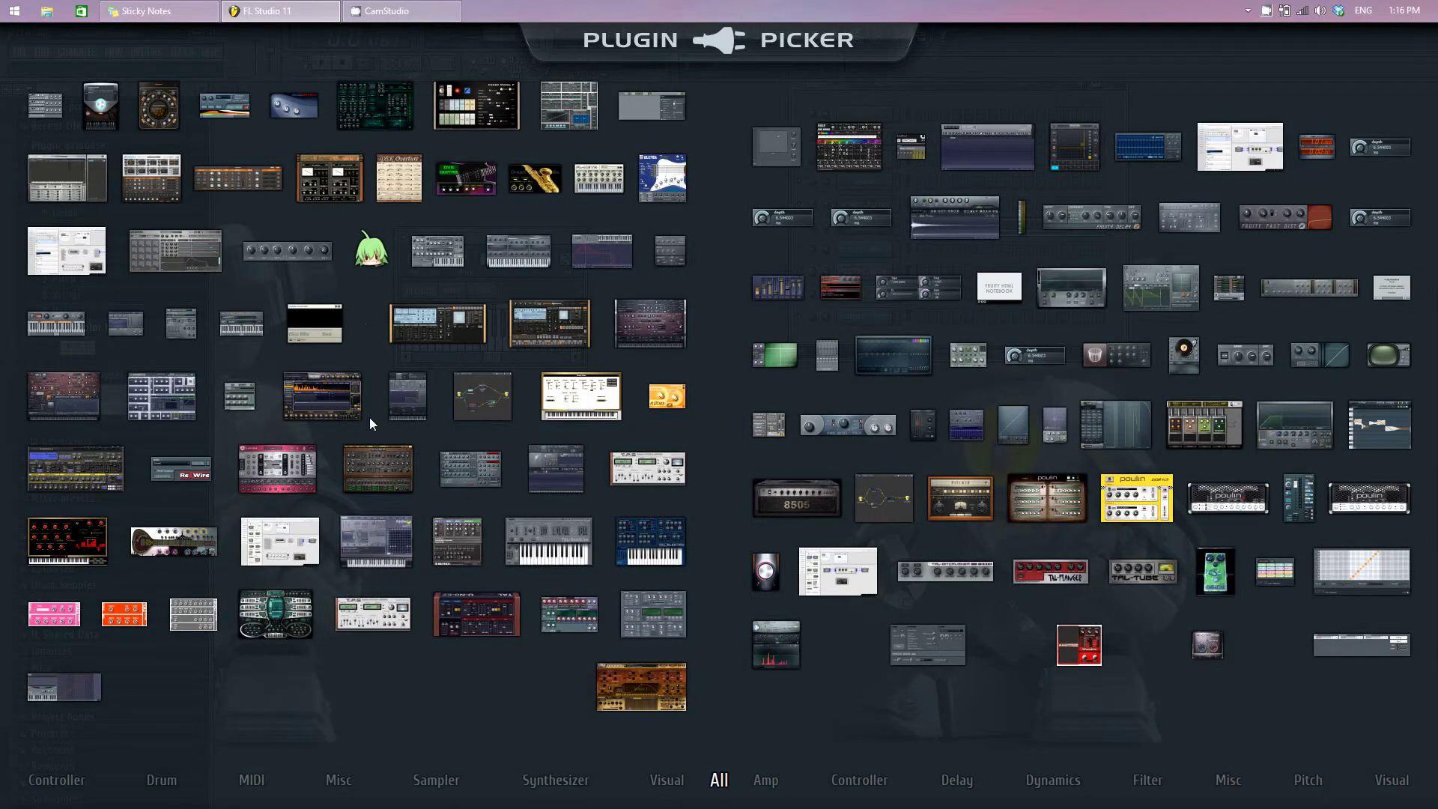
pyautogui.moveTo(453, 400); pyautogui.dragTo(855, 374)
pyautogui.click(577, 237)
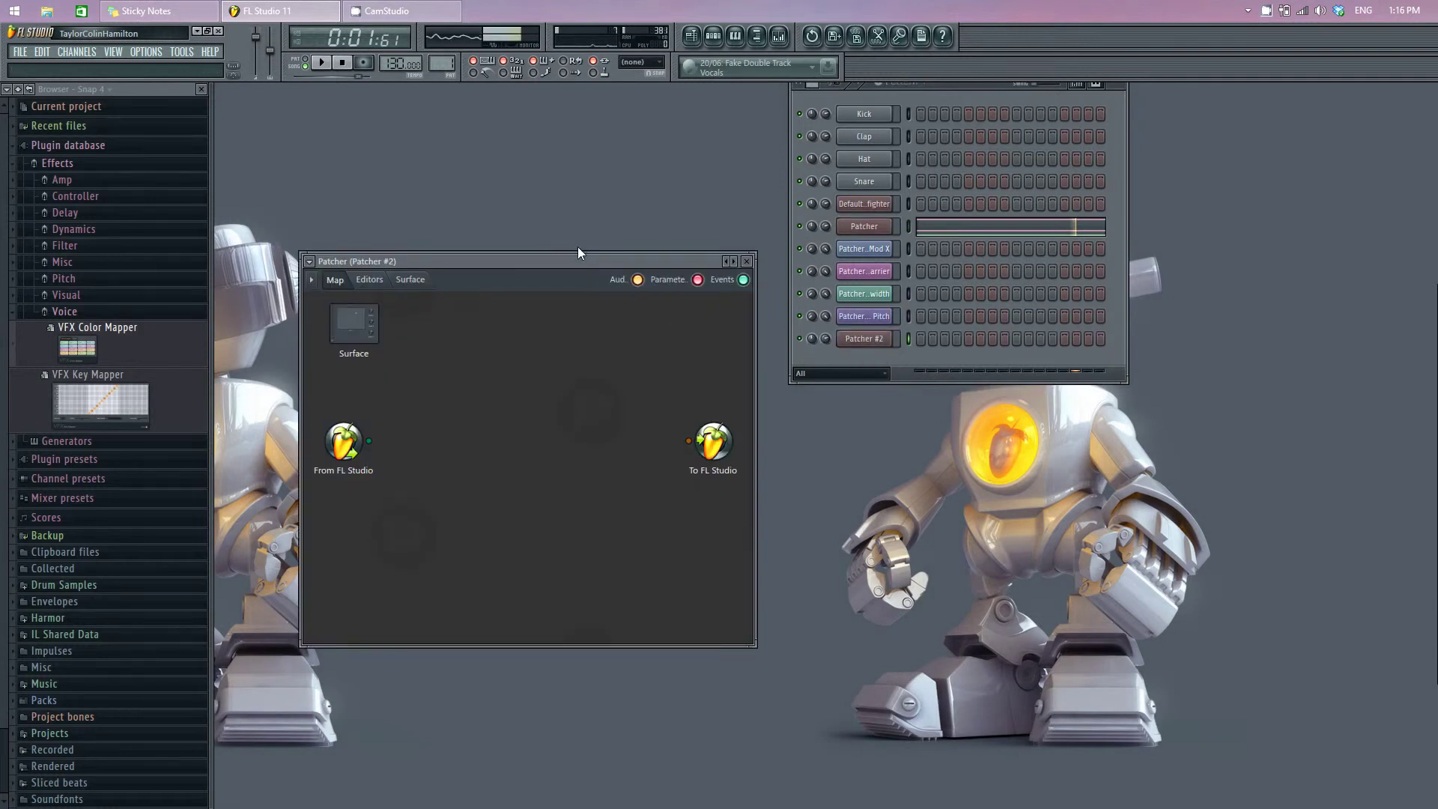
# Add two Sytrus synthesizers to the new Patcher map, one above the other
pyautogui.press('F8')
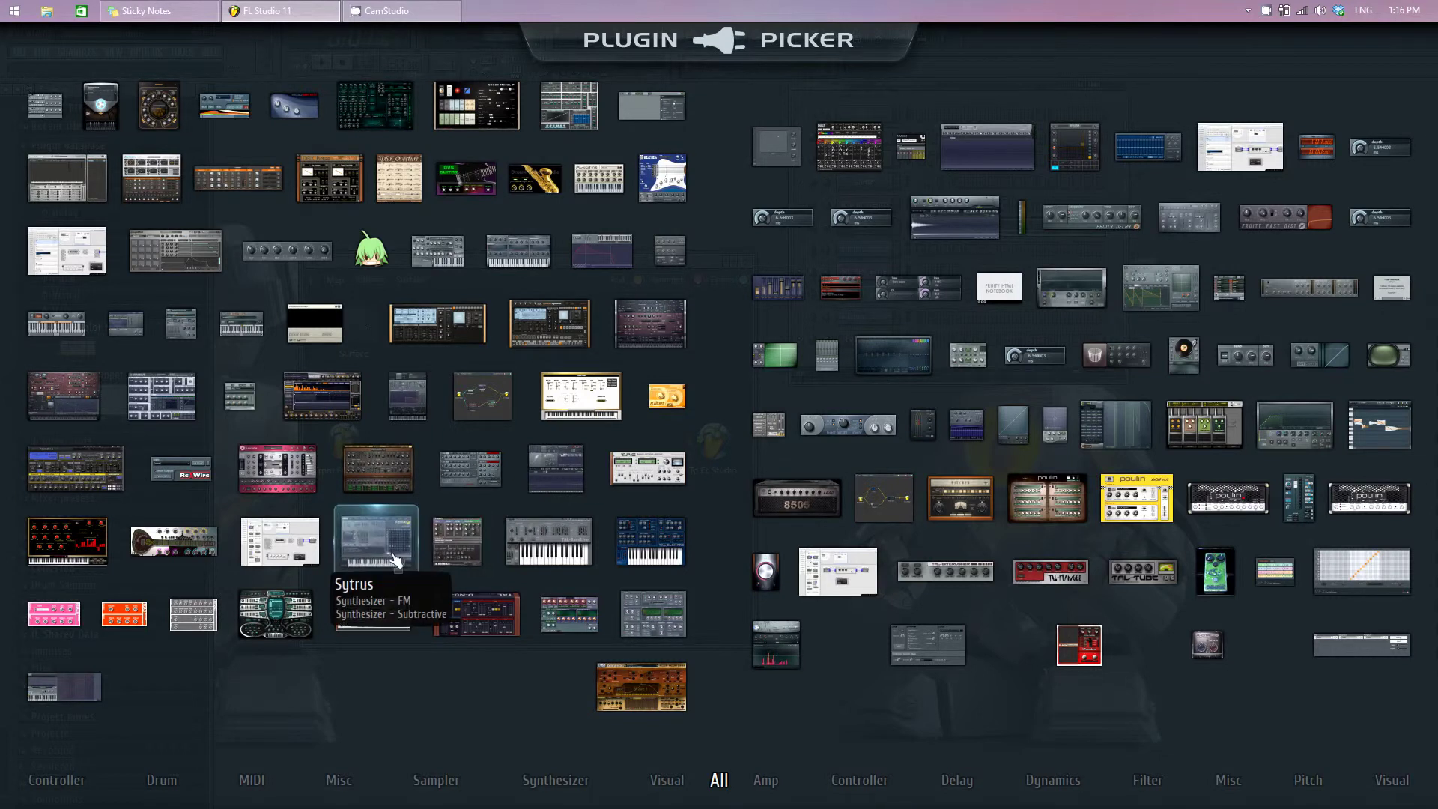
pyautogui.moveTo(394, 561); pyautogui.dragTo(518, 373)
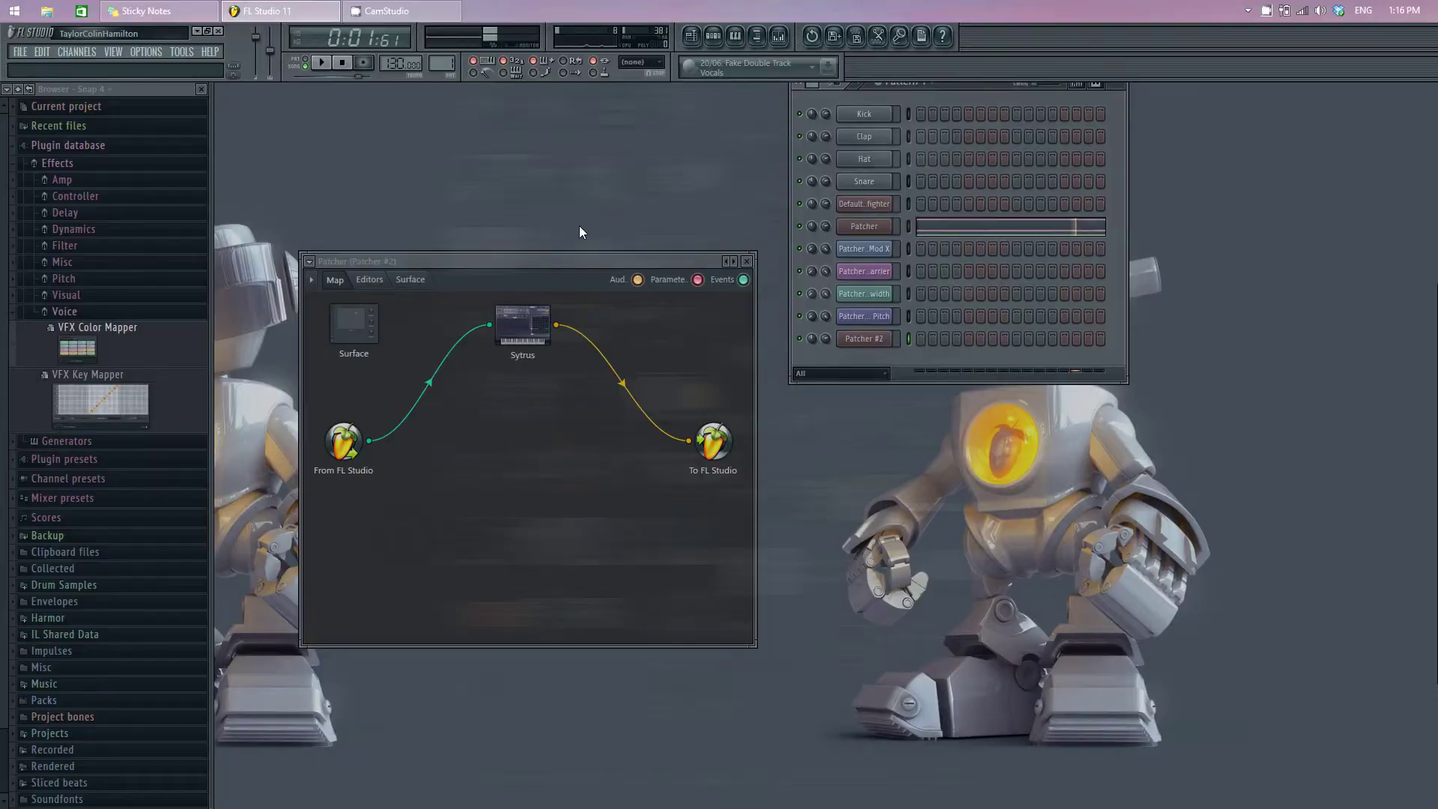
pyautogui.press('F8')
pyautogui.moveTo(393, 558); pyautogui.dragTo(533, 509)
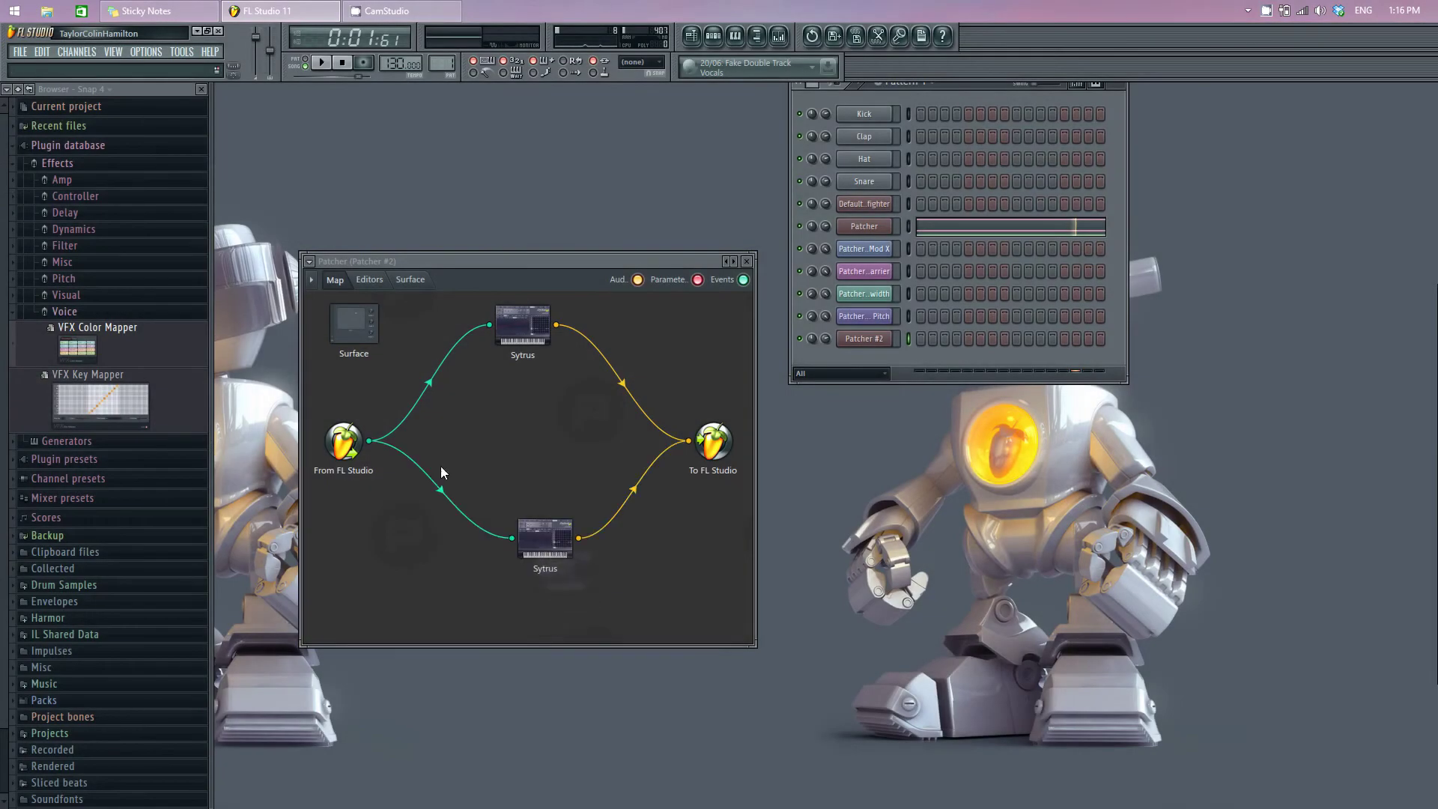
# Disconnect both Sytrus modules from the From FL Studio and To FL Studio nodes
pyautogui.rightClick(511, 538)
pyautogui.rightClick(489, 324)
pyautogui.moveTo(527, 265); pyautogui.dragTo(485, 201)
pyautogui.moveTo(647, 378); pyautogui.dragTo(641, 452)
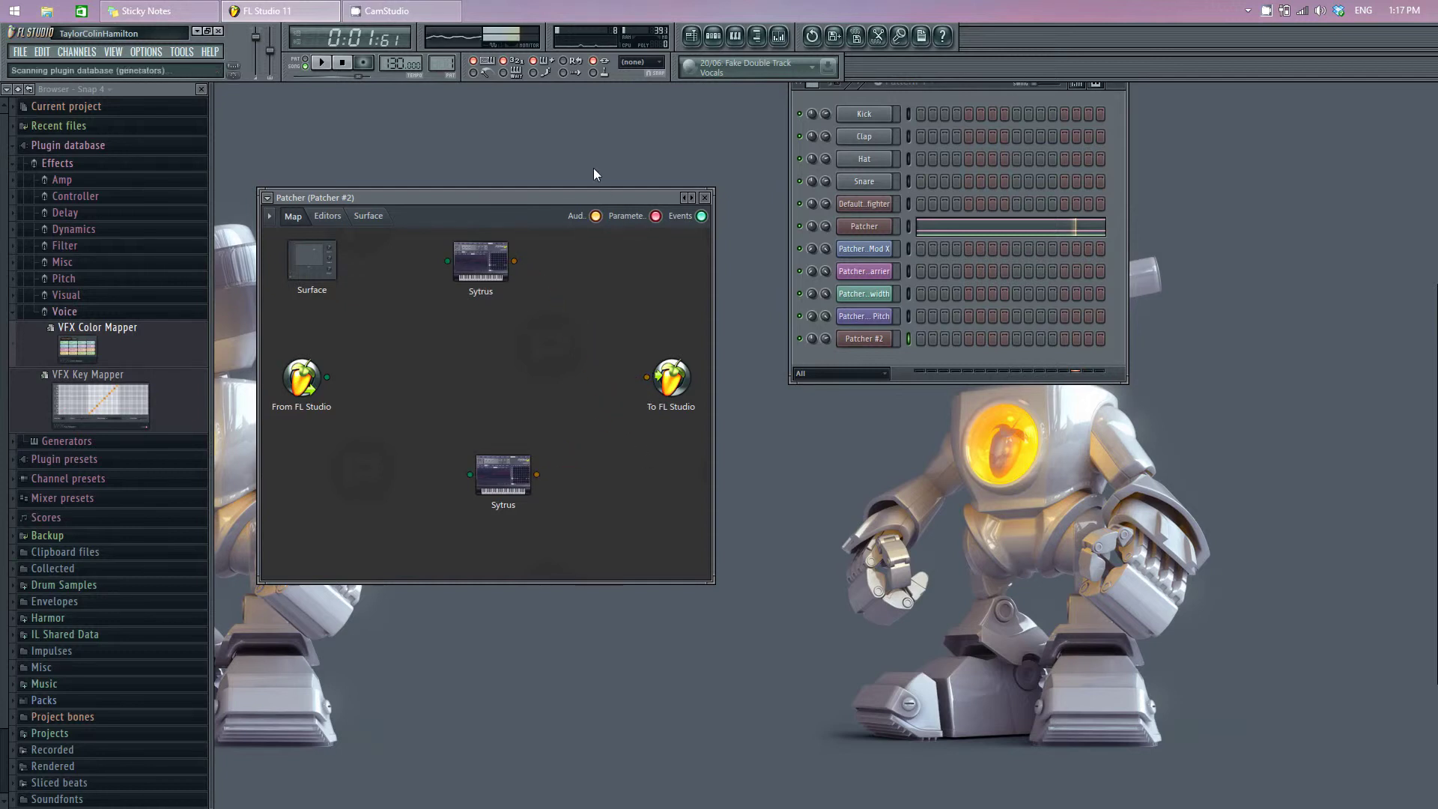
# Add Vocodex to the map and arrange it just before To FL Studio, with both Sytrus modules moved closer to From FL Studio
pyautogui.middleClick(594, 169)
pyautogui.moveTo(767, 659); pyautogui.dragTo(612, 506)
pyautogui.click(1325, 218)
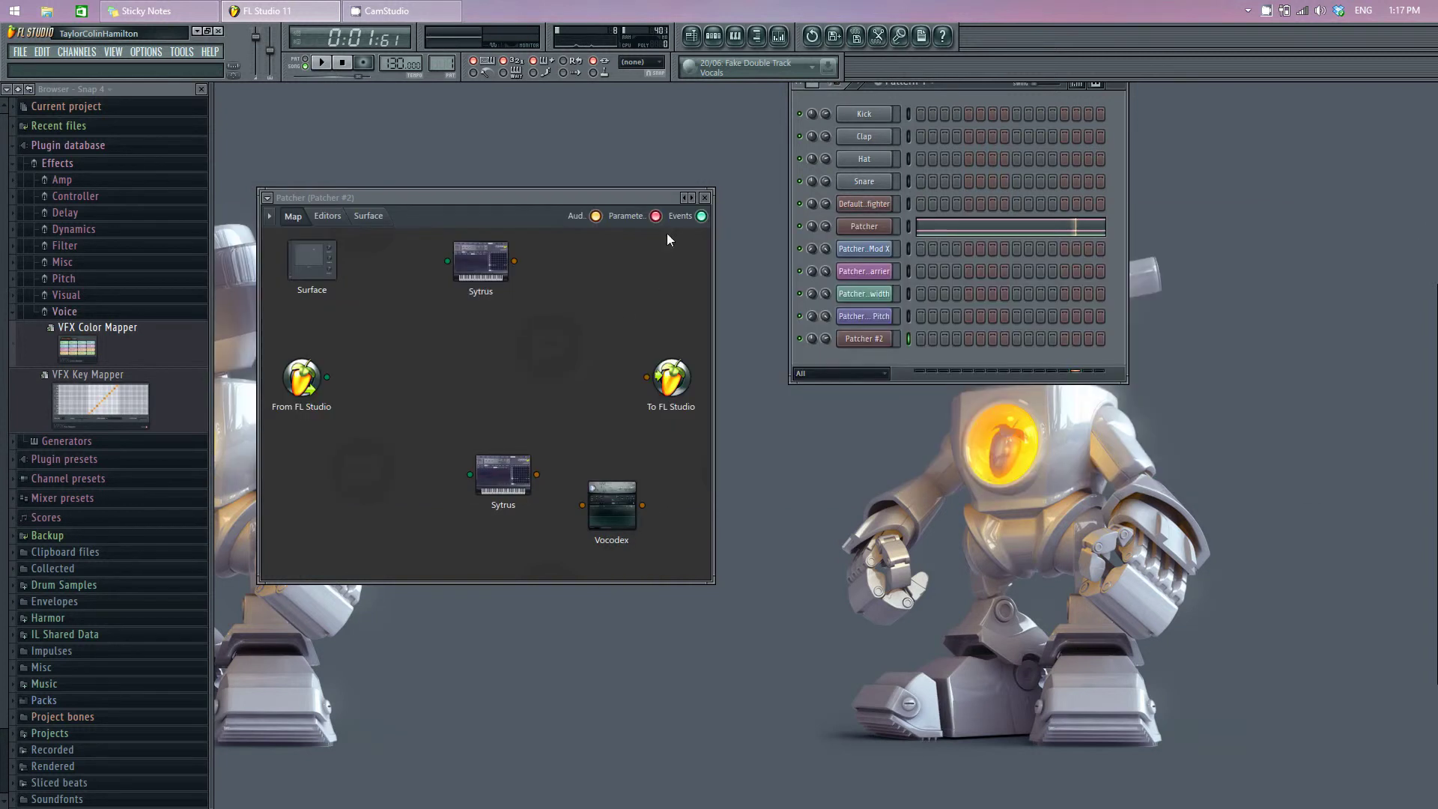
pyautogui.moveTo(607, 195); pyautogui.dragTo(583, 199)
pyautogui.moveTo(449, 260); pyautogui.dragTo(419, 273)
pyautogui.moveTo(460, 476); pyautogui.dragTo(445, 476)
pyautogui.moveTo(599, 521); pyautogui.dragTo(566, 385)
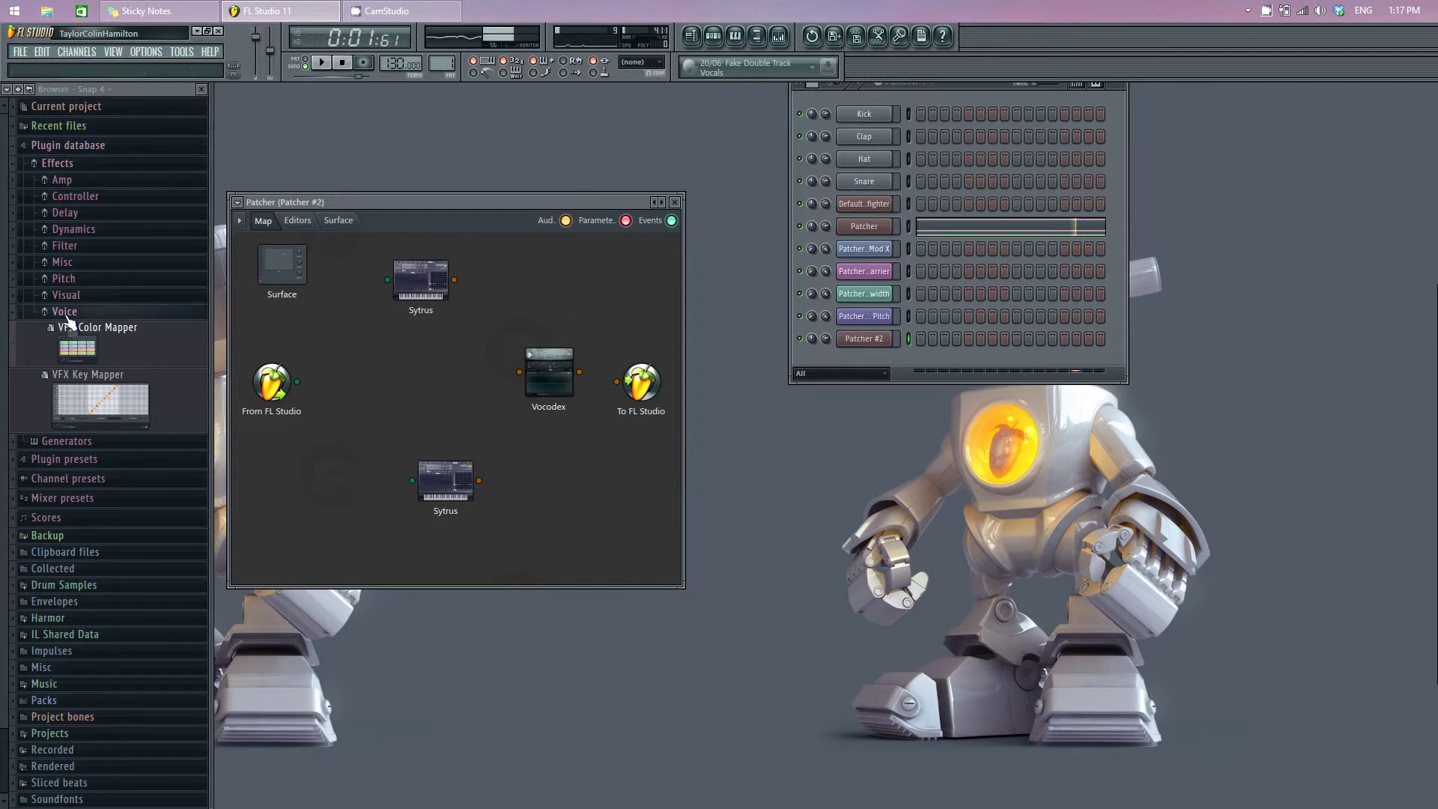
# Add a VFX Color Mapper to the Patcher map right after From FL Studio
pyautogui.click(66, 314)
pyautogui.click(66, 315)
pyautogui.press('F8')
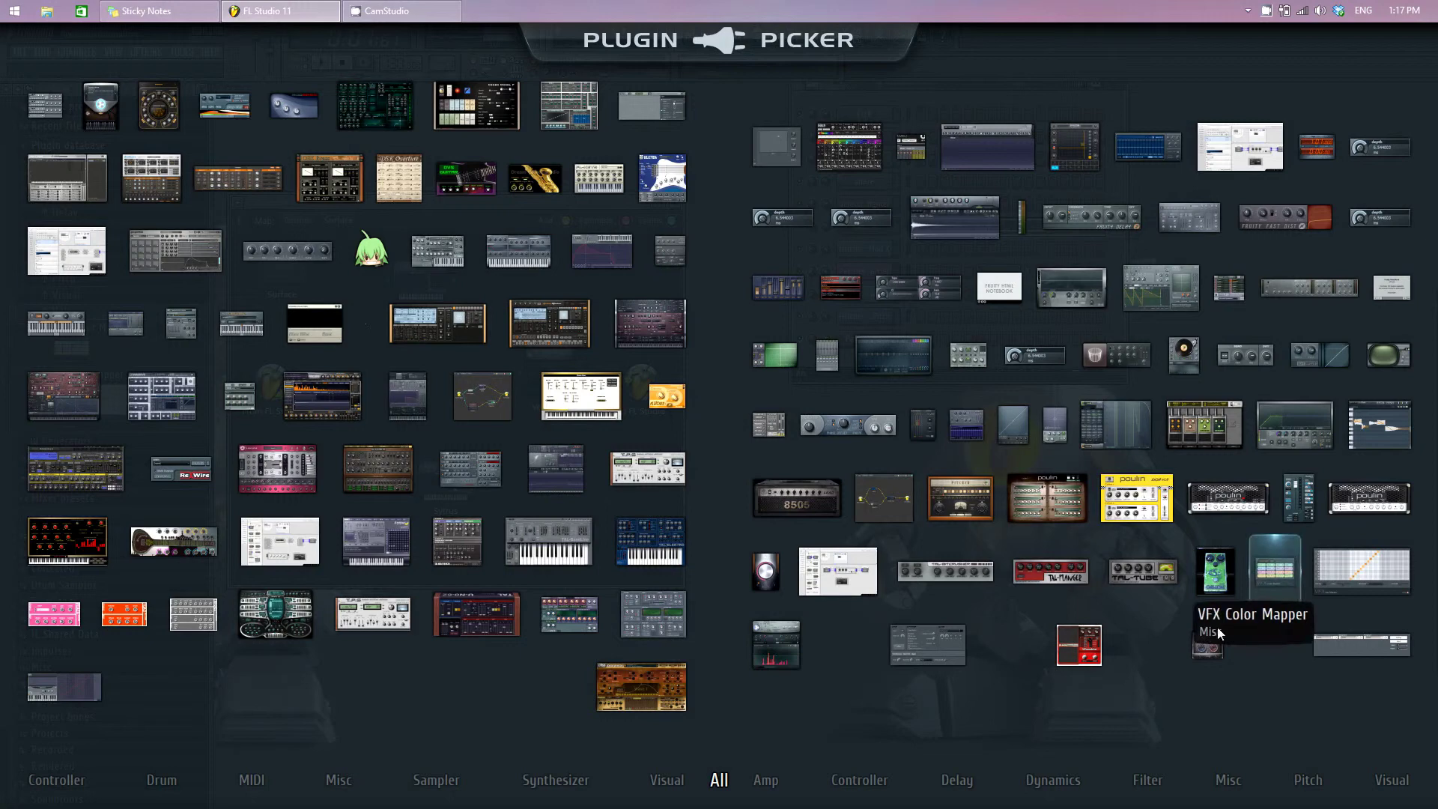
pyautogui.click(954, 718)
pyautogui.moveTo(102, 347); pyautogui.dragTo(352, 386)
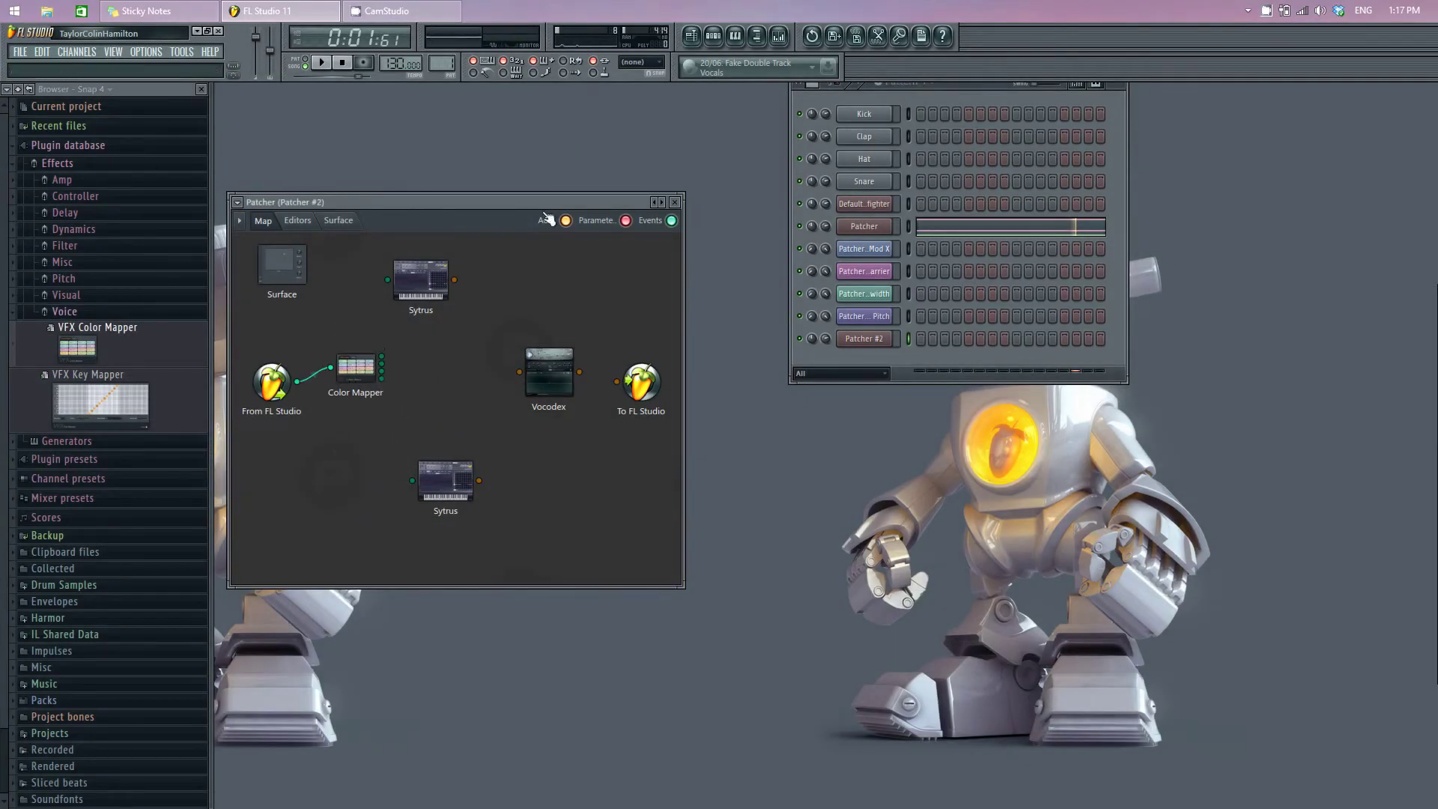
pyautogui.moveTo(520, 205); pyautogui.dragTo(544, 182)
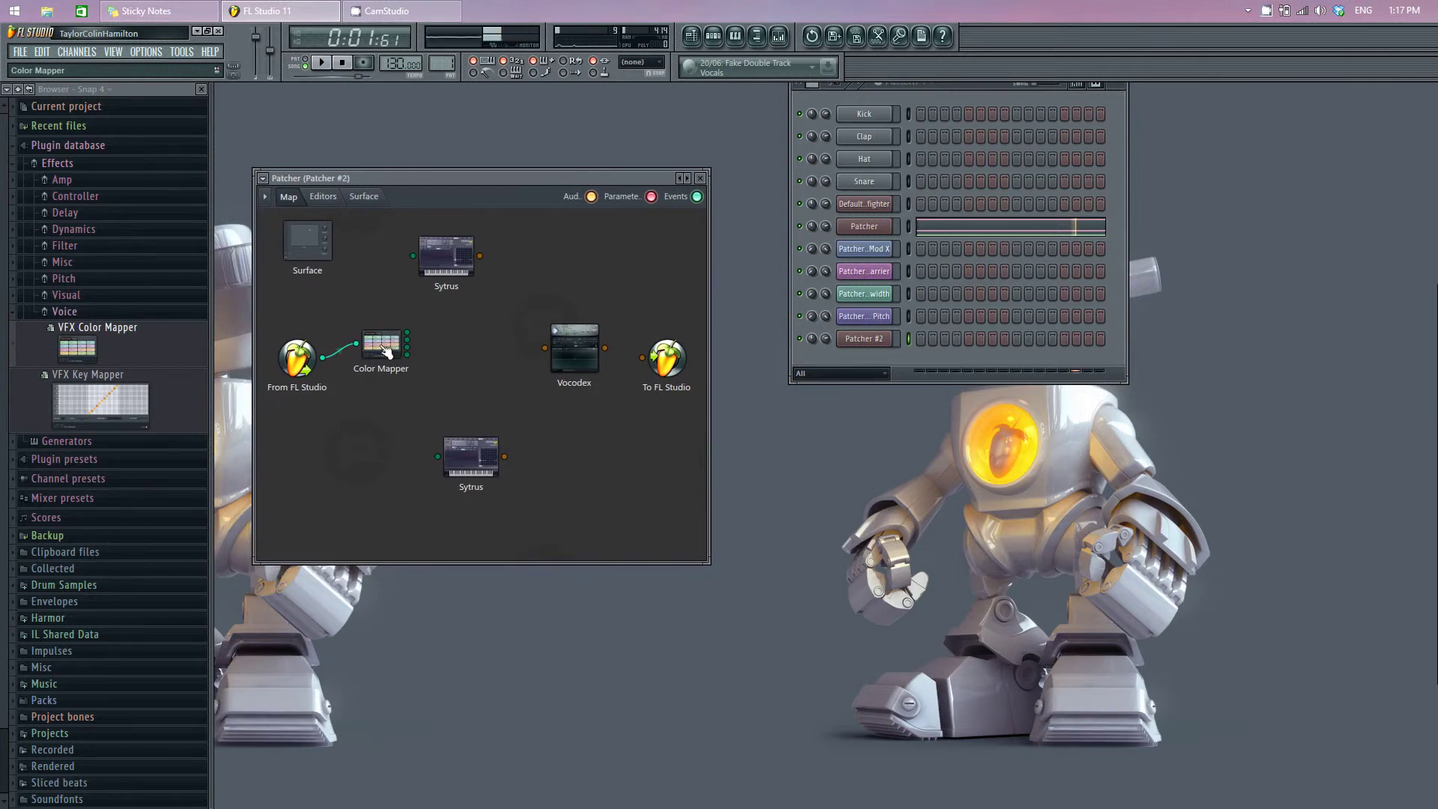
# Activate all event outputs of the Color Mapper
pyautogui.rightClick(387, 352)
pyautogui.moveTo(423, 452)
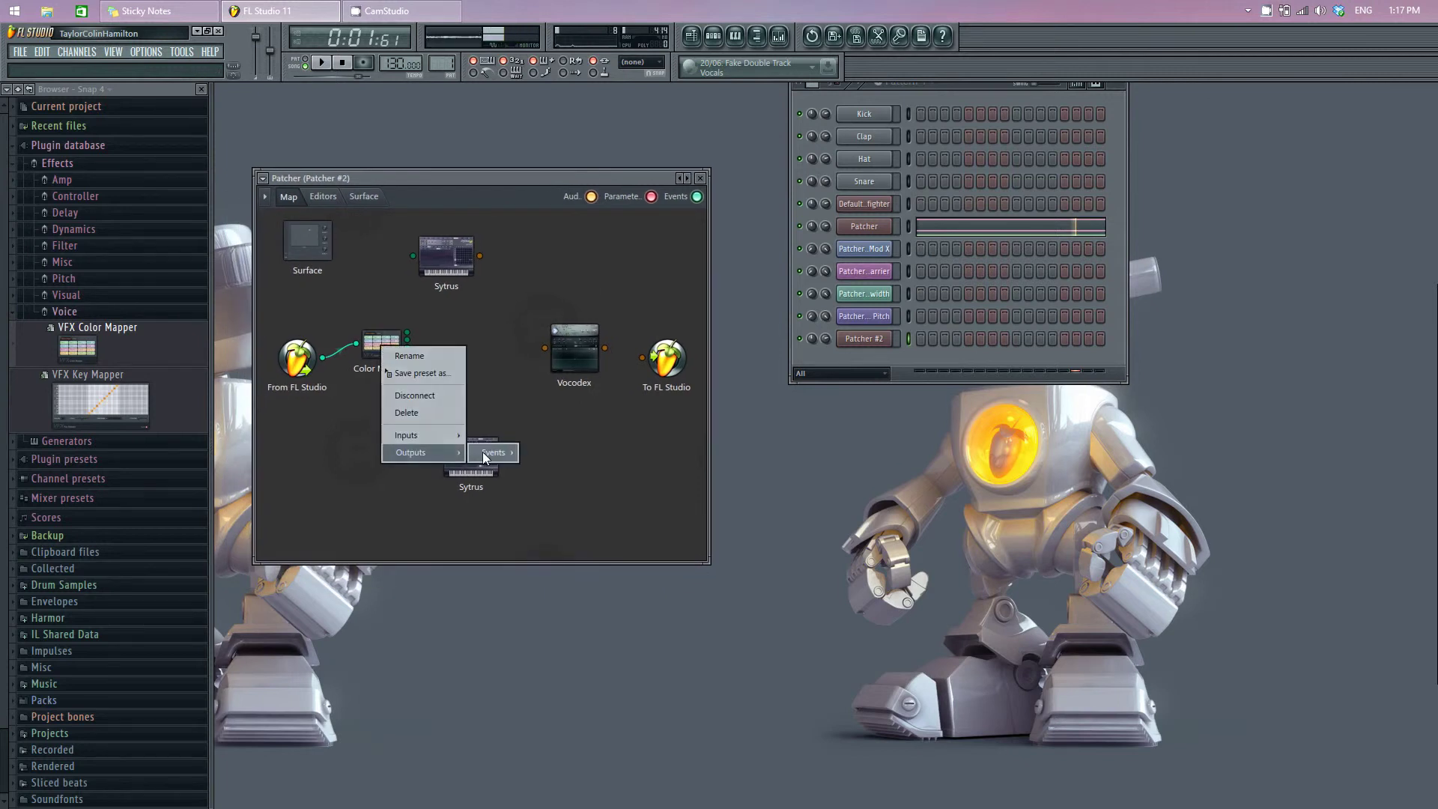
pyautogui.moveTo(486, 457)
pyautogui.click(577, 454)
# Space out the Sytrus modules and connect Color Mapper voice output 1 to the upper one and voice output 9 to the lower one
pyautogui.moveTo(472, 461); pyautogui.dragTo(494, 461)
pyautogui.moveTo(459, 270); pyautogui.dragTo(486, 271)
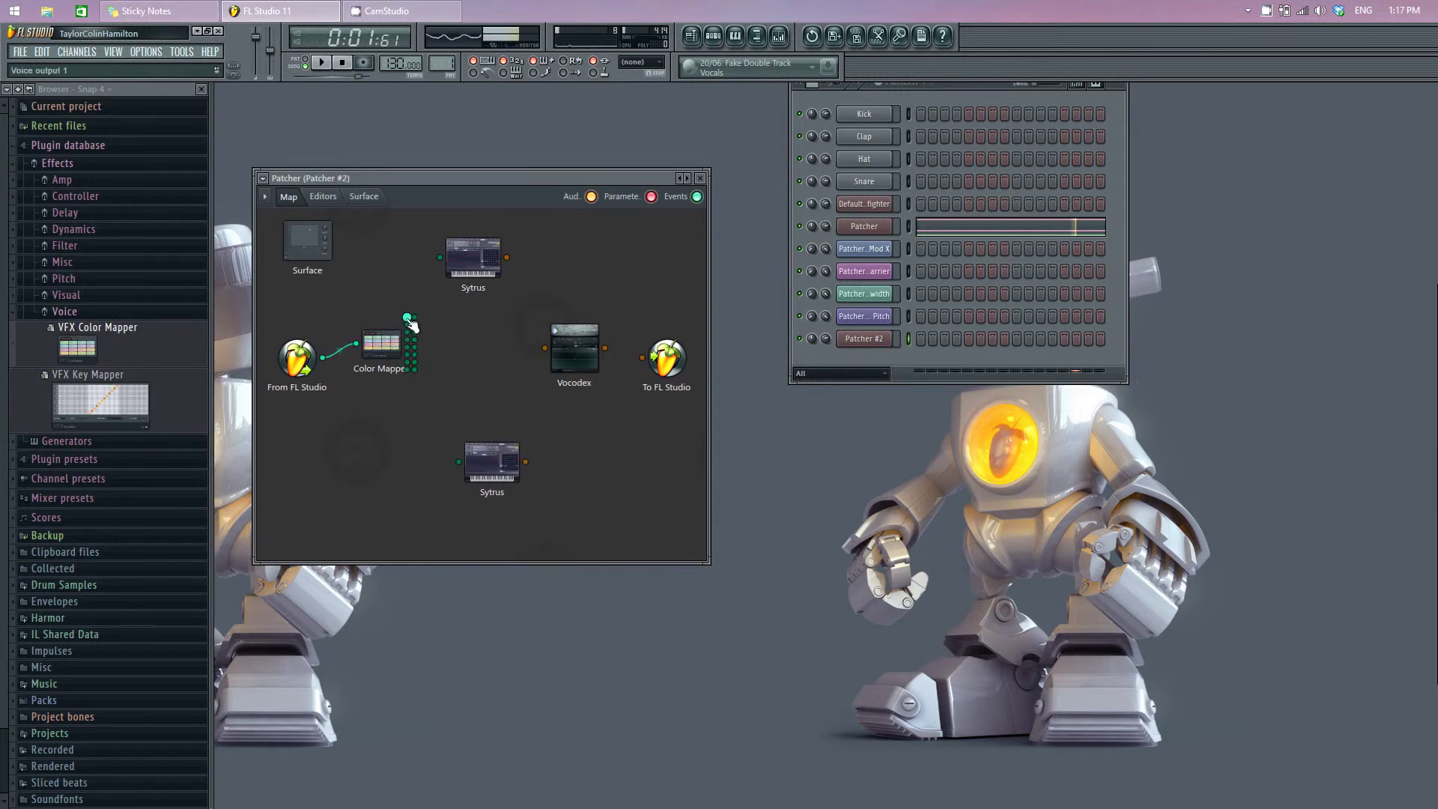
pyautogui.moveTo(409, 320); pyautogui.dragTo(439, 257)
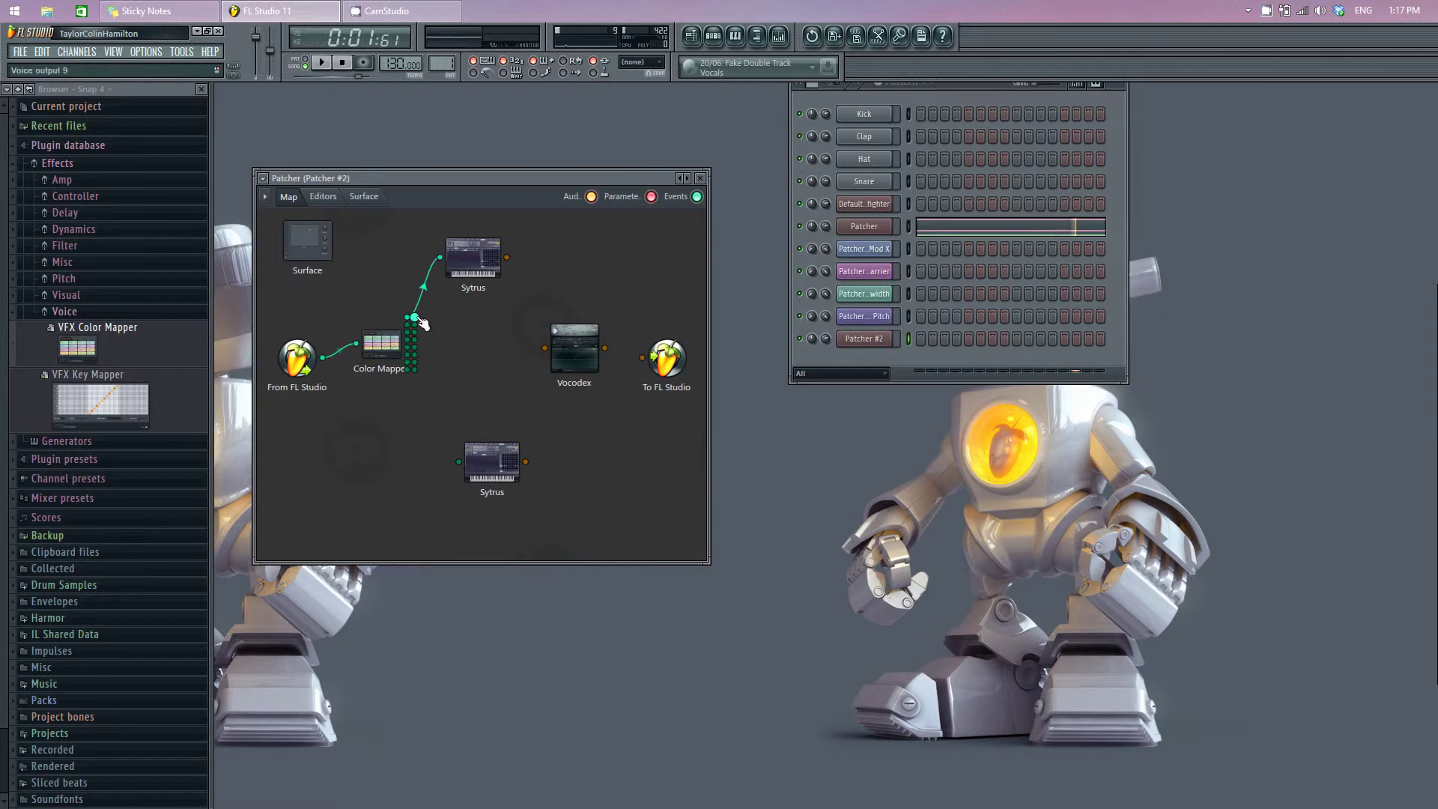
pyautogui.moveTo(416, 319); pyautogui.dragTo(459, 461)
pyautogui.moveTo(480, 271); pyautogui.dragTo(493, 271)
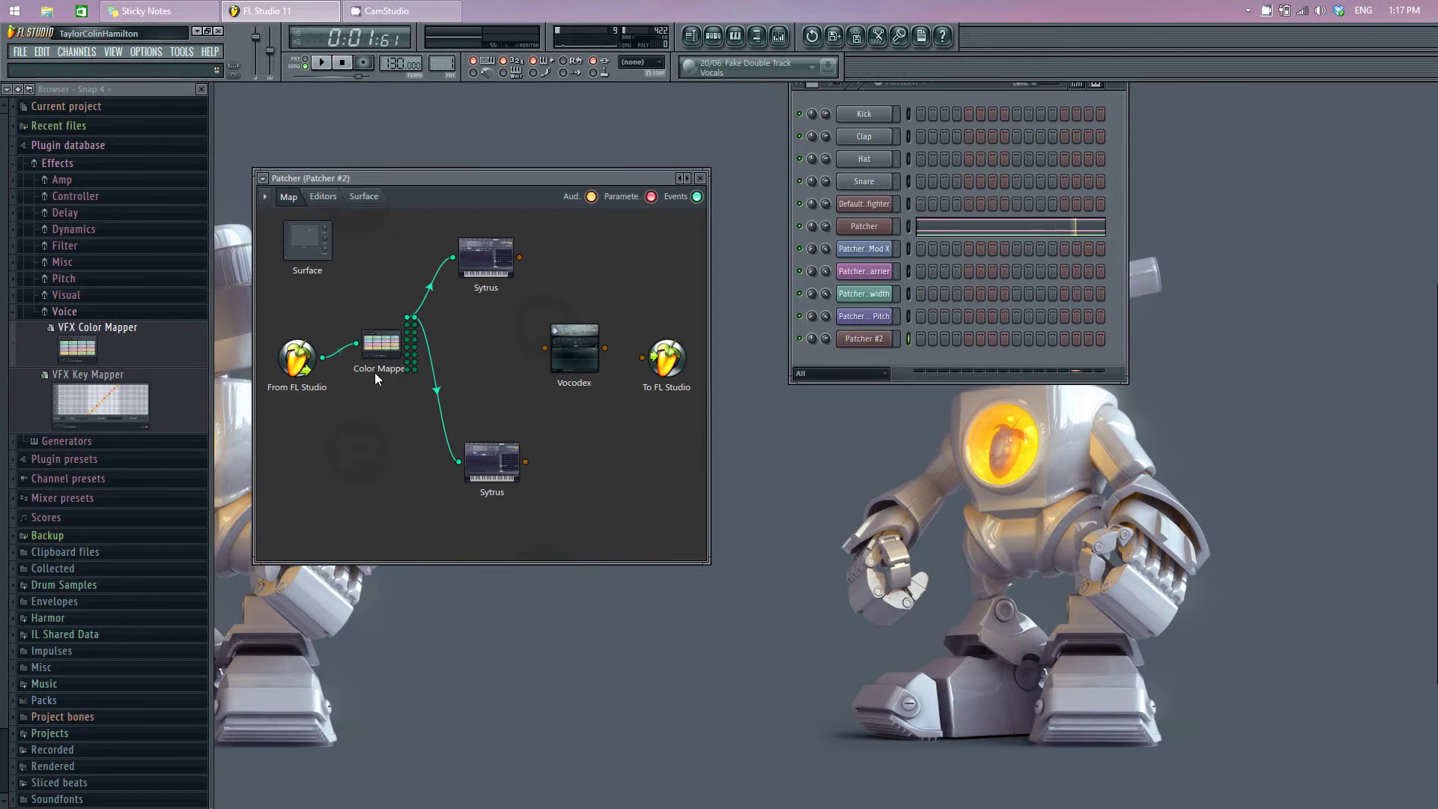
# Deactivate the Color Mapper's unused event outputs and shift it and the upper Sytrus toward From FL Studio
pyautogui.rightClick(388, 358)
pyautogui.moveTo(417, 459)
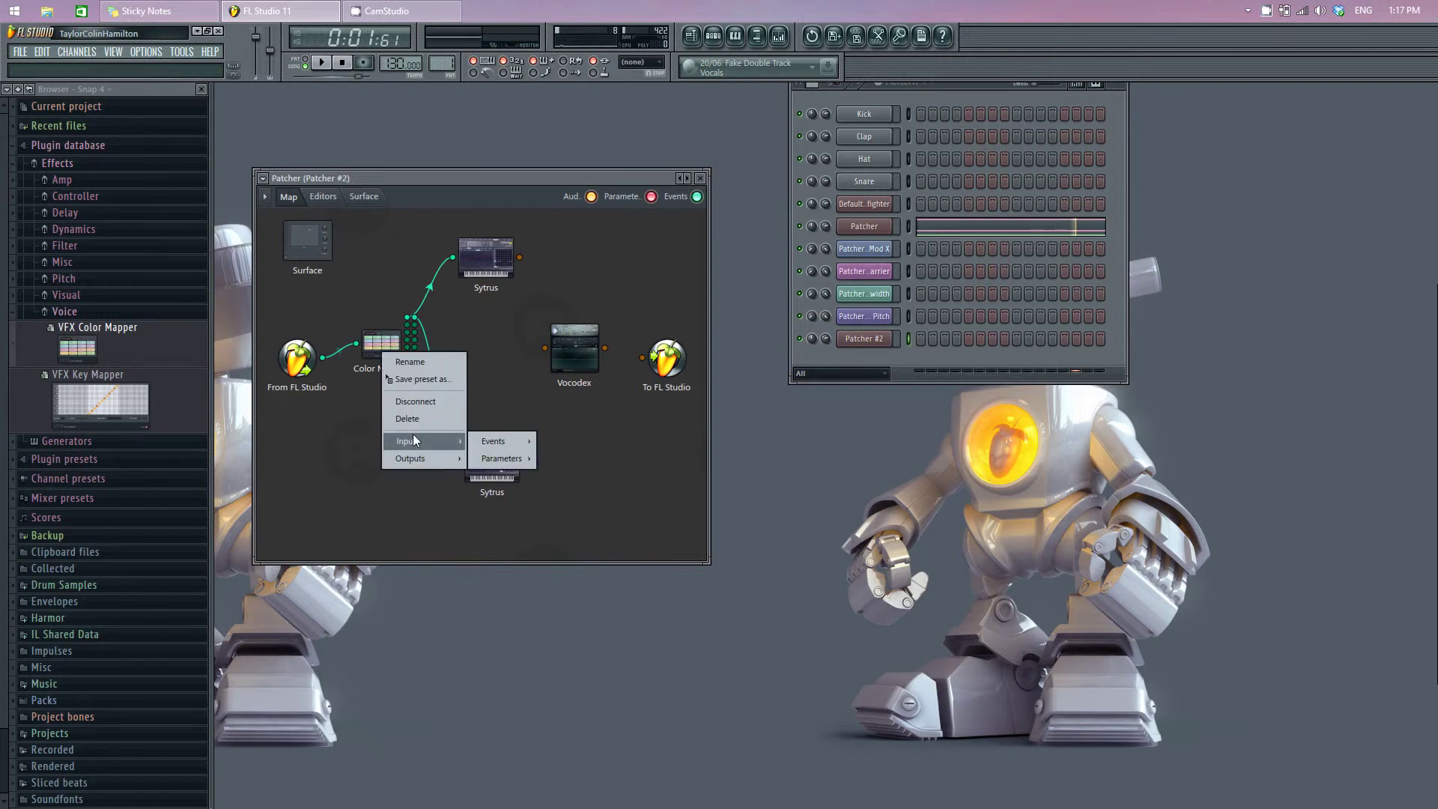
pyautogui.moveTo(523, 458)
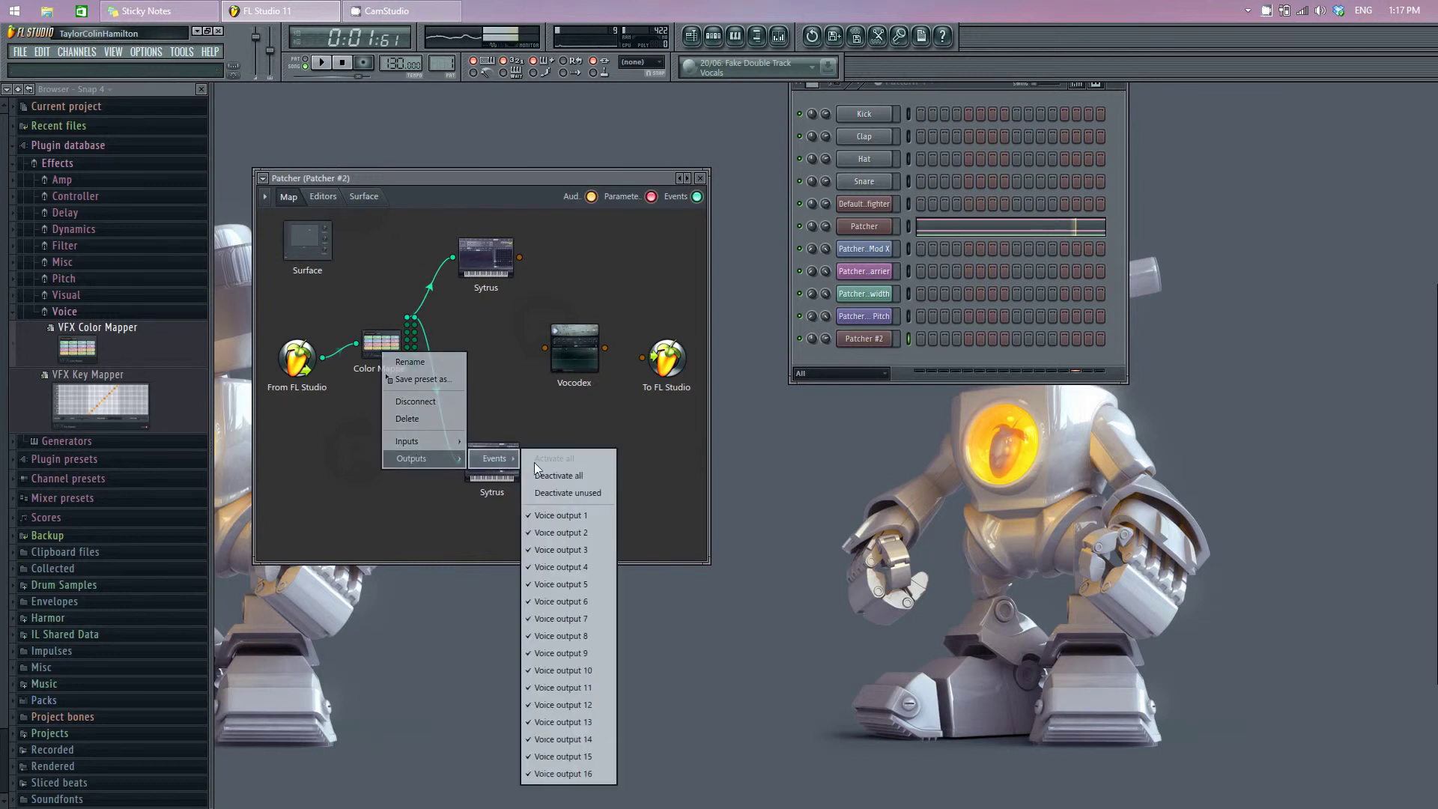
pyautogui.click(585, 493)
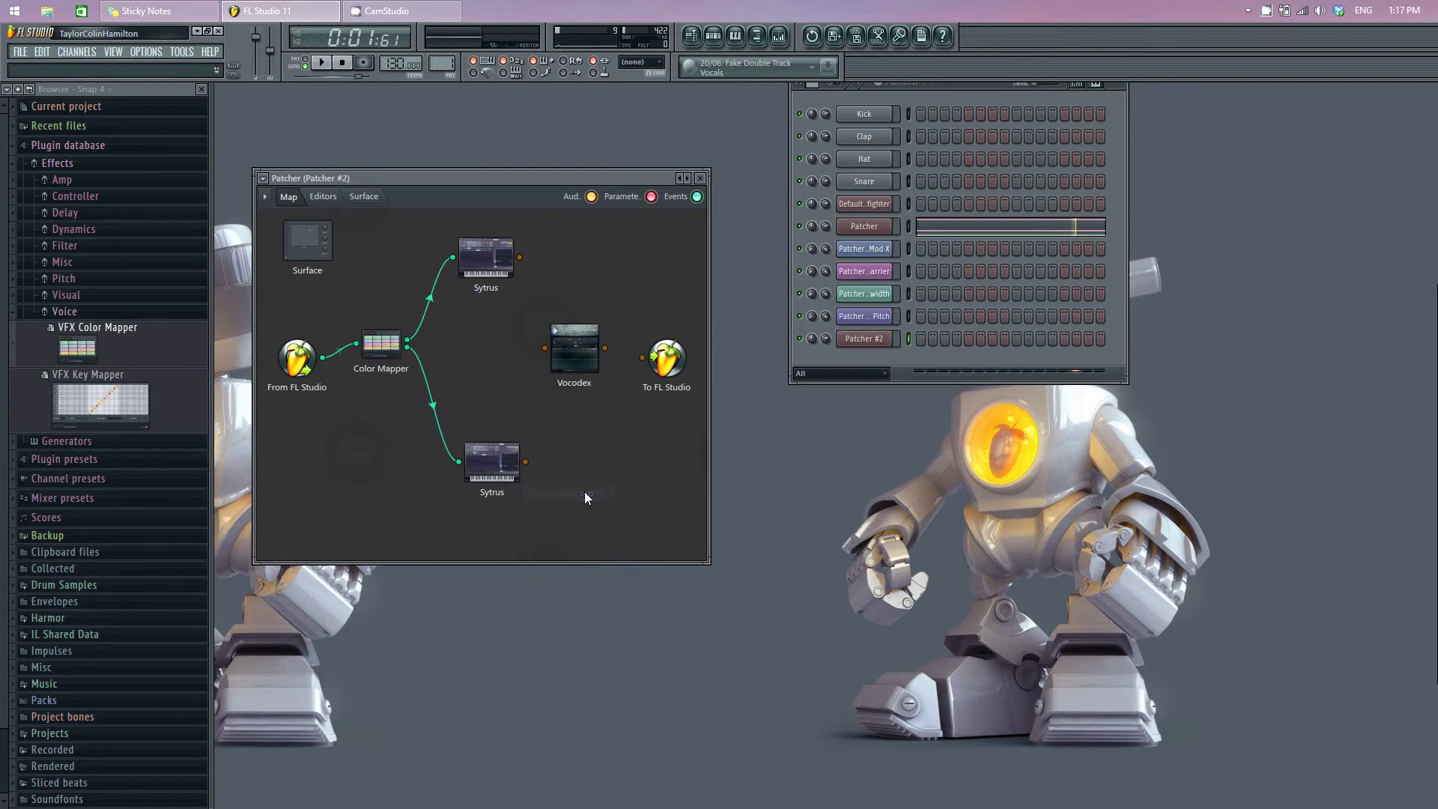
pyautogui.moveTo(386, 346); pyautogui.dragTo(367, 342)
pyautogui.moveTo(496, 272); pyautogui.dragTo(466, 274)
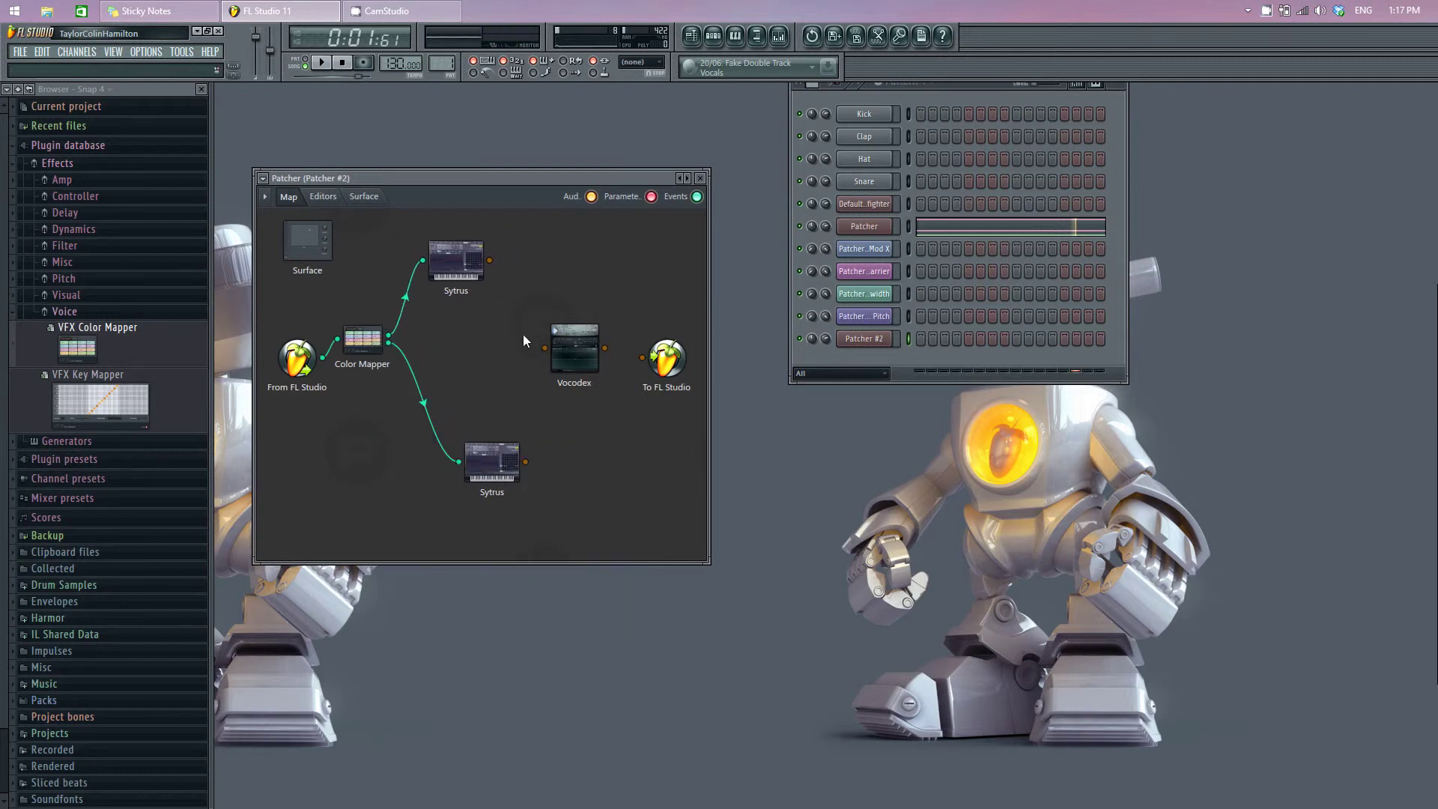
# Deactivate the unused audio inputs of the Vocodex module
pyautogui.rightClick(574, 361)
pyautogui.moveTo(600, 433)
pyautogui.moveTo(683, 434)
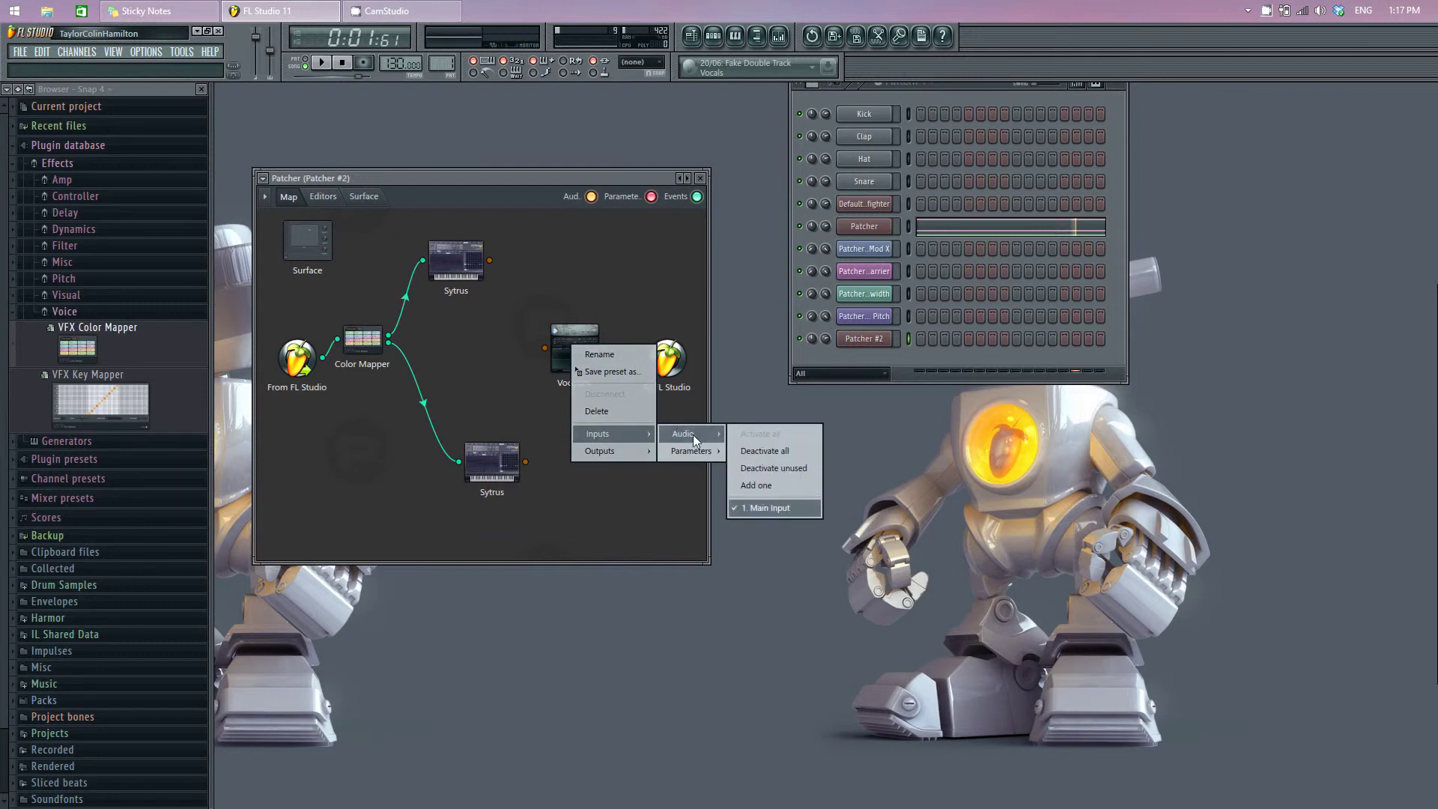
pyautogui.click(765, 470)
# Add one audio input to the Vocodex module
pyautogui.rightClick(577, 353)
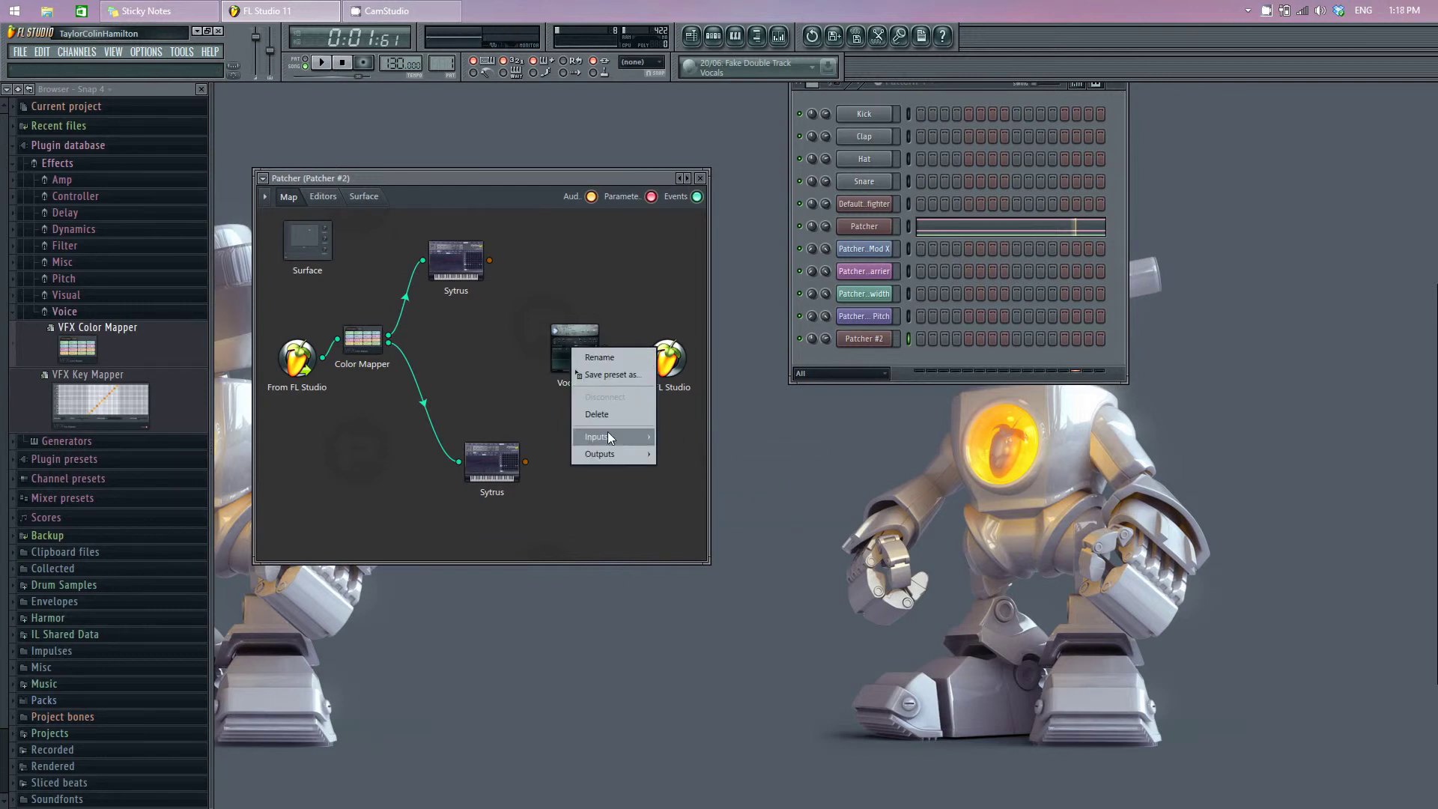
pyautogui.moveTo(639, 437)
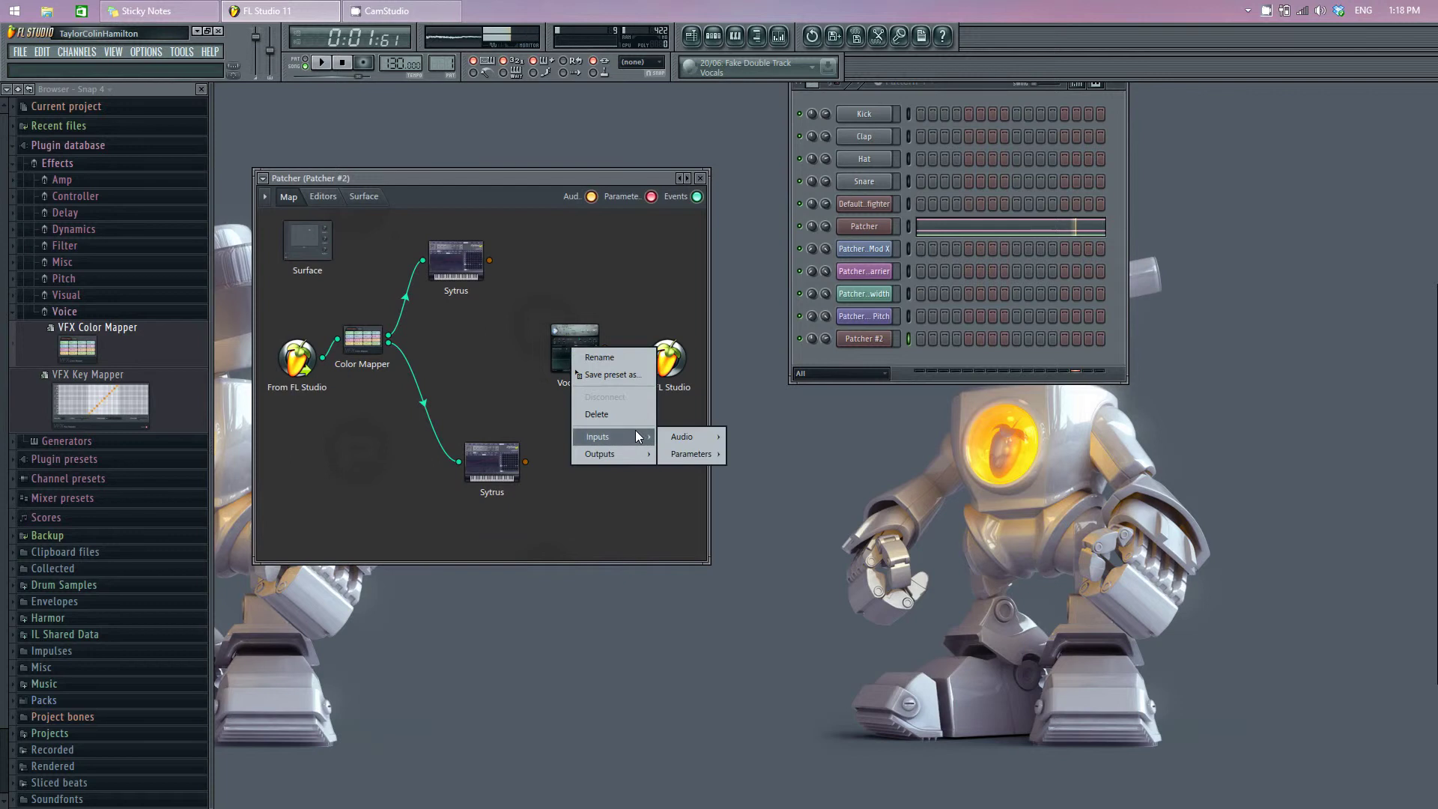
pyautogui.moveTo(682, 437)
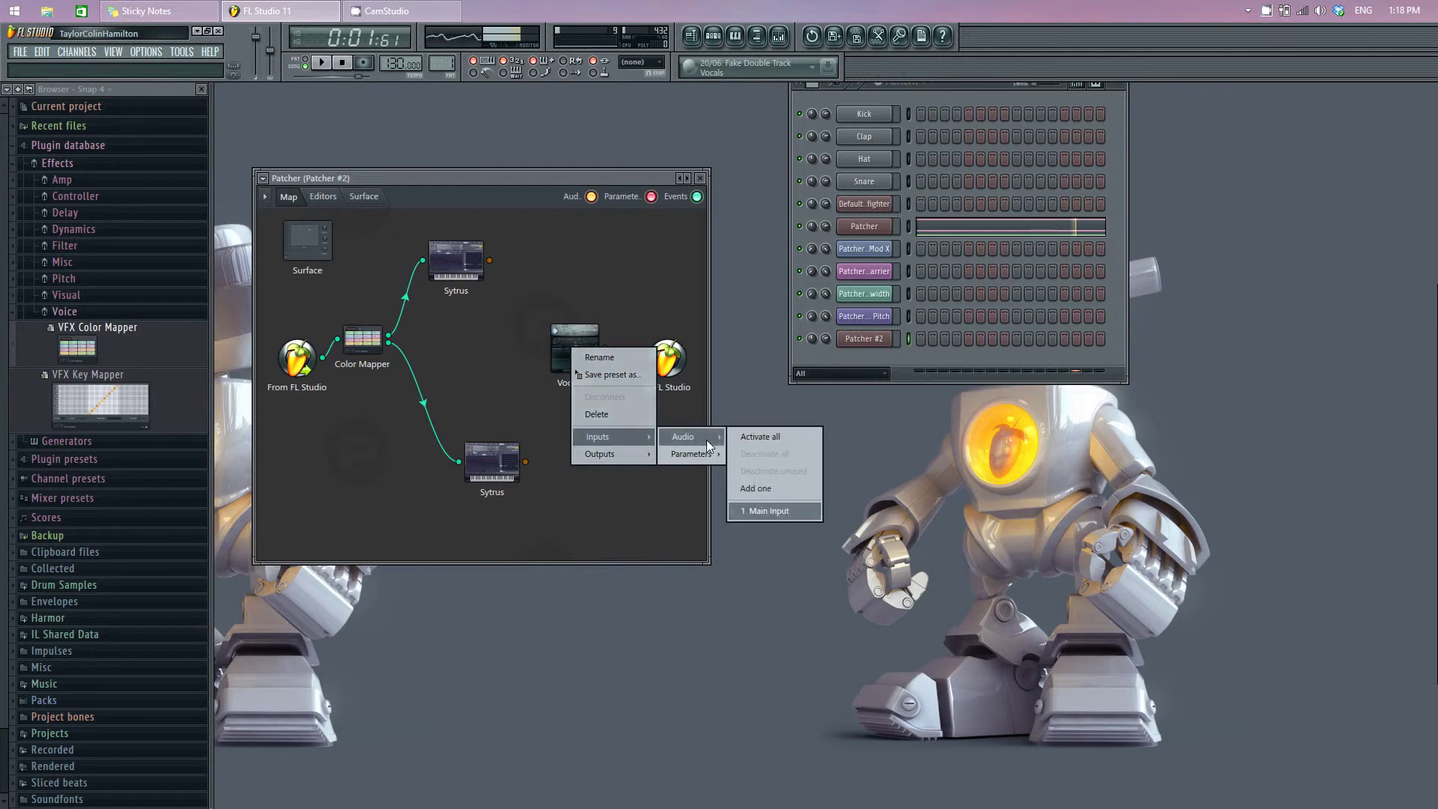
pyautogui.click(757, 488)
# Add a second audio input to the Vocodex module
pyautogui.rightClick(580, 364)
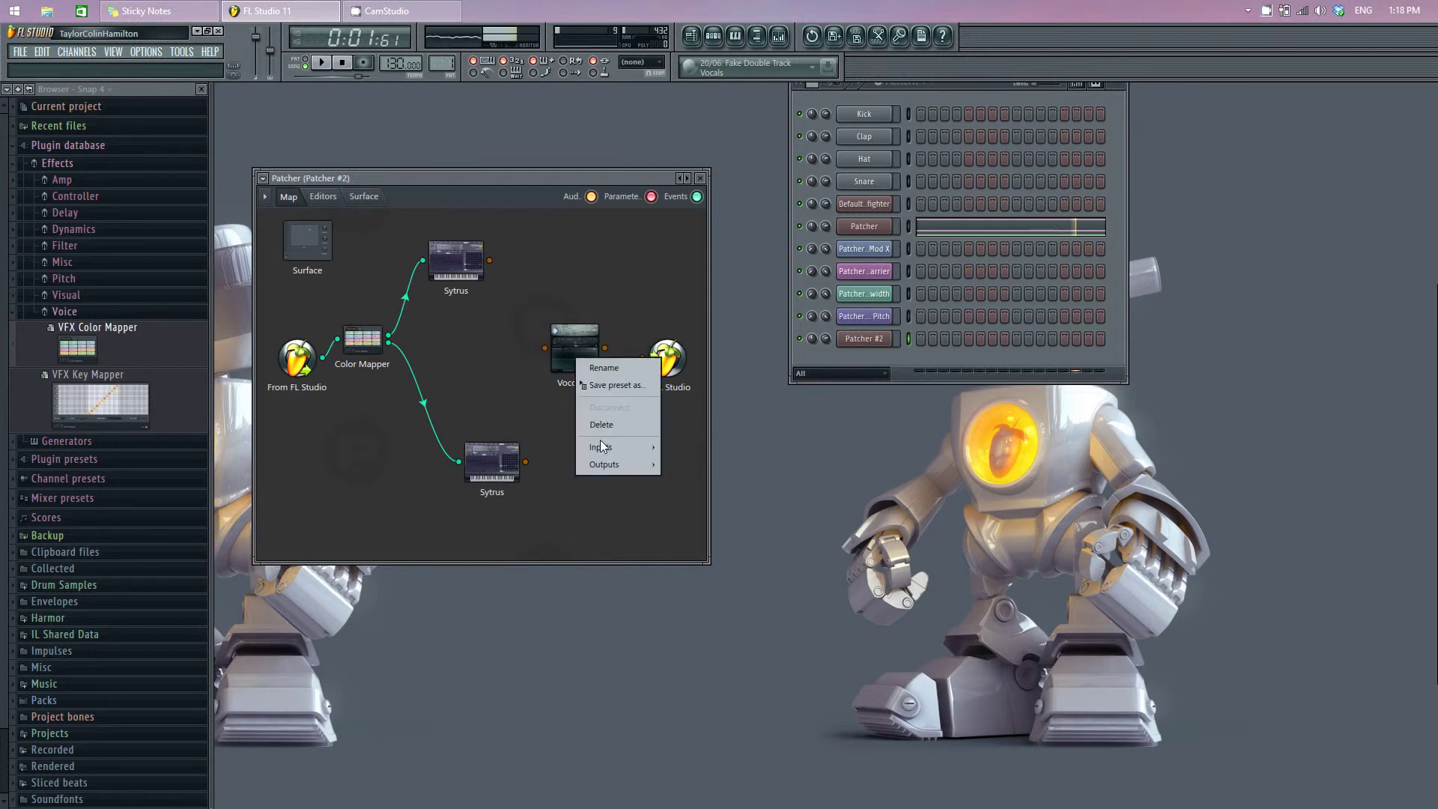
pyautogui.moveTo(637, 447)
pyautogui.moveTo(716, 450)
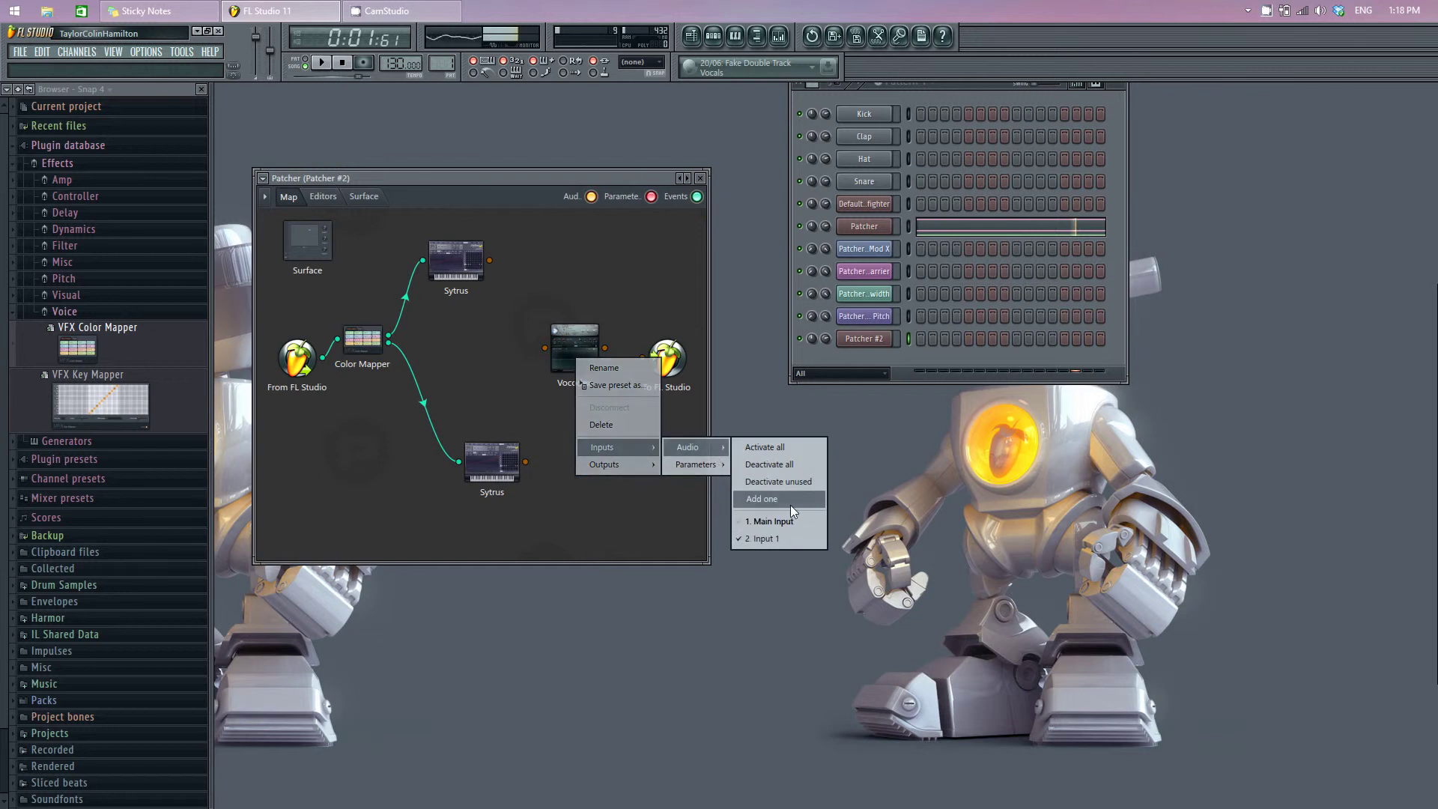
pyautogui.click(792, 505)
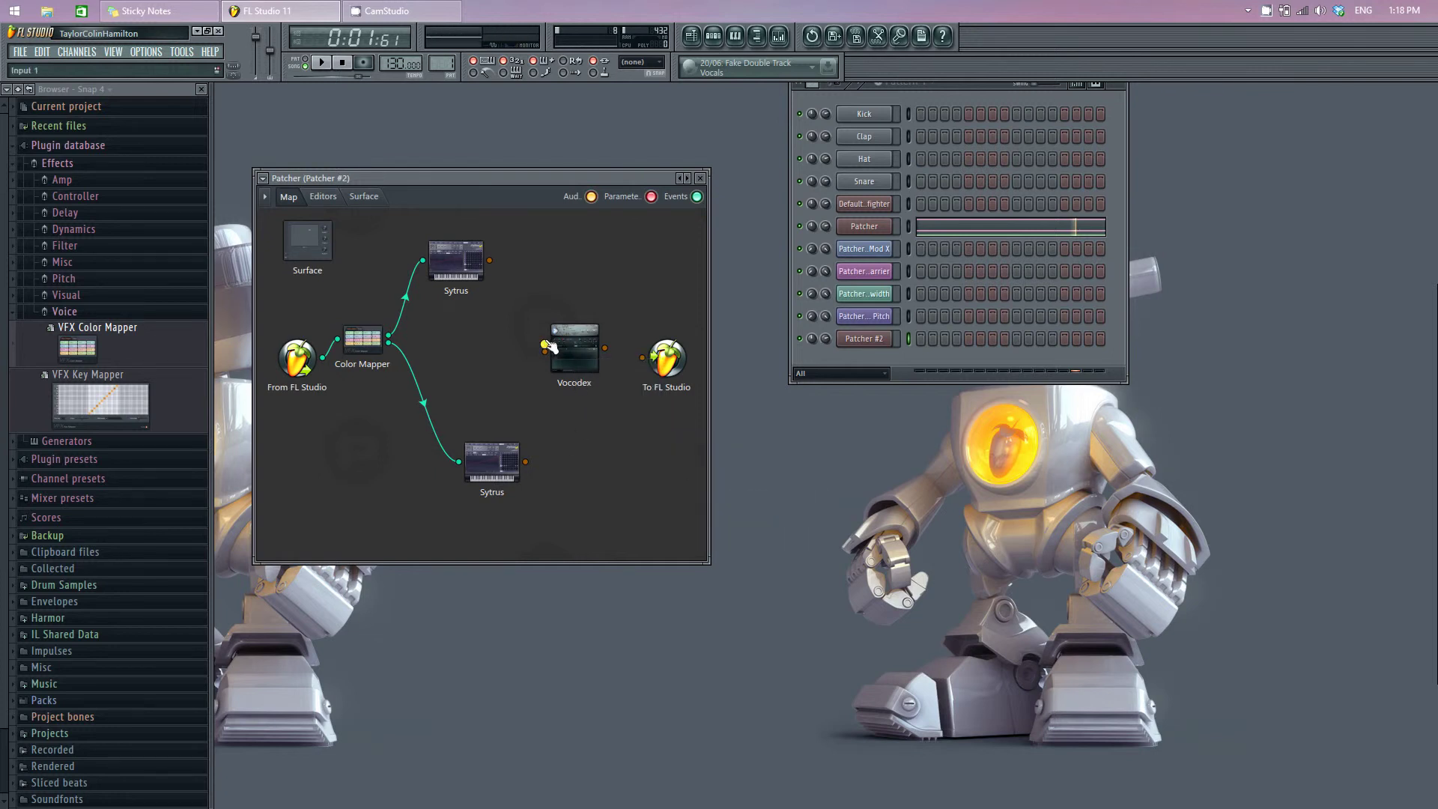
# Rename the upper Sytrus module to Carrier
pyautogui.rightClick(457, 270)
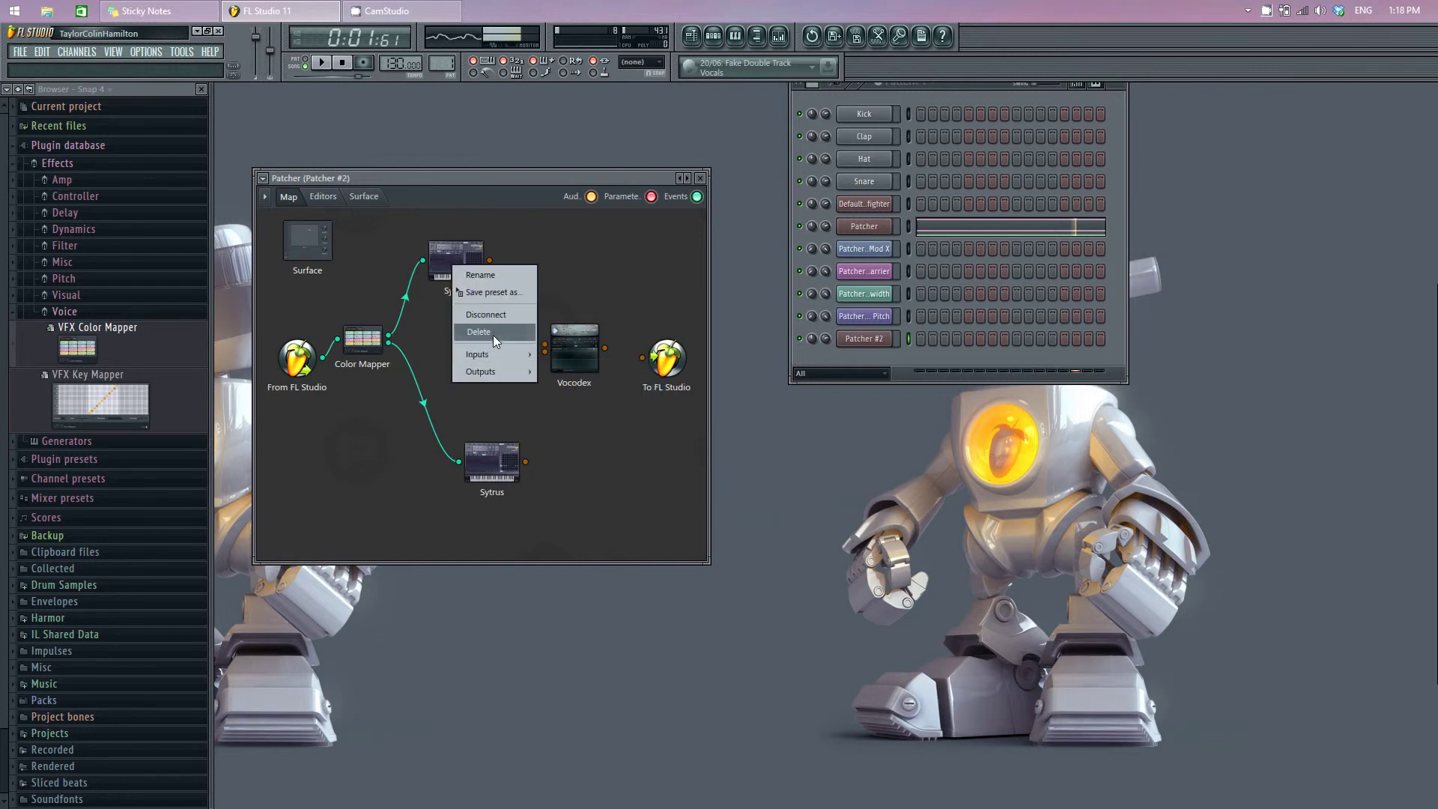
pyautogui.click(480, 275)
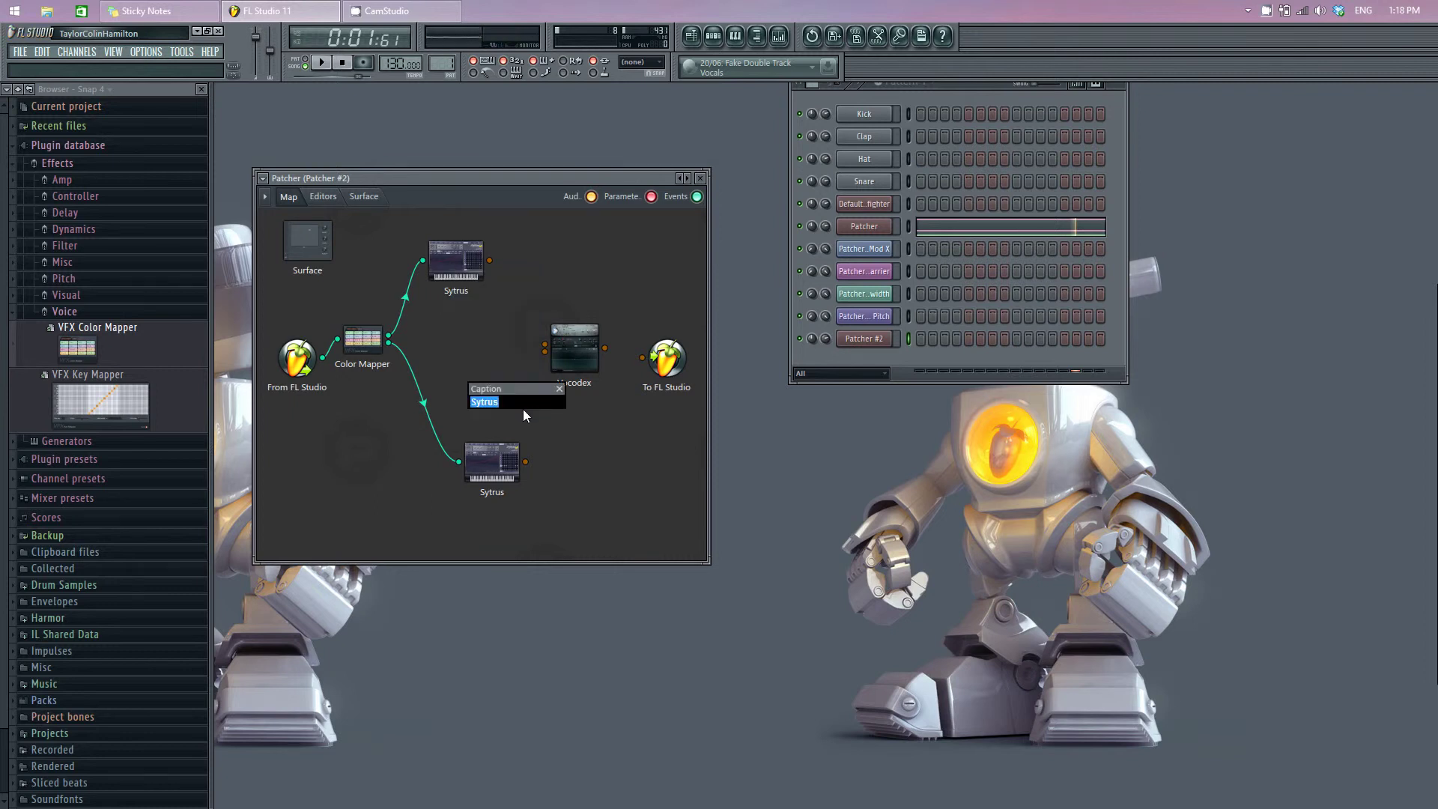
pyautogui.write('Carrier')
pyautogui.press('Return')
# Shift the lower Sytrus module slightly and rename it to Modulator
pyautogui.moveTo(493, 466); pyautogui.dragTo(479, 463)
pyautogui.rightClick(479, 463)
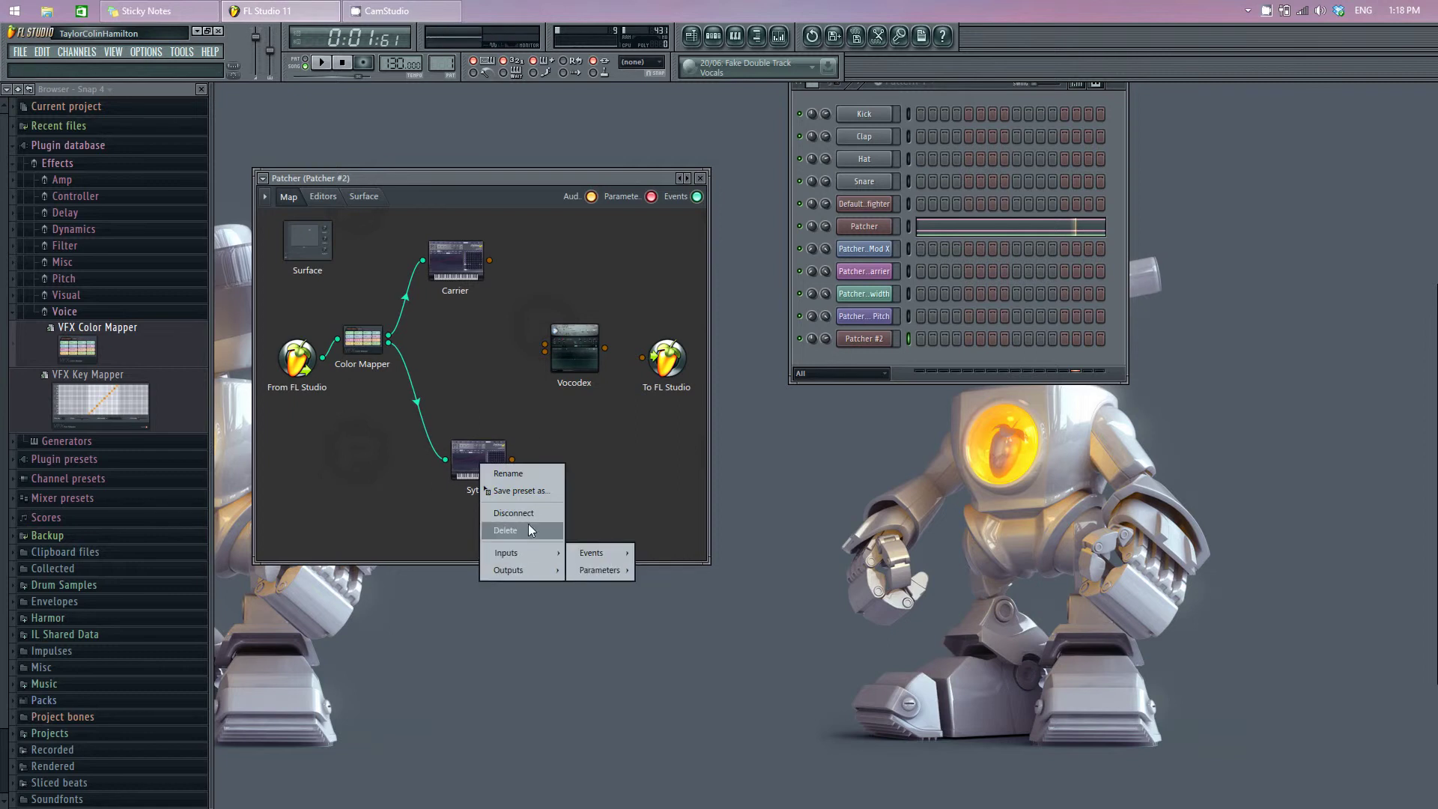
pyautogui.click(532, 473)
pyautogui.write('Modulator')
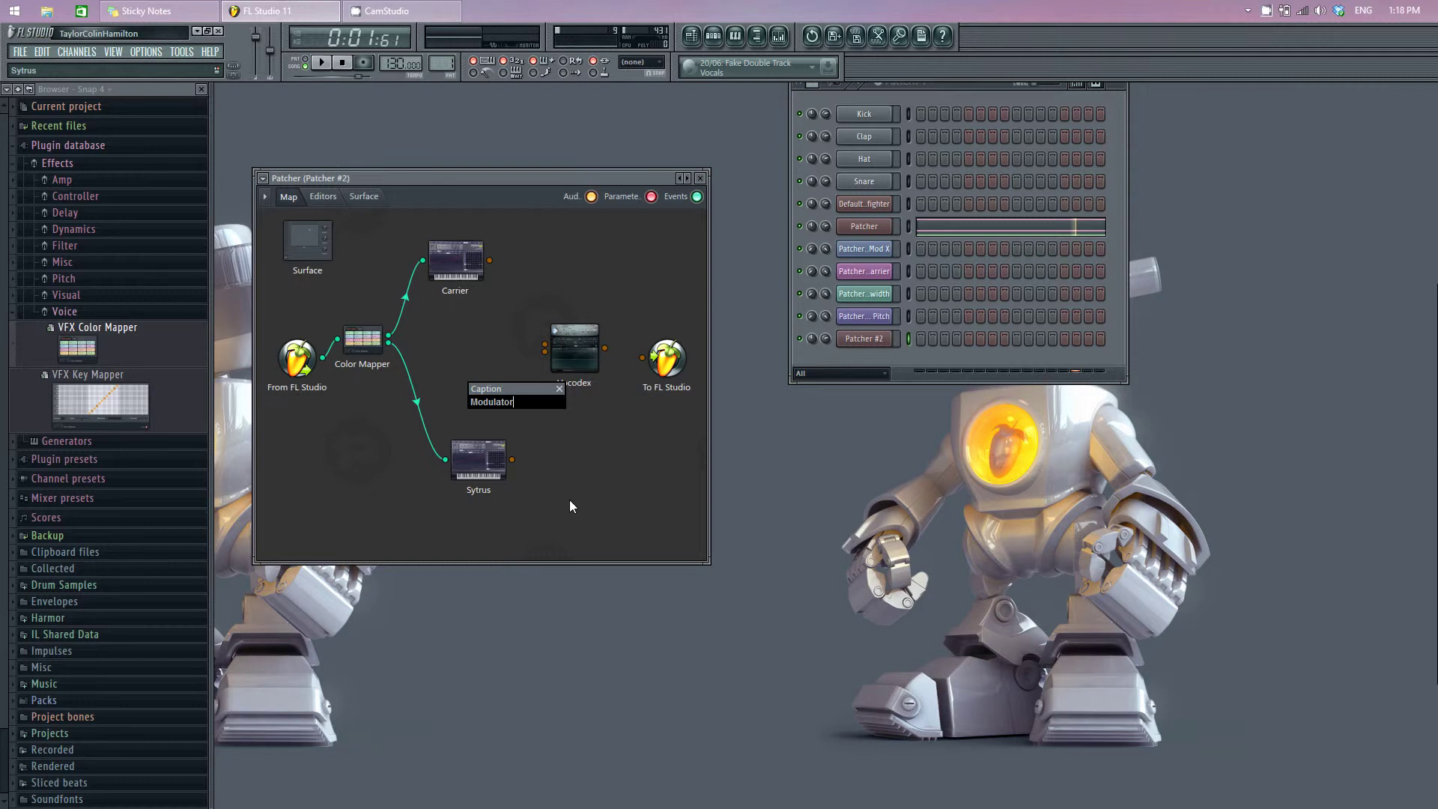
pyautogui.press('Return')
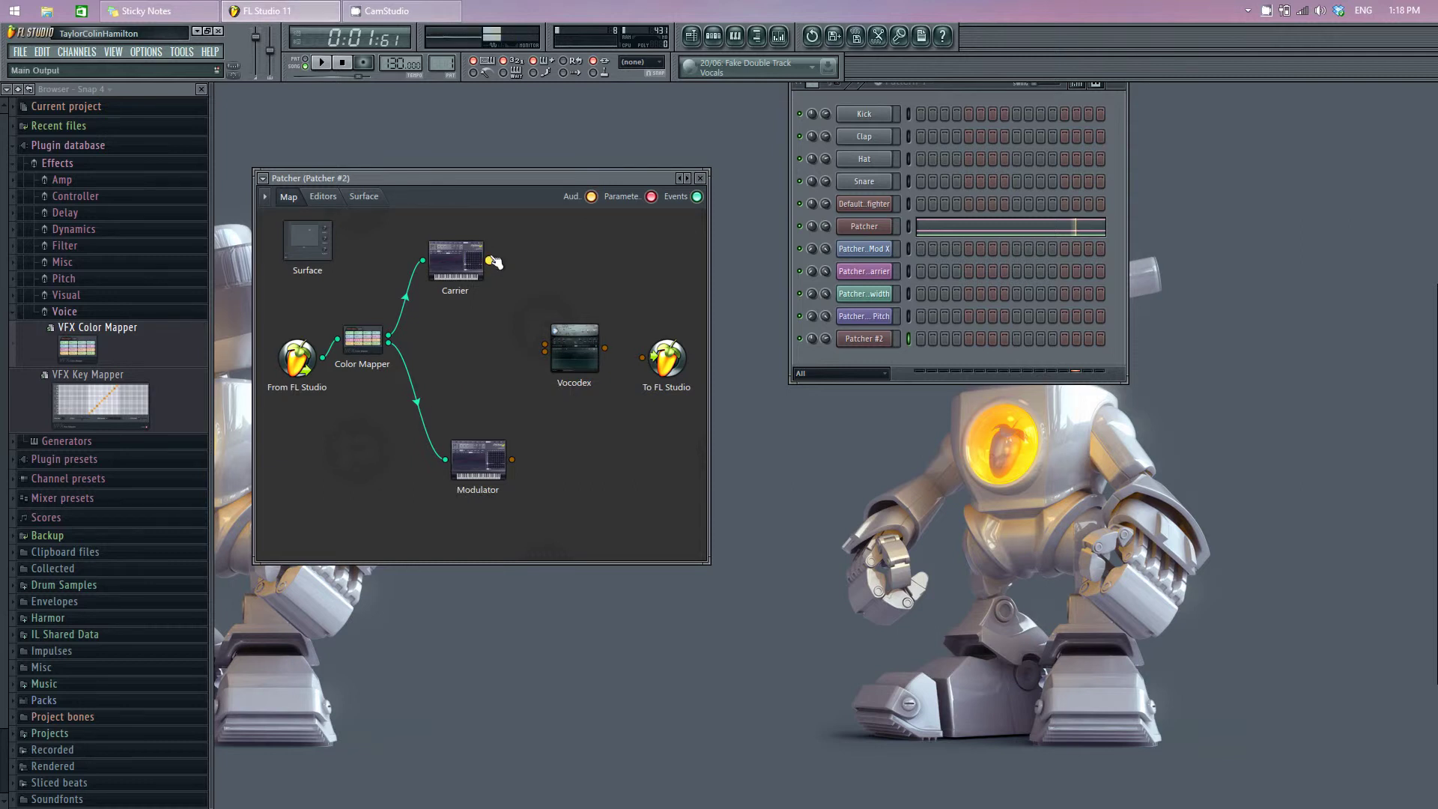
# Connect the Carrier's audio output to Vocodex's first input and set Vocodex's carrier source to Input 1
pyautogui.moveTo(490, 262); pyautogui.dragTo(504, 284)
pyautogui.moveTo(532, 337); pyautogui.dragTo(552, 344)
pyautogui.doubleClick(578, 345)
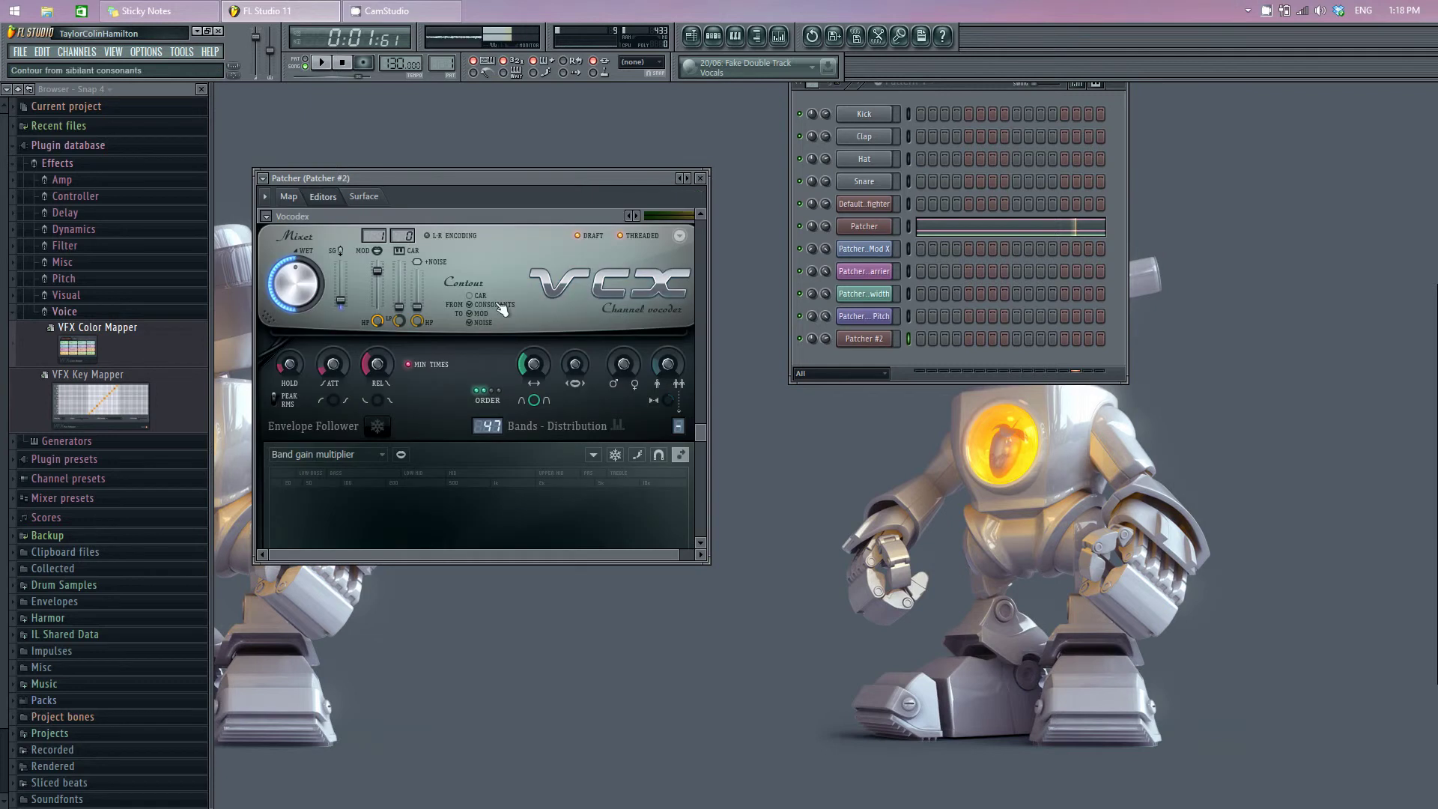
pyautogui.click(402, 254)
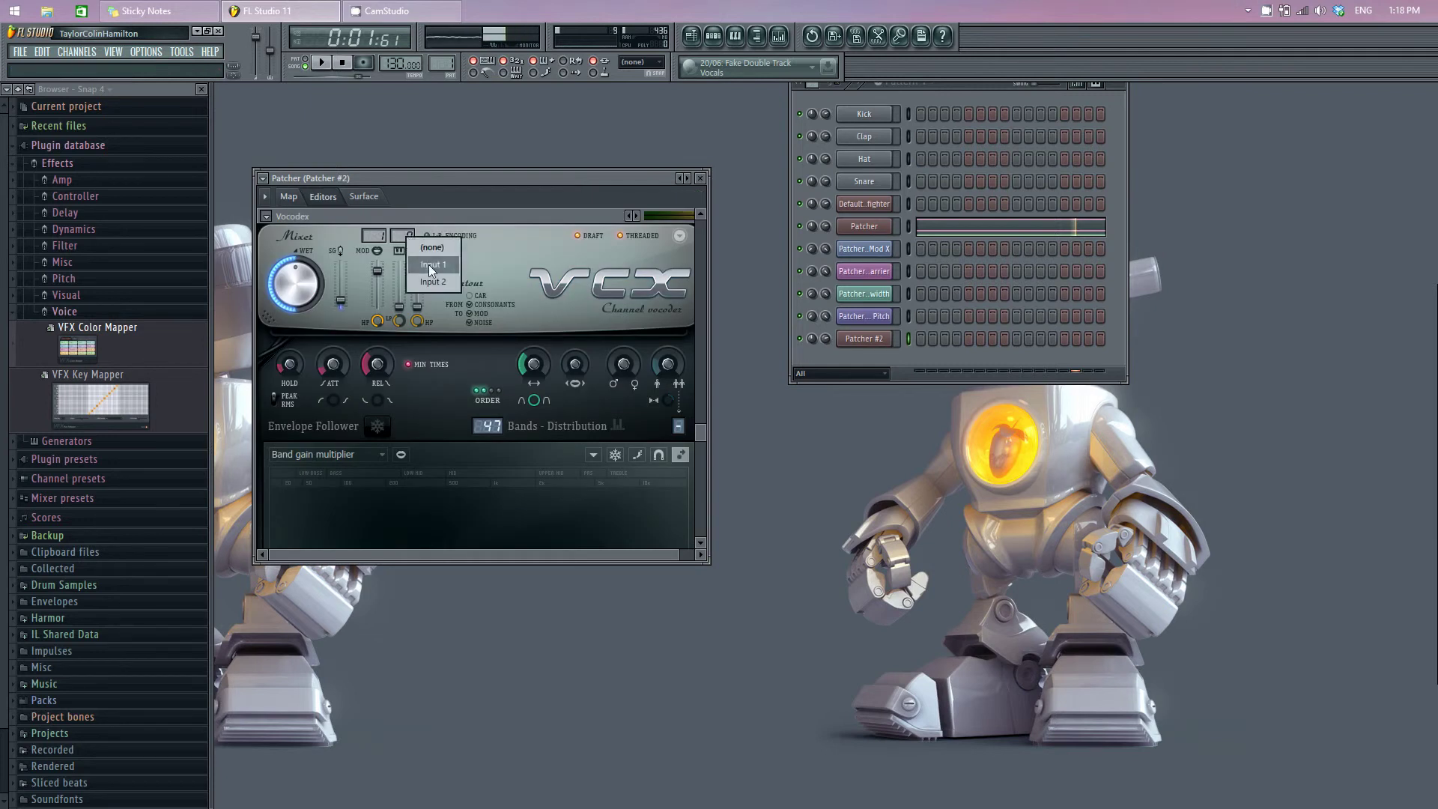
pyautogui.click(433, 266)
pyautogui.click(290, 197)
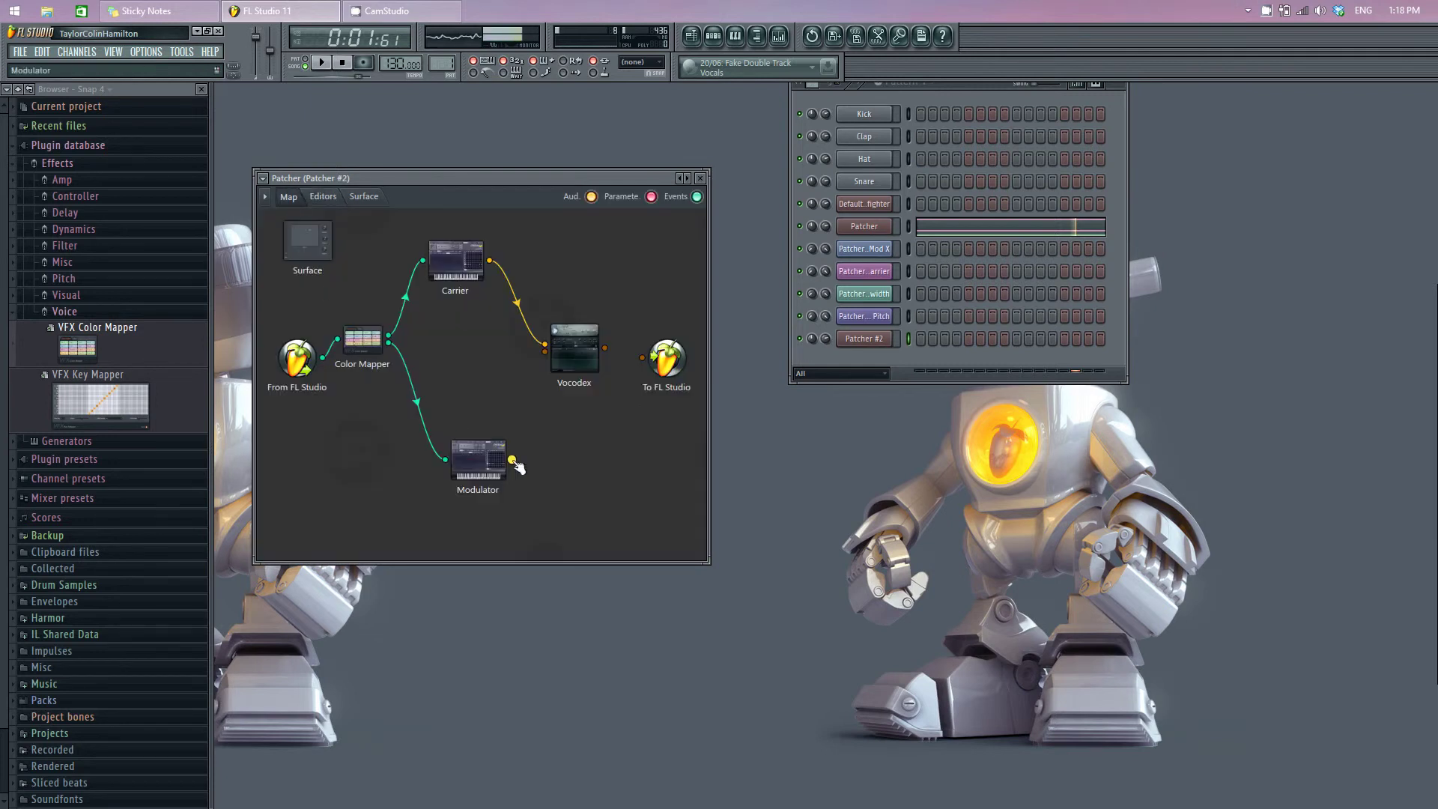
# Connect the Modulator's audio output to Vocodex's second input and set Vocodex's modulator source to Input 2
pyautogui.moveTo(516, 460); pyautogui.dragTo(545, 354)
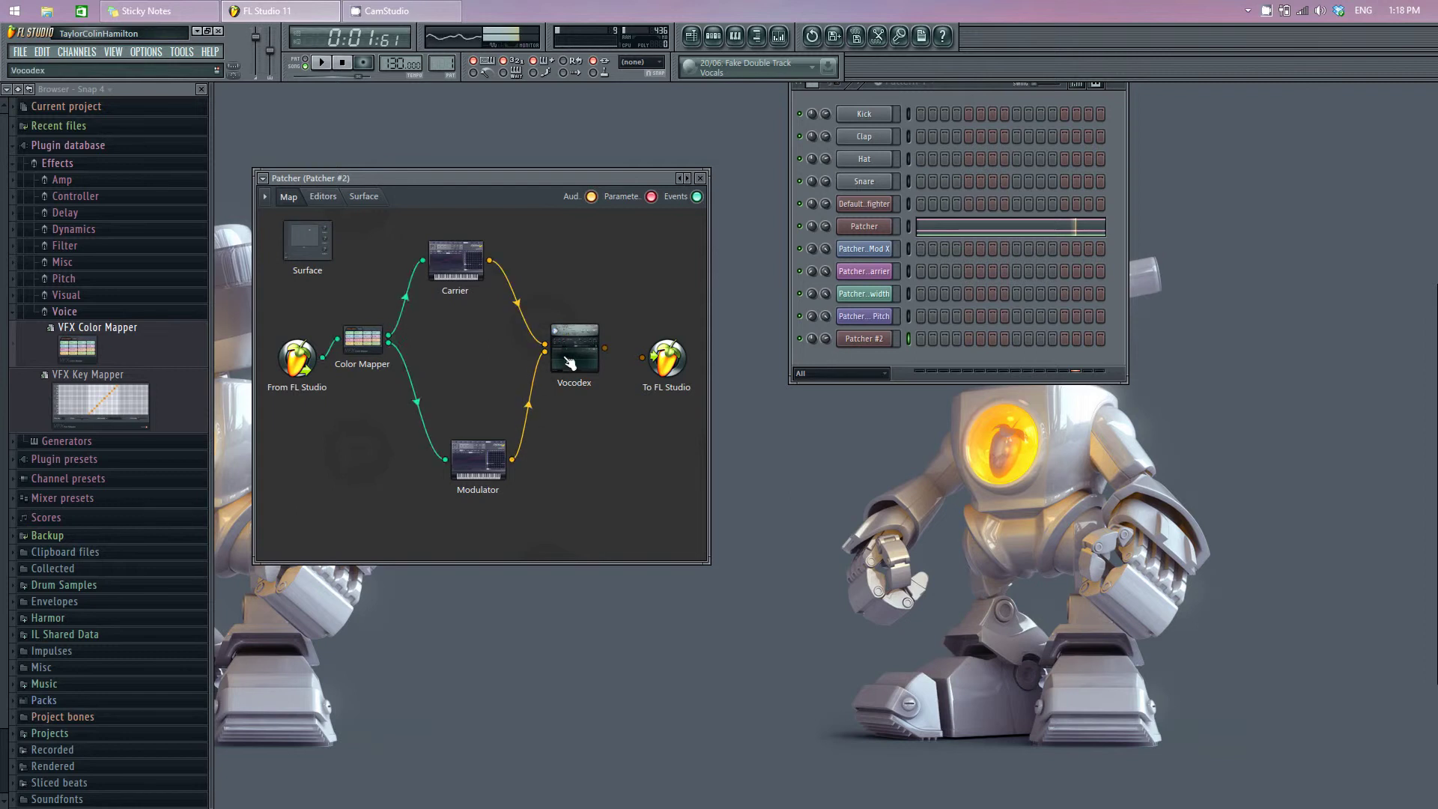
pyautogui.doubleClick(574, 363)
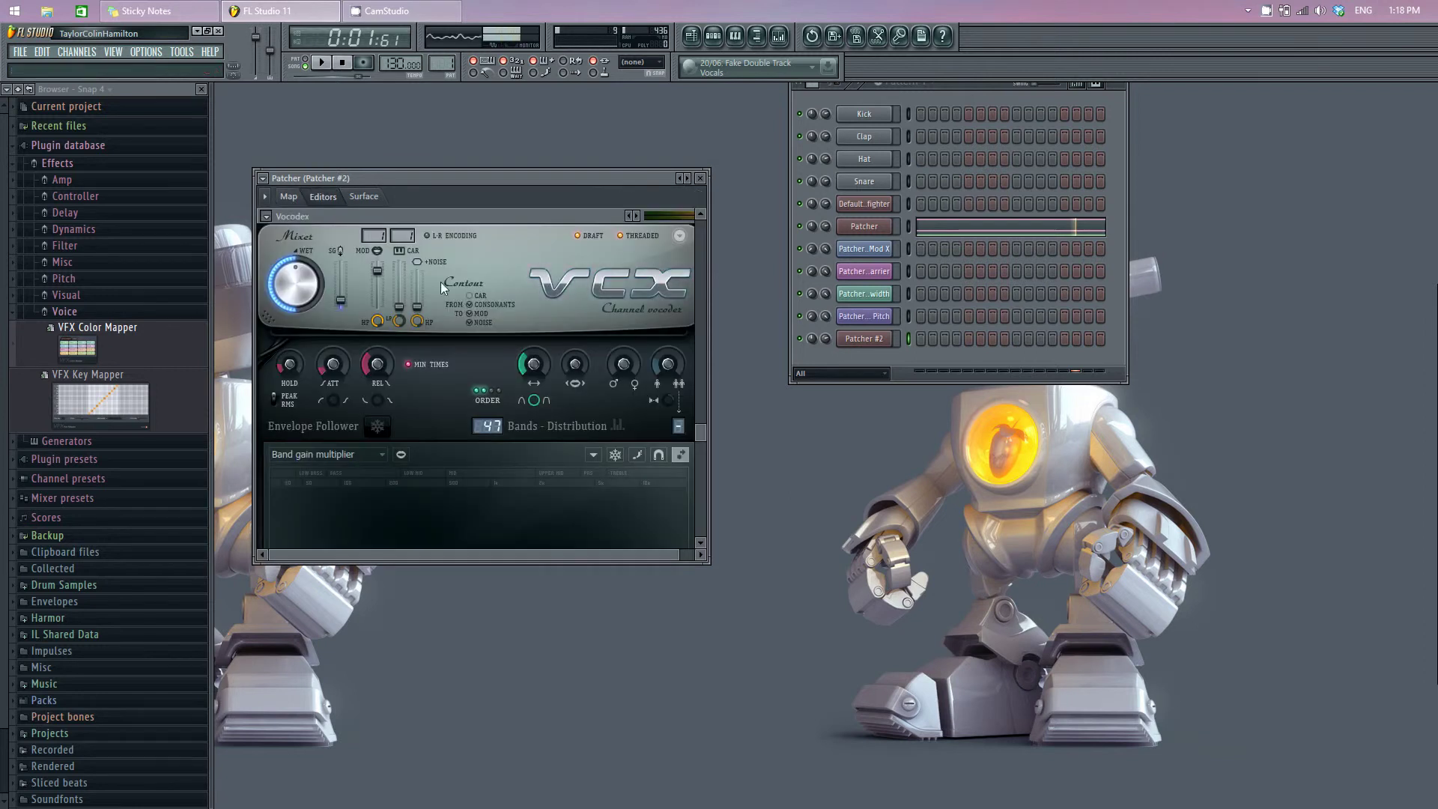
pyautogui.click(379, 238)
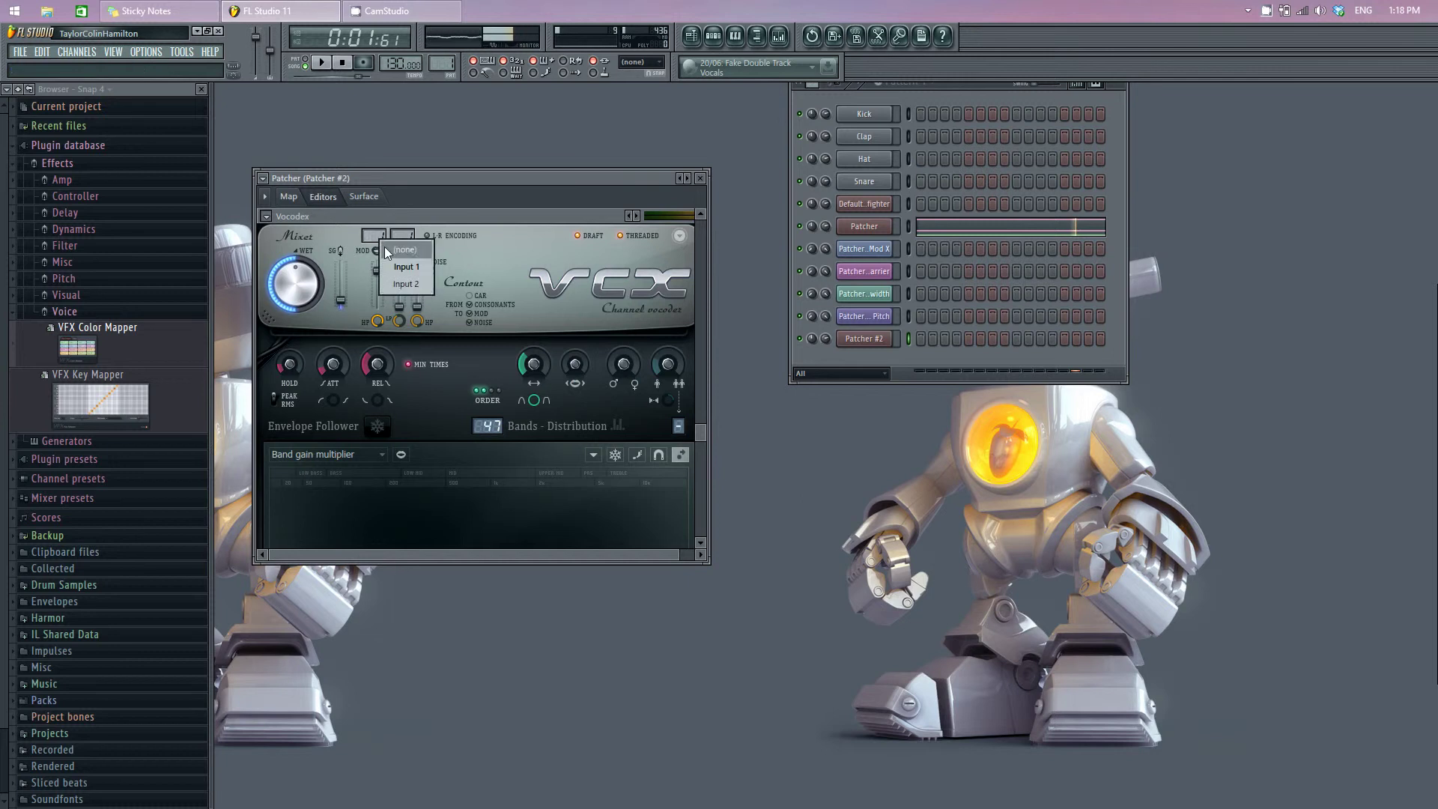
pyautogui.click(397, 282)
pyautogui.click(288, 197)
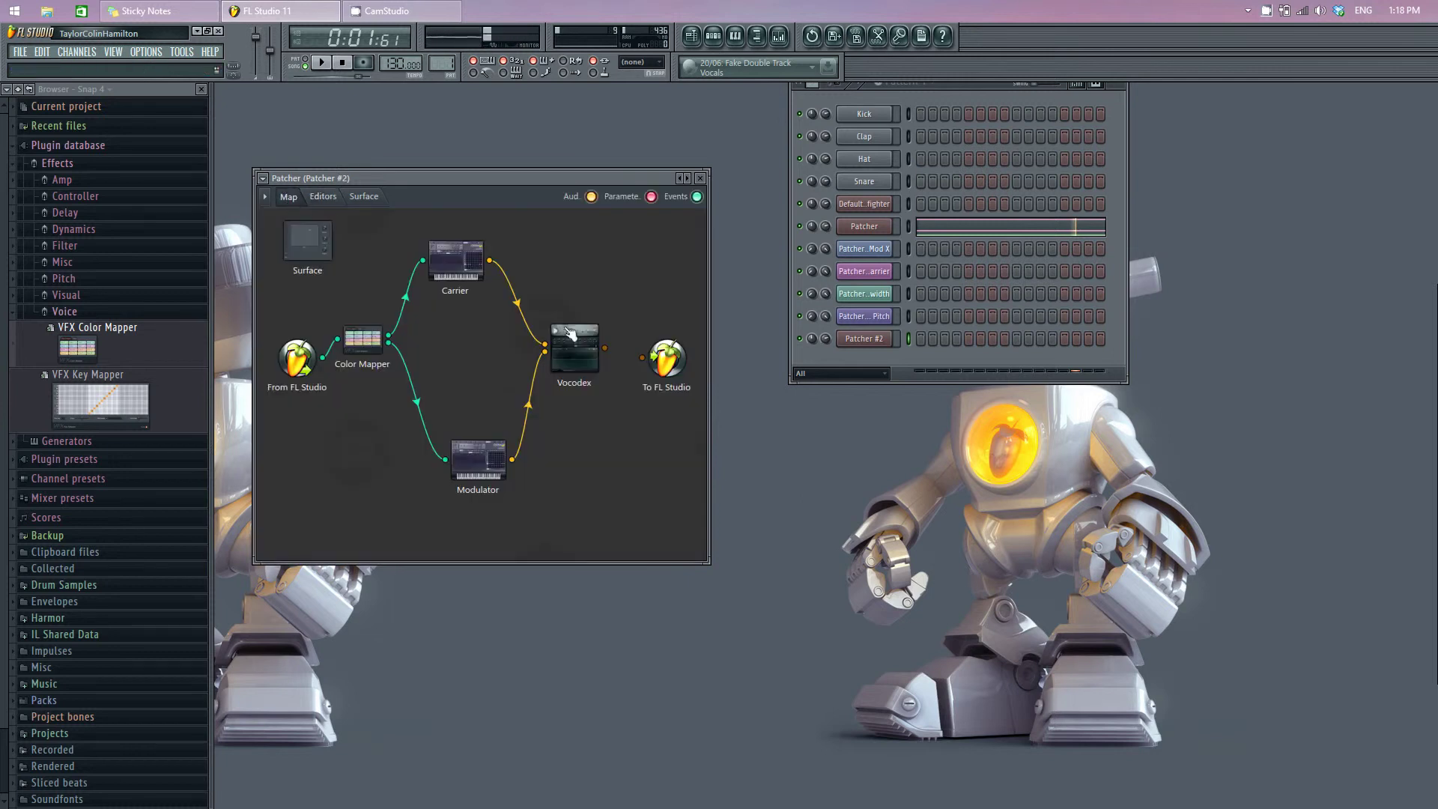
# Connect Vocodex's output to To FL Studio and reposition the Vocodex and Carrier modules to tidy the map
pyautogui.moveTo(584, 357); pyautogui.dragTo(642, 358)
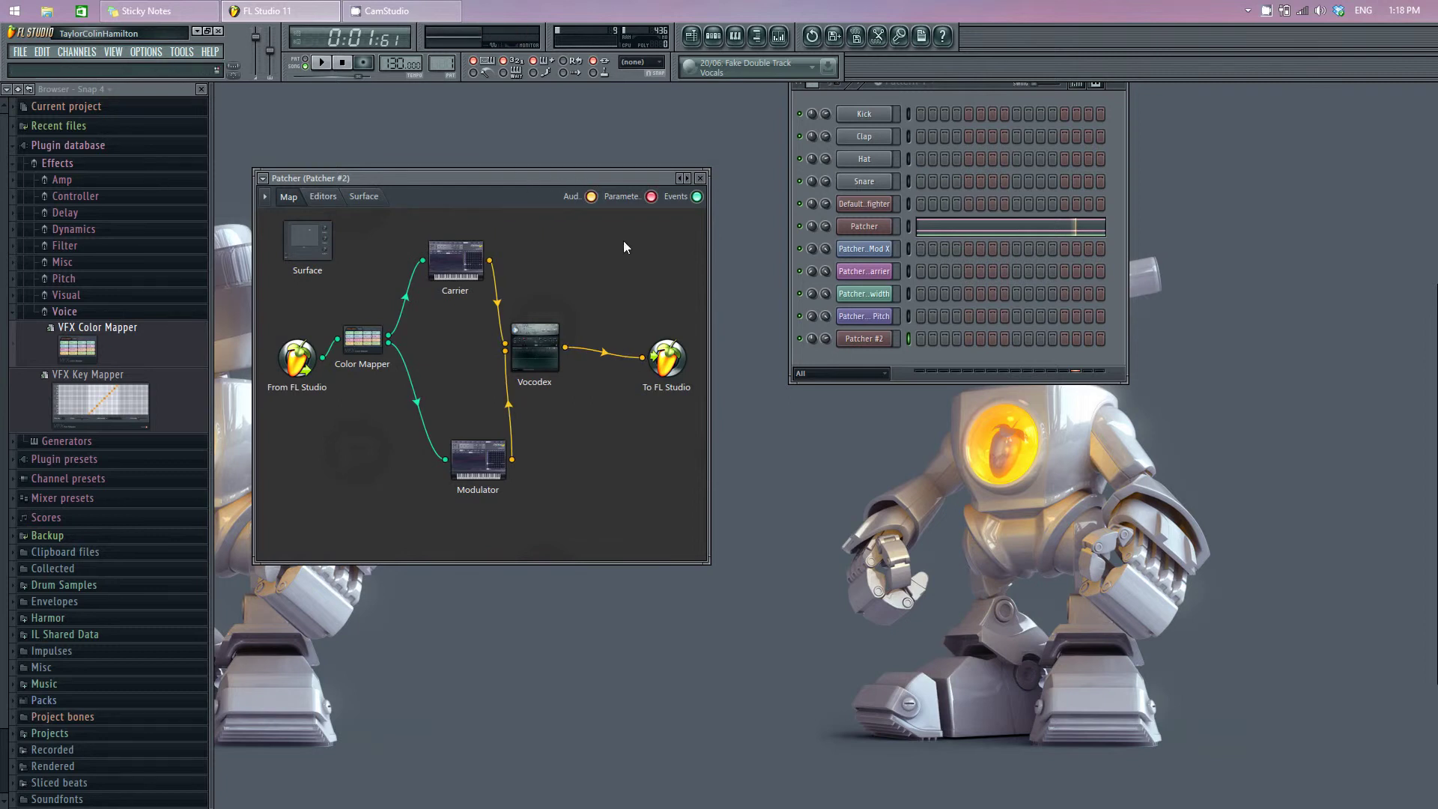
pyautogui.moveTo(455, 262); pyautogui.dragTo(469, 260)
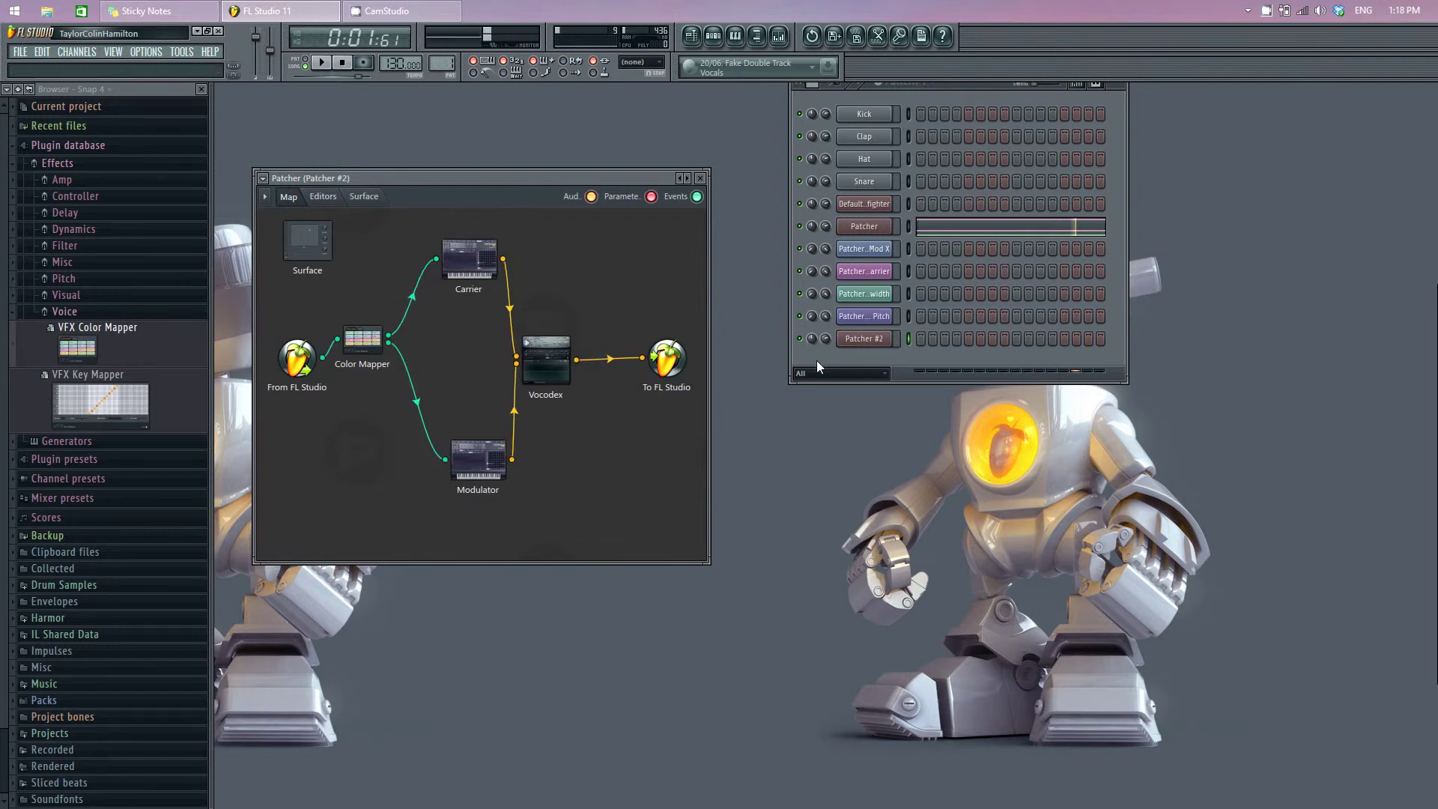
# Open the piano roll for the Patcher #2 channel, add a one-bar C5 note from bar 1 and test playback
pyautogui.rightClick(891, 338)
pyautogui.click(964, 343)
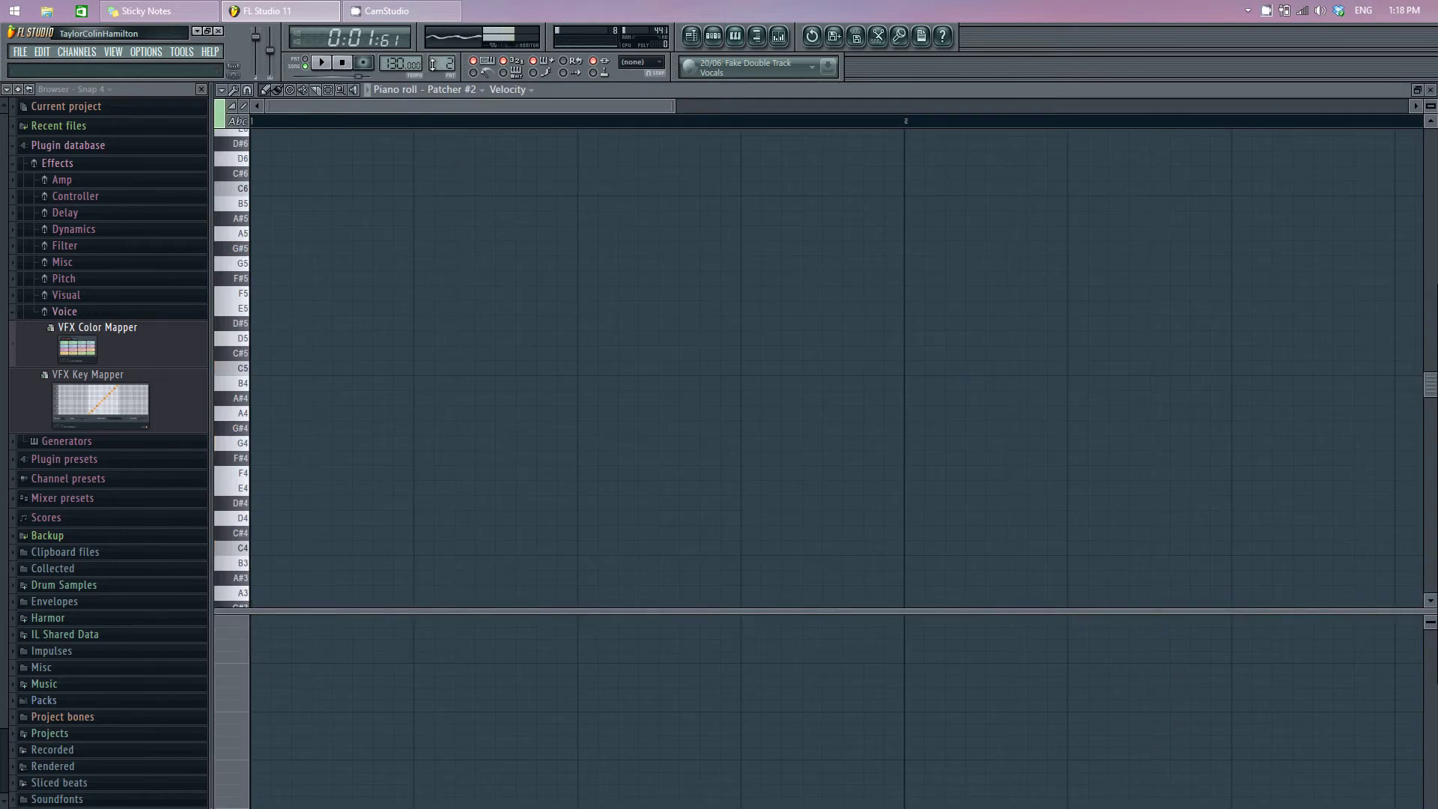
pyautogui.moveTo(347, 357); pyautogui.dragTo(200, 370)
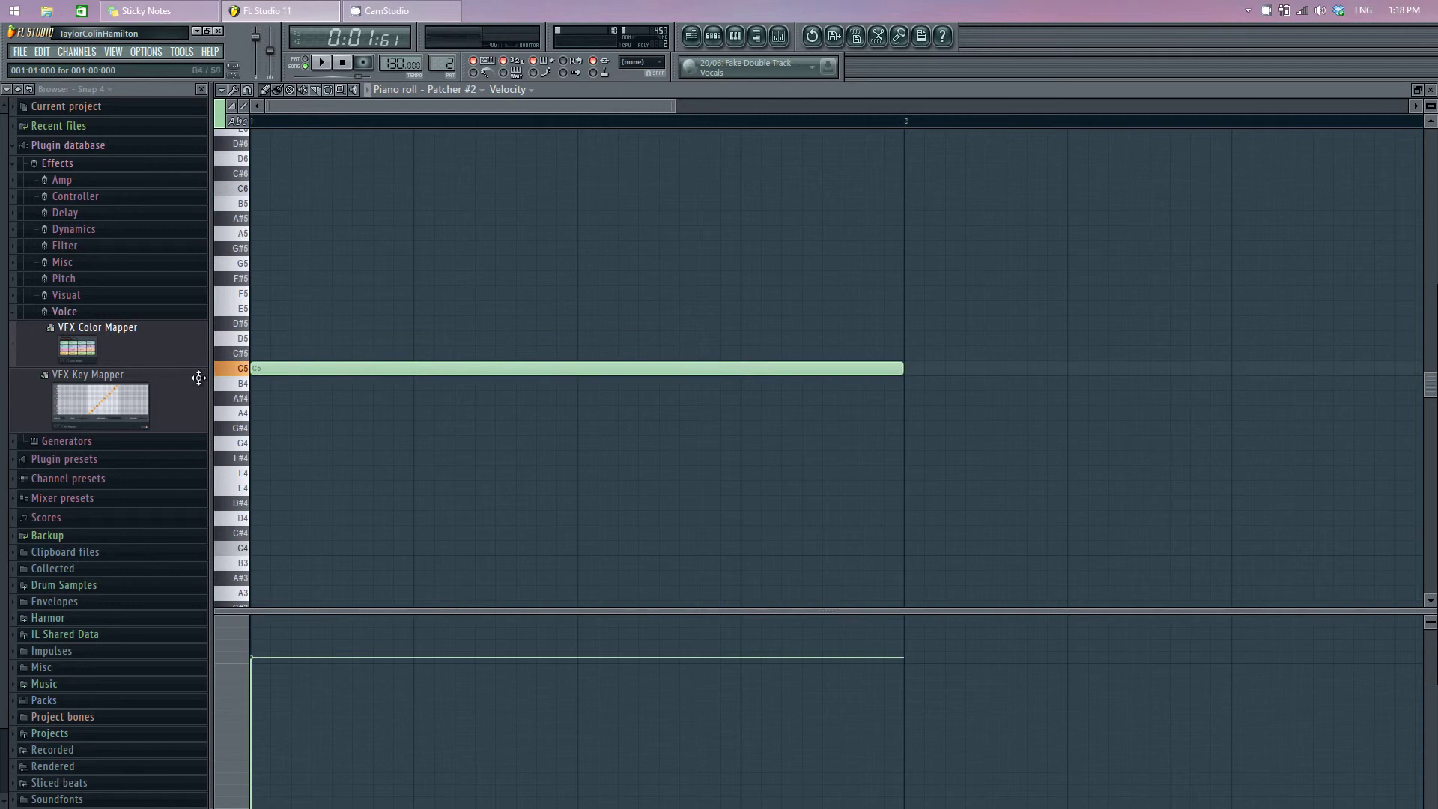
pyautogui.click(321, 62)
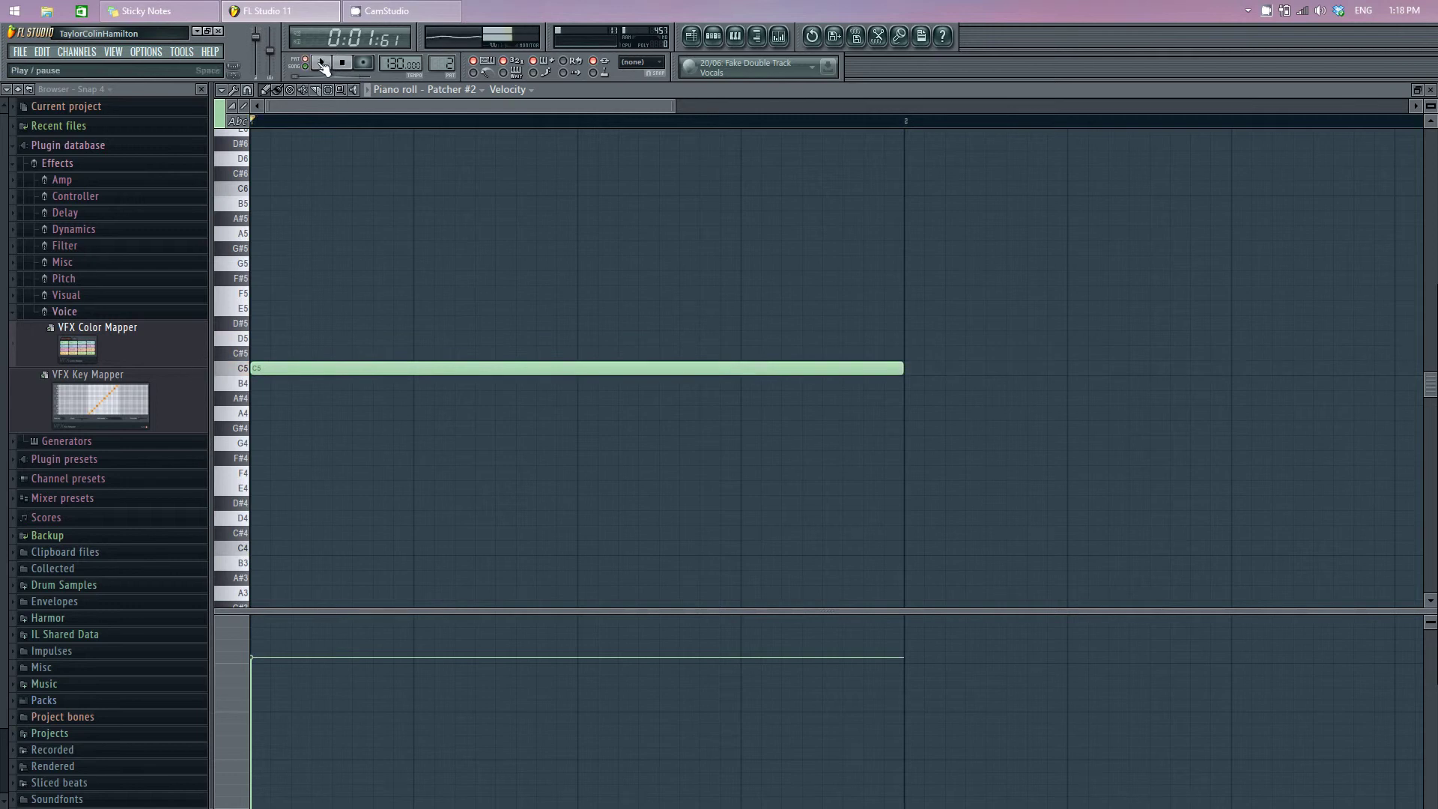
pyautogui.click(341, 64)
# Switch the note color group to 9 and add a one-bar C6 note at bar 1
pyautogui.click(220, 105)
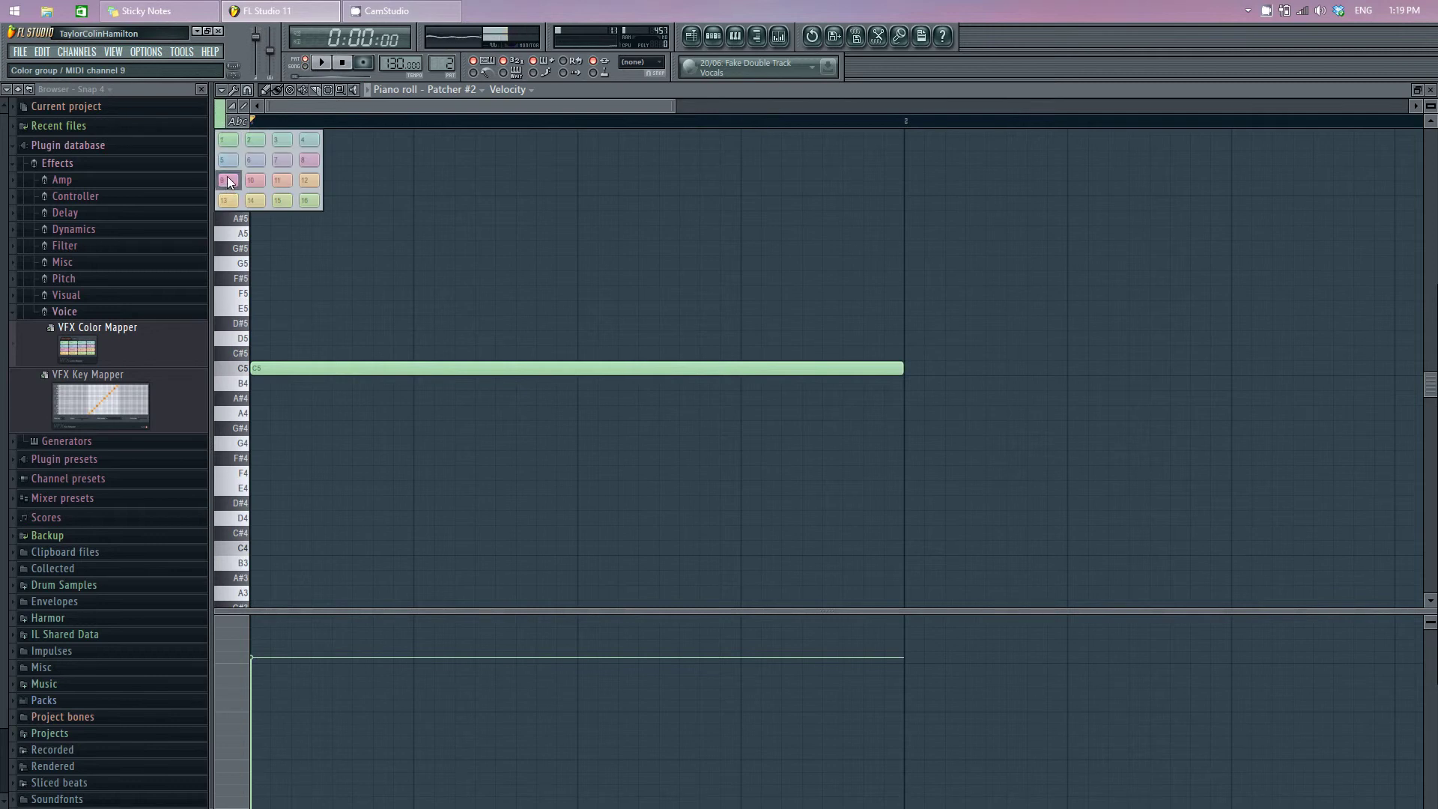
pyautogui.click(221, 114)
pyautogui.click(222, 114)
pyautogui.click(231, 180)
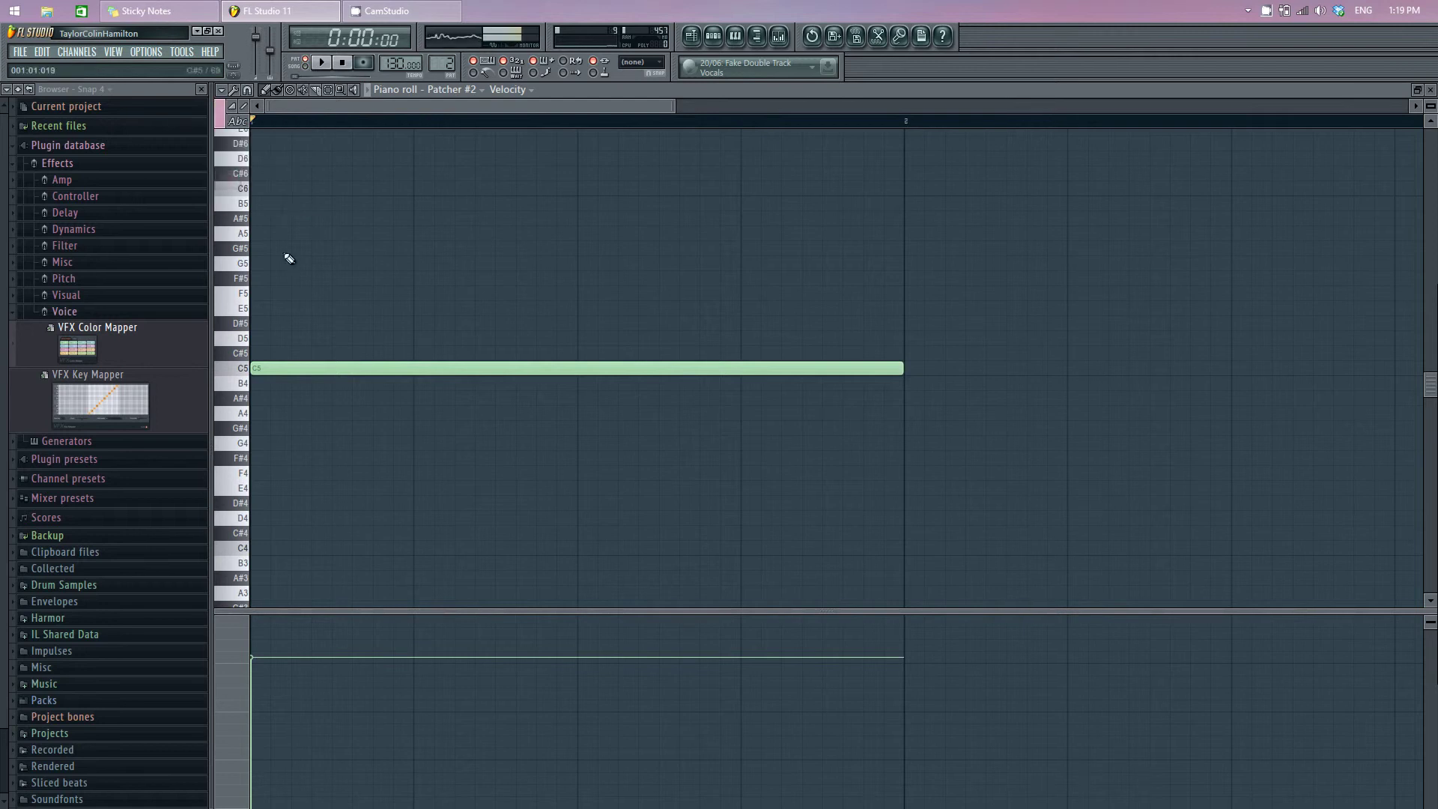
pyautogui.click(278, 188)
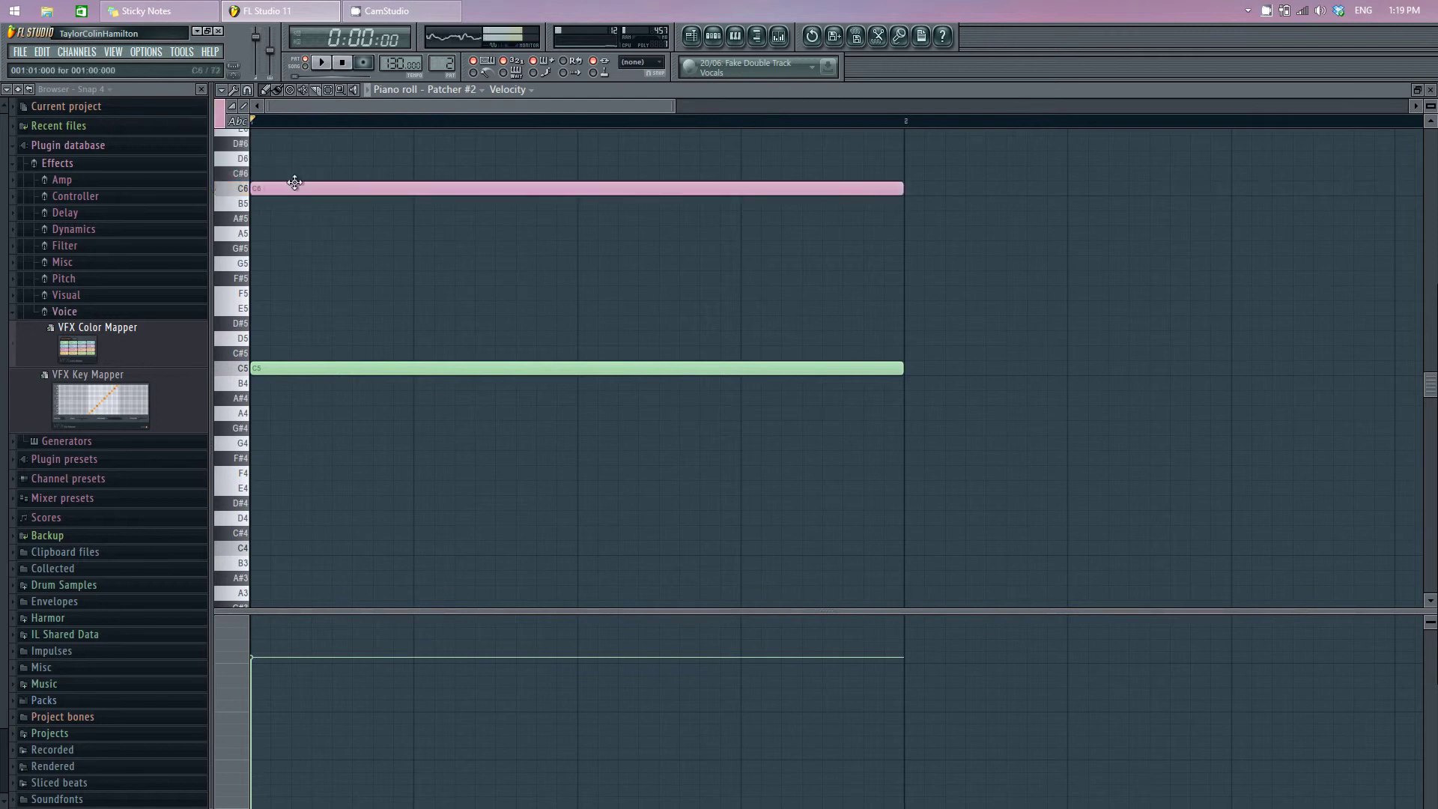
# Play back the two colored notes together, stop playback and close the piano roll
pyautogui.click(324, 63)
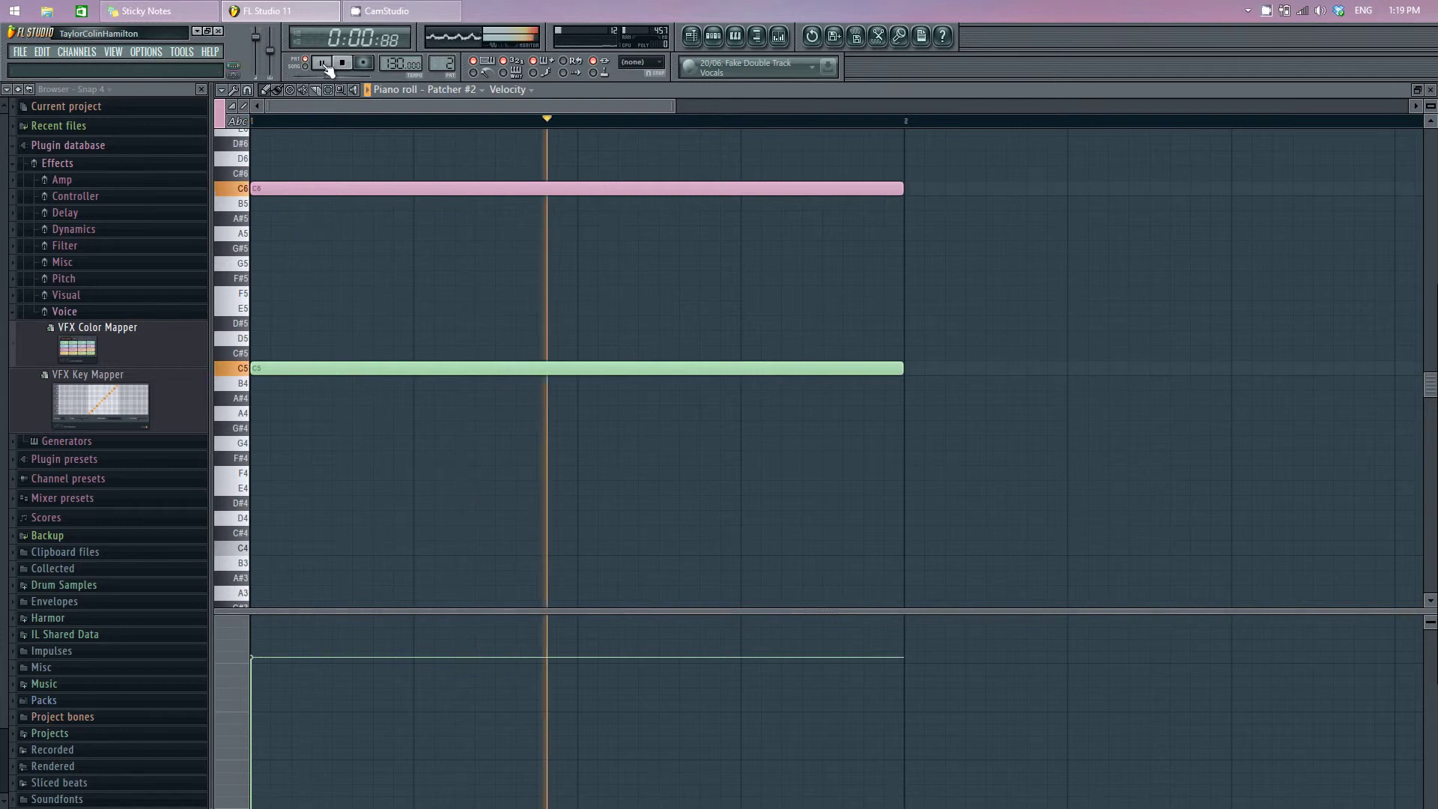
pyautogui.click(324, 64)
pyautogui.click(342, 63)
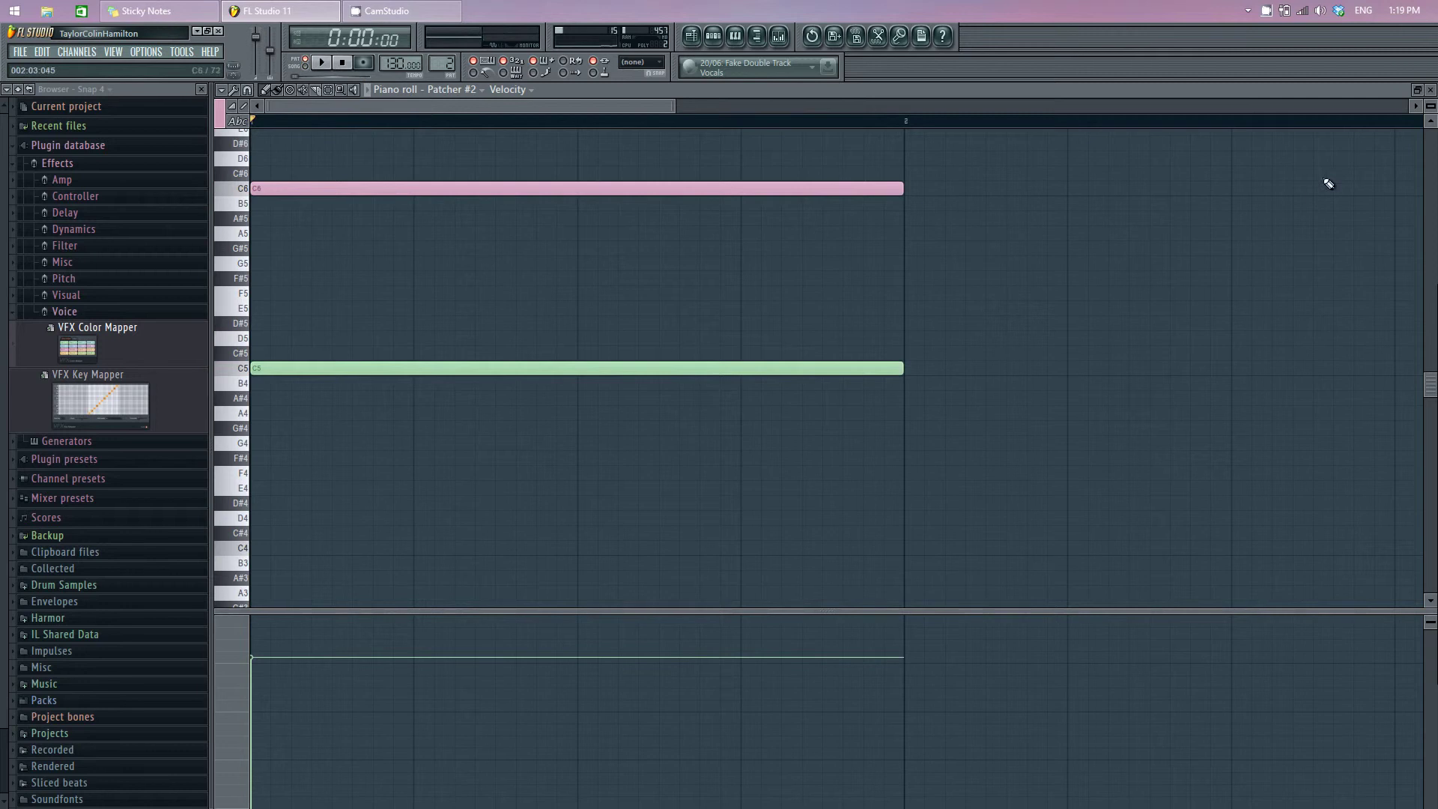
pyautogui.click(1433, 90)
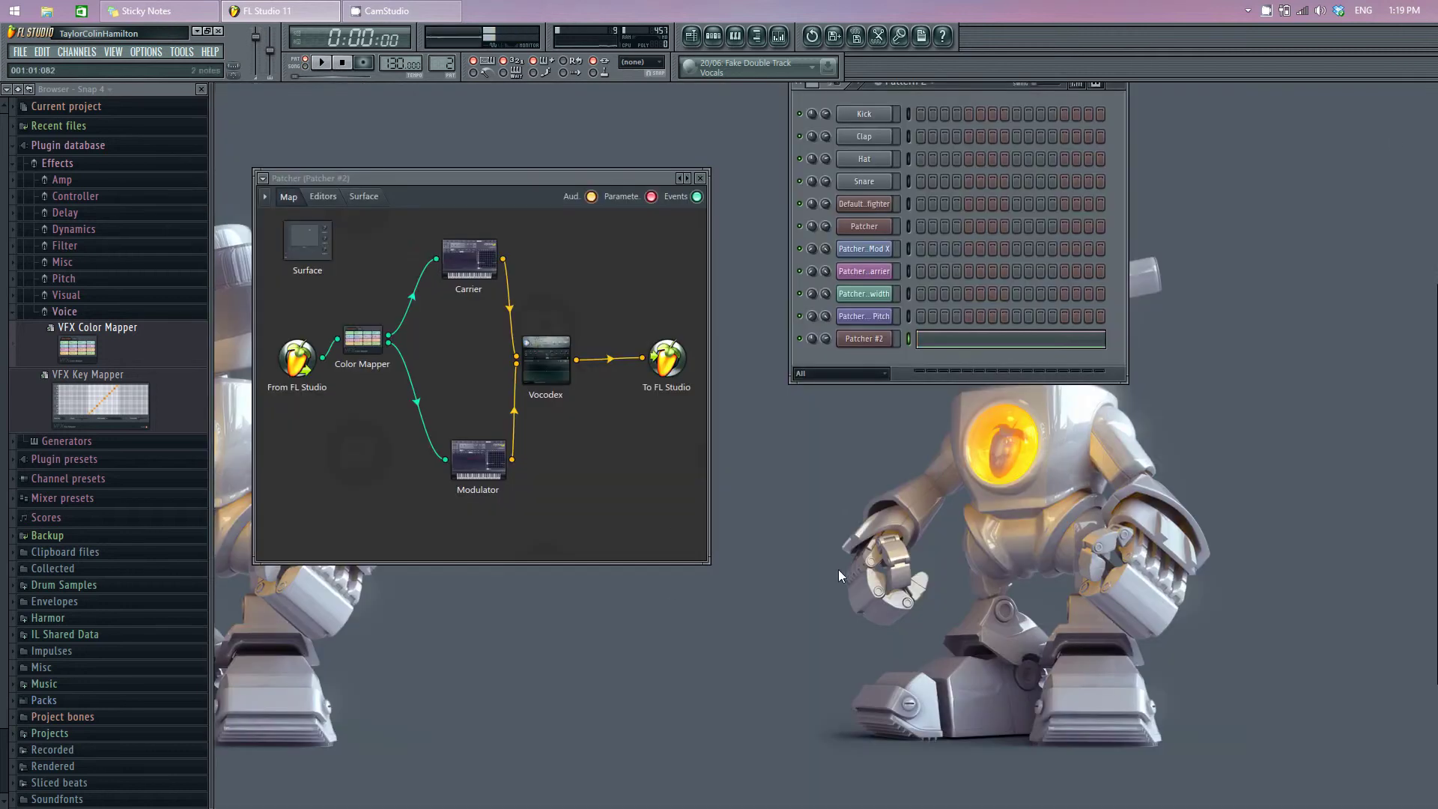
# Move the Patcher window aside, open the Carrier Sytrus editor and load its Default preset
pyautogui.moveTo(533, 178); pyautogui.dragTo(576, 170)
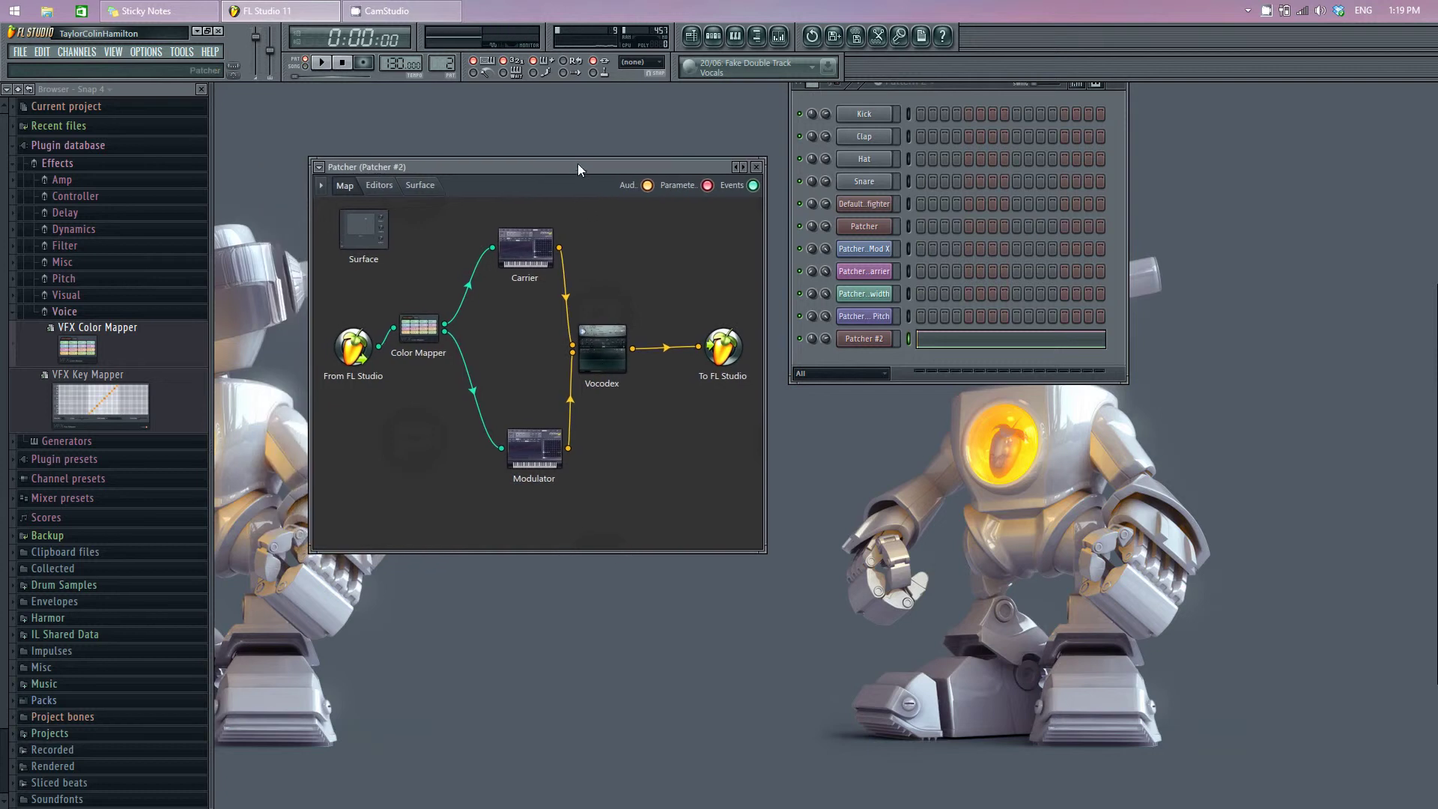
pyautogui.doubleClick(526, 248)
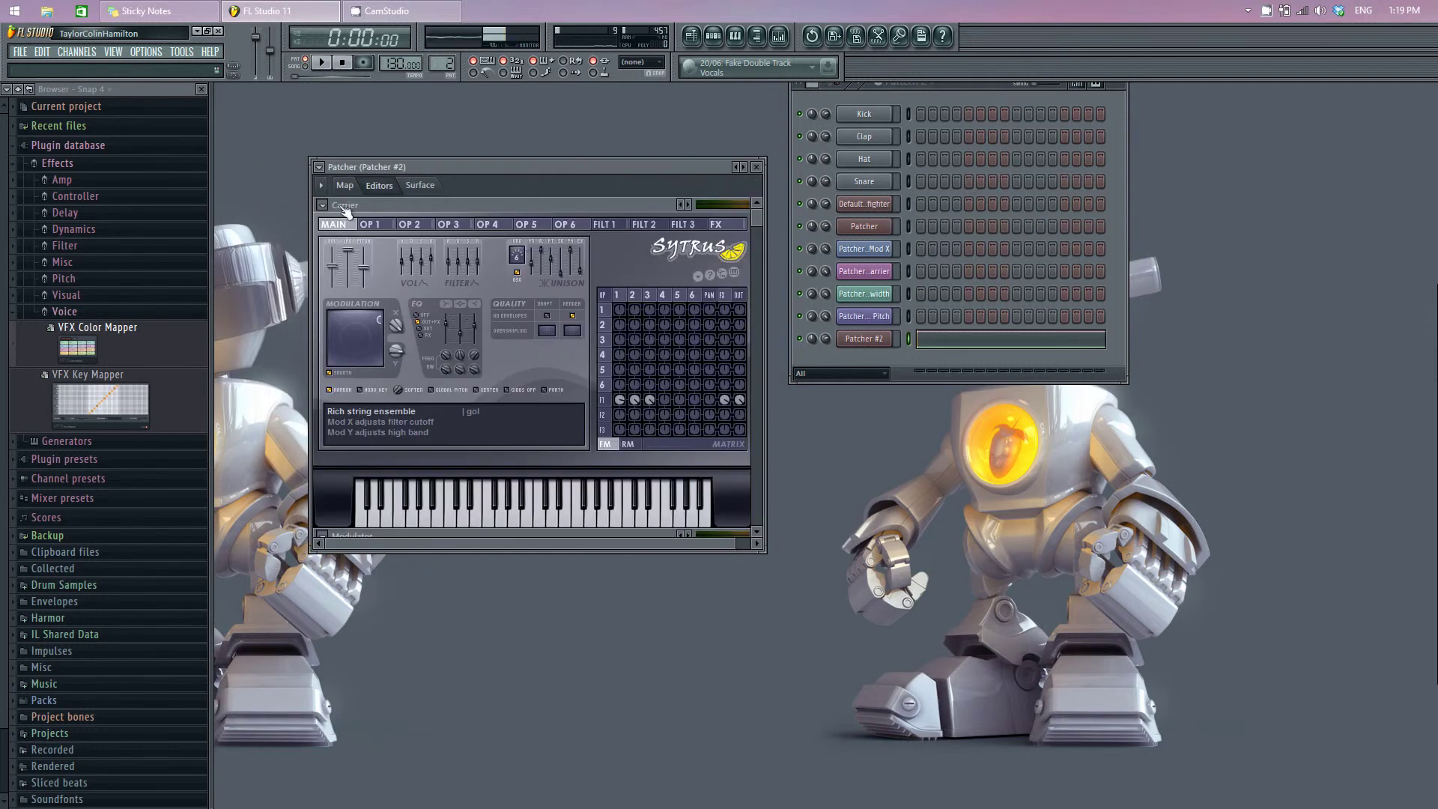
pyautogui.rightClick(684, 205)
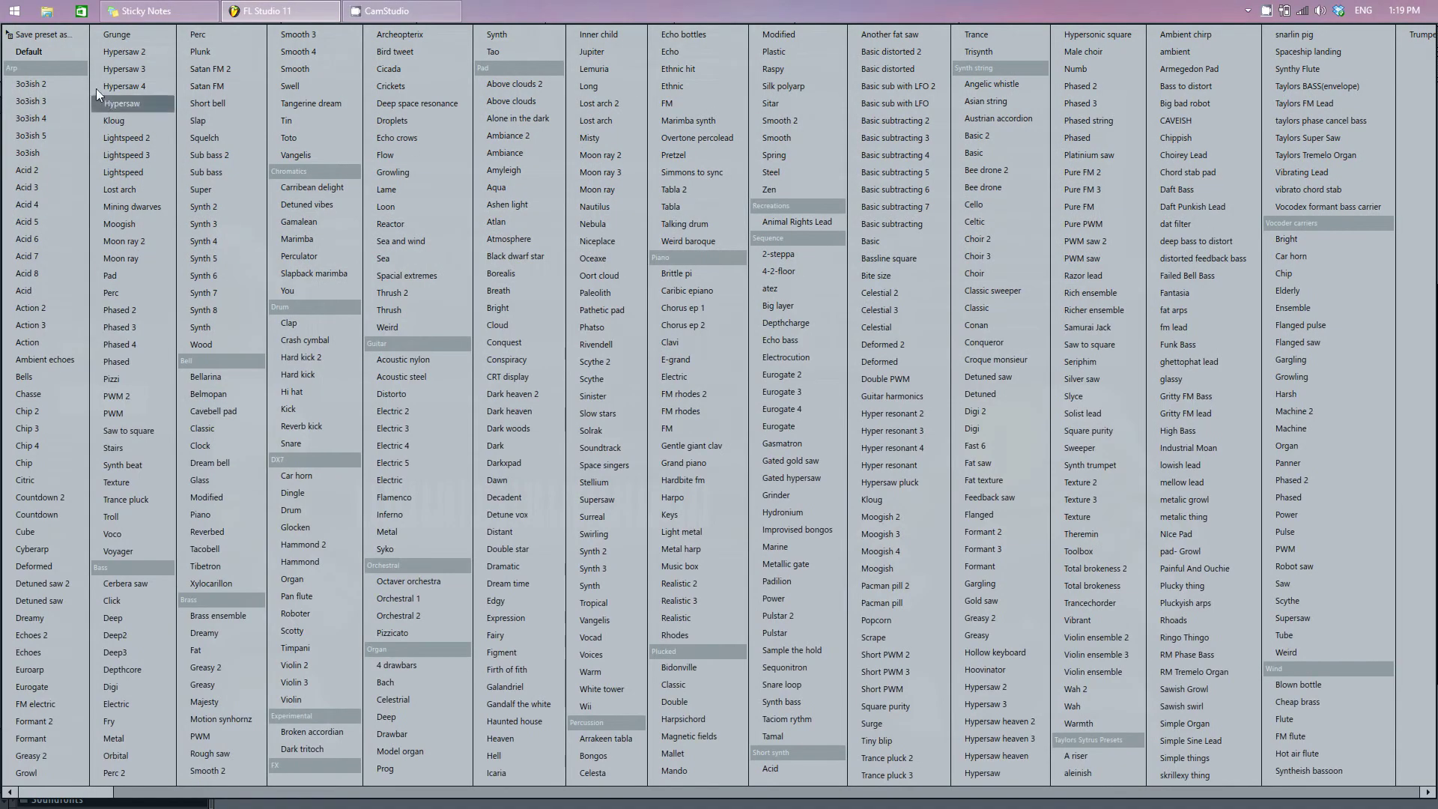
pyautogui.click(65, 55)
# Change the waveform shape of the Carrier's operators 1 and 2 to a sawtooth
pyautogui.click(389, 229)
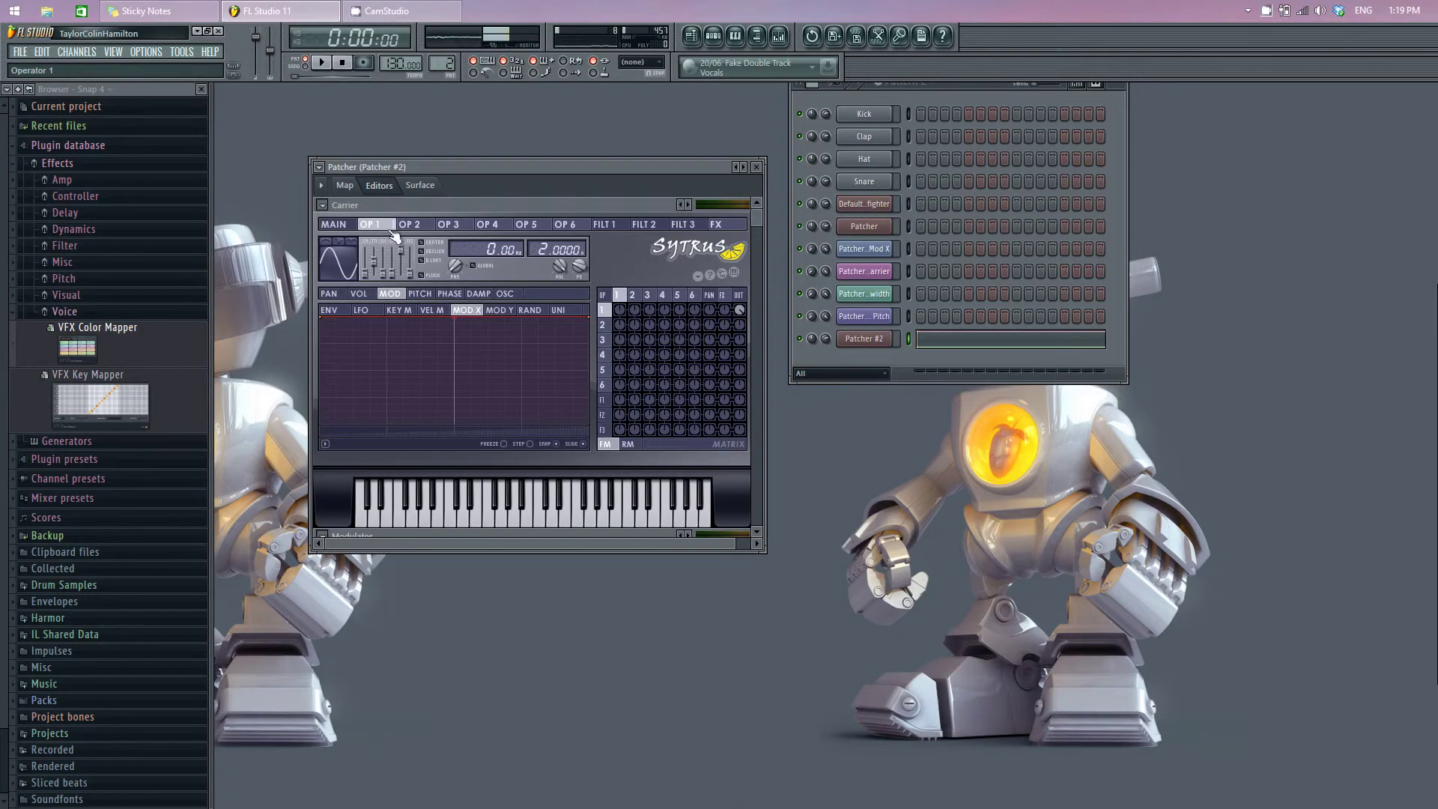
pyautogui.moveTo(368, 260); pyautogui.dragTo(370, 268)
pyautogui.click(410, 225)
pyautogui.moveTo(369, 276); pyautogui.dragTo(369, 258)
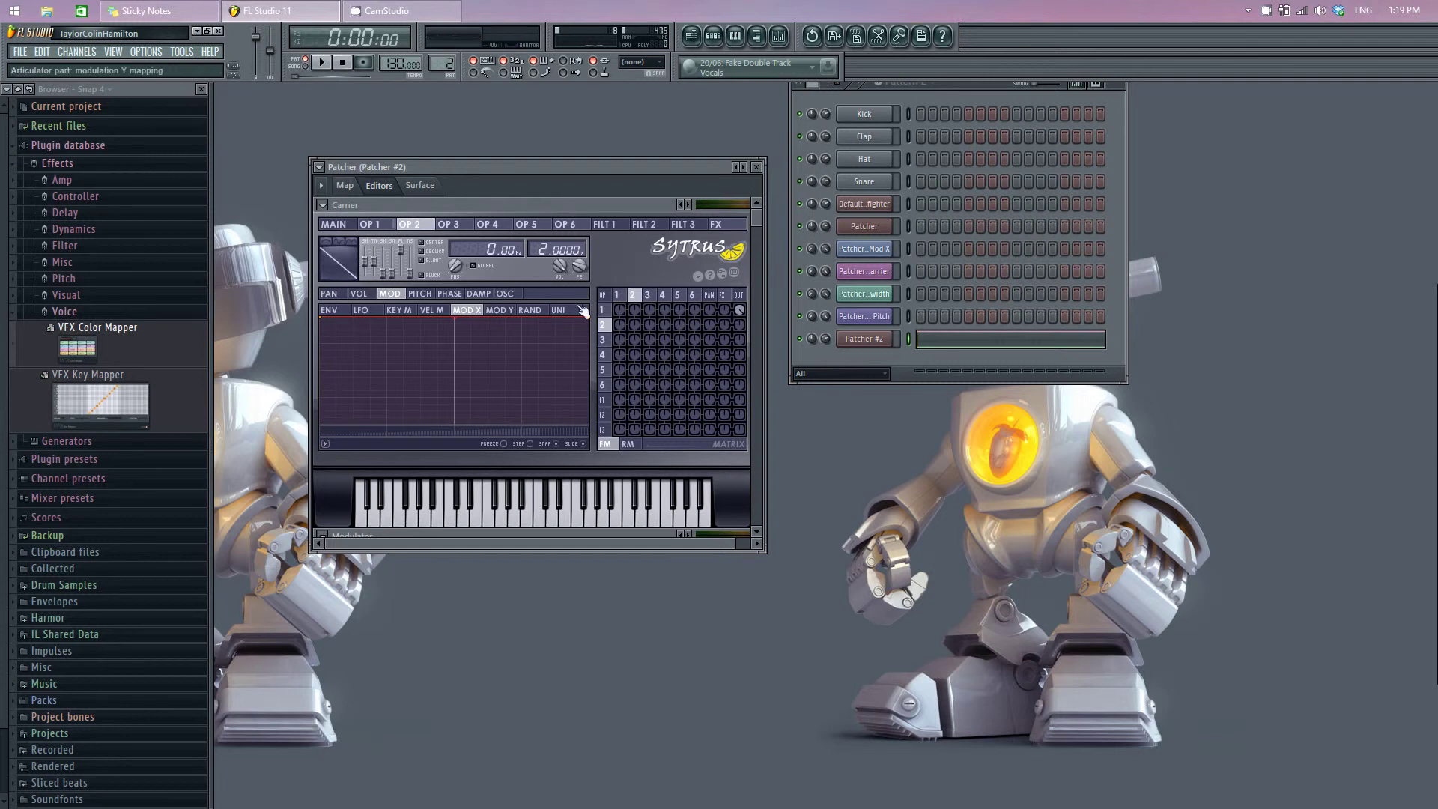
# Raise operator 2's output level in the matrix and lower its frequency ratio
pyautogui.moveTo(742, 330); pyautogui.dragTo(748, 287)
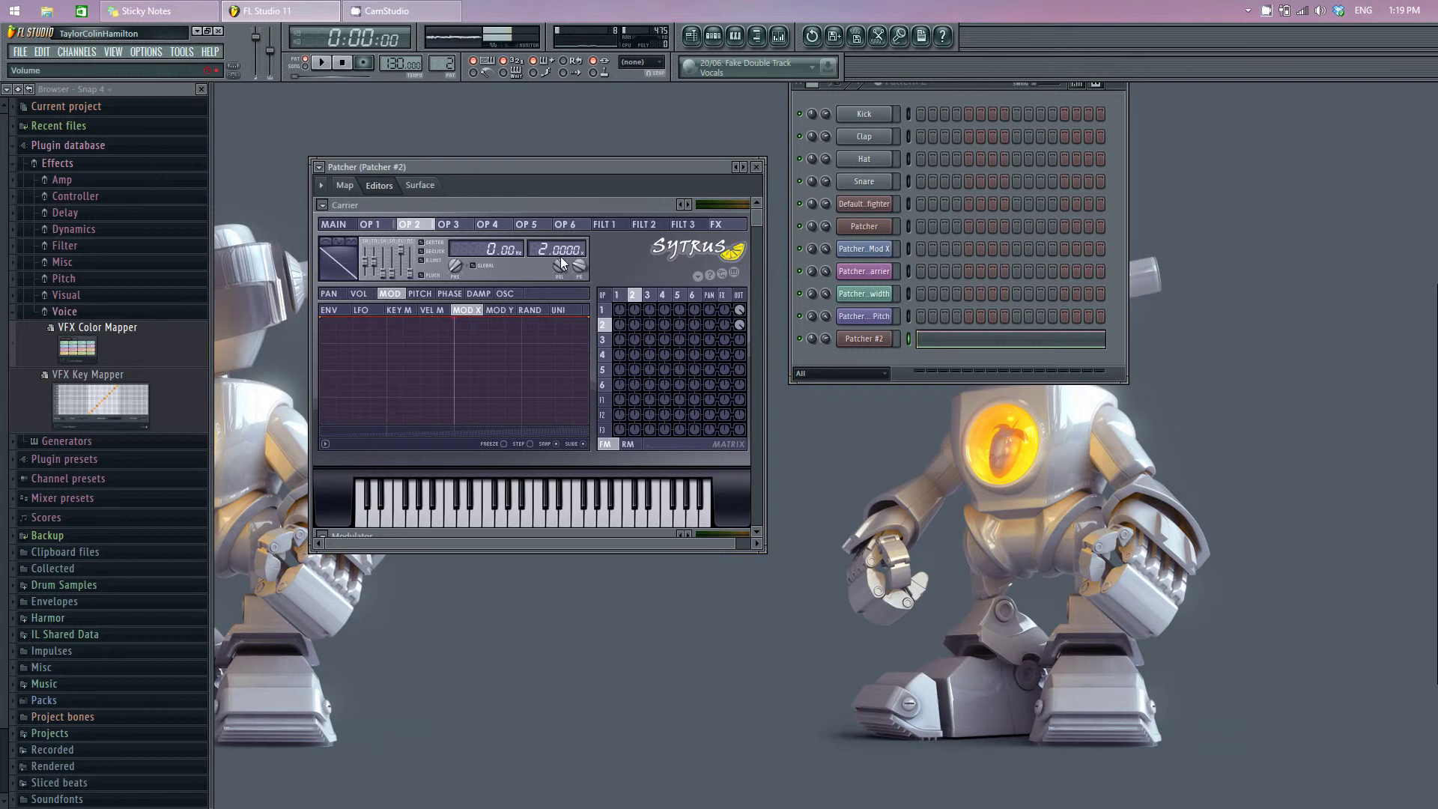
pyautogui.moveTo(558, 260); pyautogui.dragTo(561, 304)
# Apply operator 3 frequency modulation to operators 1 and 2, and ramp operator 1's Mod X modulation curve linearly from minimum to maximum
pyautogui.click(459, 225)
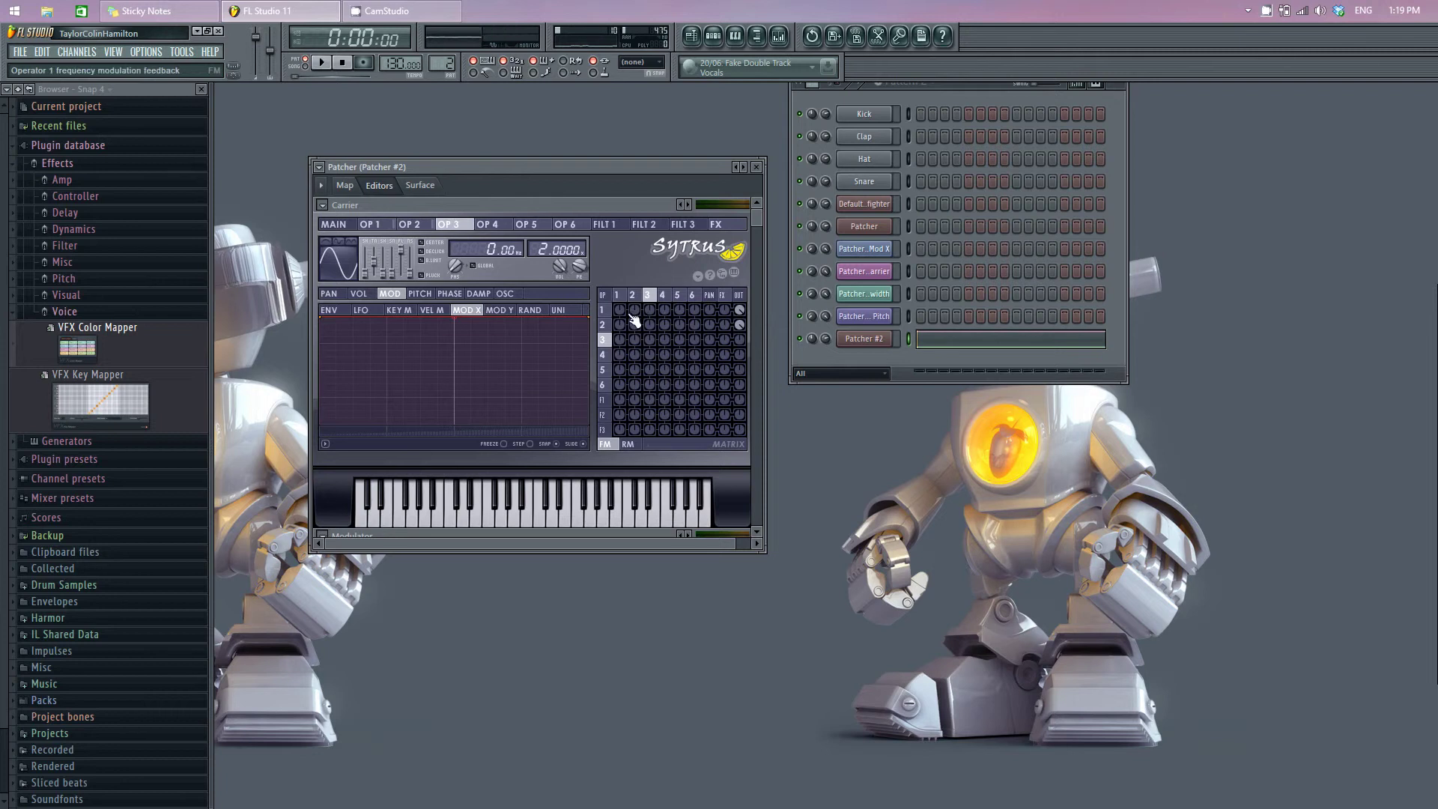
pyautogui.moveTo(653, 311); pyautogui.dragTo(652, 289)
pyautogui.click(380, 226)
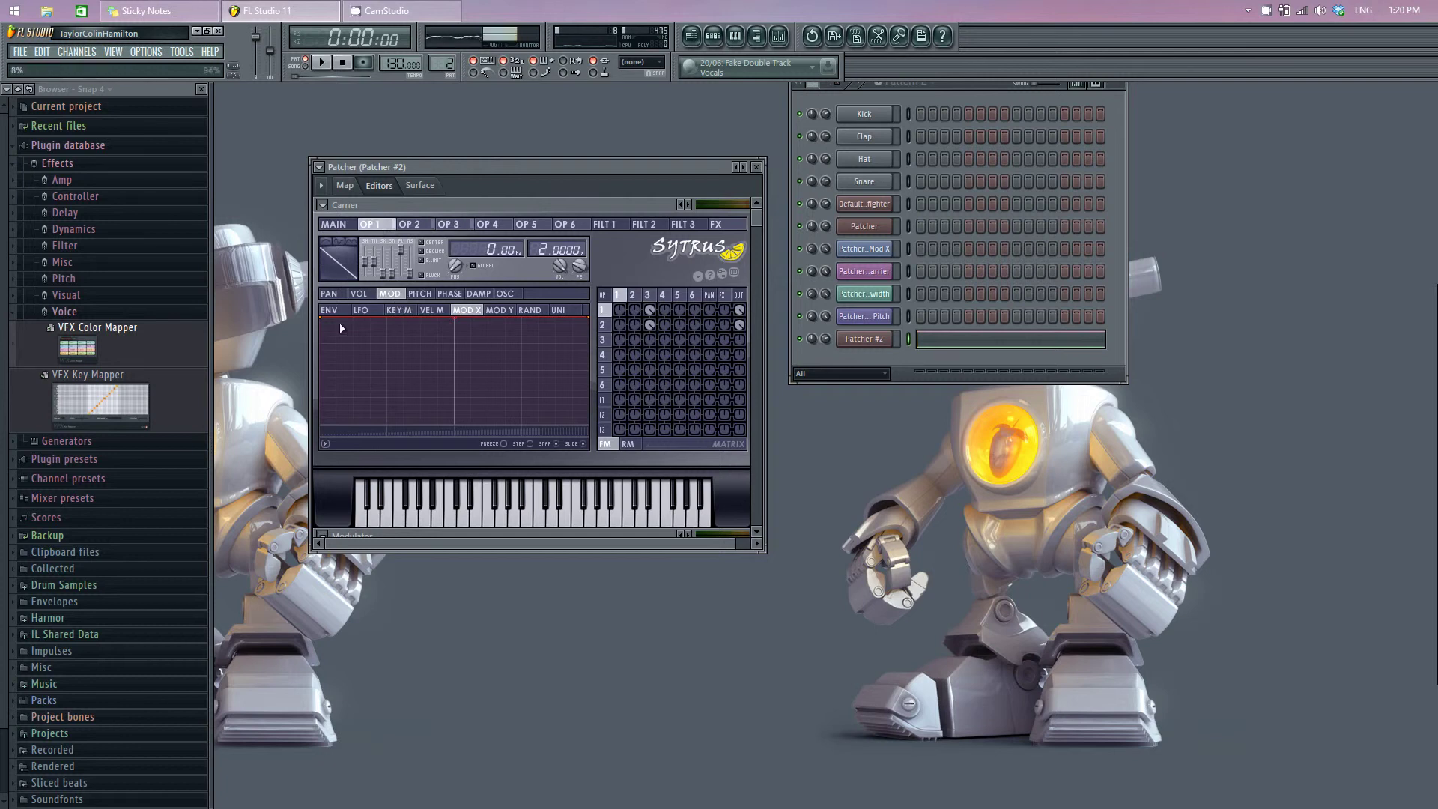
pyautogui.moveTo(327, 320); pyautogui.dragTo(312, 479)
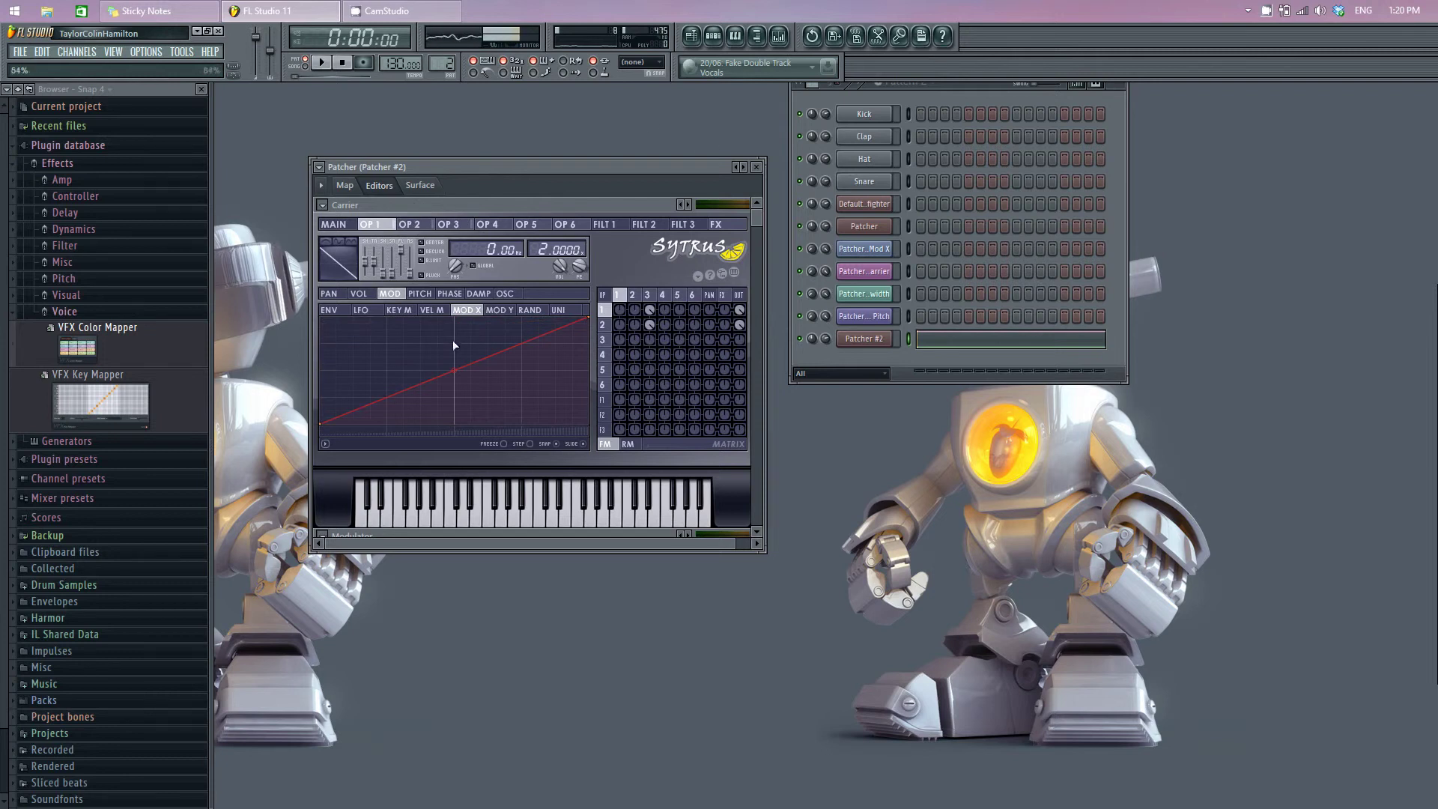
# Ramp the Mod X modulation curve of the Carrier's operator 2 linearly from minimum to maximum
pyautogui.click(409, 224)
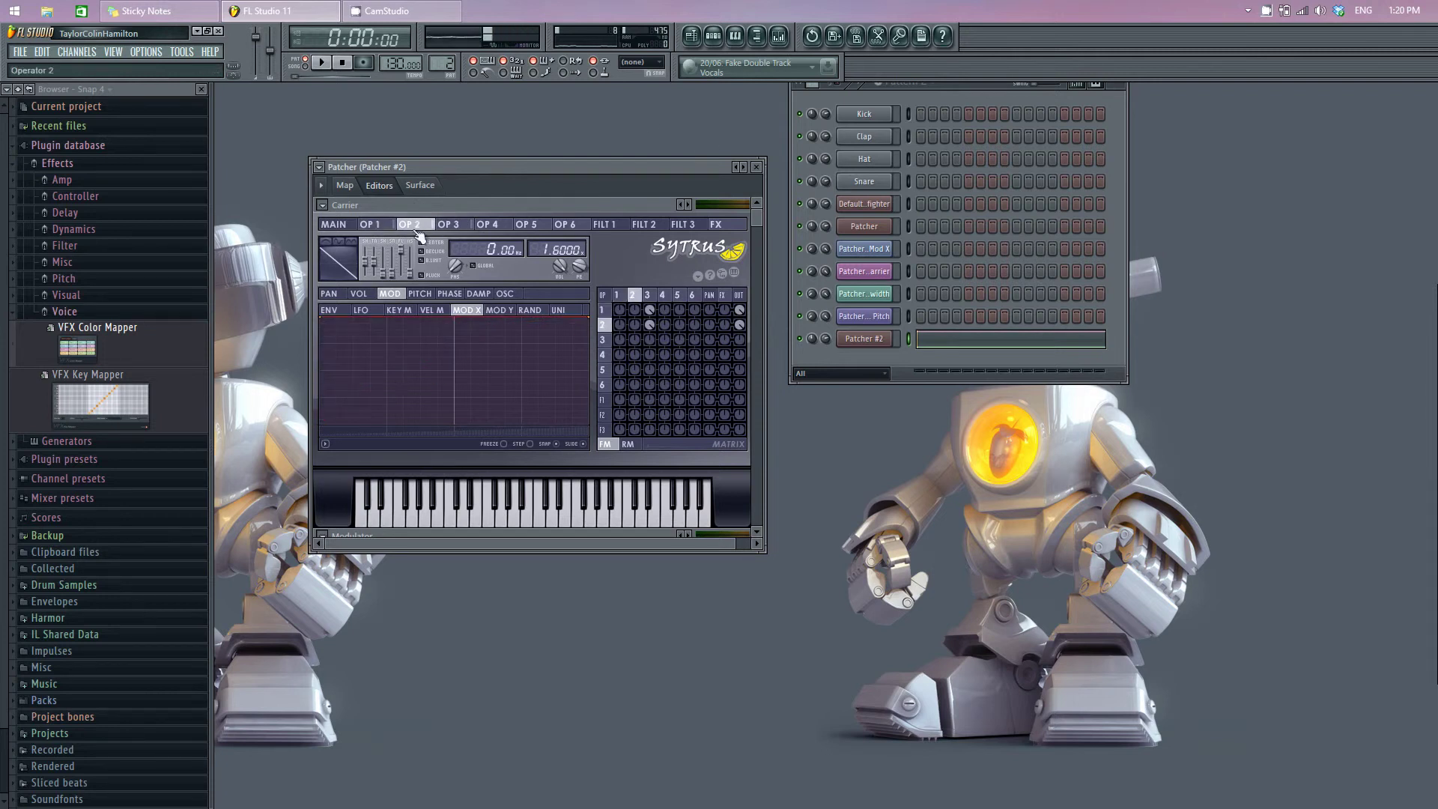
pyautogui.moveTo(322, 332); pyautogui.dragTo(317, 474)
pyautogui.click(347, 225)
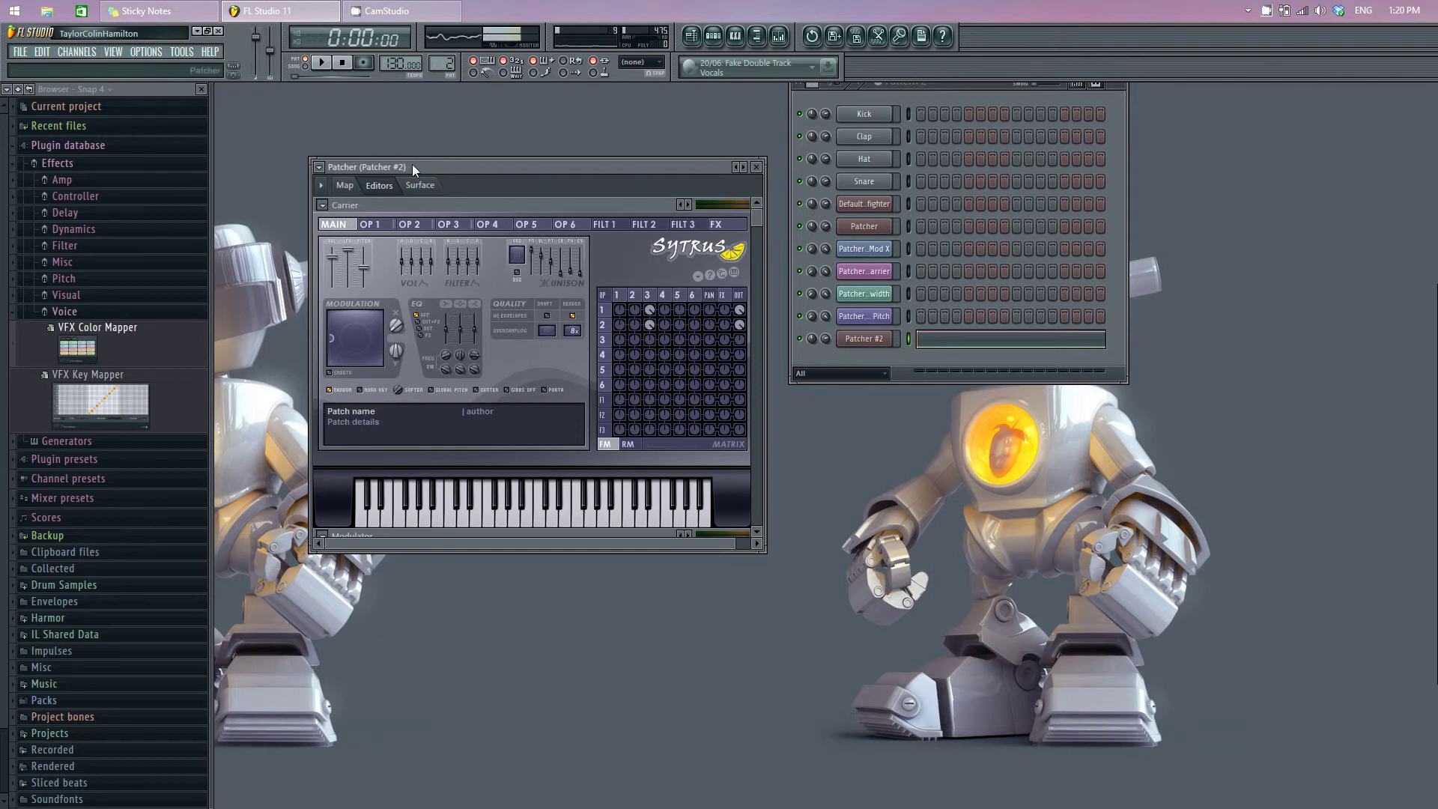
# Open the Modulator Sytrus editor from the Patcher map and load its Default preset
pyautogui.click(352, 189)
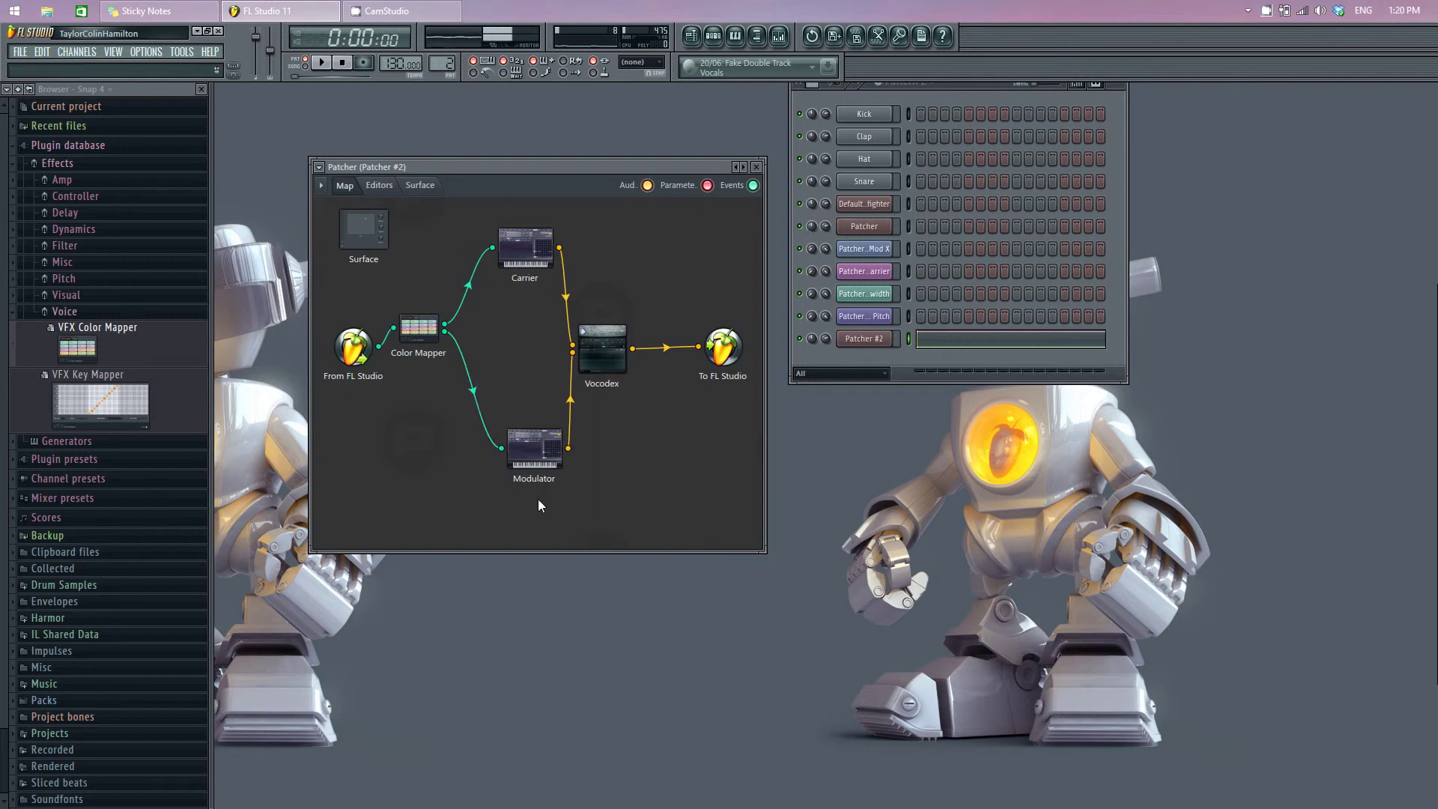
pyautogui.doubleClick(543, 451)
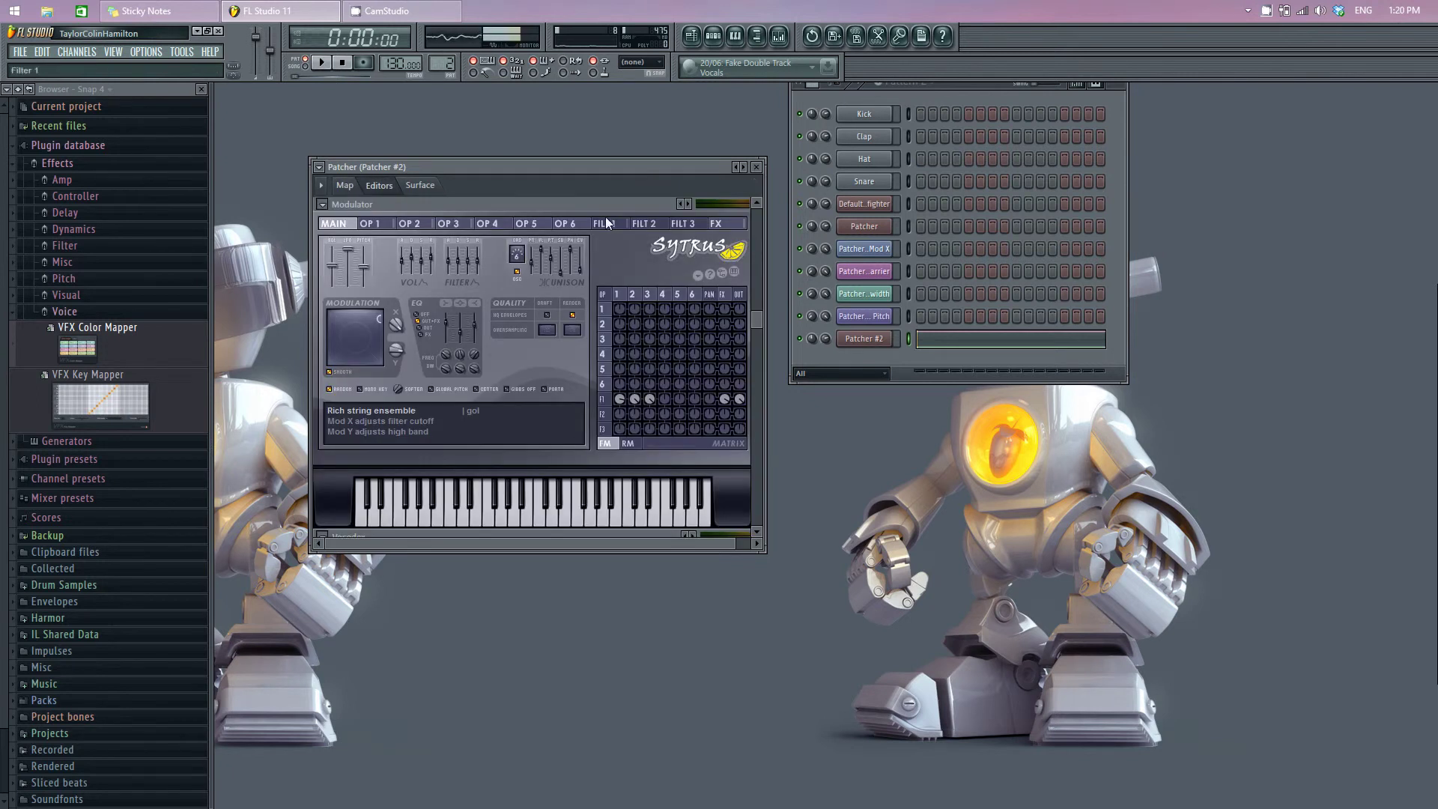
pyautogui.click(693, 210)
pyautogui.click(64, 59)
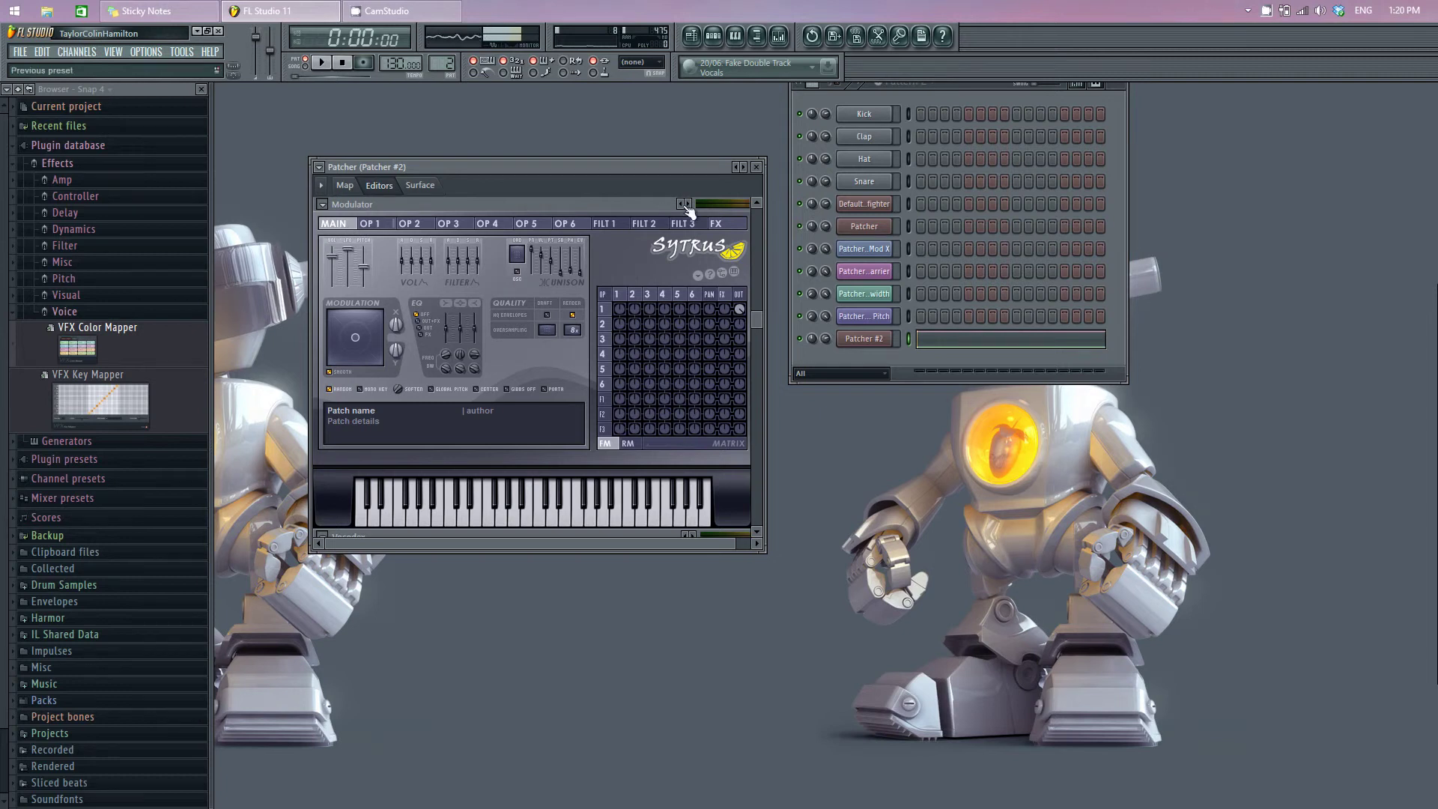
pyautogui.click(683, 205)
pyautogui.click(57, 52)
# Shape the waveforms of the Modulator's operators 2 and 3 towards a triangle and set operator 3's frequency ratio to 64
pyautogui.click(412, 224)
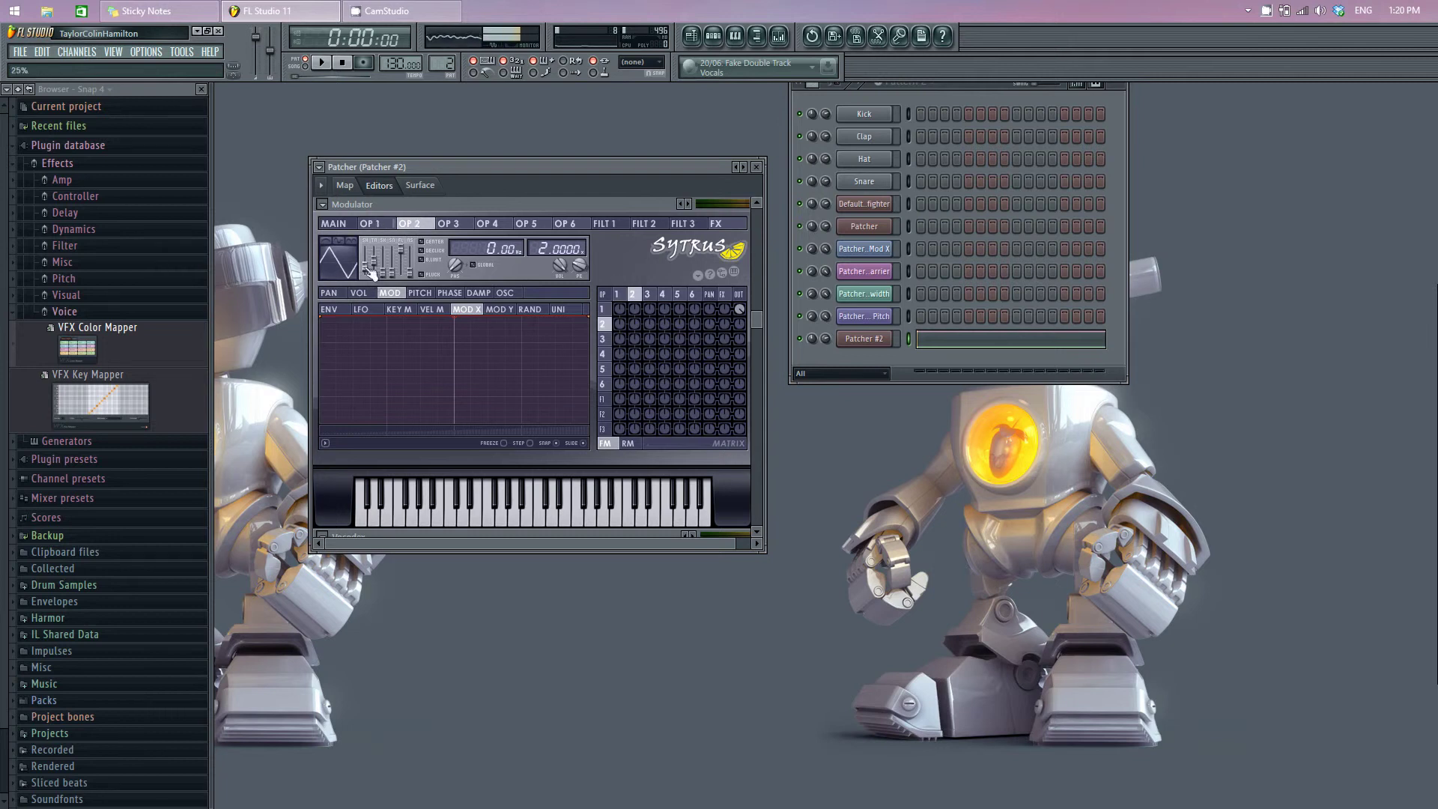
pyautogui.click(452, 224)
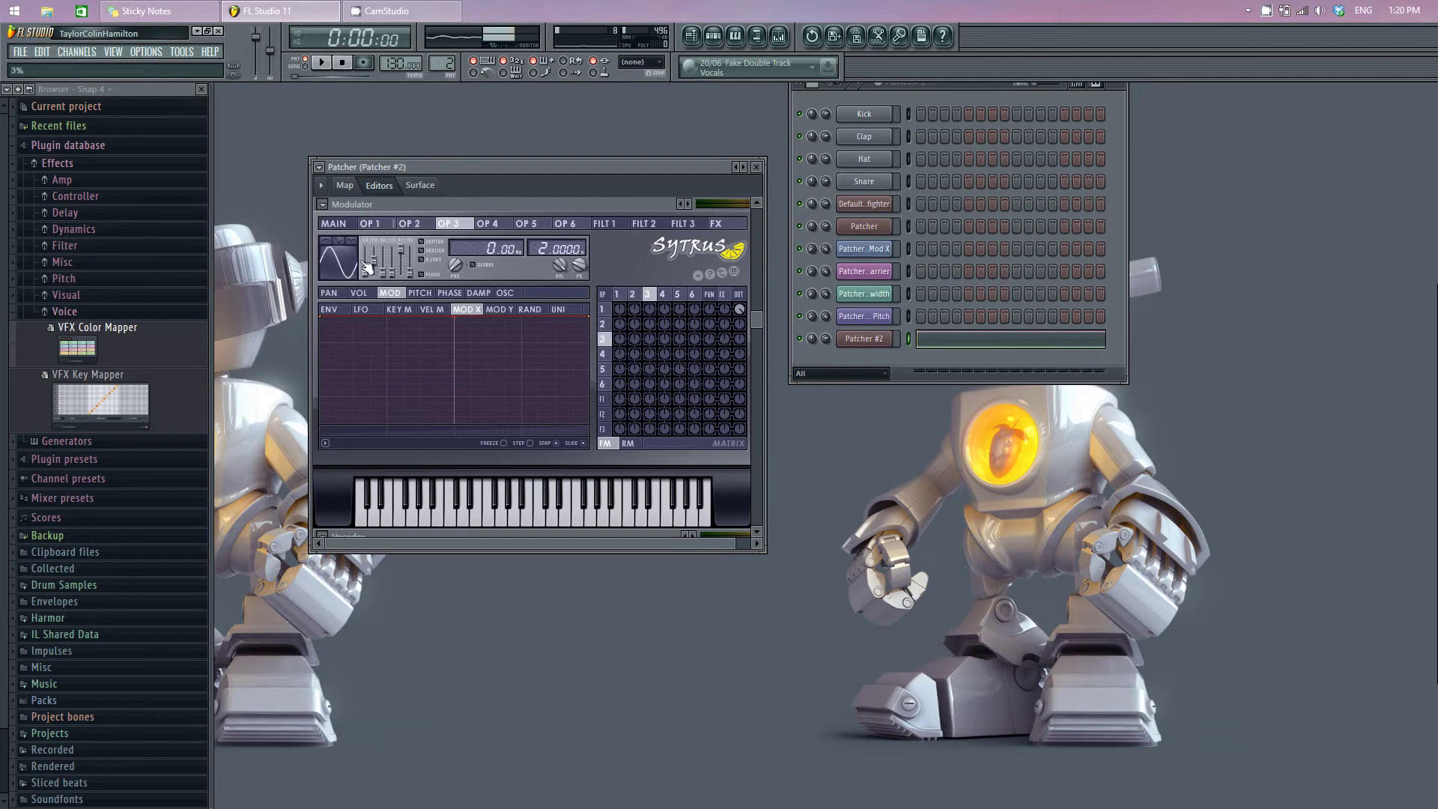
pyautogui.moveTo(555, 246); pyautogui.dragTo(555, 221)
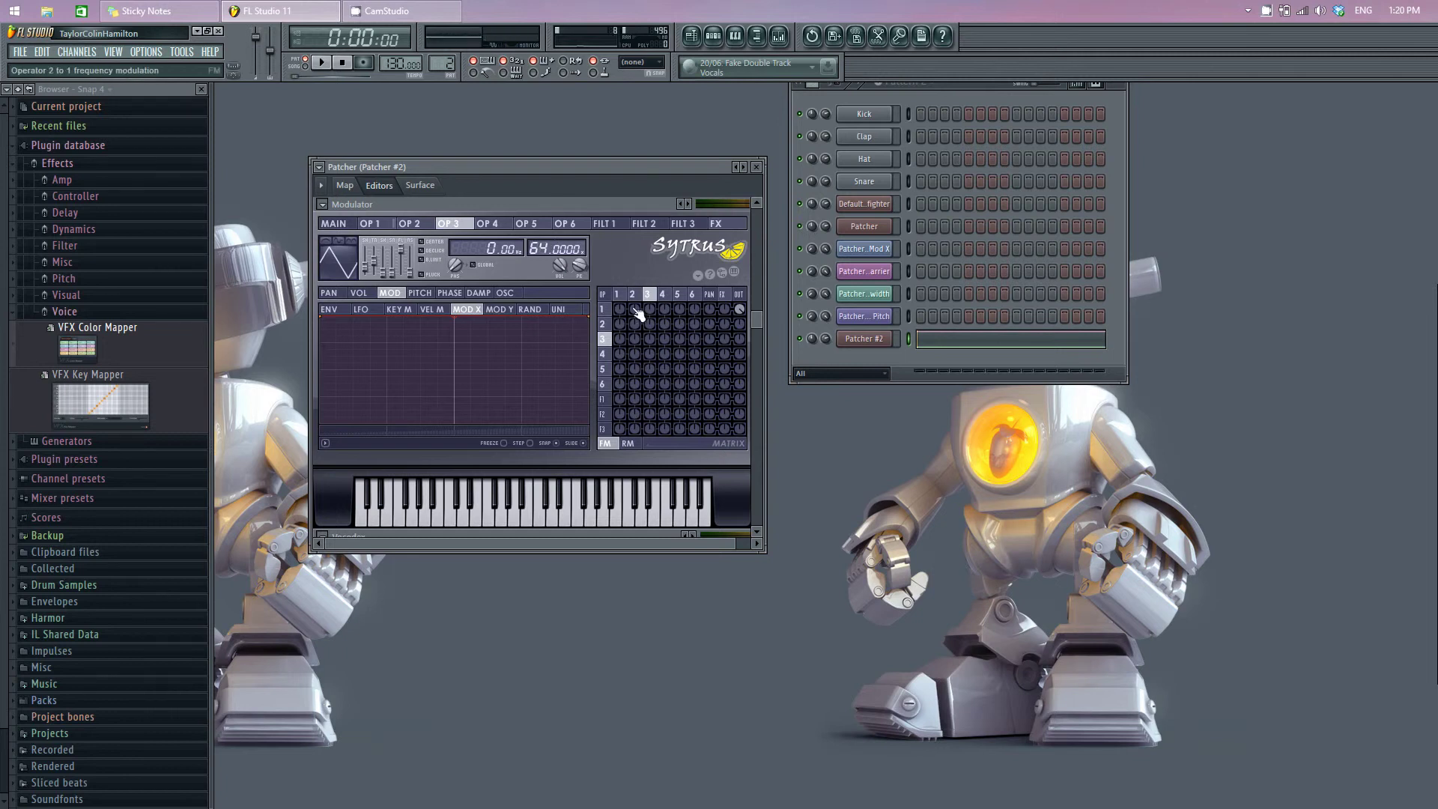
# Apply frequency modulation from operators 2 and 3 to operator 1 in the Modulator's matrix
pyautogui.moveTo(635, 309); pyautogui.dragTo(636, 225)
pyautogui.moveTo(654, 313); pyautogui.dragTo(654, 309)
pyautogui.moveTo(654, 312); pyautogui.dragTo(654, 225)
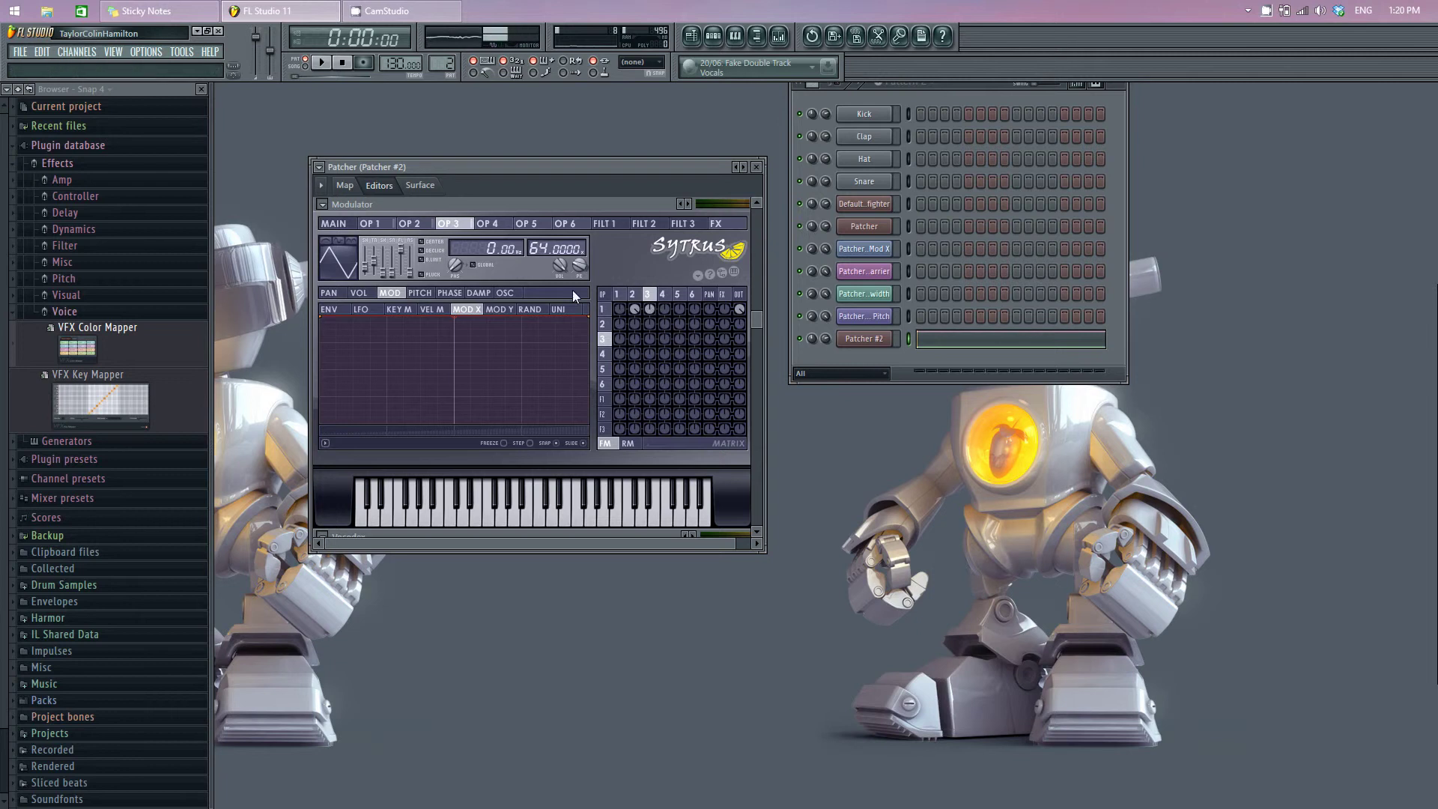
# Ramp the Mod X modulation curve of the Modulator's operator 1 linearly from minimum to maximum
pyautogui.click(369, 224)
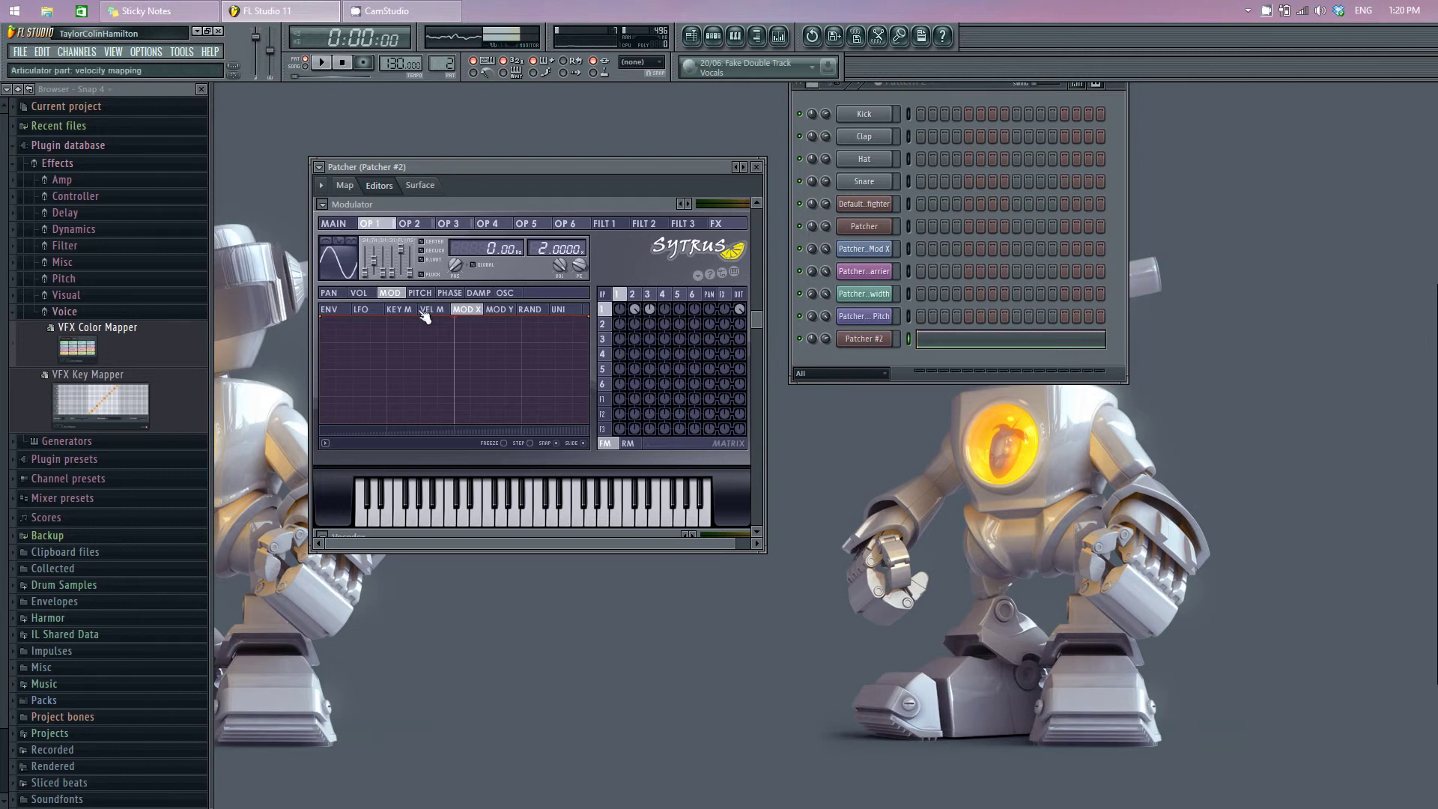
pyautogui.moveTo(320, 318); pyautogui.dragTo(316, 473)
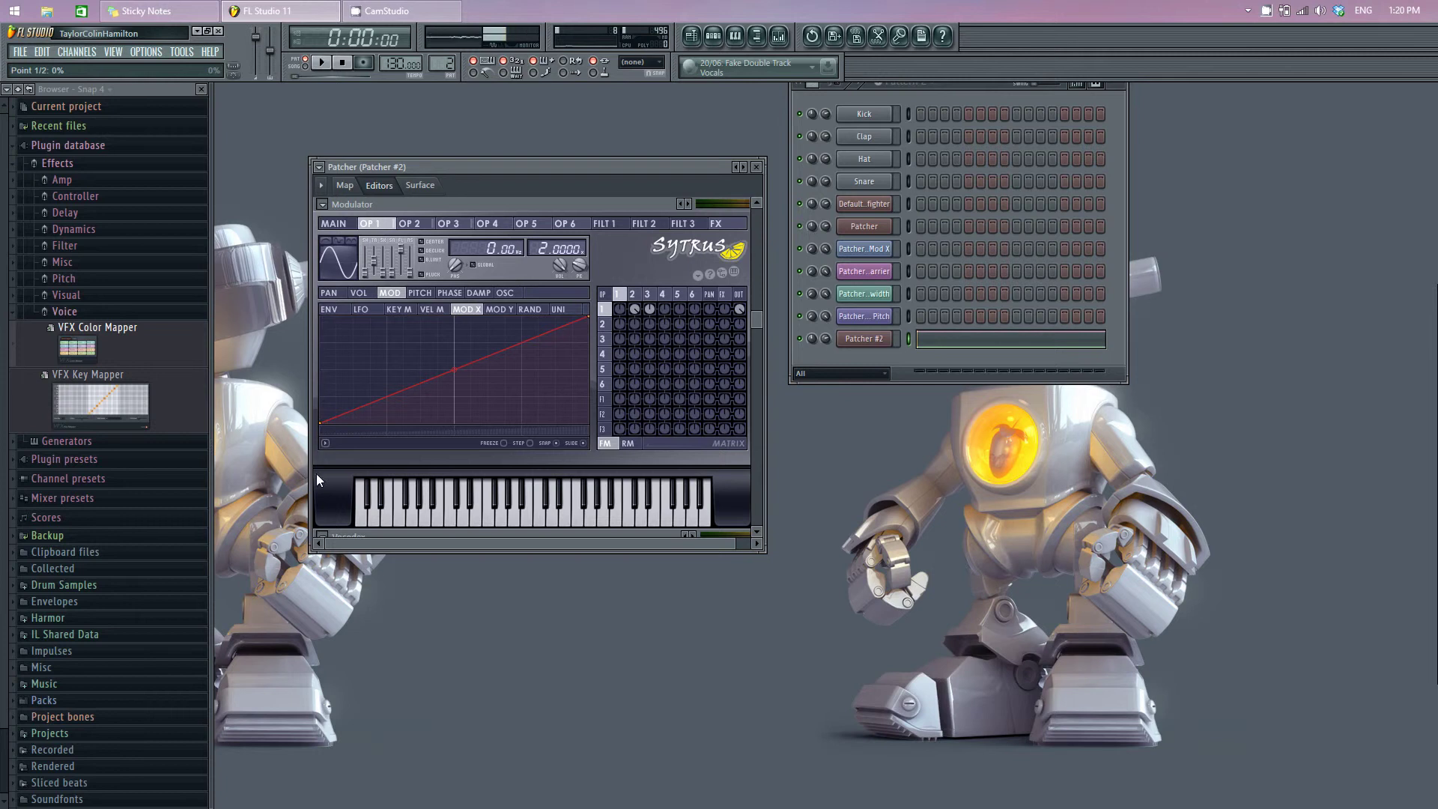
pyautogui.click(333, 223)
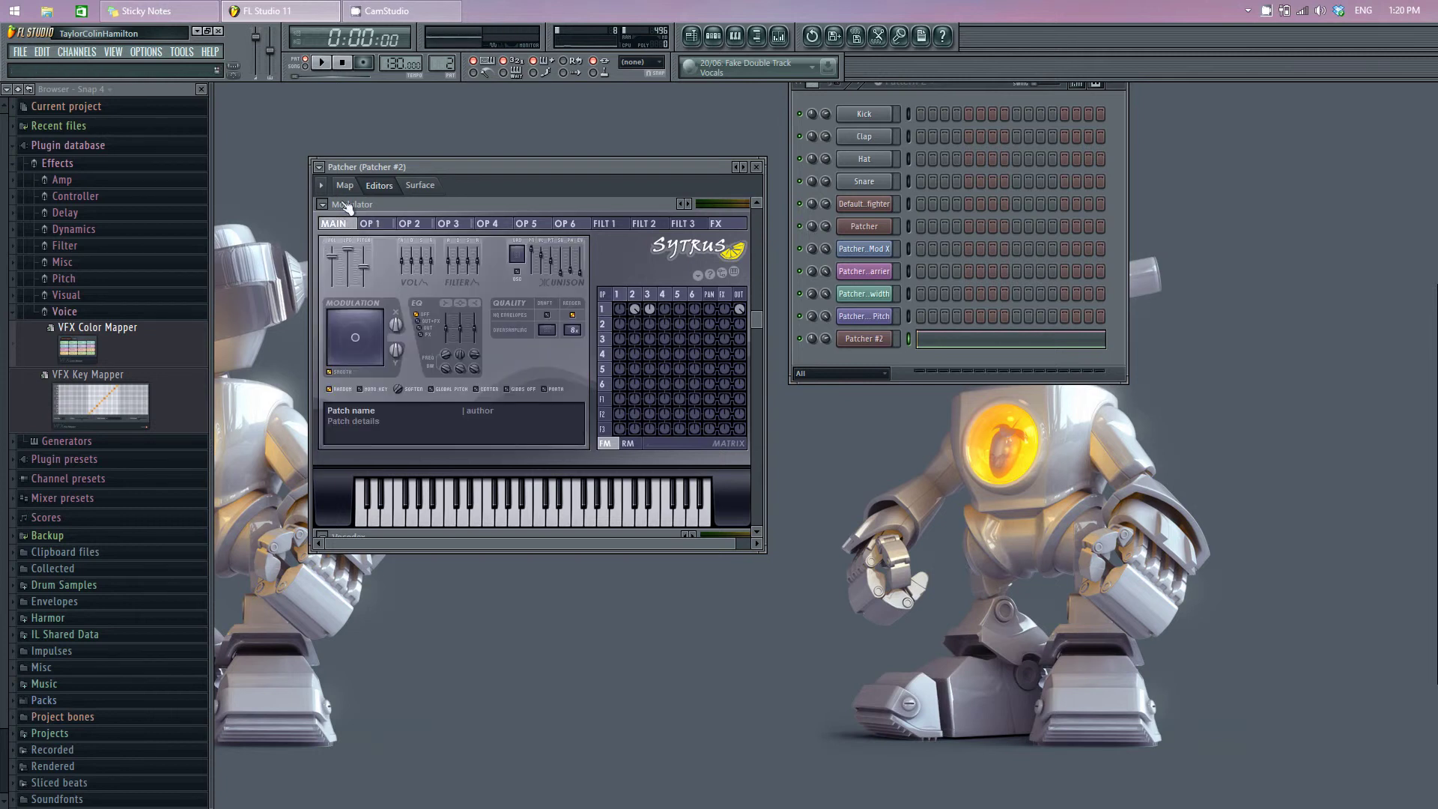
# Preview the pattern and route the Patcher #2 channel to mixer insert 23
pyautogui.click(345, 185)
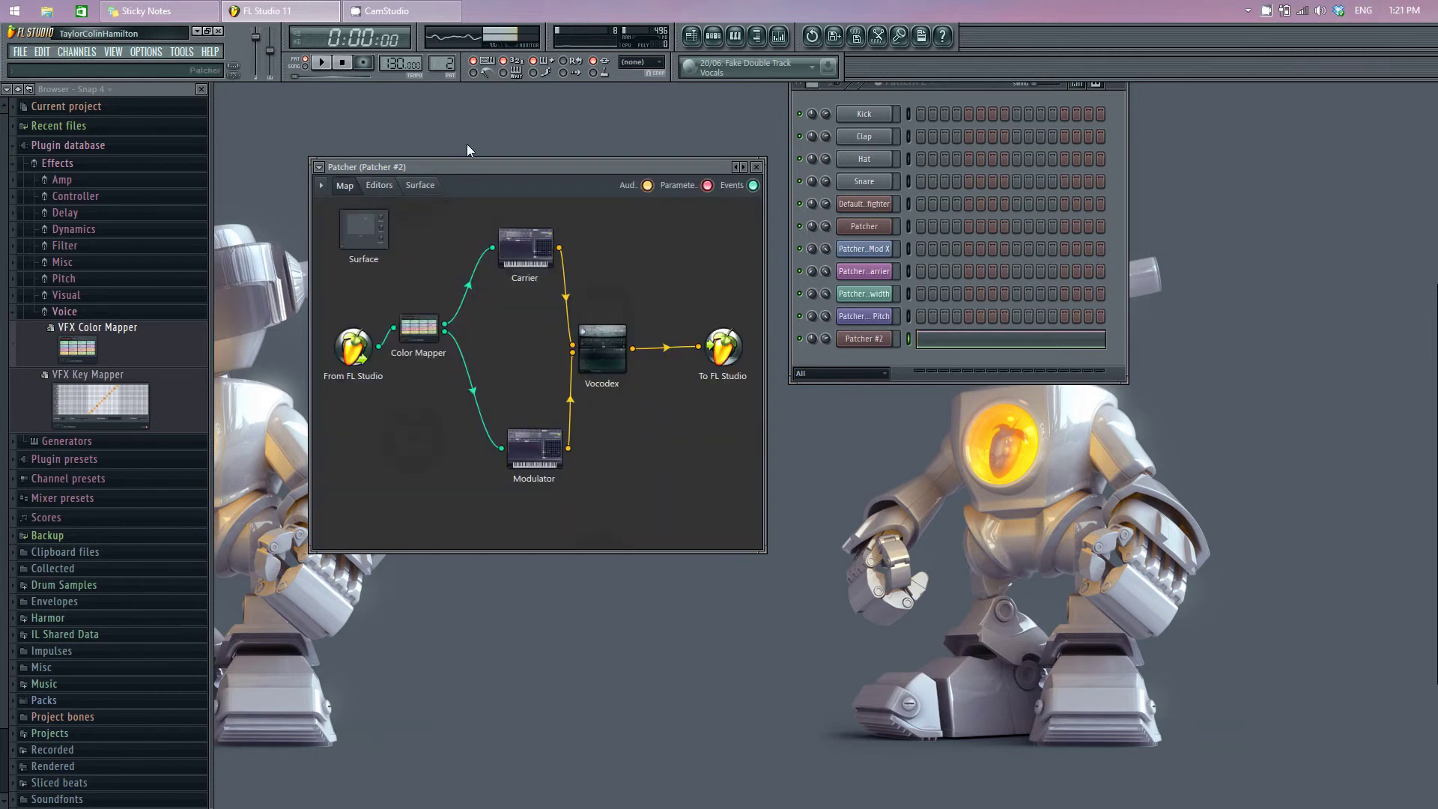
pyautogui.click(324, 63)
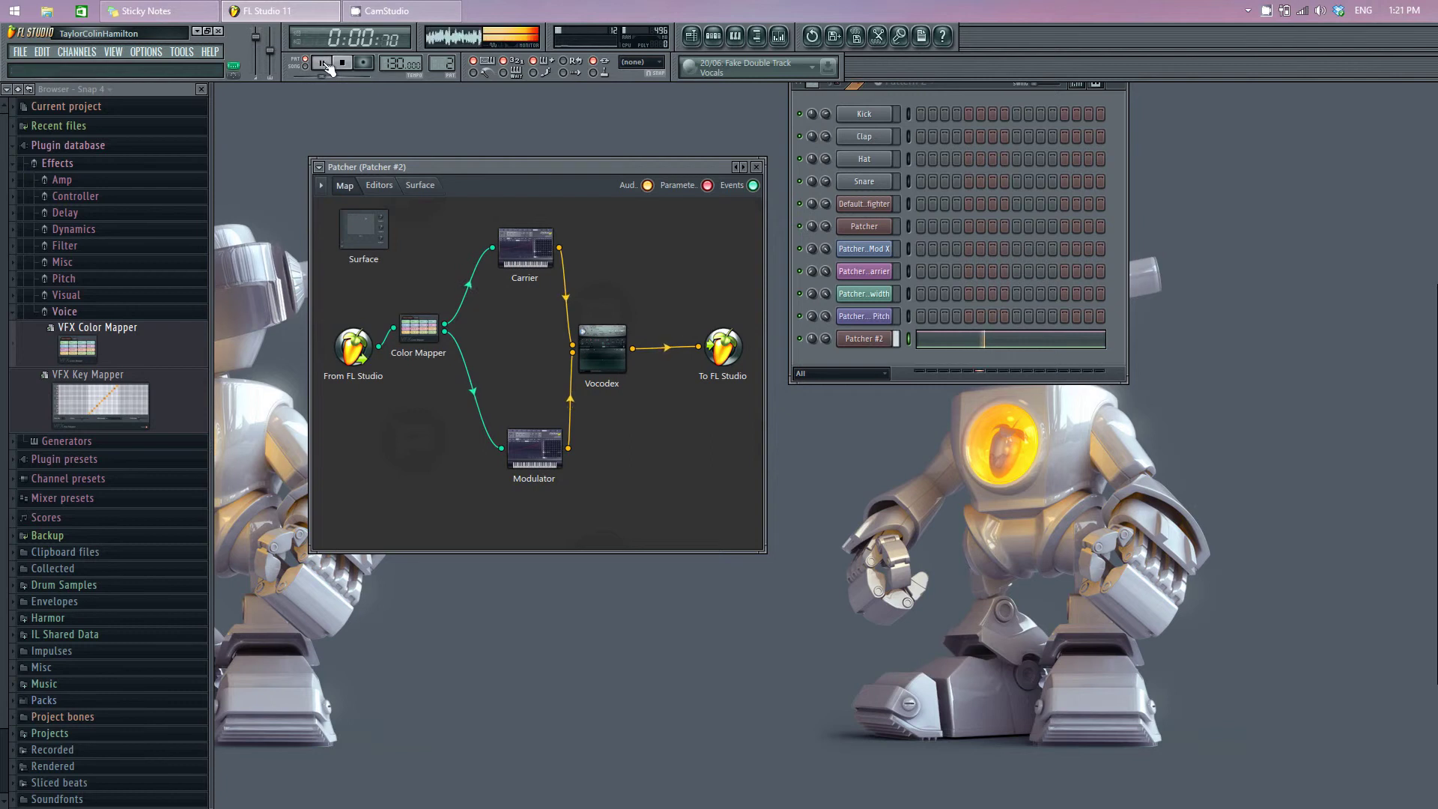
pyautogui.click(779, 35)
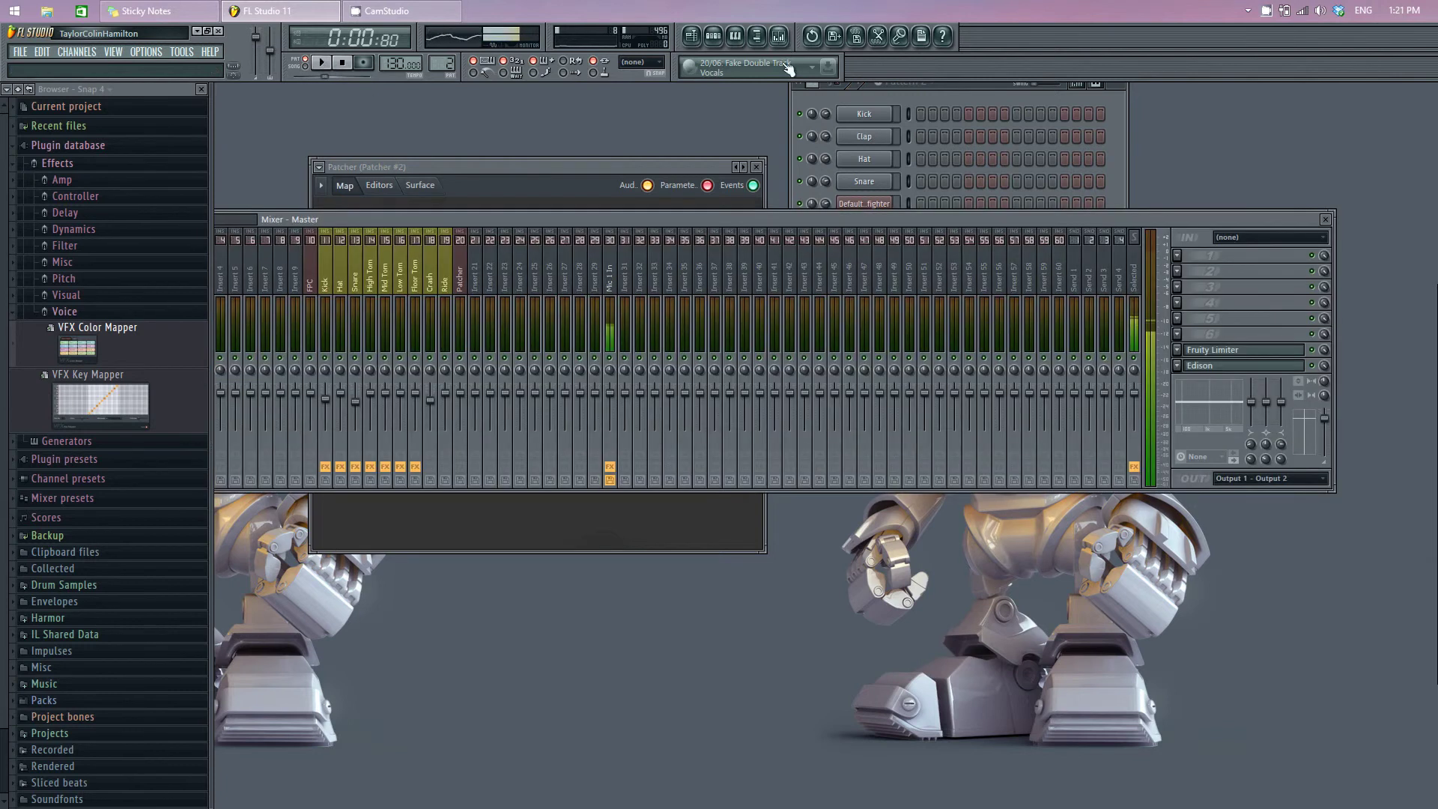
pyautogui.moveTo(829, 219); pyautogui.dragTo(859, 354)
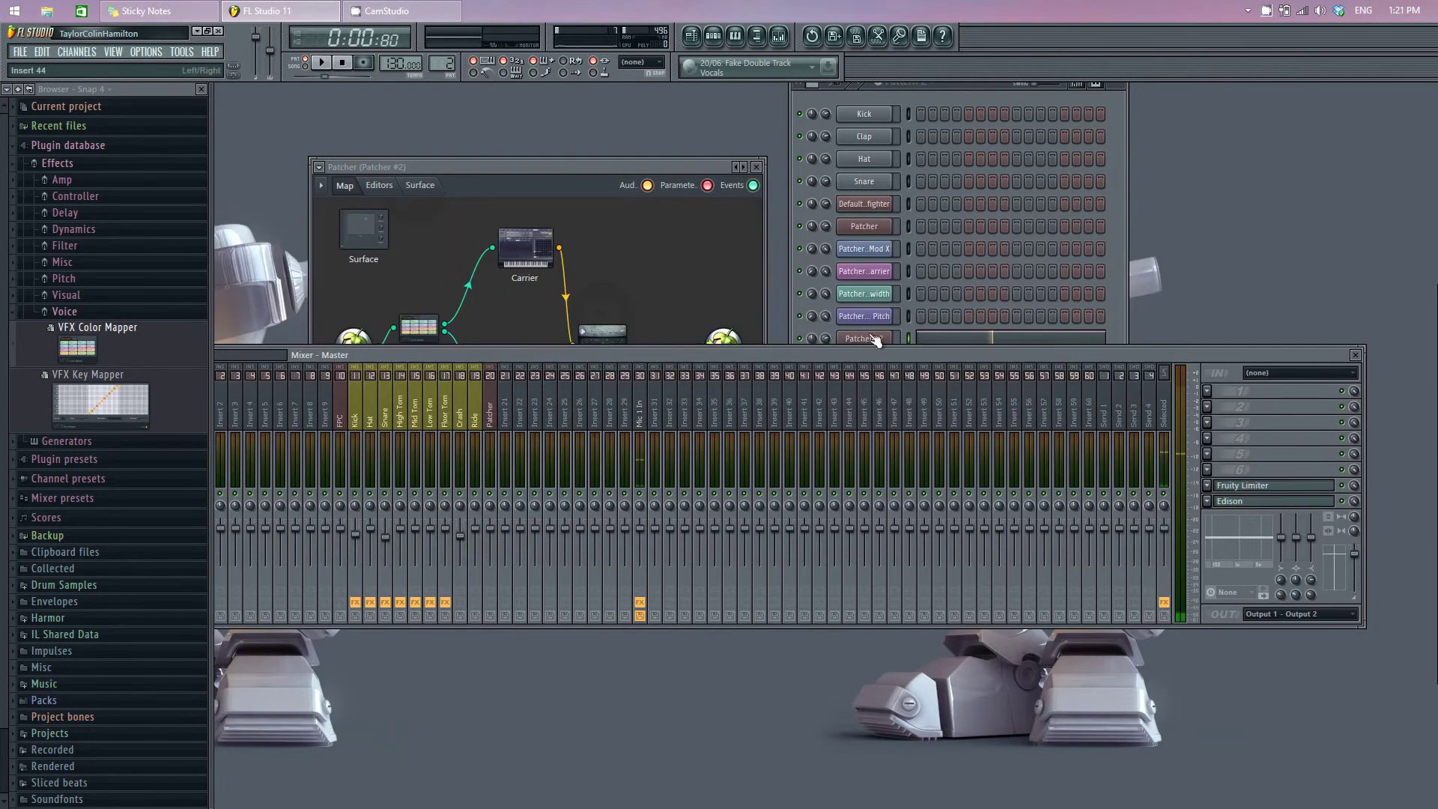
pyautogui.click(869, 339)
pyautogui.click(869, 339)
pyautogui.click(869, 339)
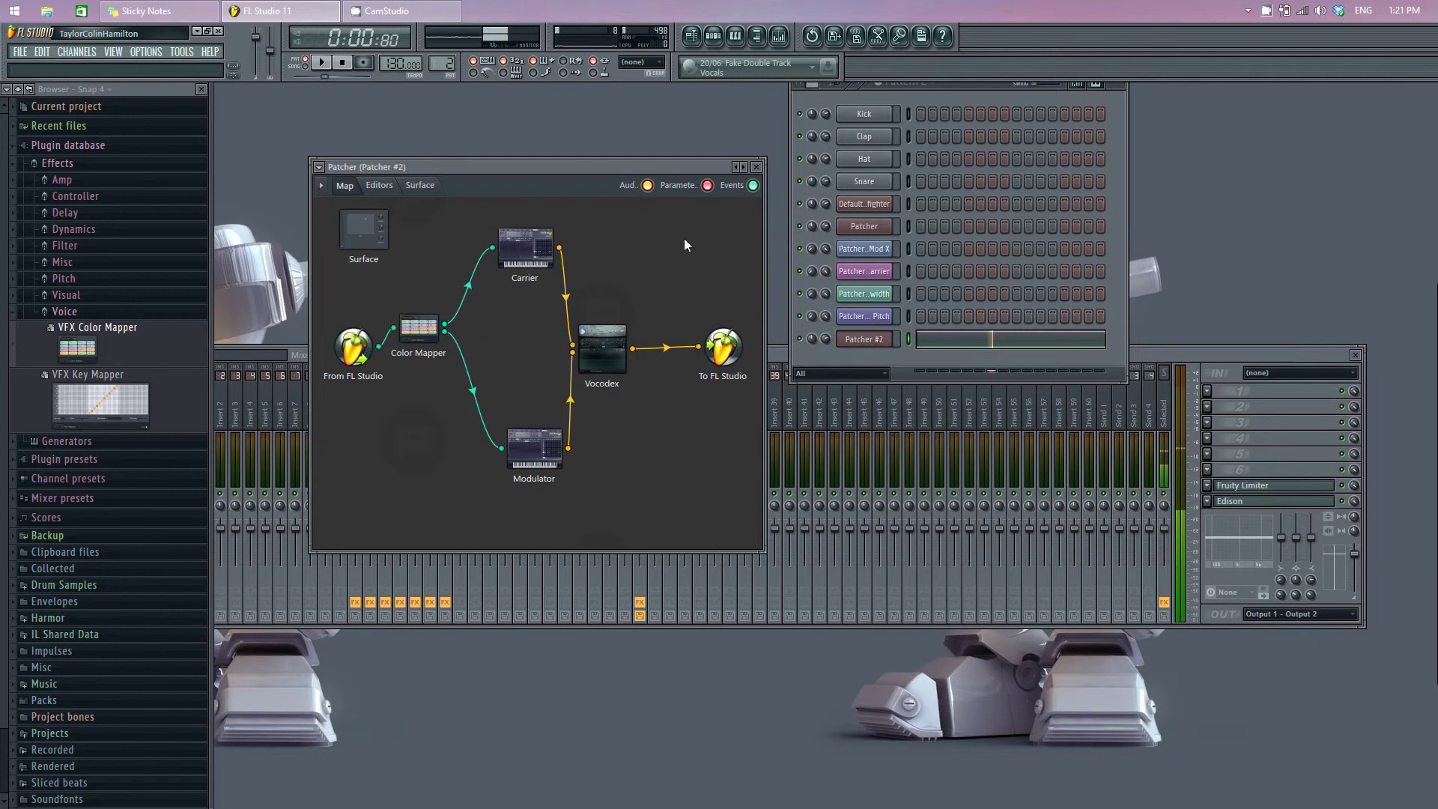
pyautogui.moveTo(610, 170); pyautogui.dragTo(908, 335)
pyautogui.moveTo(569, 258); pyautogui.dragTo(580, 120)
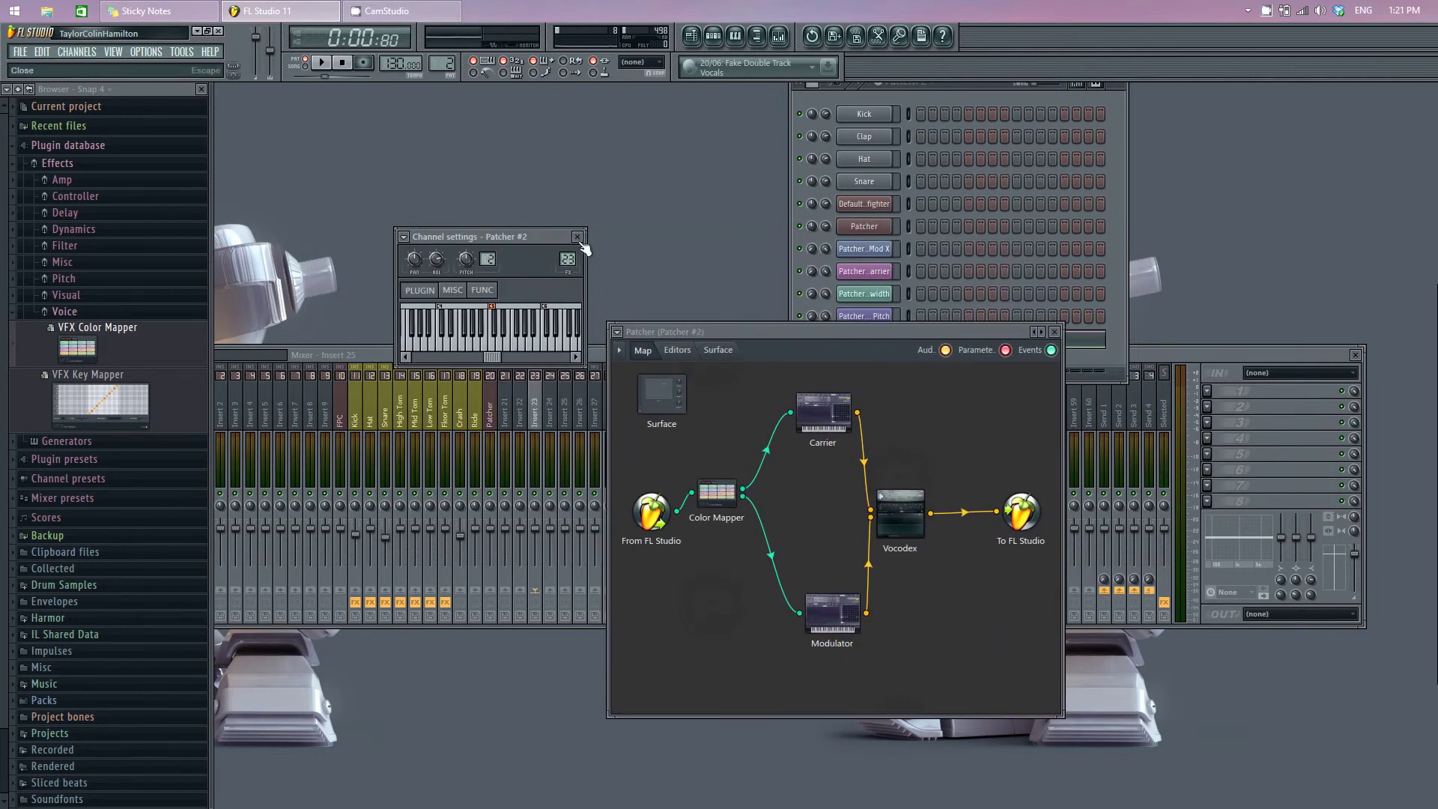
pyautogui.click(577, 237)
# Lower the fader of mixer insert 23 to about 69% and play the pattern to check the level
pyautogui.moveTo(535, 529); pyautogui.dragTo(534, 557)
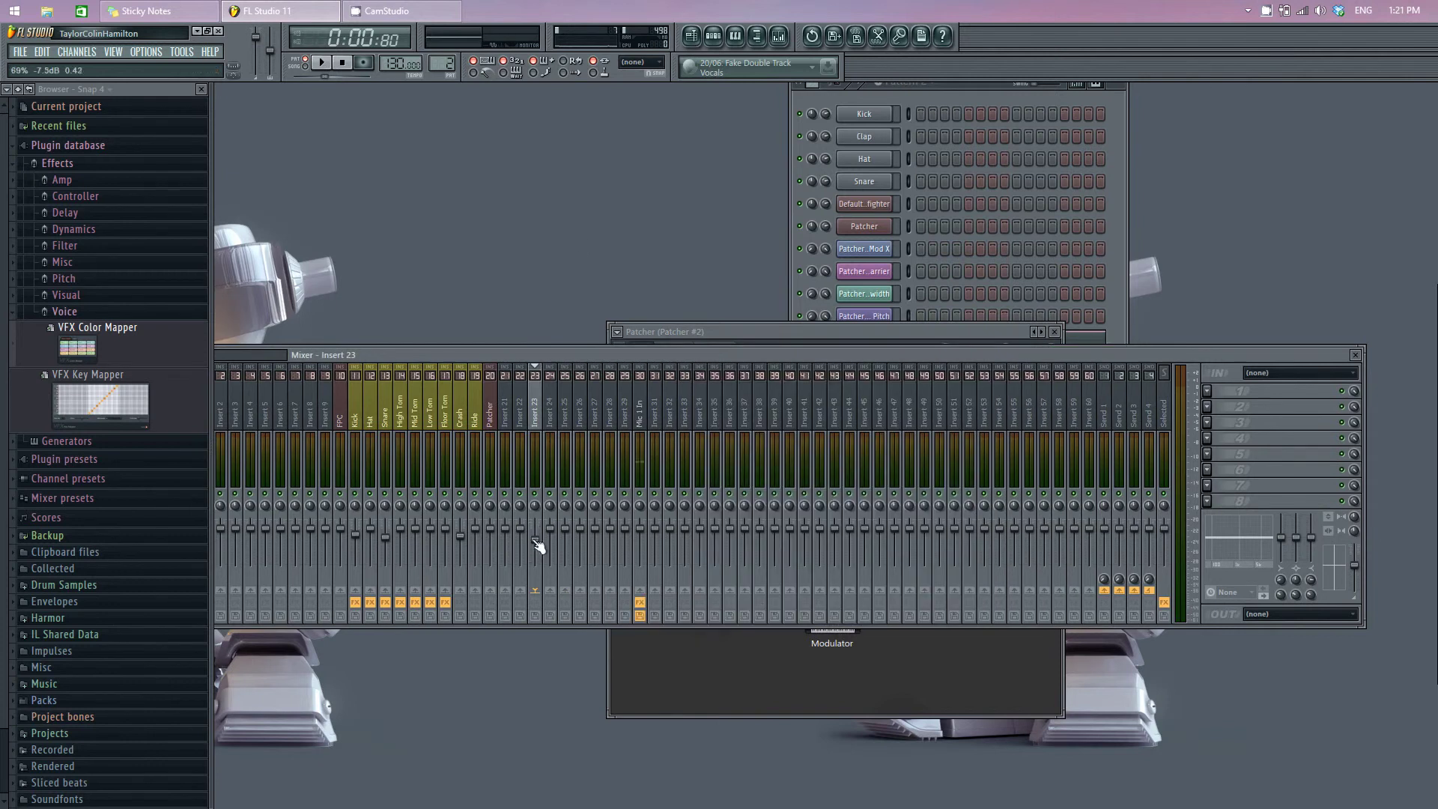
pyautogui.click(324, 62)
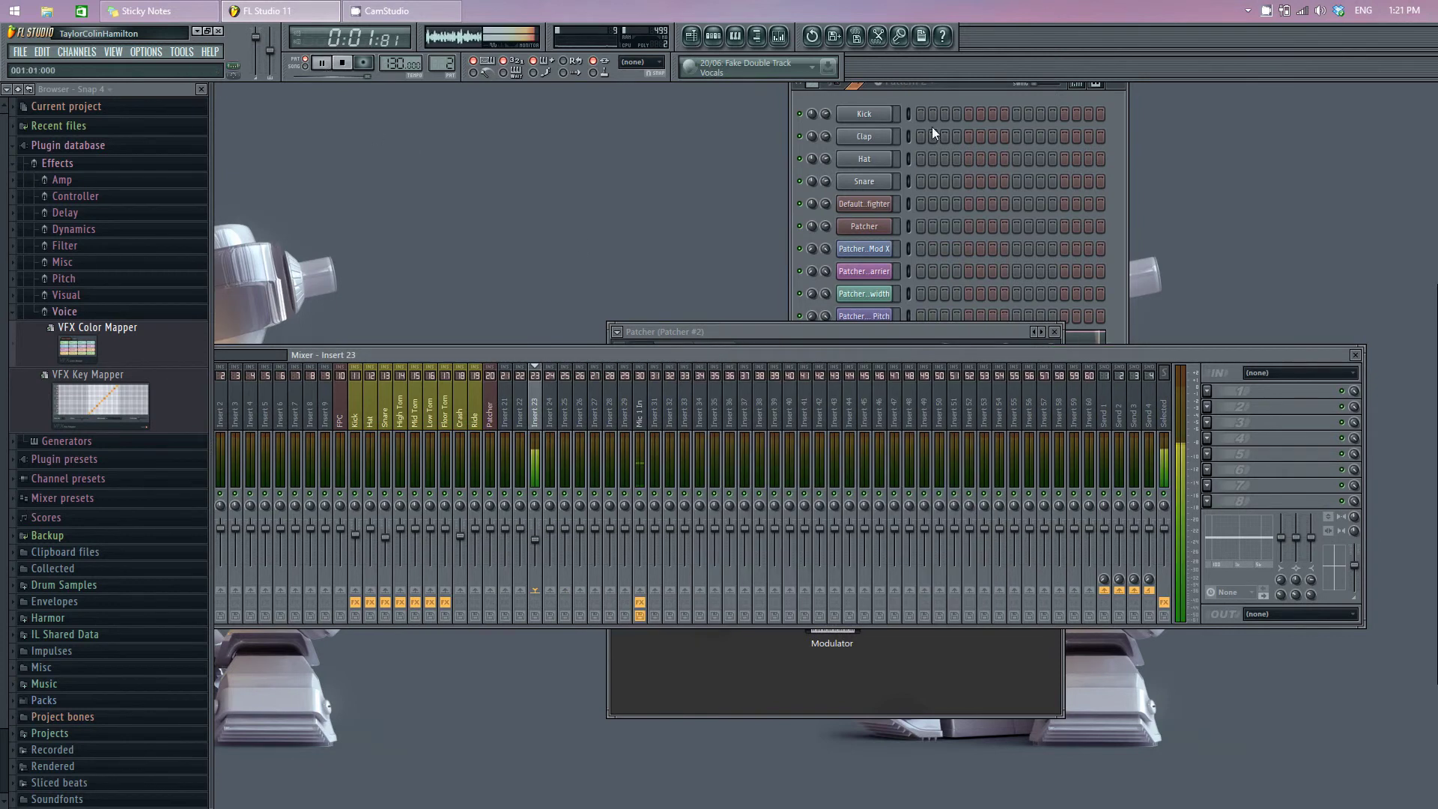
pyautogui.click(991, 88)
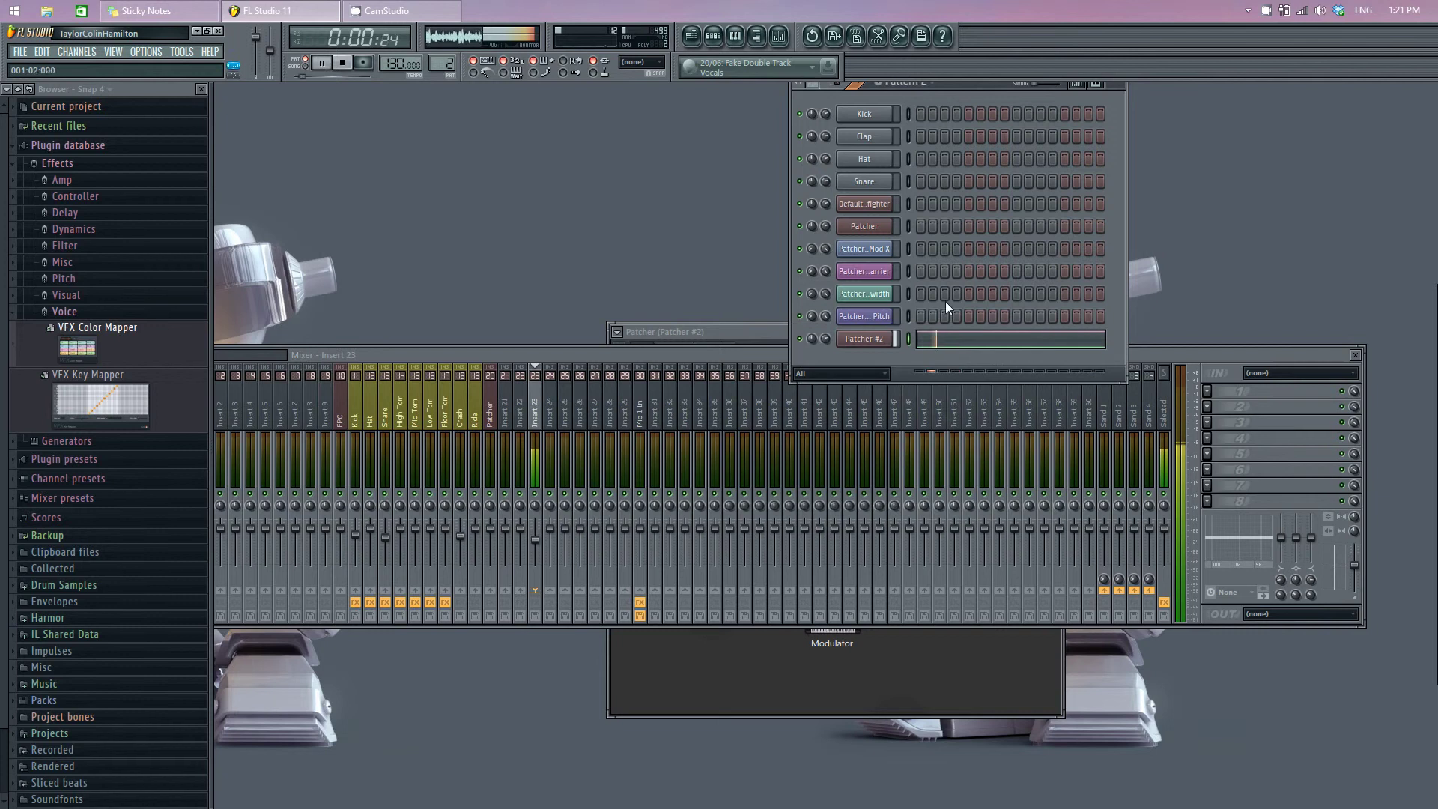
pyautogui.press('space')
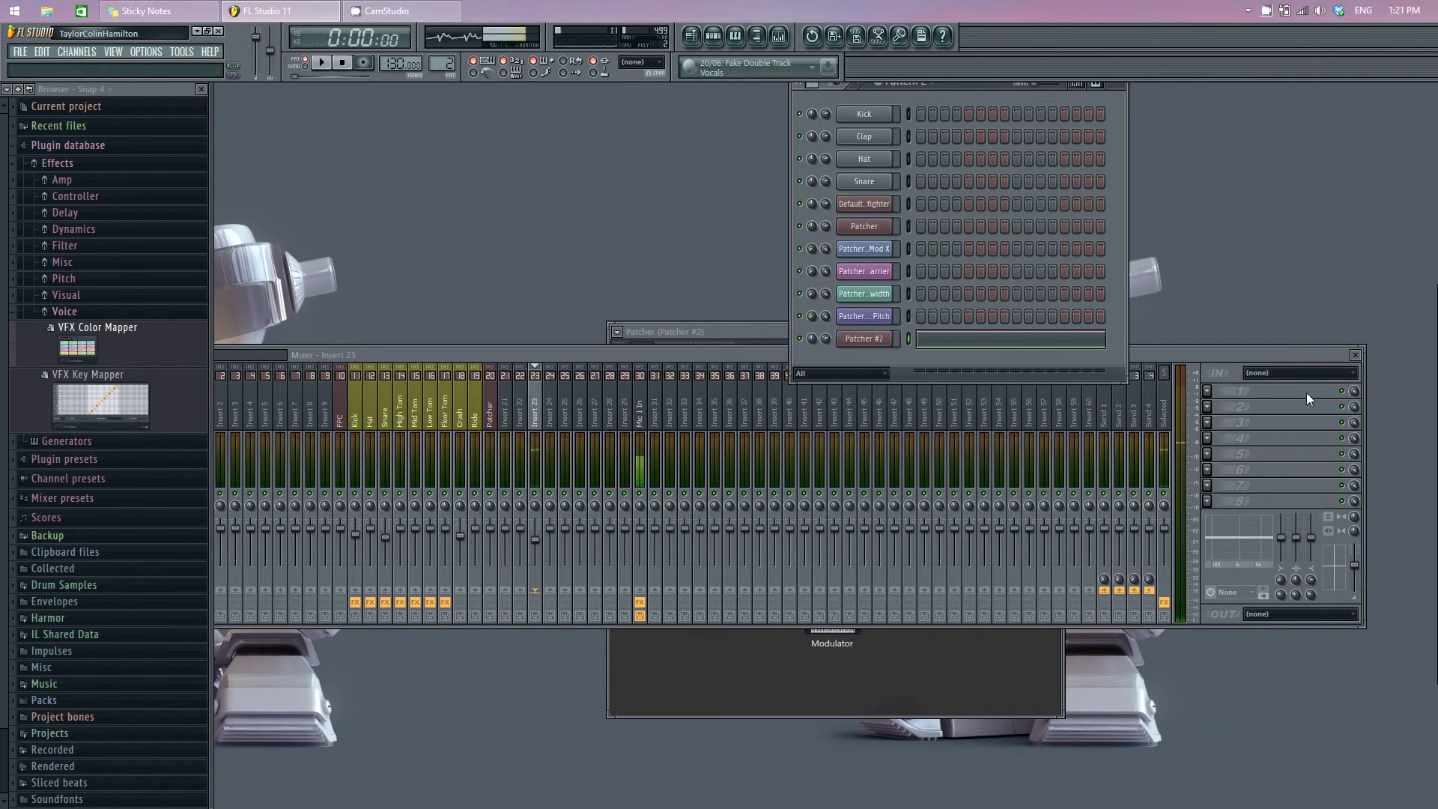
# Close the mixer and move the Patcher window clear of the step sequencer
pyautogui.click(1356, 355)
pyautogui.moveTo(746, 345); pyautogui.dragTo(638, 453)
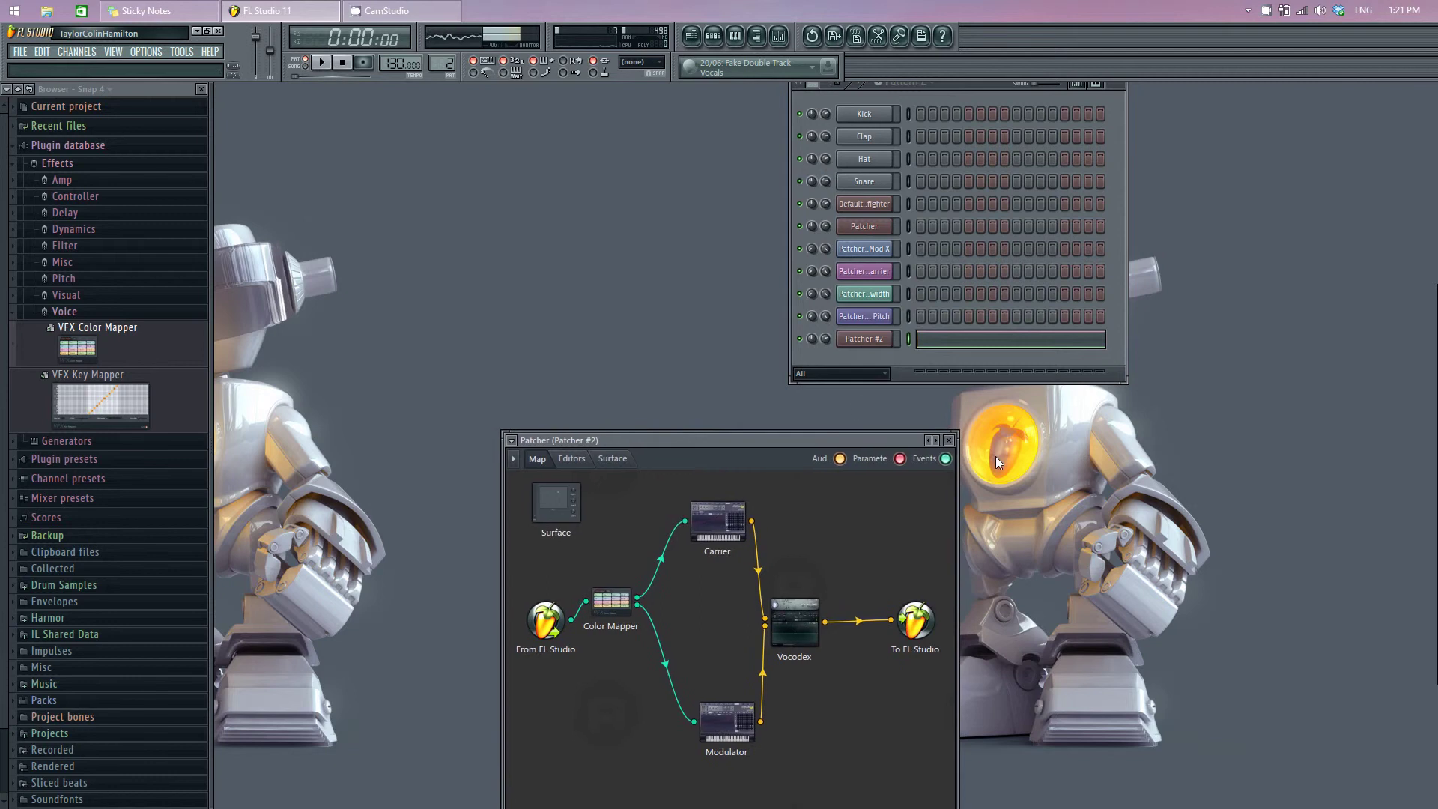
pyautogui.moveTo(709, 438); pyautogui.dragTo(519, 224)
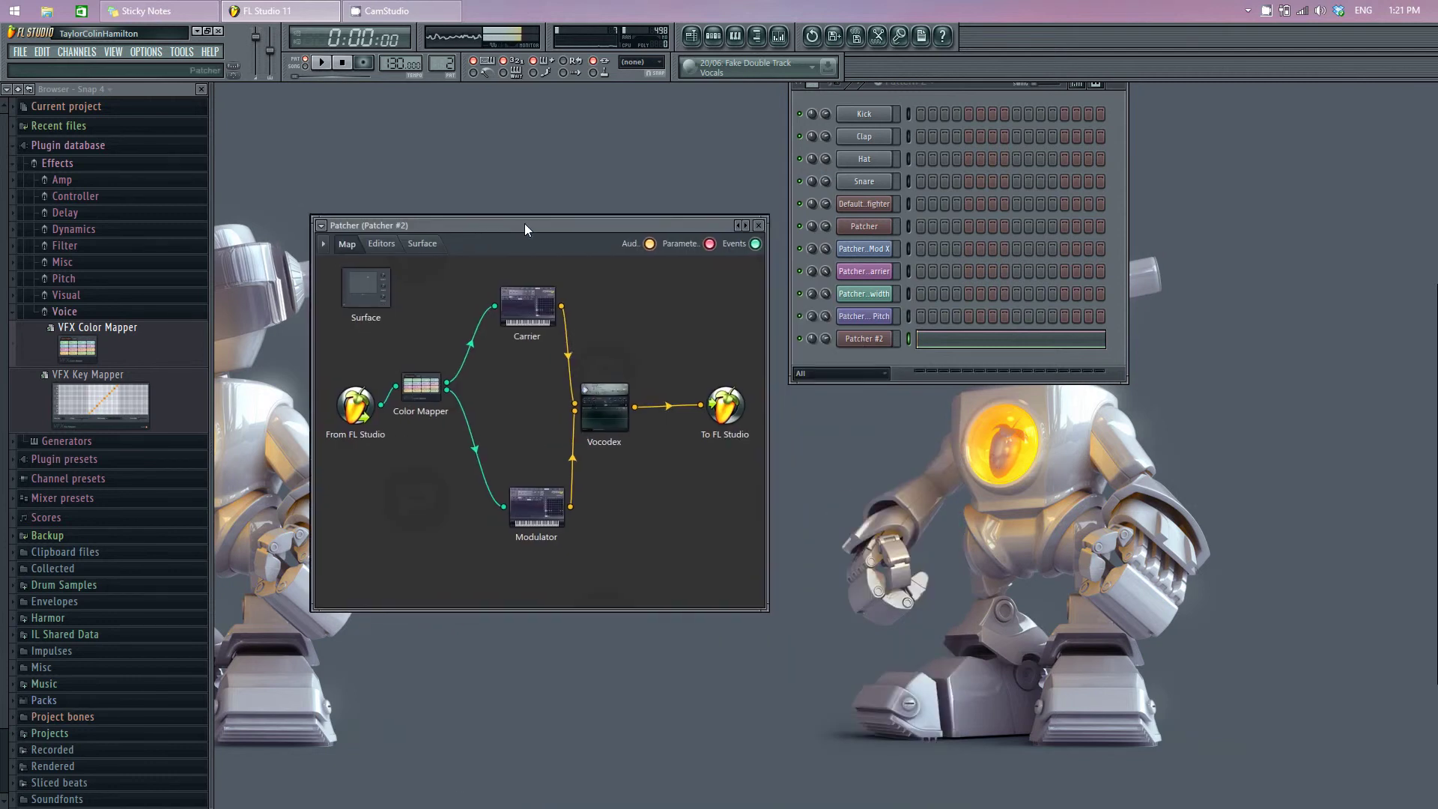
# Open Patcher's control surface and add four knobs to it
pyautogui.doubleClick(370, 296)
pyautogui.click(347, 270)
pyautogui.click(359, 288)
pyautogui.click(375, 290)
pyautogui.moveTo(523, 416); pyautogui.dragTo(410, 282)
pyautogui.click(347, 270)
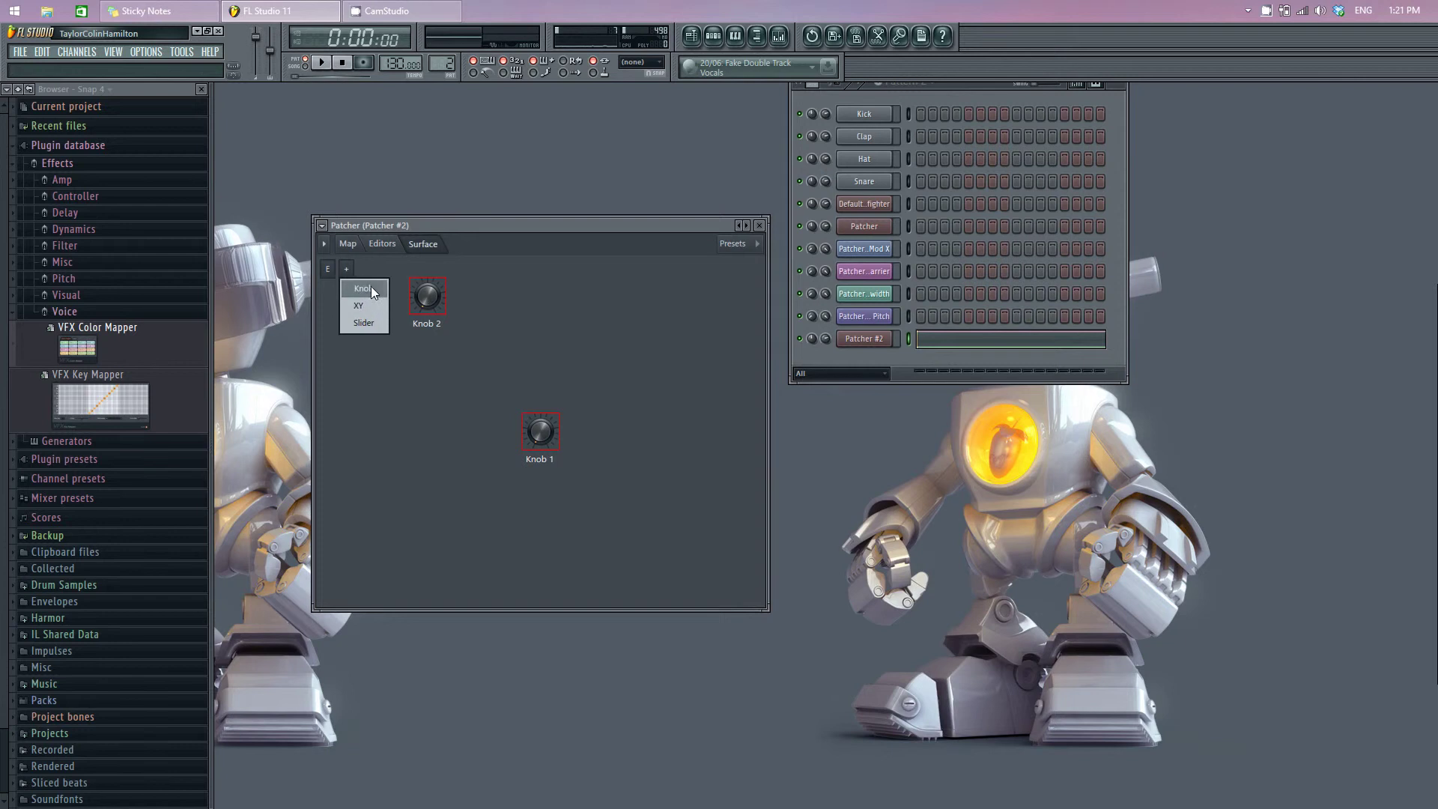
pyautogui.click(371, 288)
pyautogui.moveTo(536, 427); pyautogui.dragTo(358, 397)
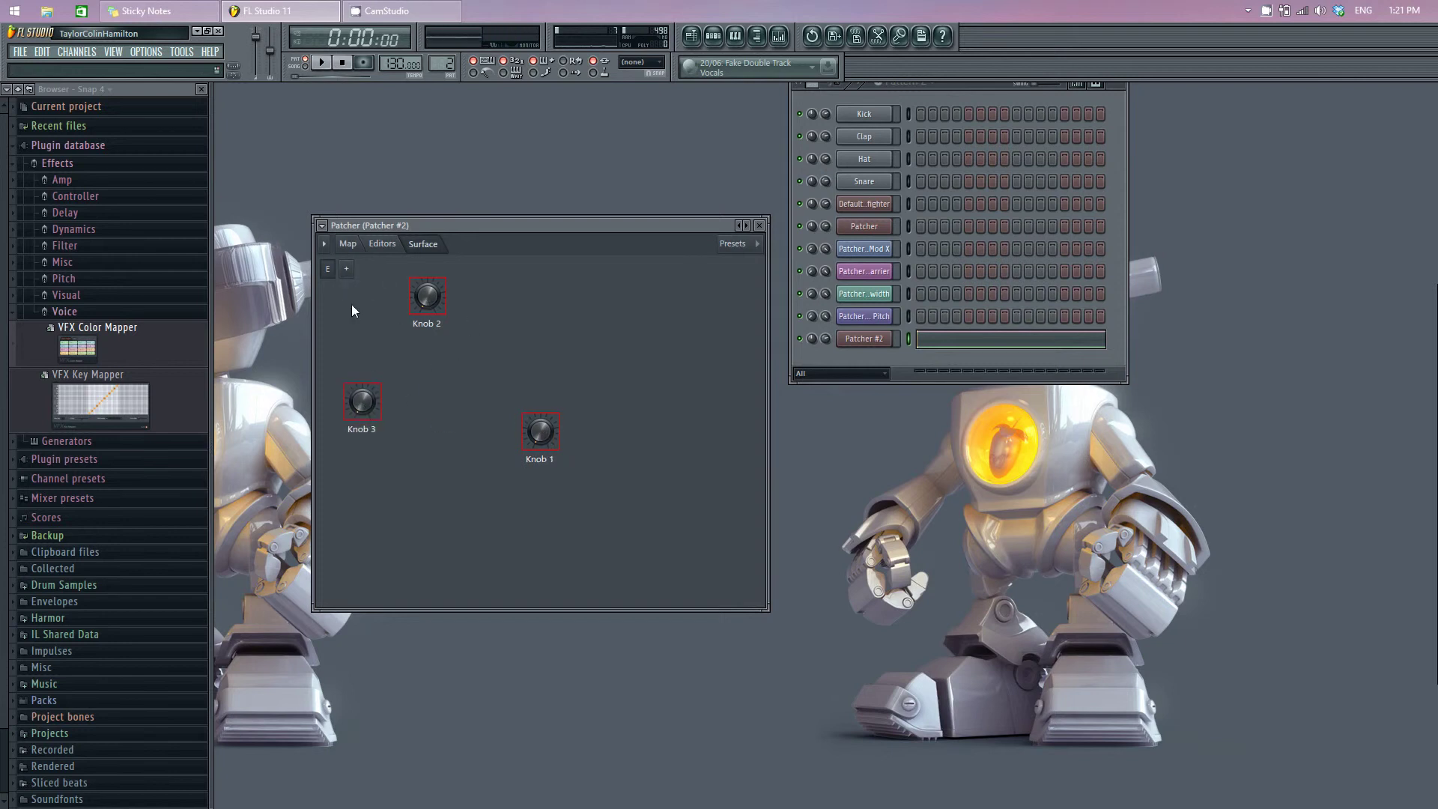
pyautogui.click(347, 270)
pyautogui.click(370, 287)
# Arrange the four surface knobs in a two-by-two layout, with Knobs 1 and 2 above Knobs 3 and 4
pyautogui.moveTo(541, 432); pyautogui.dragTo(637, 475)
pyautogui.moveTo(427, 297); pyautogui.dragTo(591, 321)
pyautogui.moveTo(545, 429); pyautogui.dragTo(402, 289)
pyautogui.moveTo(367, 404); pyautogui.dragTo(450, 456)
pyautogui.moveTo(660, 486); pyautogui.dragTo(616, 474)
pyautogui.moveTo(590, 321); pyautogui.dragTo(578, 318)
pyautogui.moveTo(397, 292); pyautogui.dragTo(422, 307)
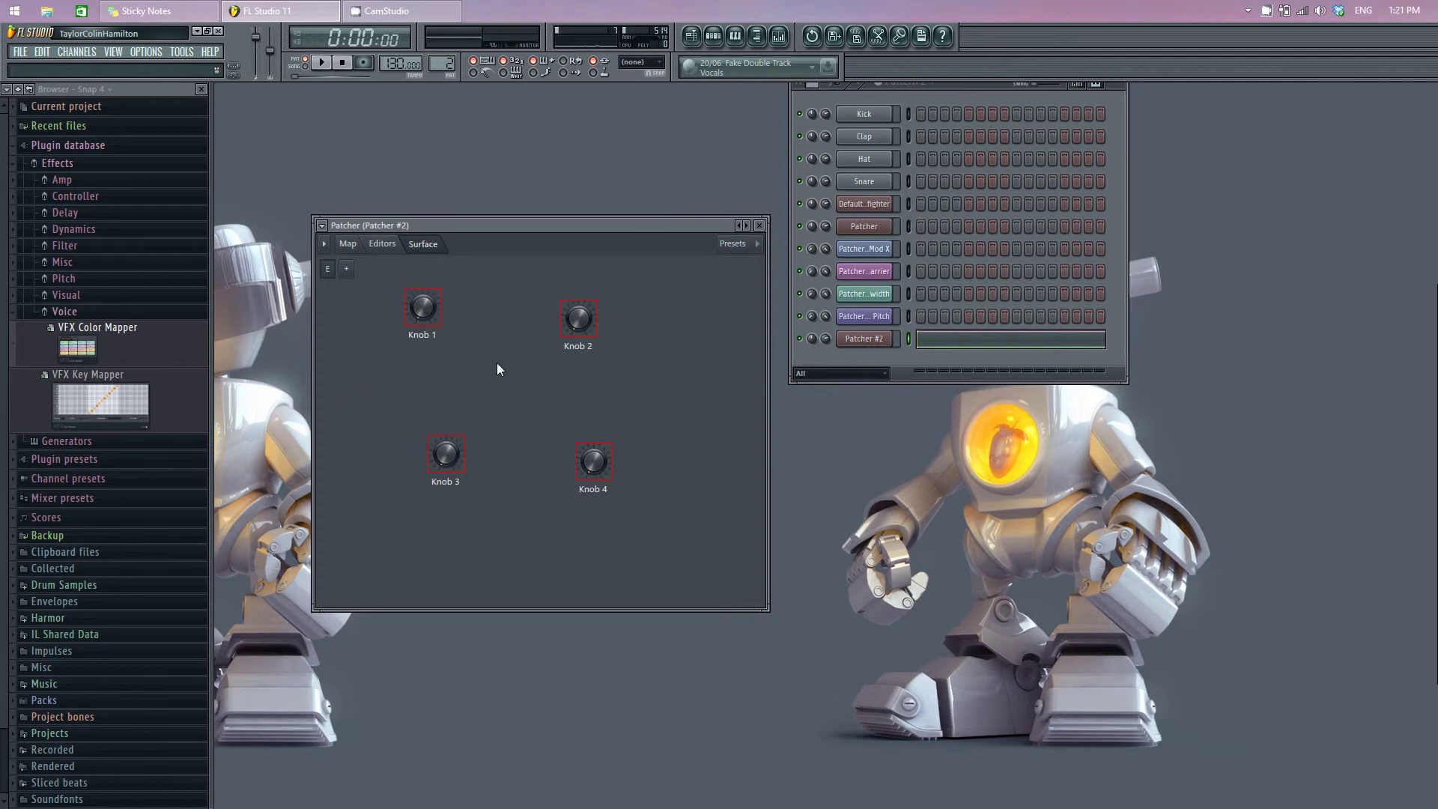
# Rename Knob 1 on the control surface to "Carier X"
pyautogui.rightClick(424, 304)
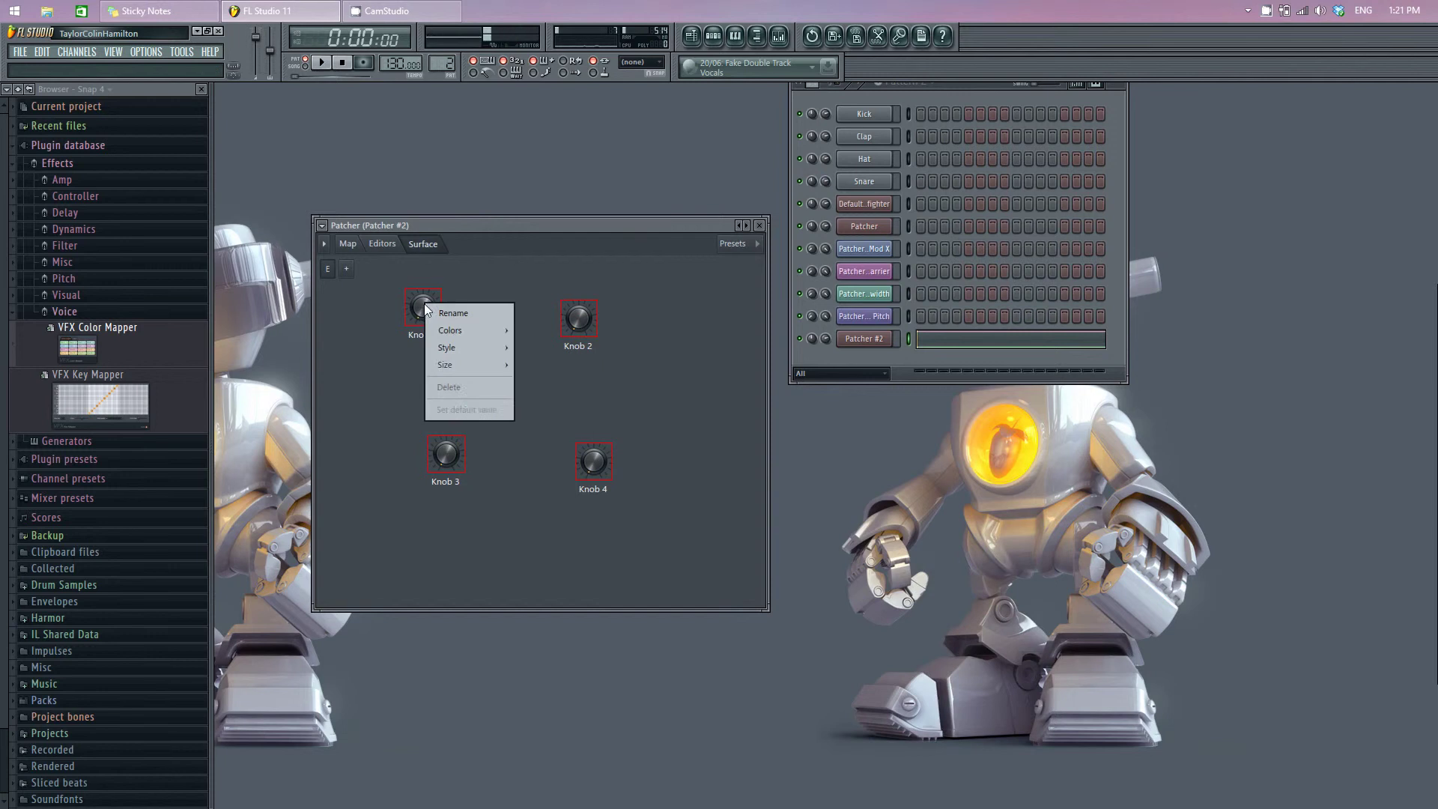
pyautogui.click(470, 312)
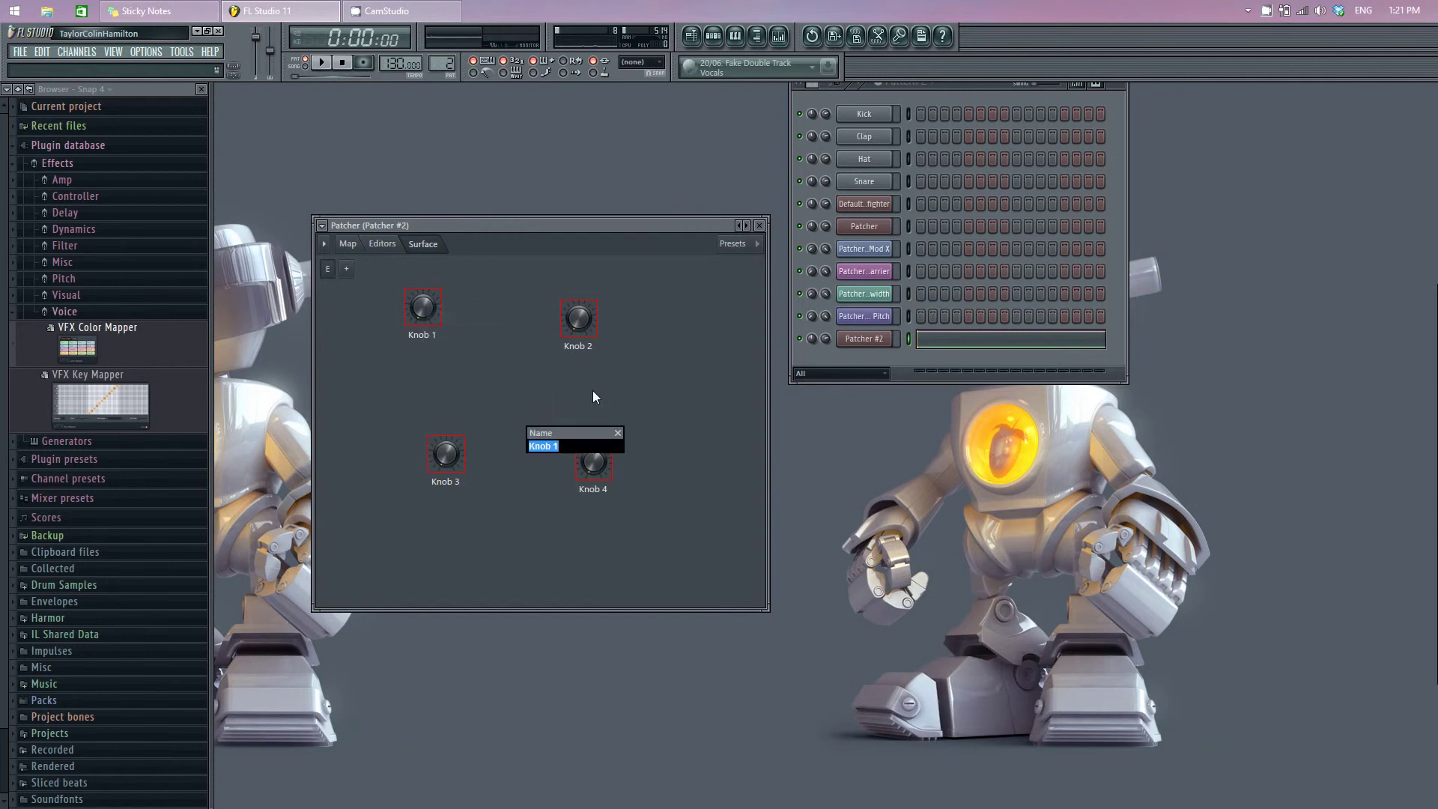
pyautogui.write('Carier X')
pyautogui.press('Return')
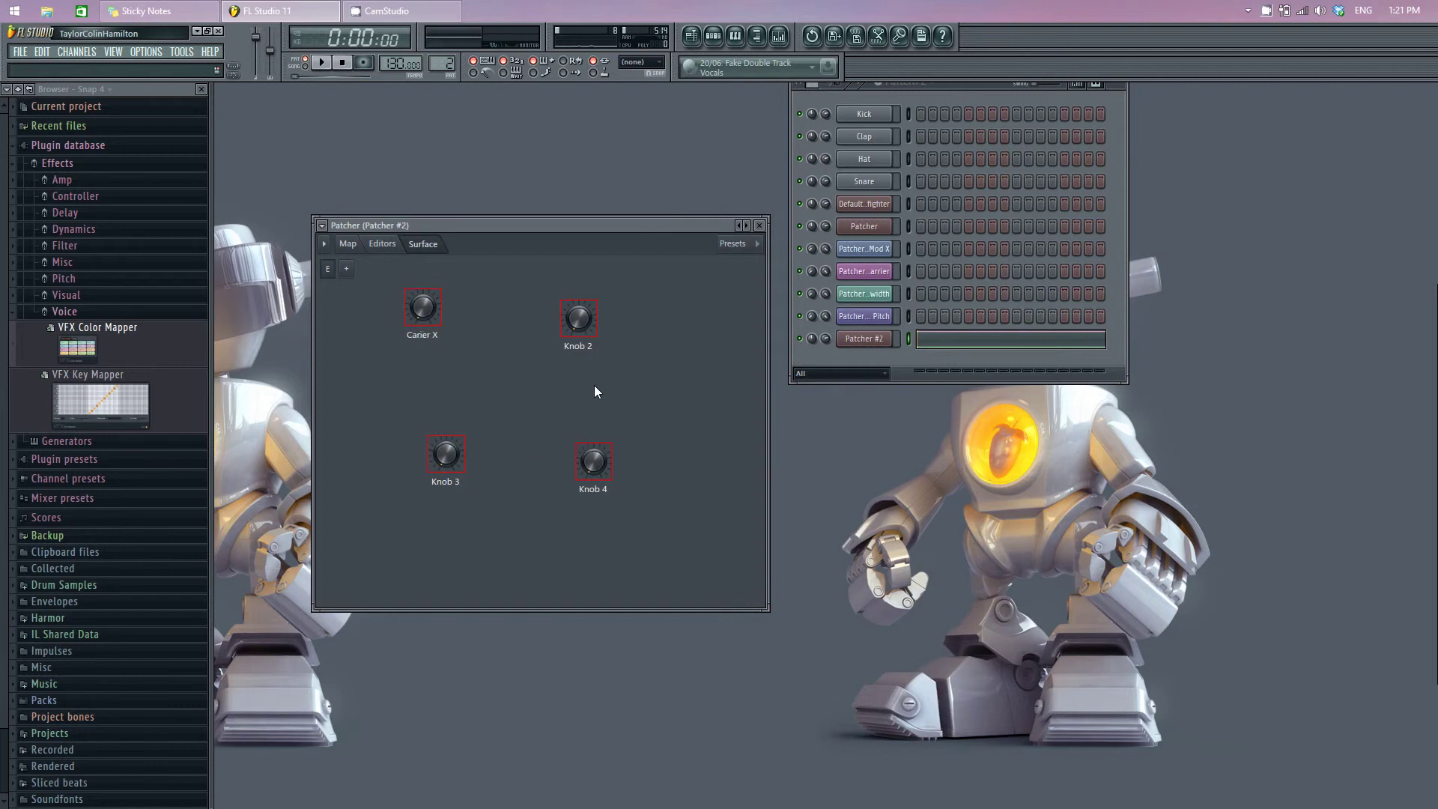
# Rename Knob 2 on the control surface to "Modulator X"
pyautogui.rightClick(579, 318)
pyautogui.click(602, 320)
pyautogui.write('Modulator X')
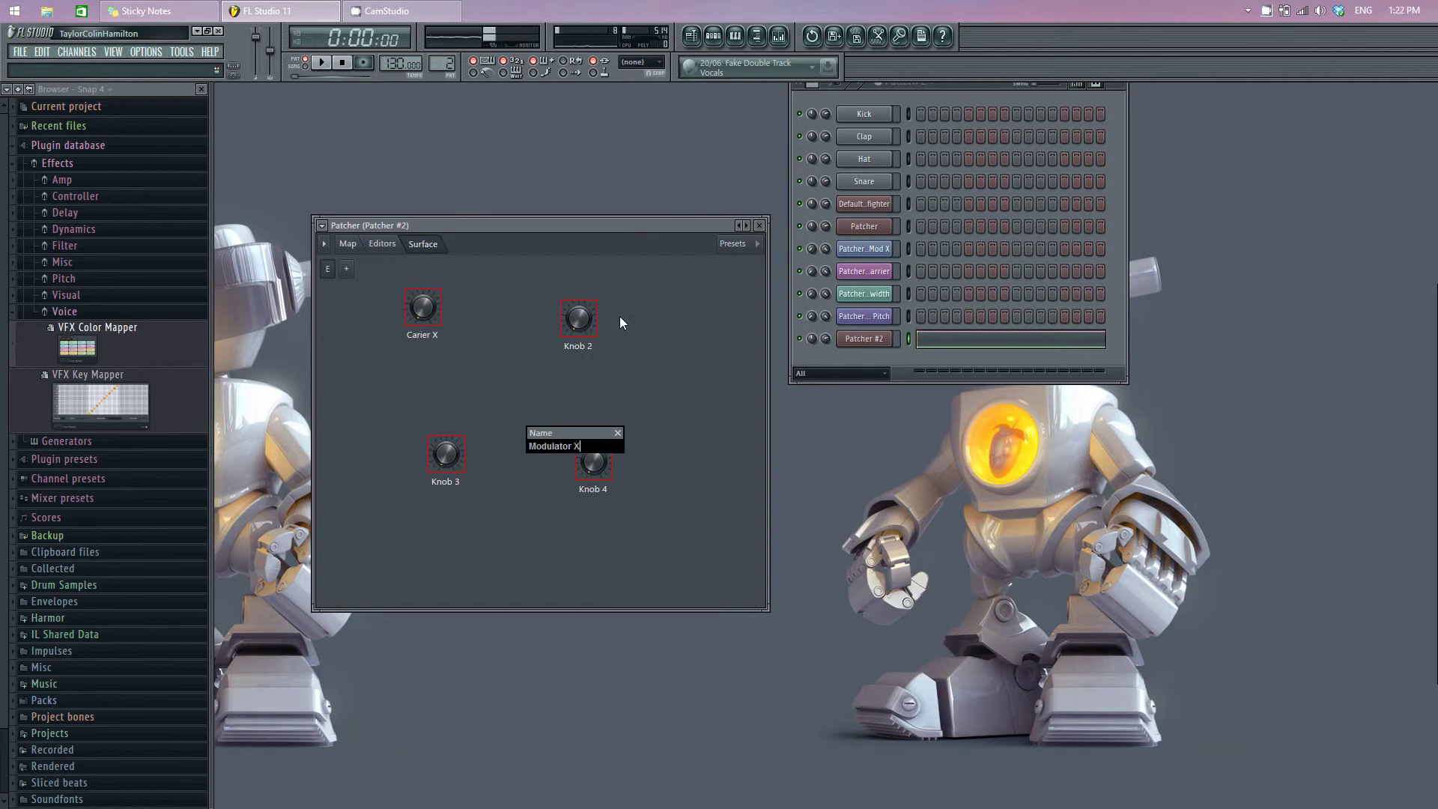
pyautogui.press('Return')
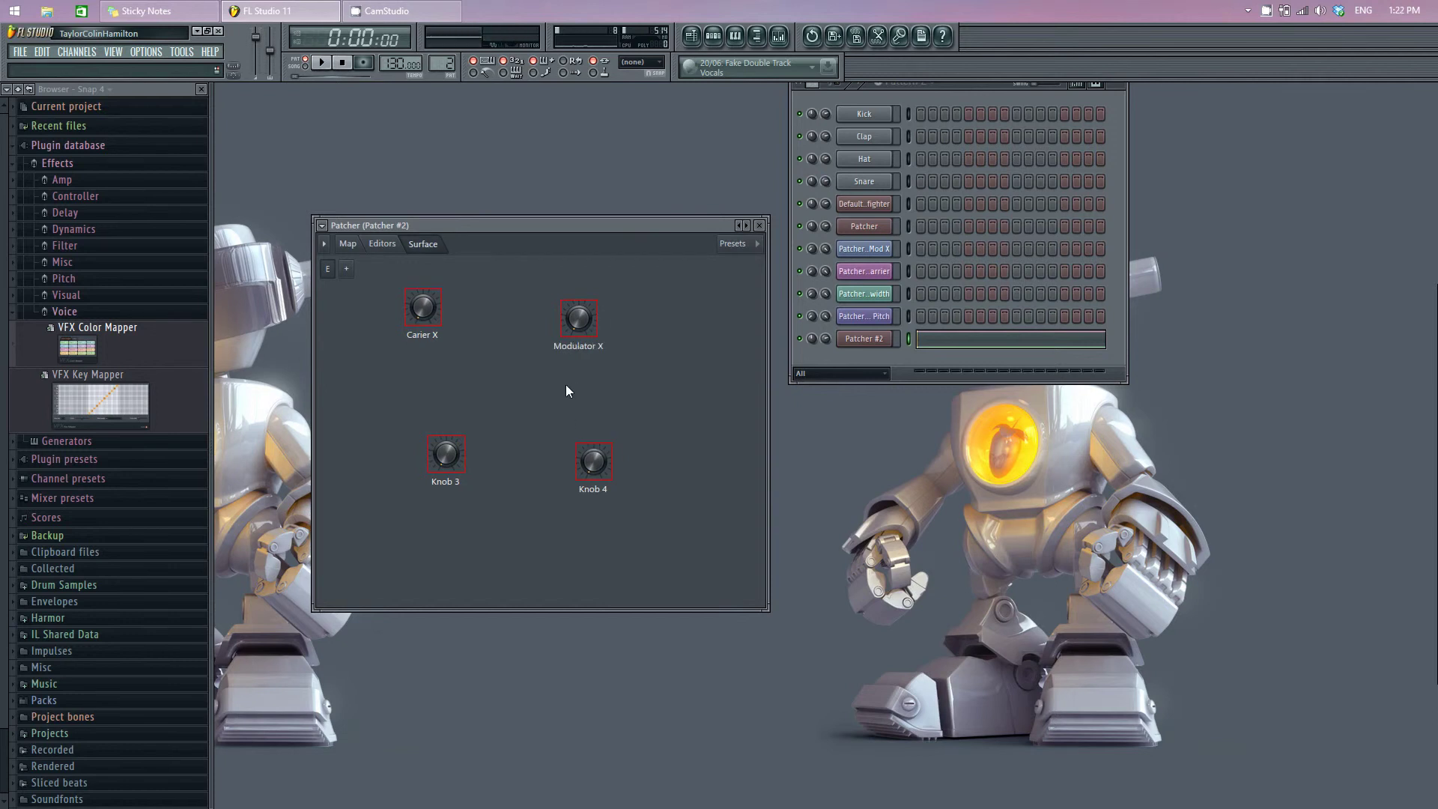
# Rename Knob 3 on the control surface to "Bandwidth"
pyautogui.rightClick(444, 458)
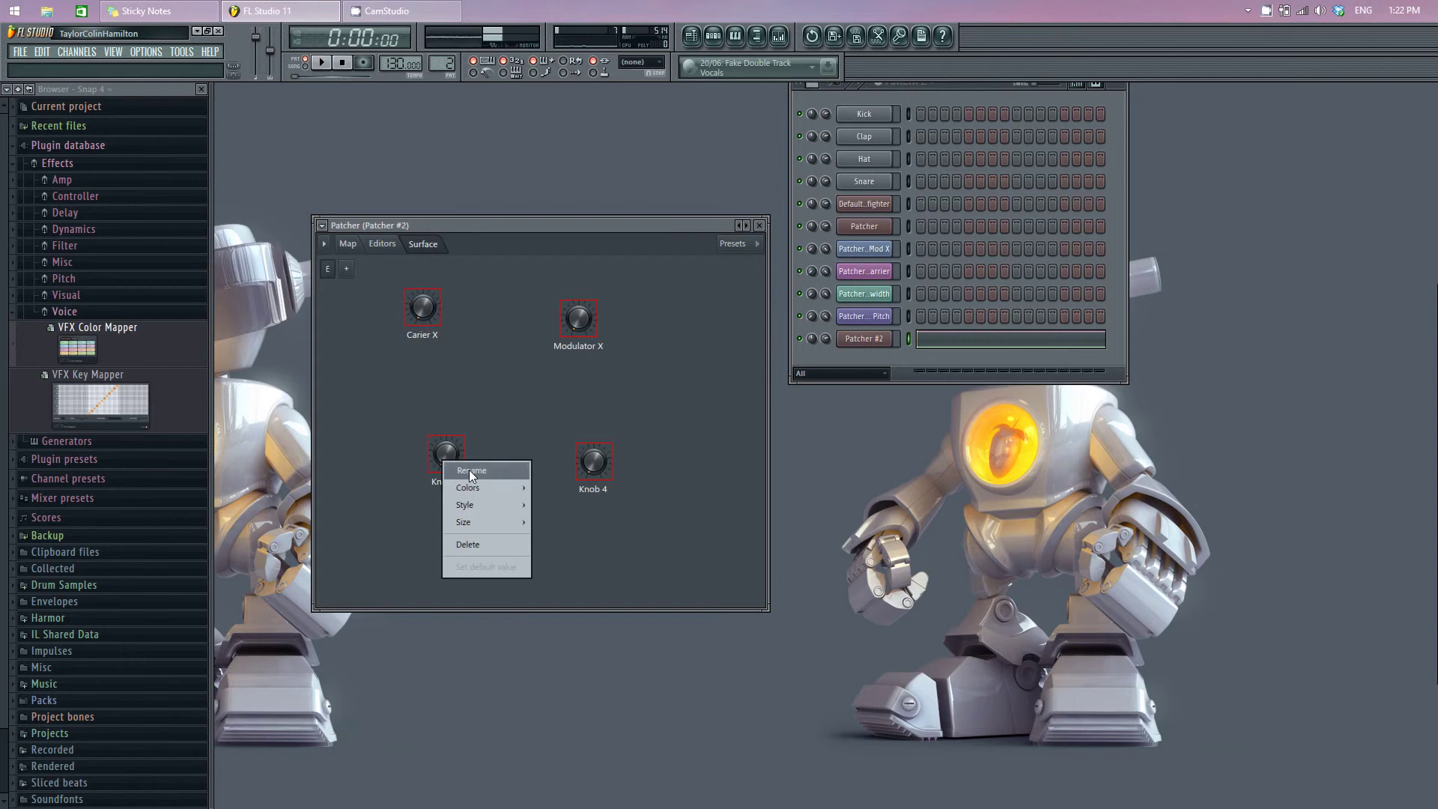
pyautogui.click(470, 472)
pyautogui.write('Ba')
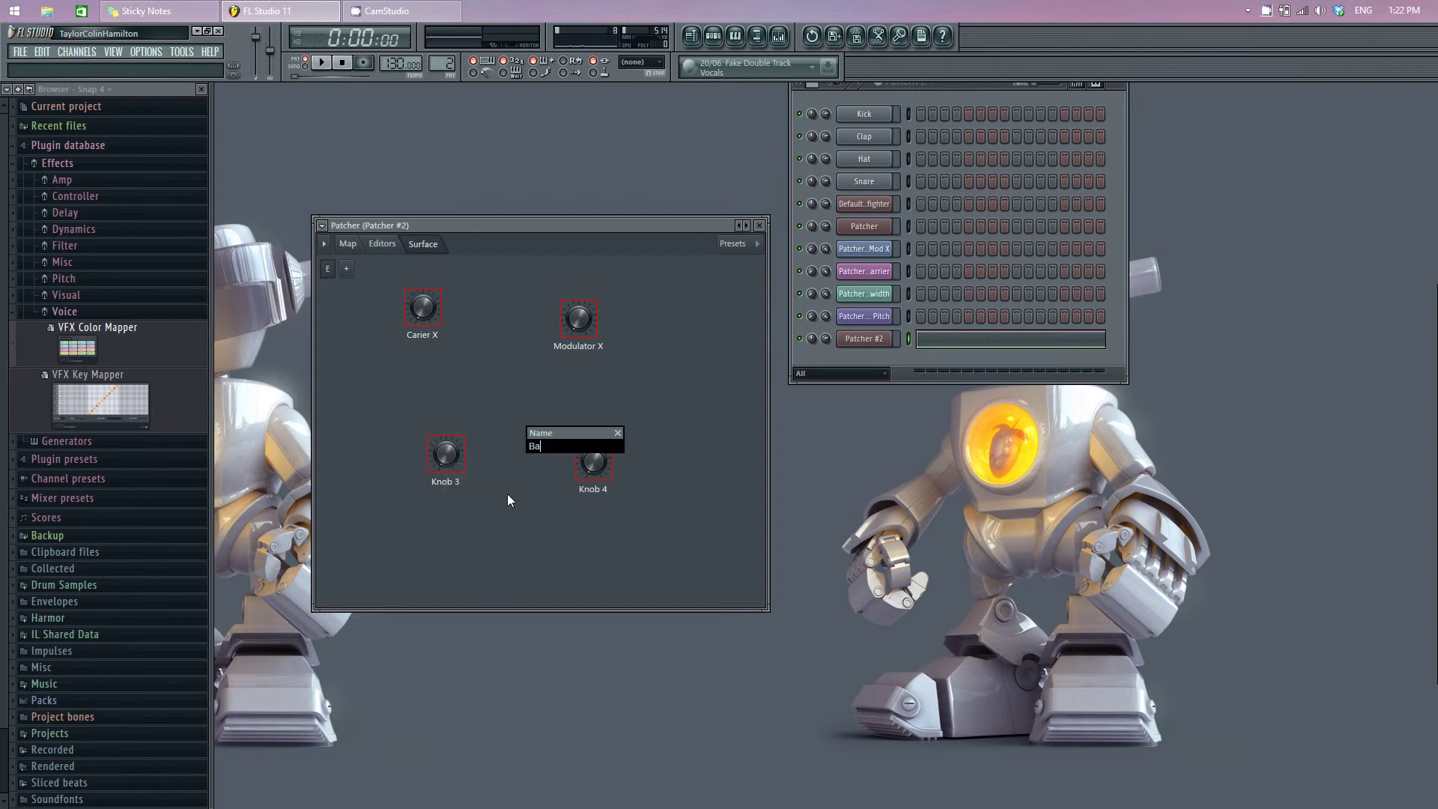
pyautogui.write('ndwidth')
pyautogui.press('Return')
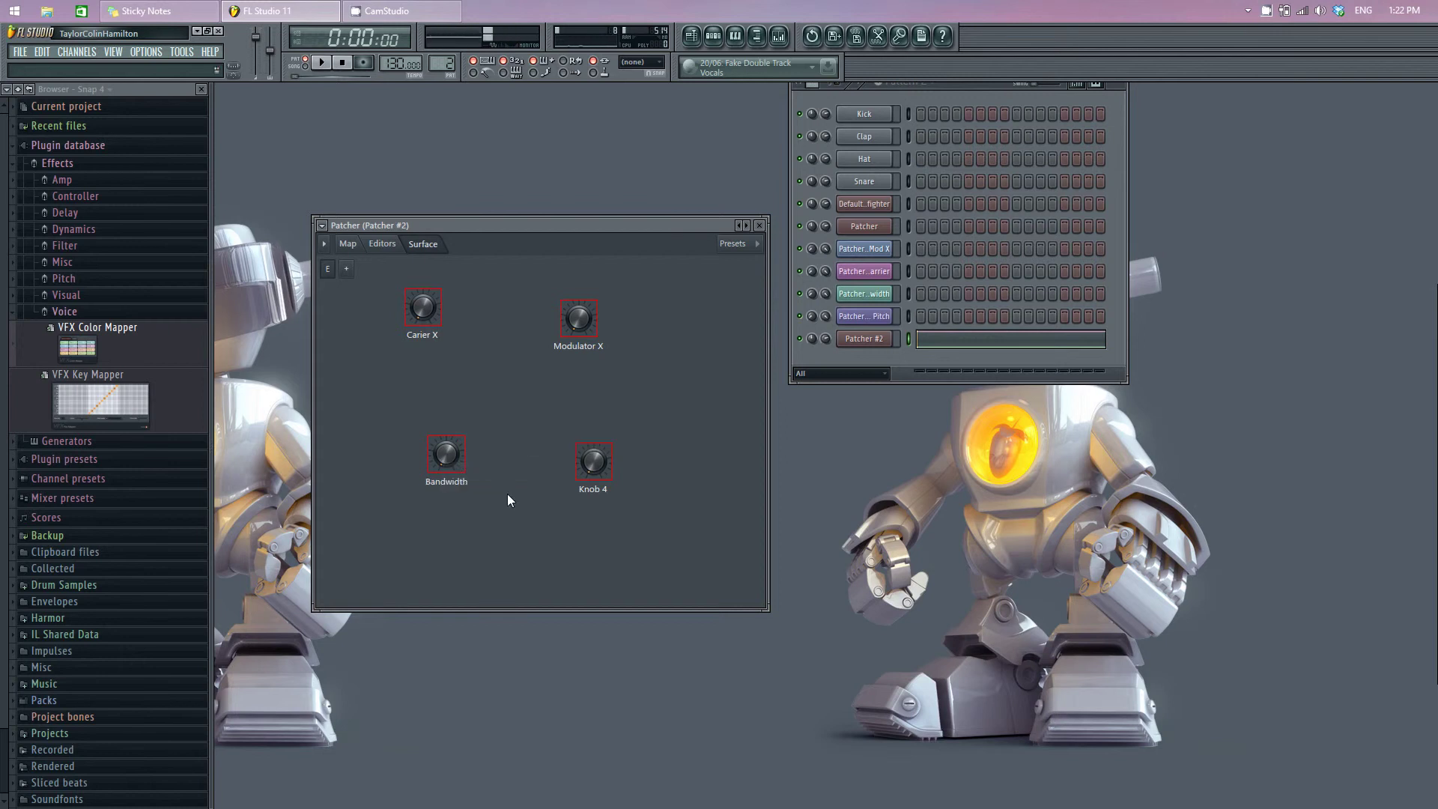
# Rename Knob 4 on the control surface to "Pitch"
pyautogui.rightClick(598, 475)
pyautogui.click(627, 478)
pyautogui.write('P')
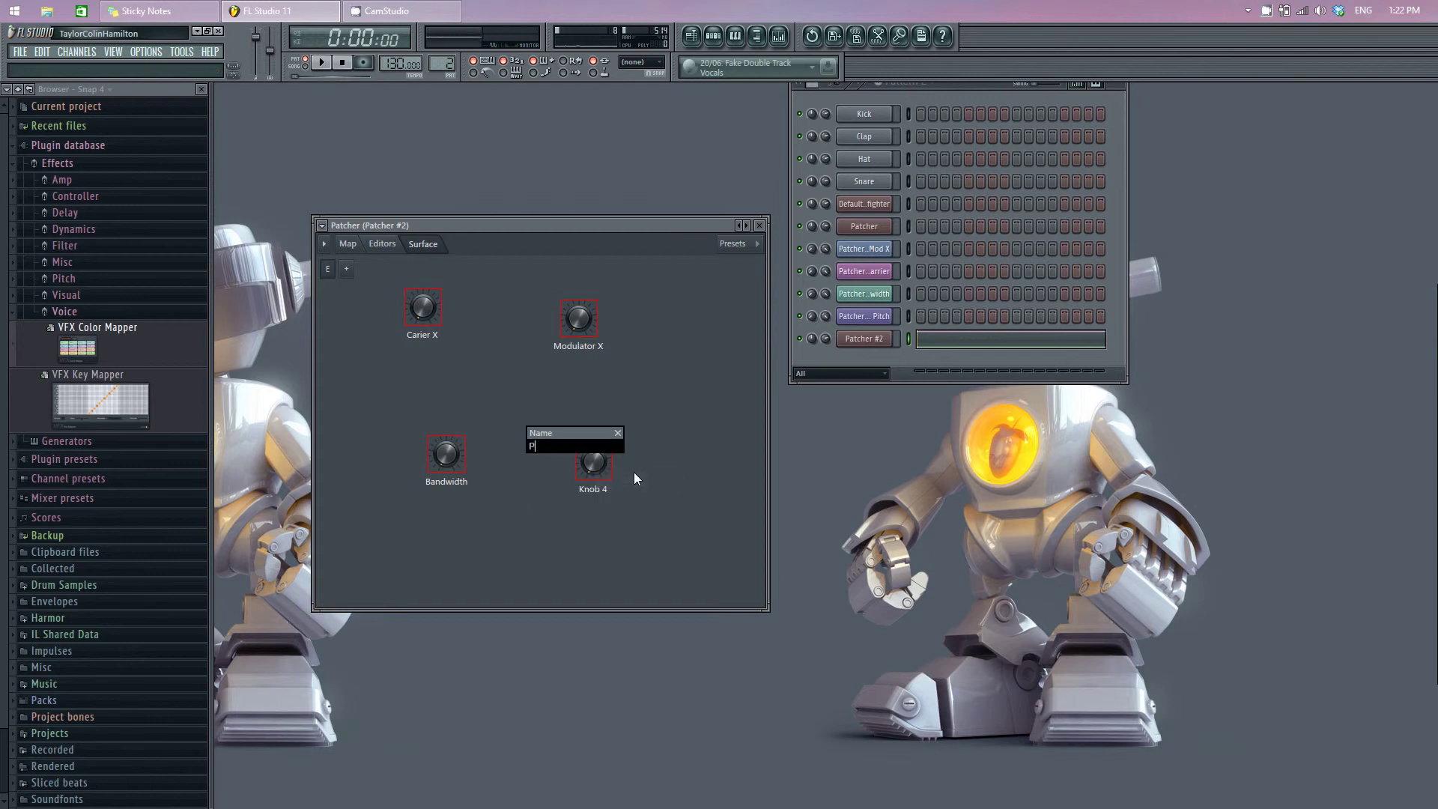
pyautogui.write('itch')
pyautogui.press('Return')
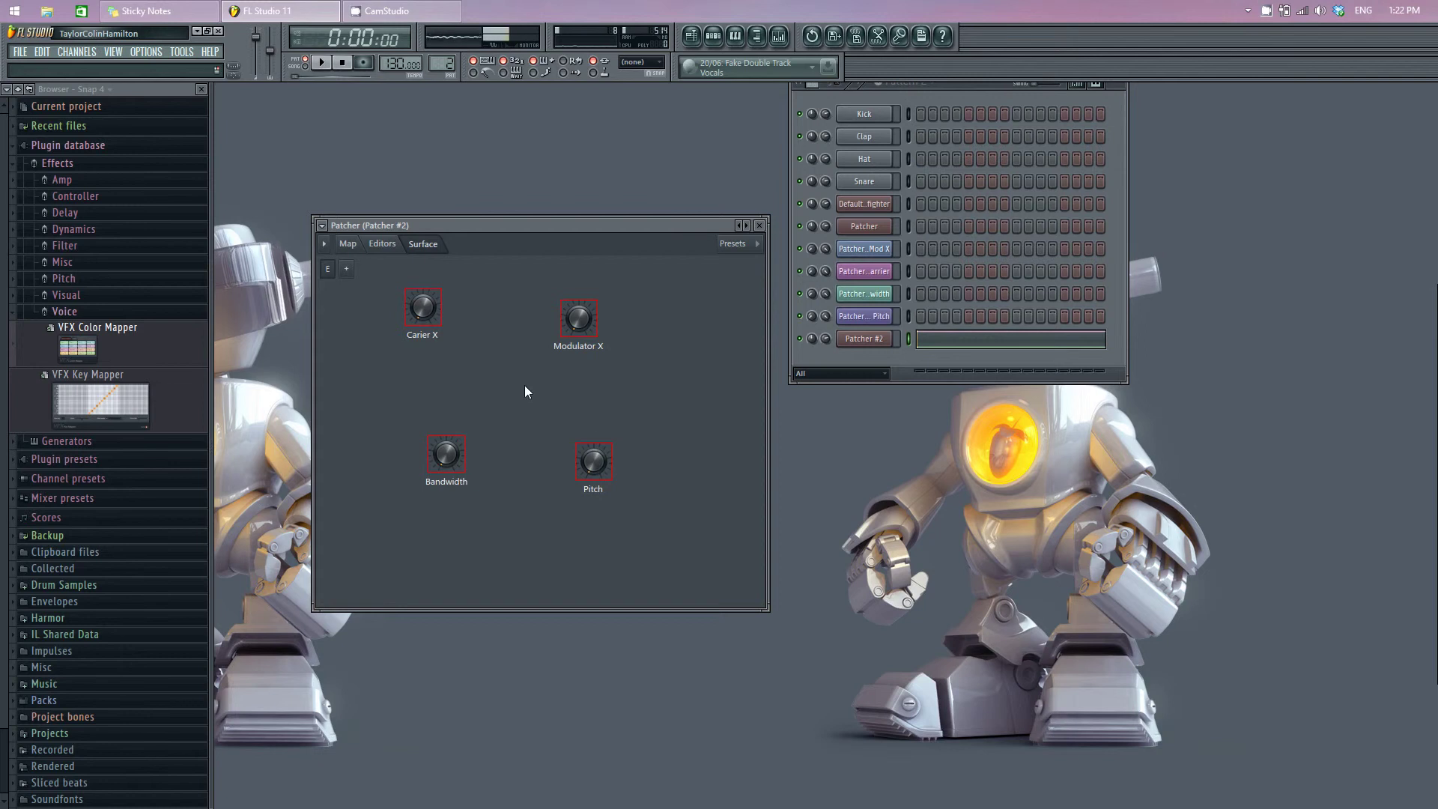
# Activate the modulation X parameter of the Carrier Sytrus and connect the surface's Carier X knob to it in the map
pyautogui.click(349, 246)
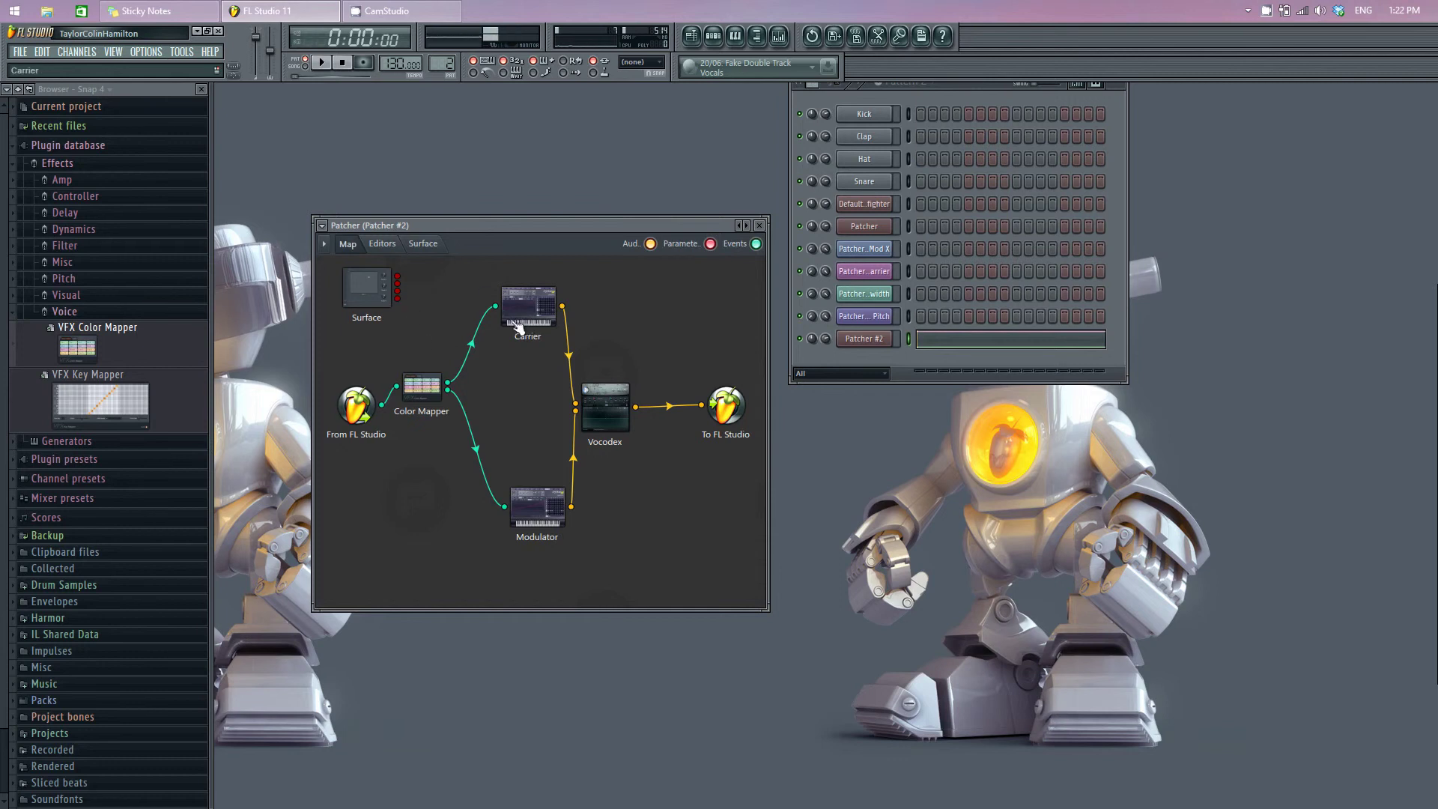
pyautogui.doubleClick(530, 321)
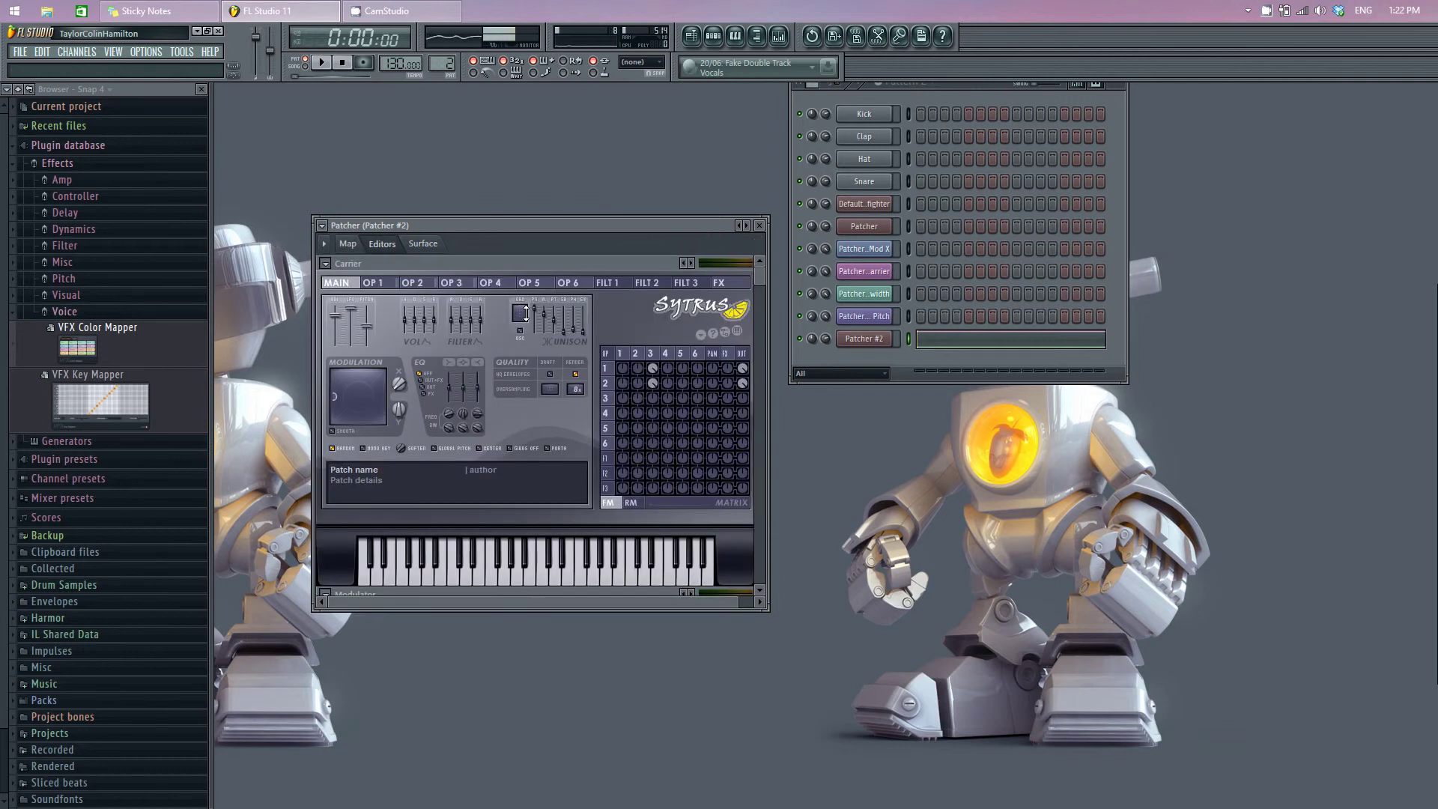
pyautogui.rightClick(403, 386)
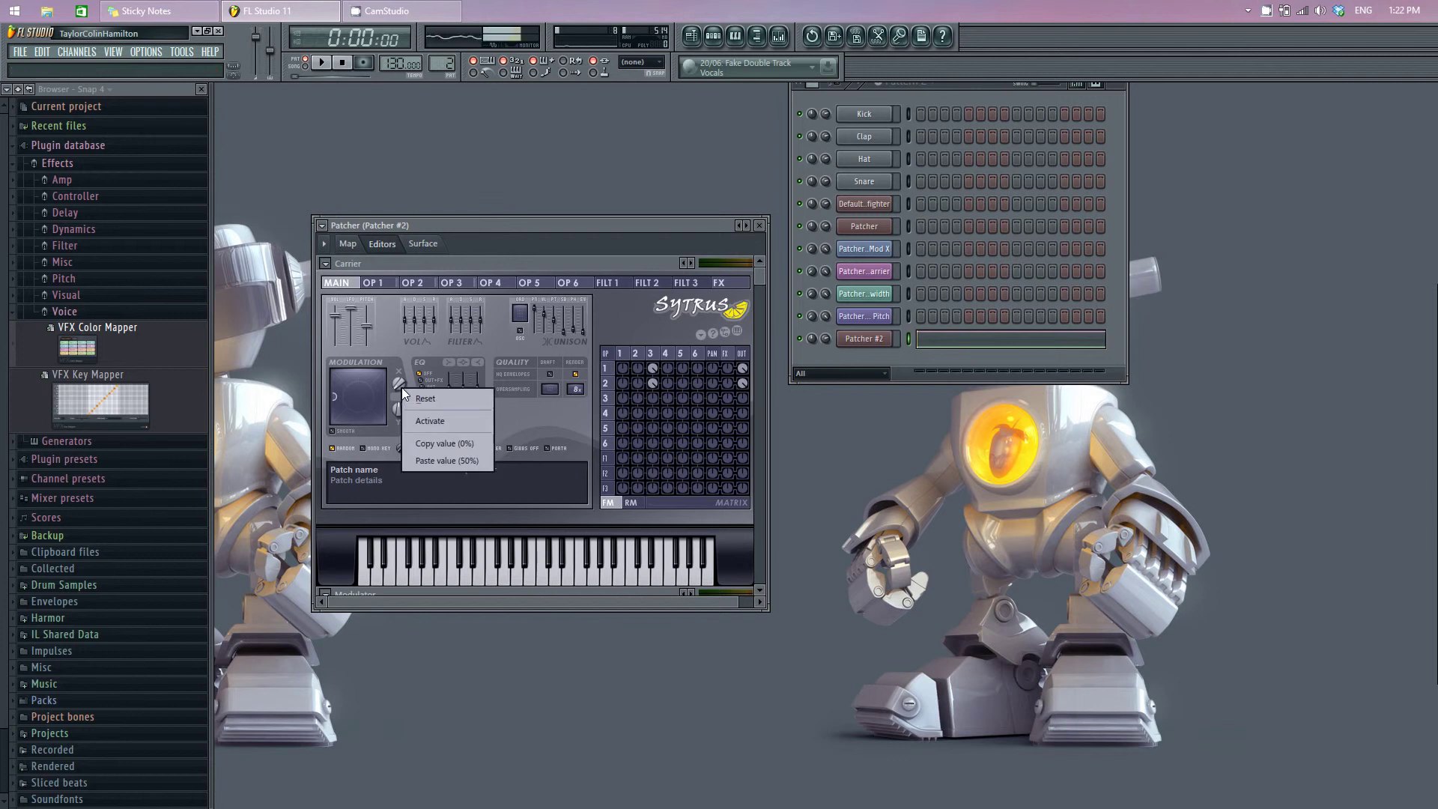
pyautogui.click(429, 420)
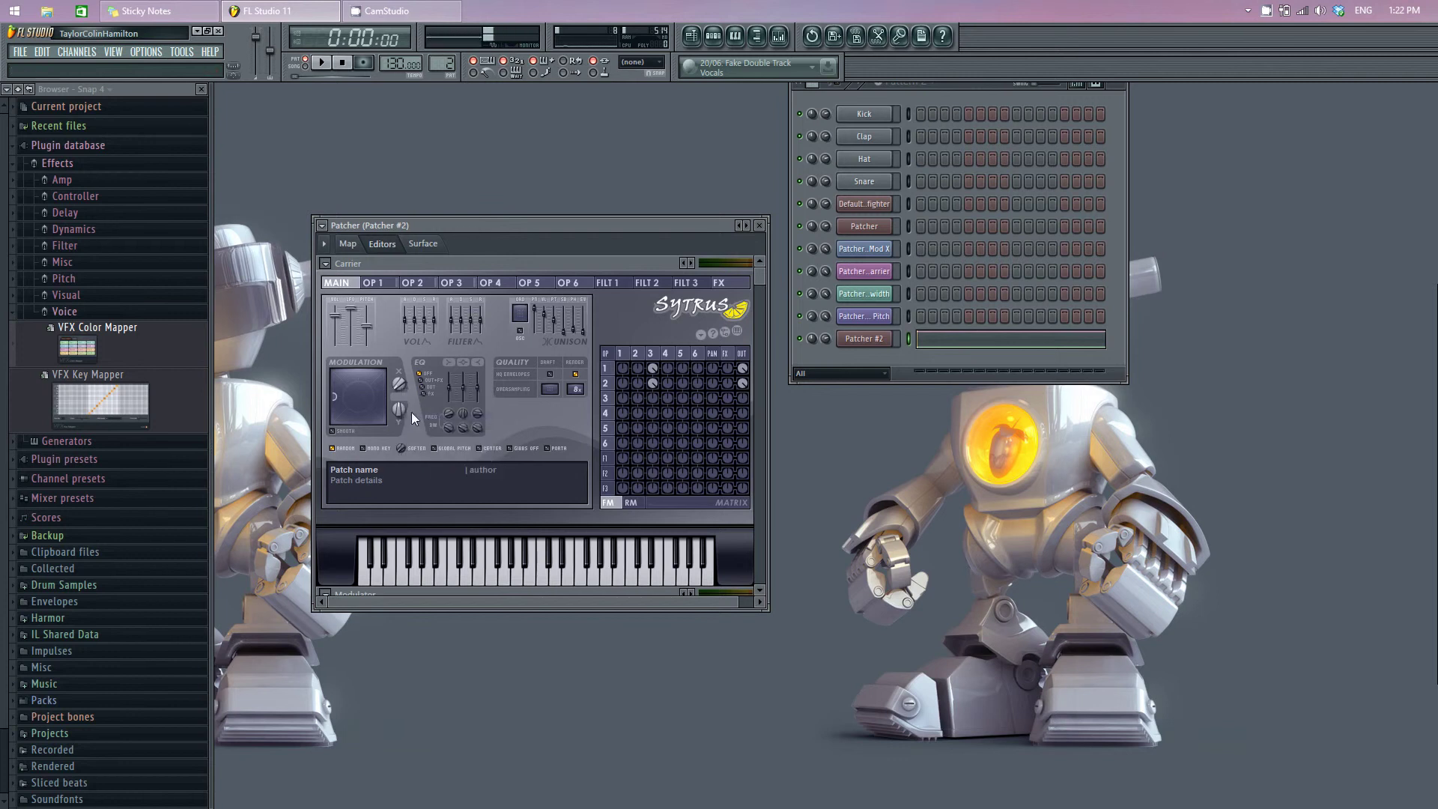
pyautogui.click(349, 245)
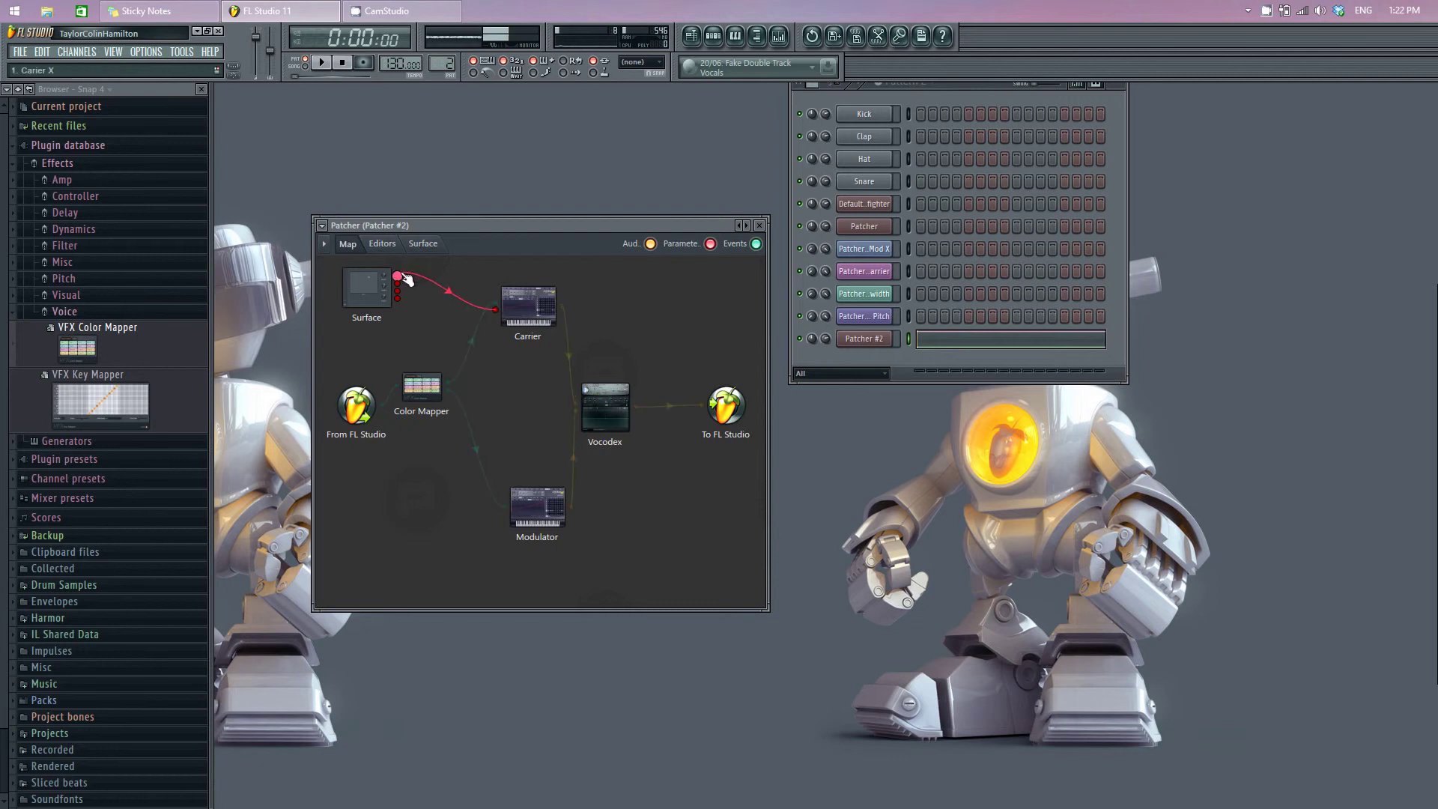
# Activate the modulation X parameter of the Modulator Sytrus and connect the surface's Modulator X knob to it in the map
pyautogui.doubleClick(542, 507)
pyautogui.rightClick(403, 380)
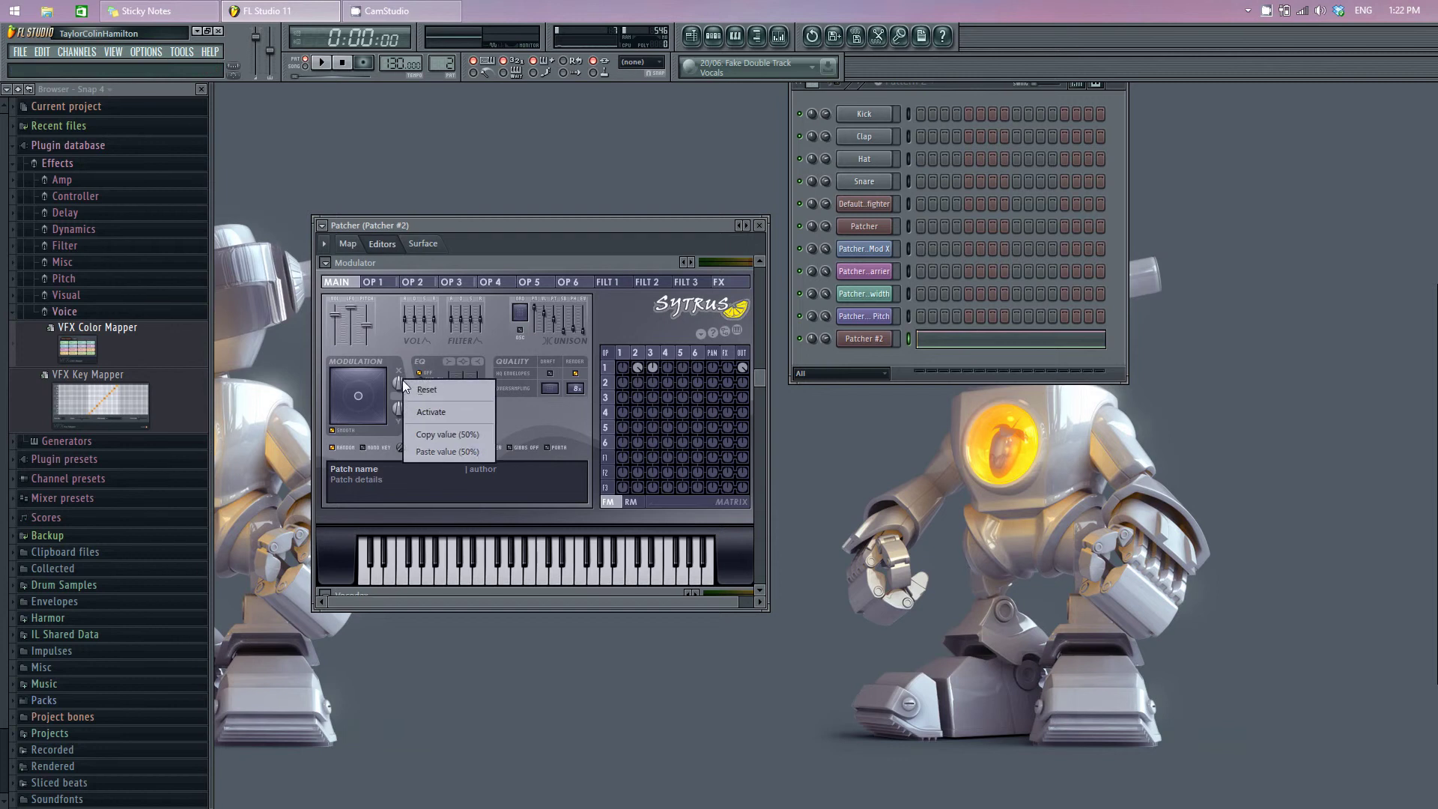
pyautogui.click(442, 412)
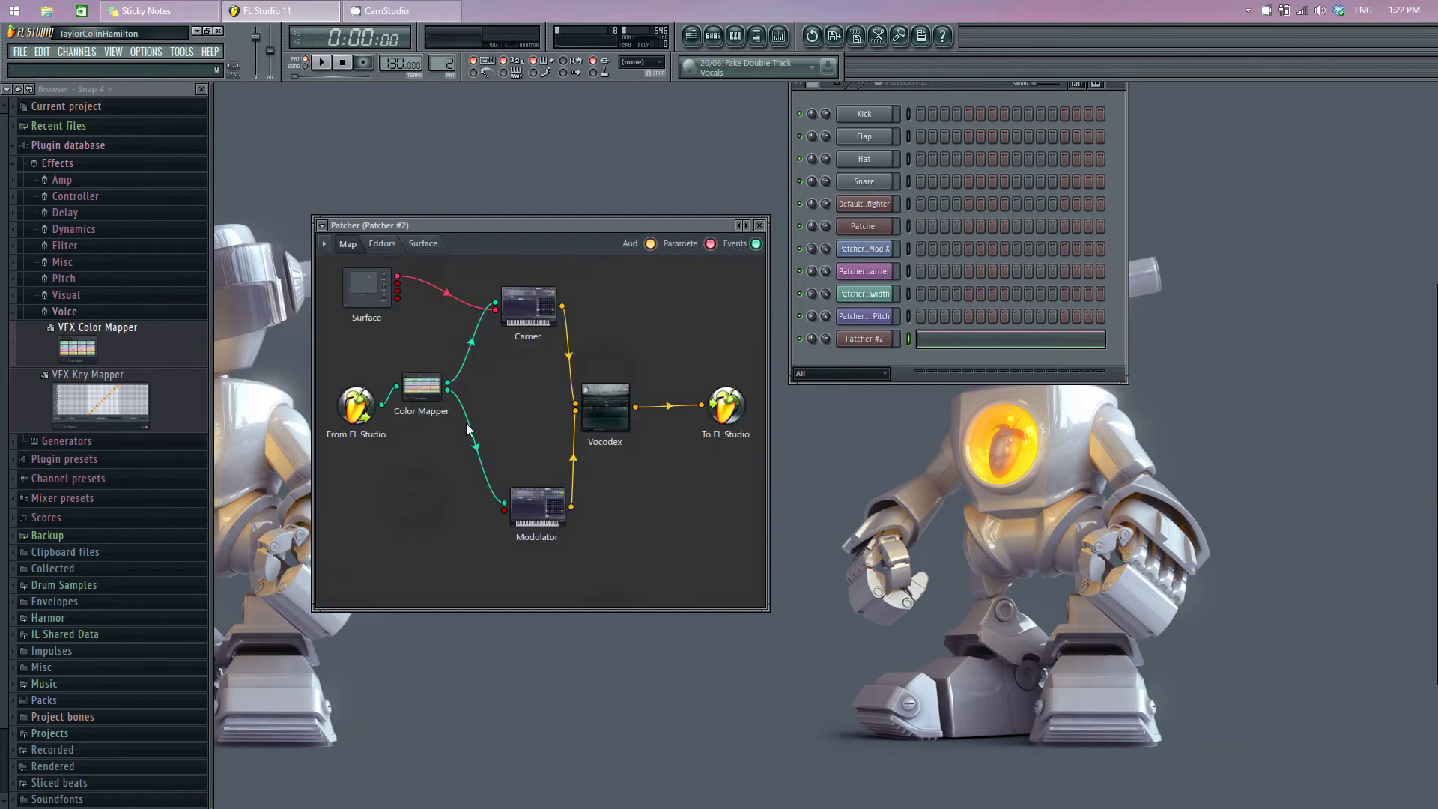
pyautogui.moveTo(433, 375); pyautogui.dragTo(403, 292)
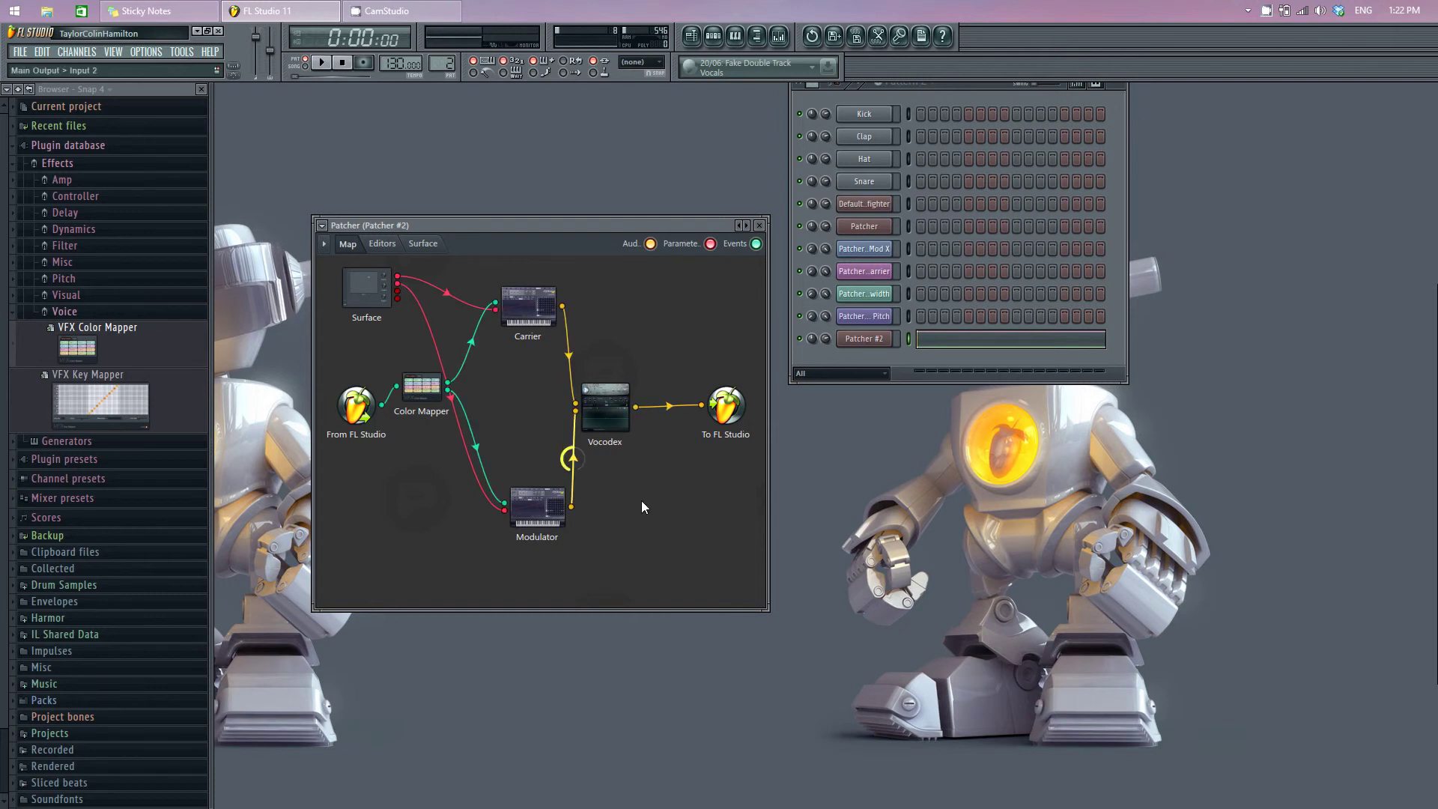
# Activate the bandwidth and modulator pitch shift parameters in Vocodex
pyautogui.doubleClick(609, 411)
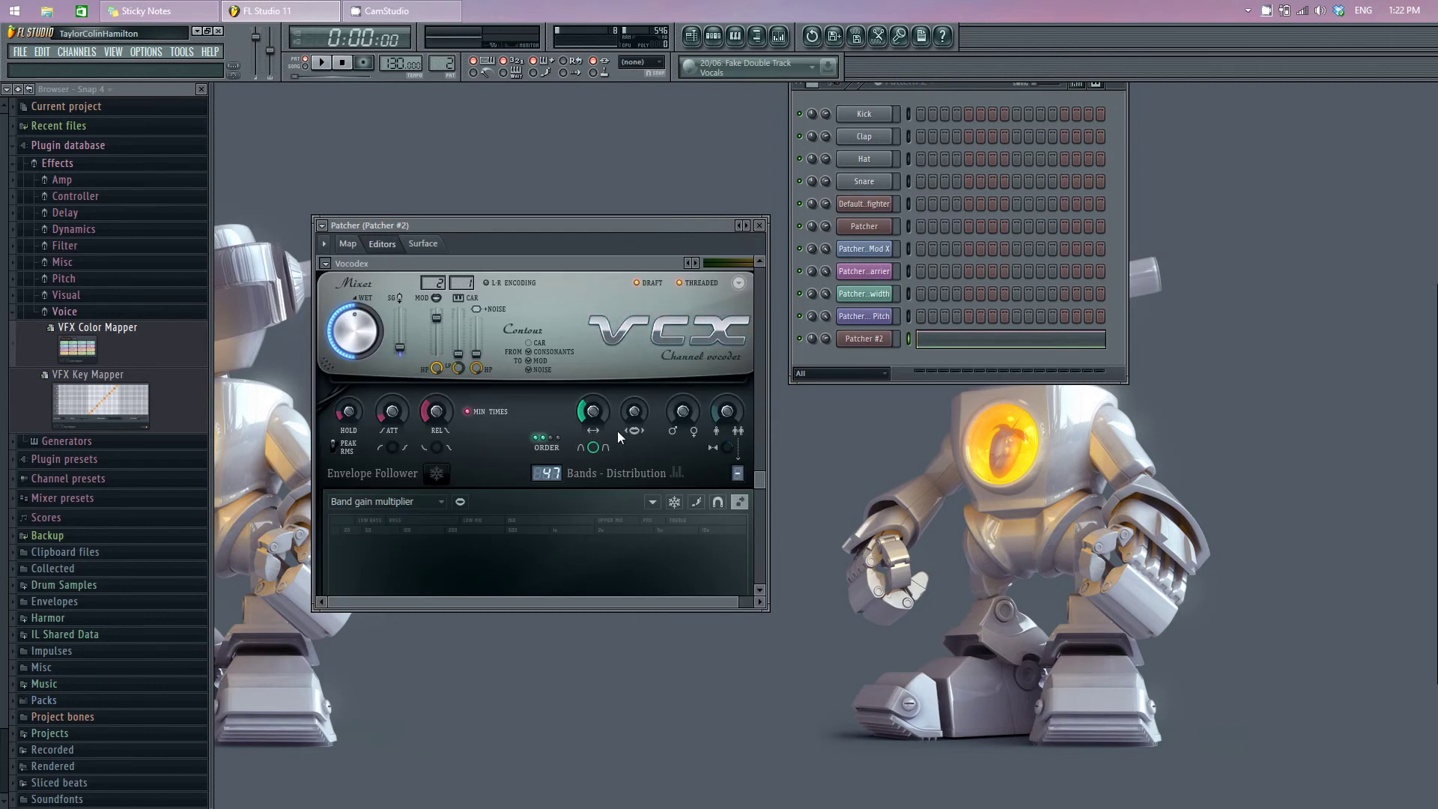
pyautogui.rightClick(598, 413)
pyautogui.click(630, 447)
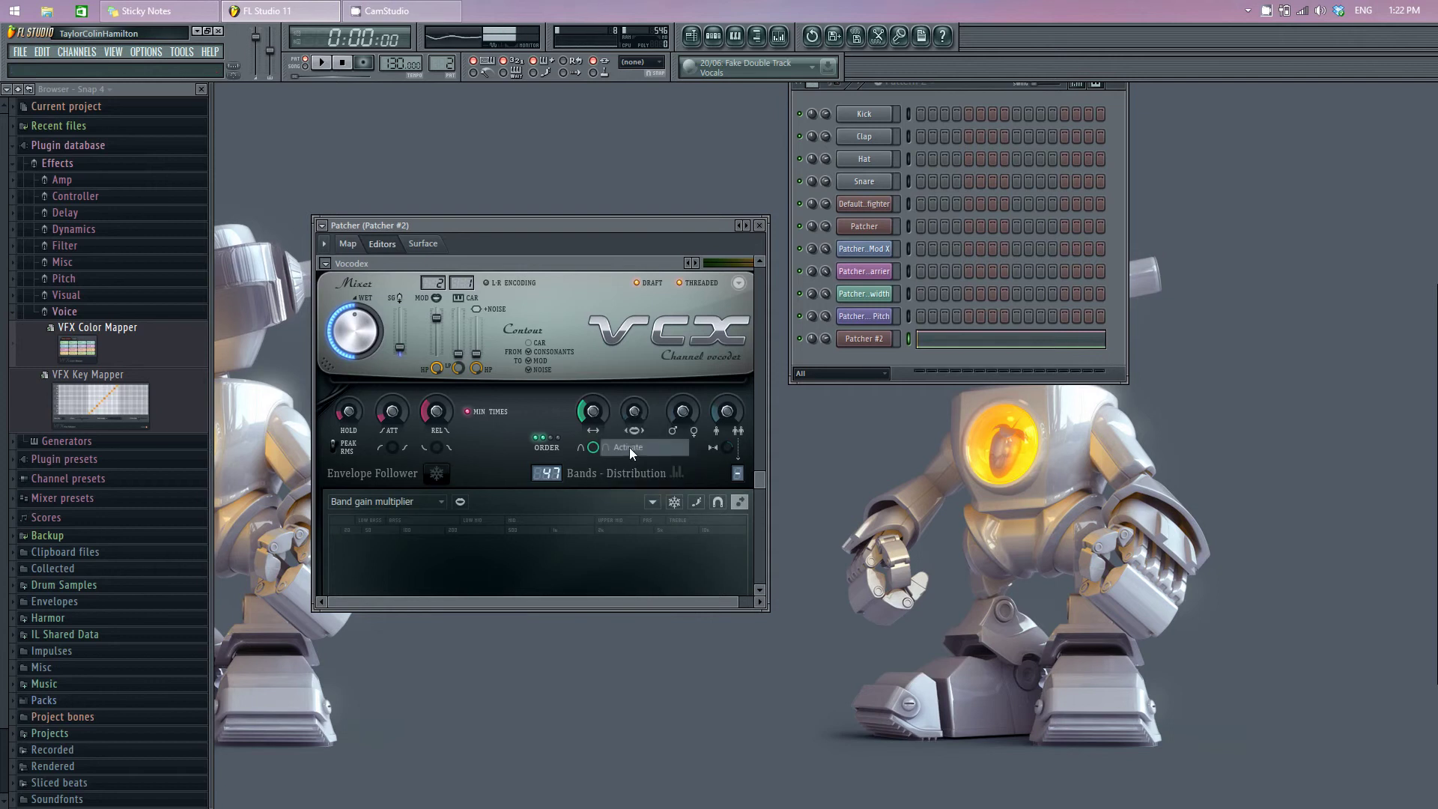
pyautogui.rightClick(684, 410)
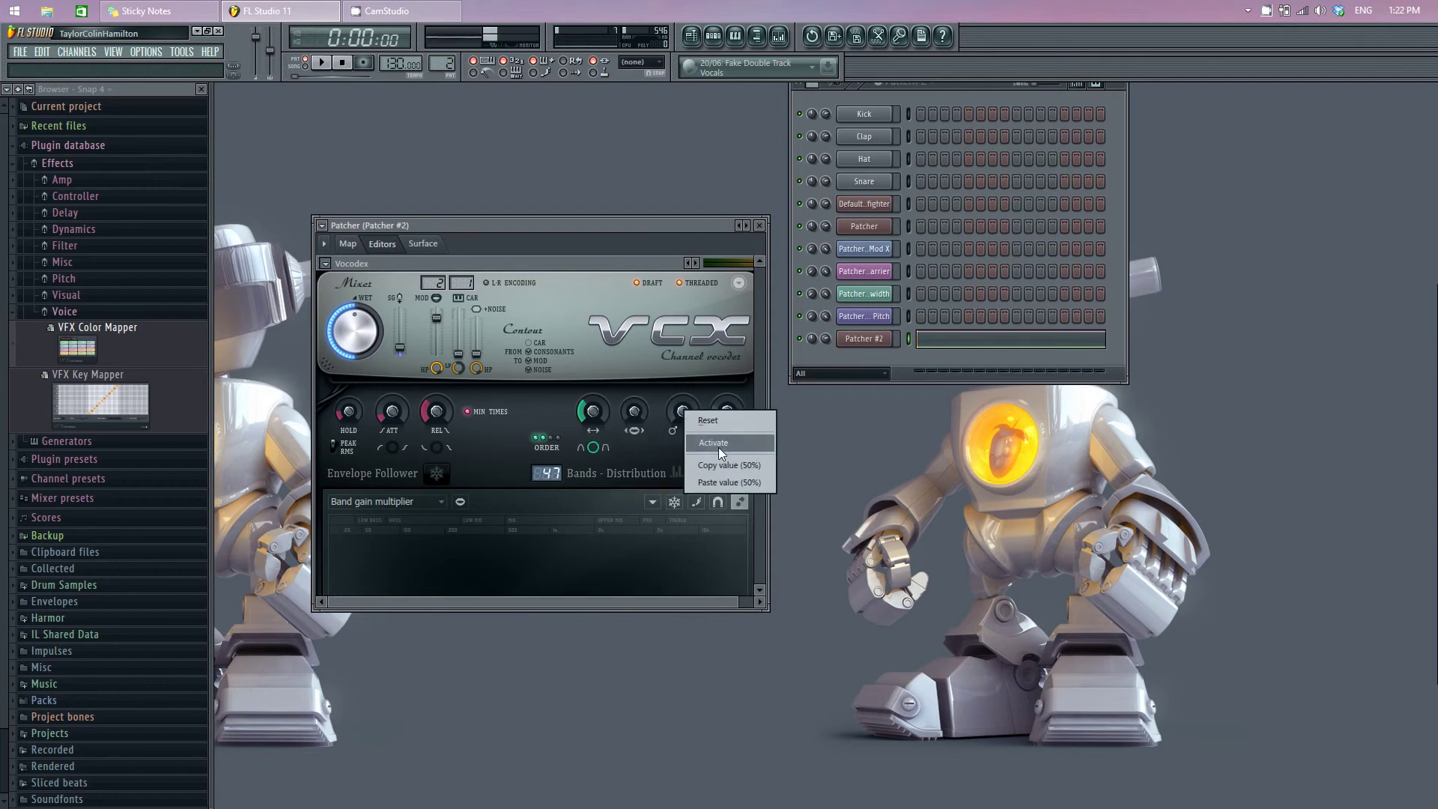
pyautogui.click(717, 446)
# Connect the surface's Bandwidth and Pitch knobs to the matching Vocodex parameter inputs in the map
pyautogui.click(348, 244)
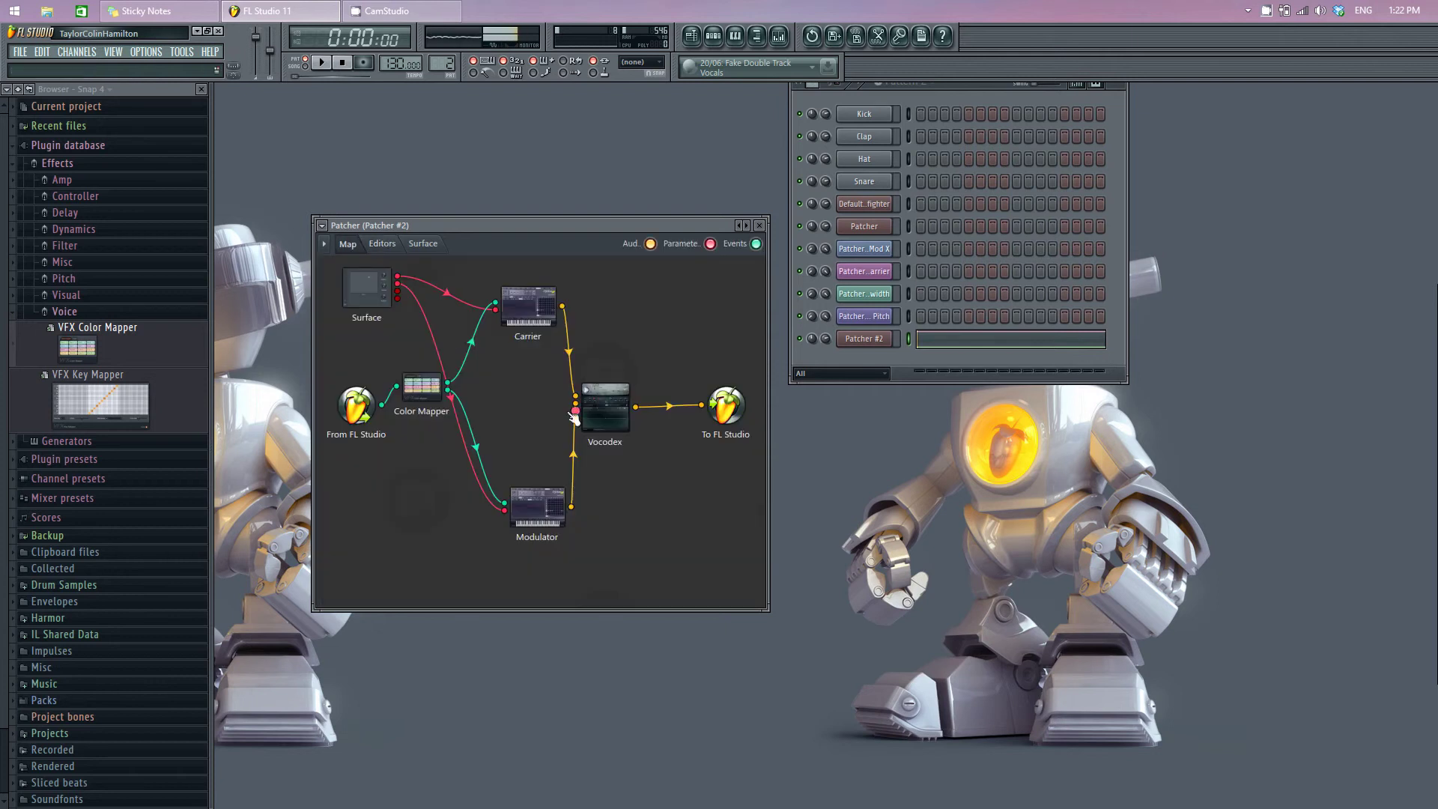
pyautogui.moveTo(578, 414); pyautogui.dragTo(401, 297)
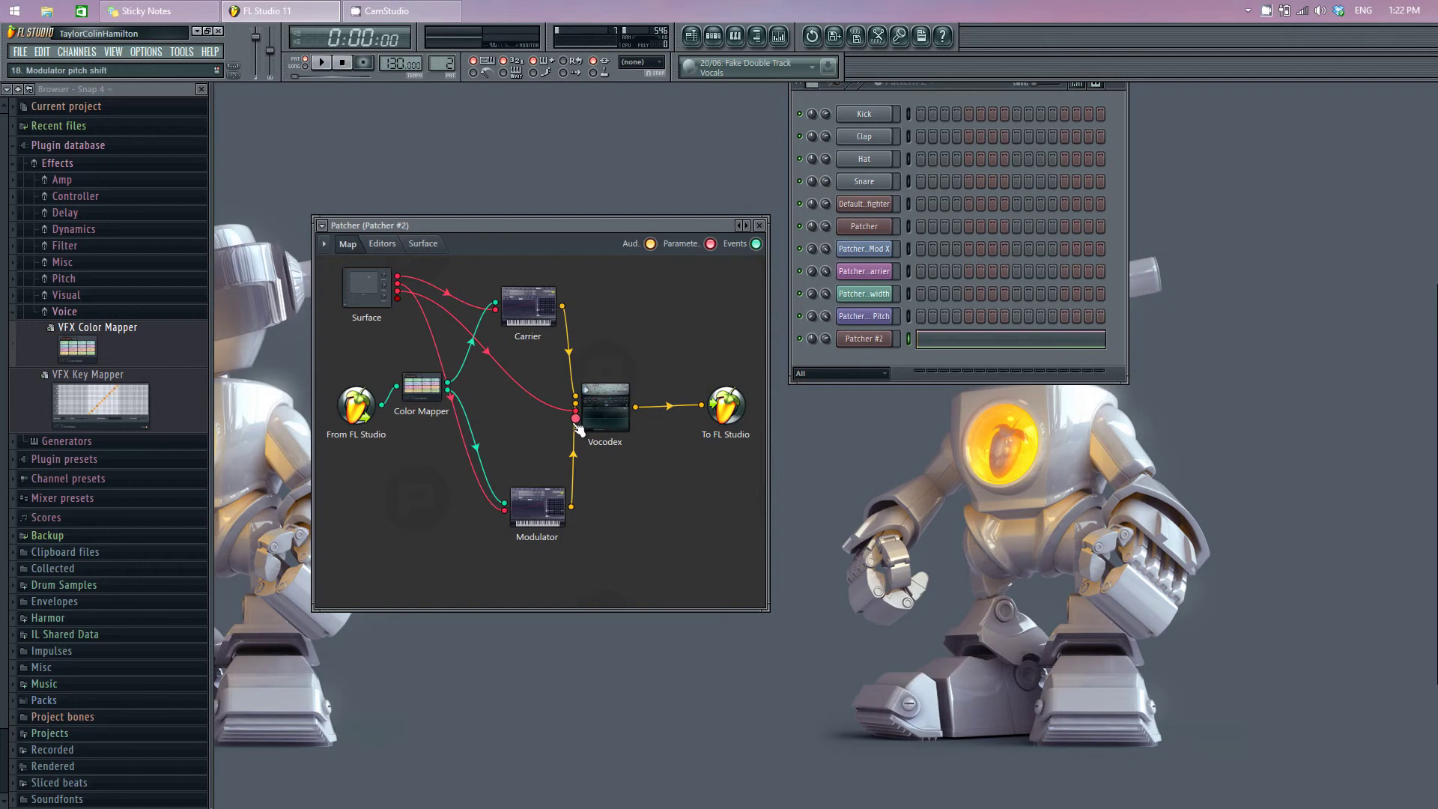
pyautogui.moveTo(577, 421); pyautogui.dragTo(401, 301)
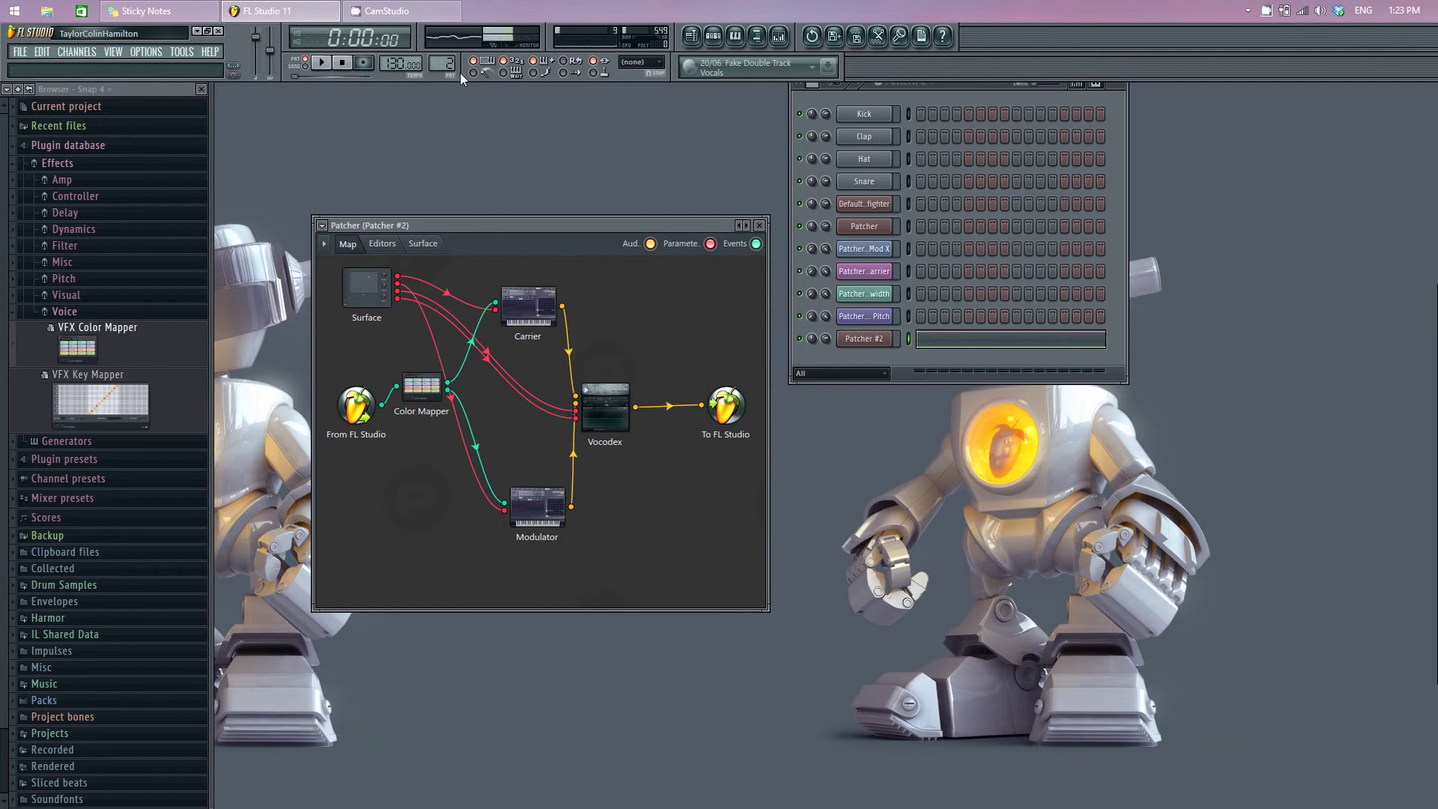
# Copy the B3, F#3 and E3 notes from the original Patcher channel's piano roll in Pattern 1
pyautogui.scroll(-1, 451, 68)
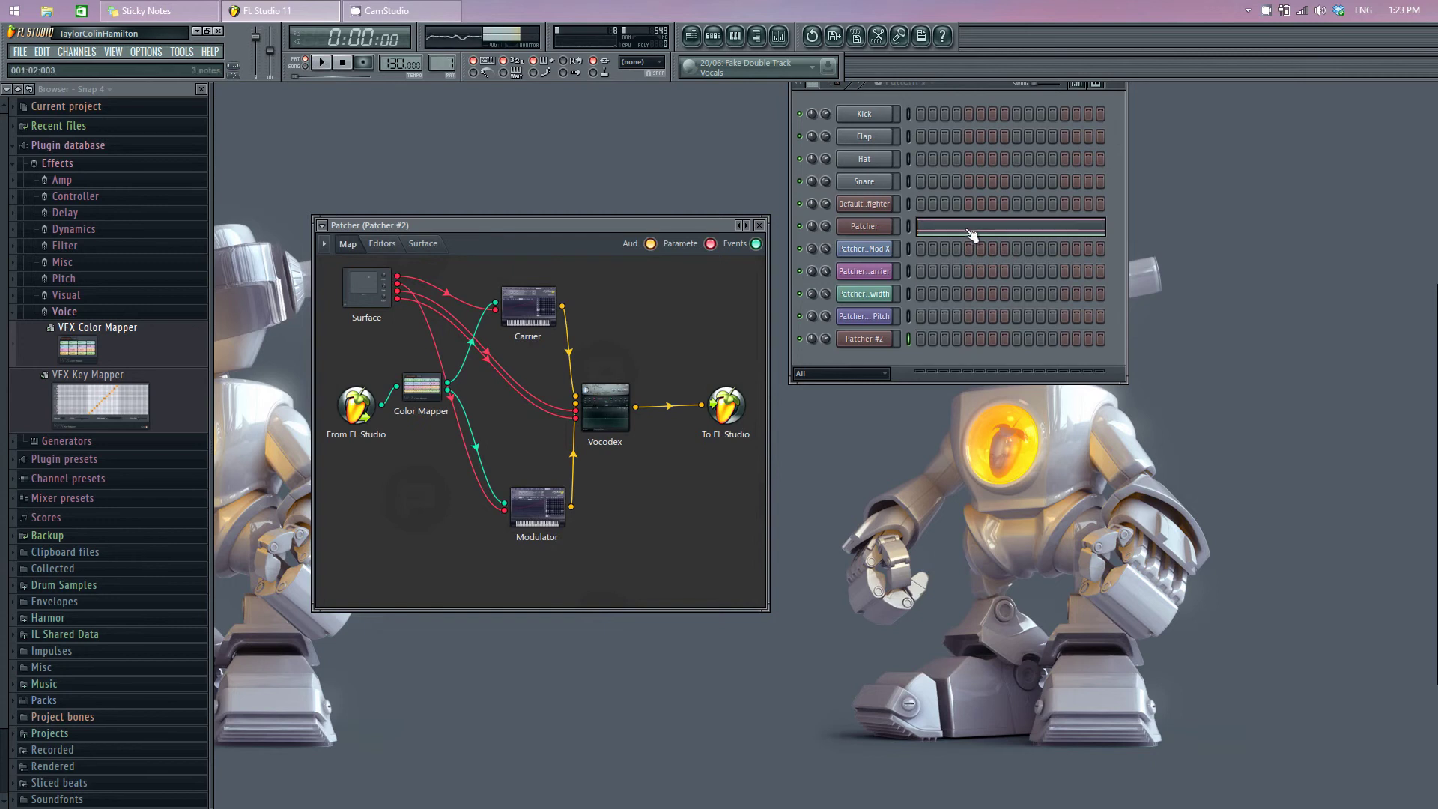
pyautogui.click(972, 234)
pyautogui.moveTo(594, 238); pyautogui.dragTo(626, 523)
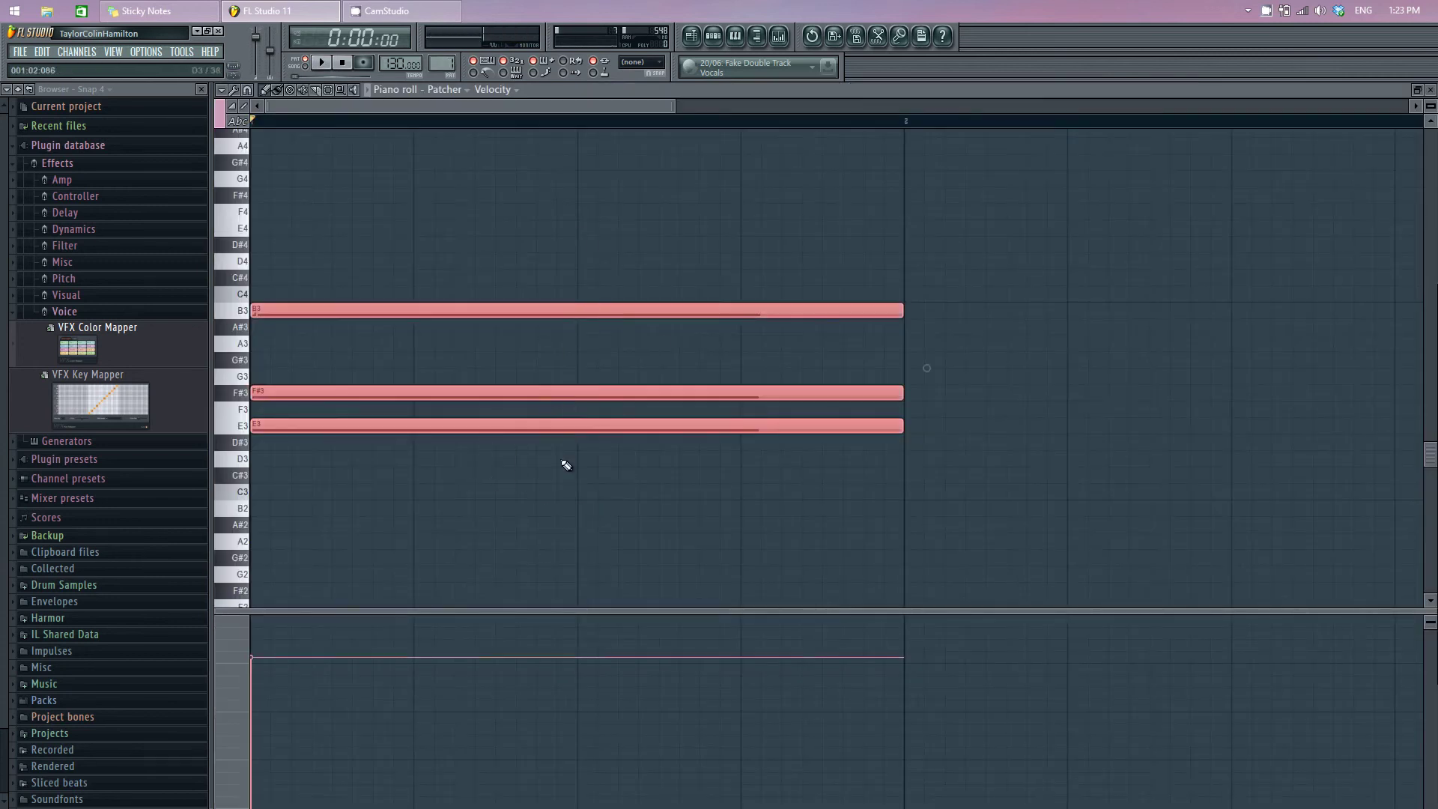
pyautogui.click(1418, 90)
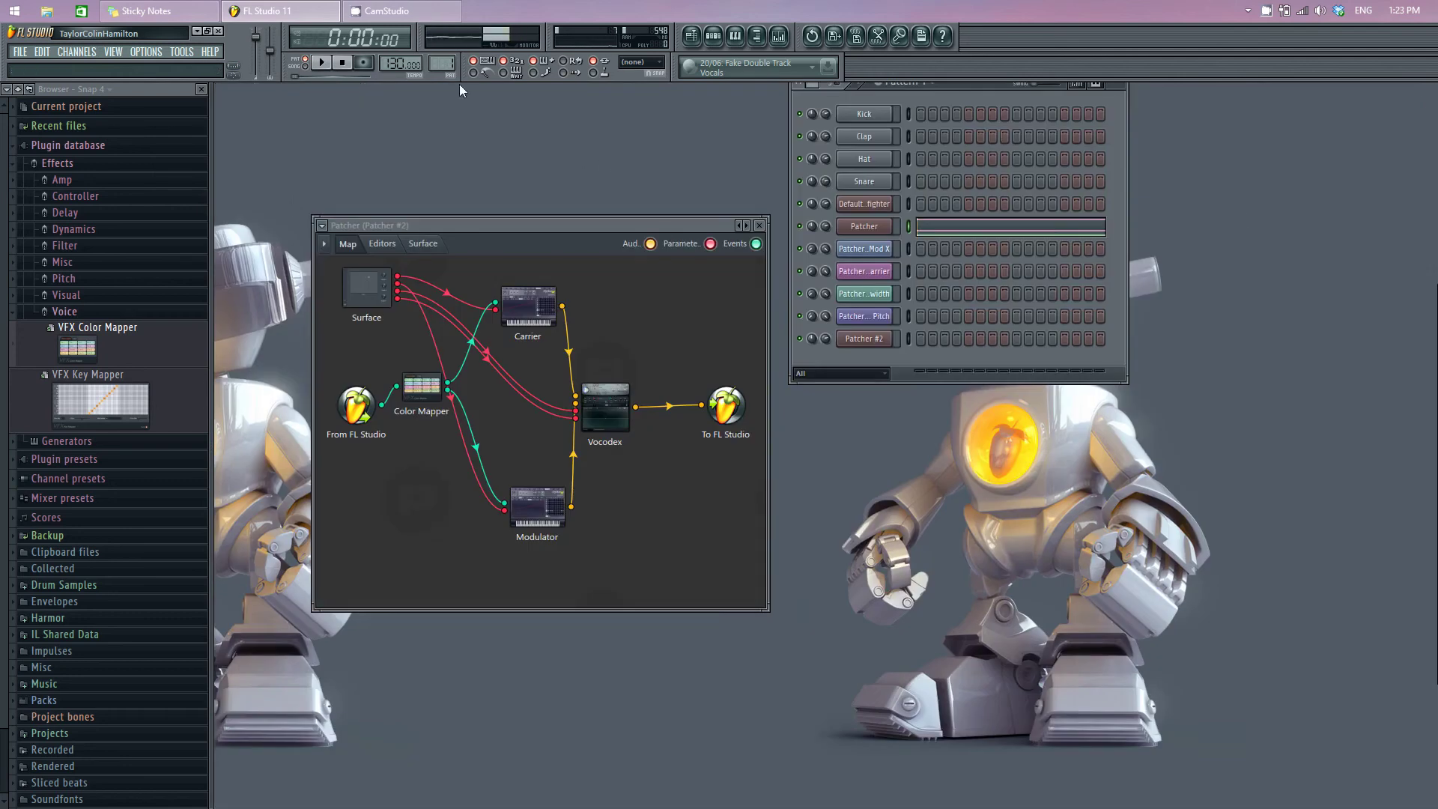
# Replace the C6 and C5 notes in the Patcher #2 piano roll of Pattern 2 with the copied chord
pyautogui.click(926, 346)
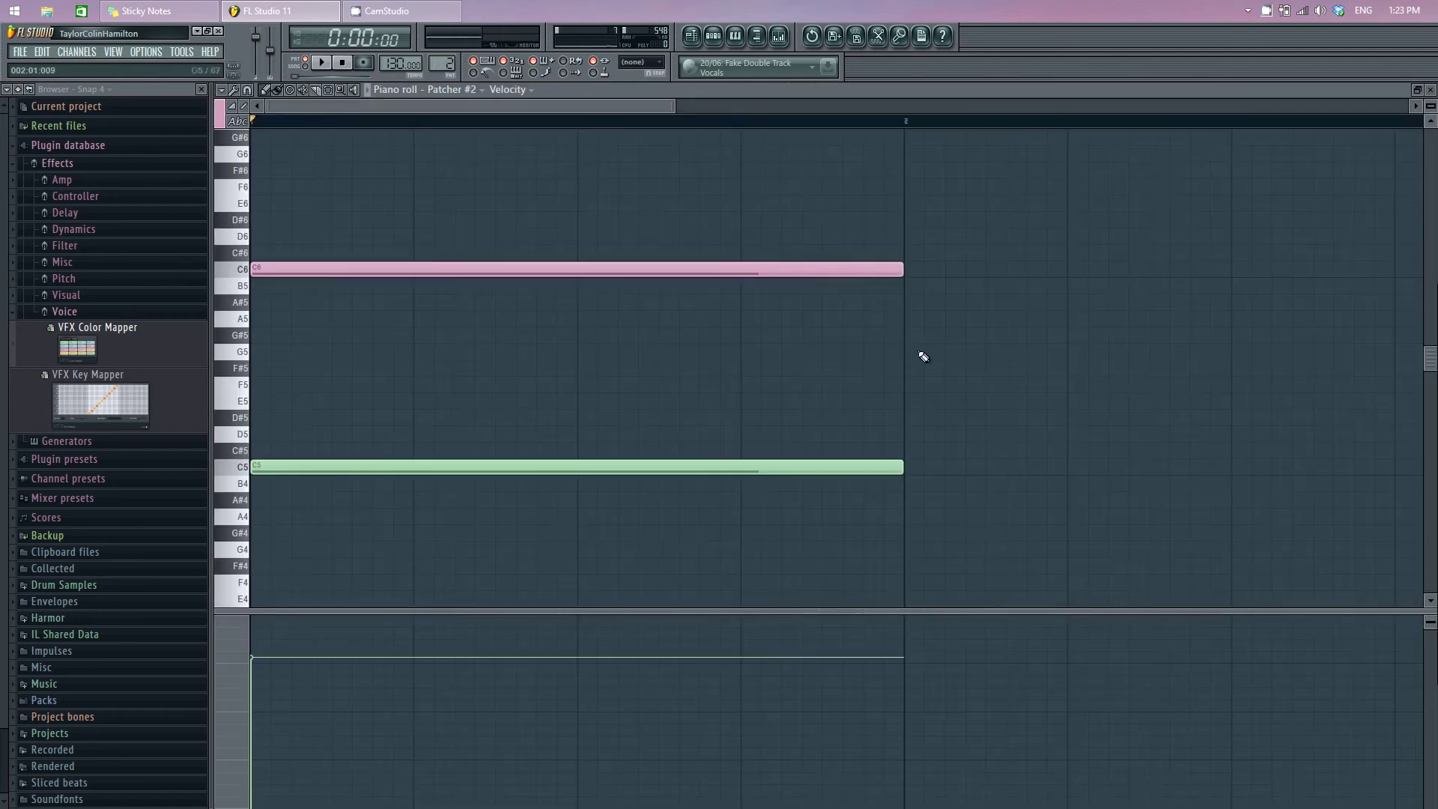
pyautogui.moveTo(817, 232); pyautogui.dragTo(788, 523)
pyautogui.press('Delete')
pyautogui.hotkey('ctrl', 'v')
pyautogui.scroll(-9, 907, 541)
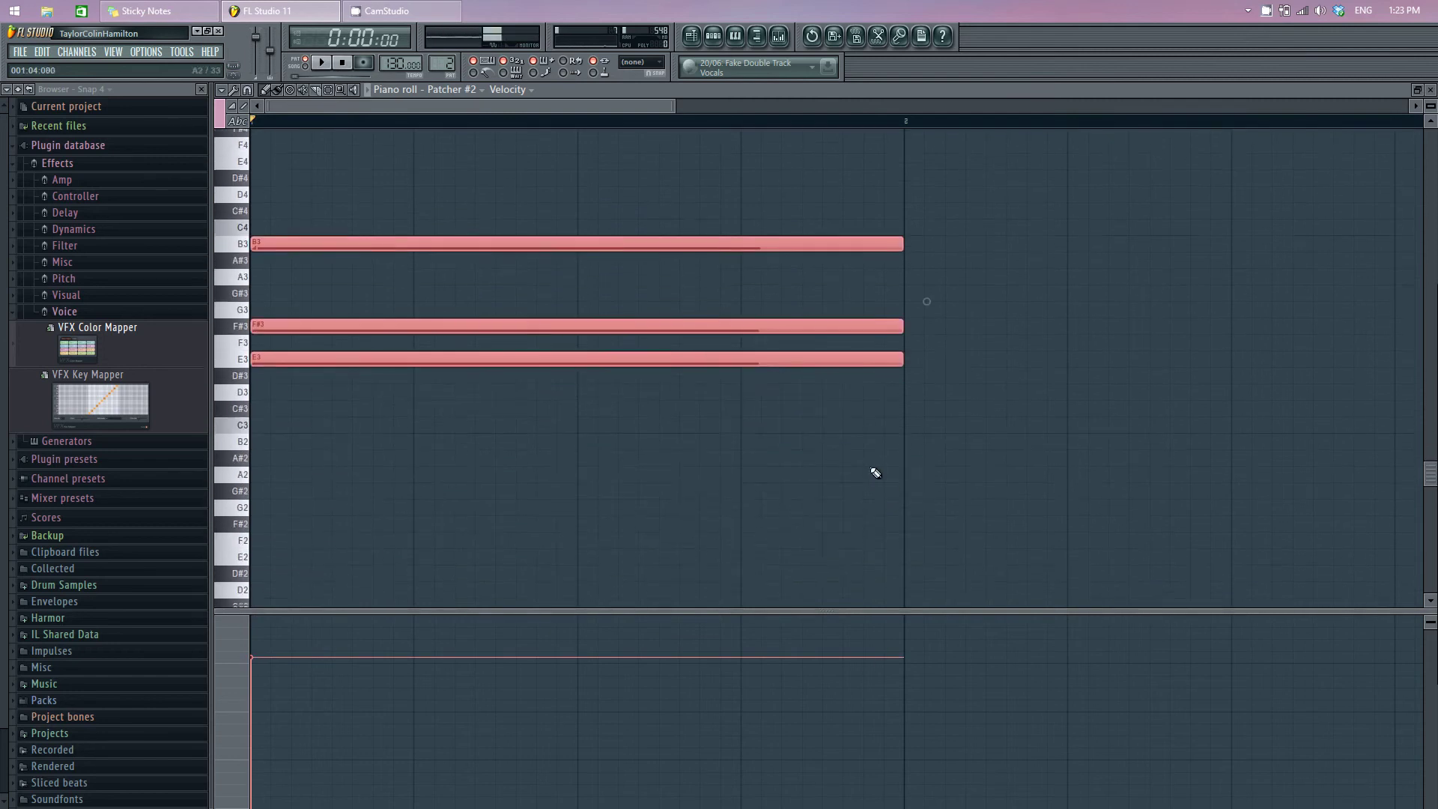
pyautogui.hotkey('ctrl', 'd')
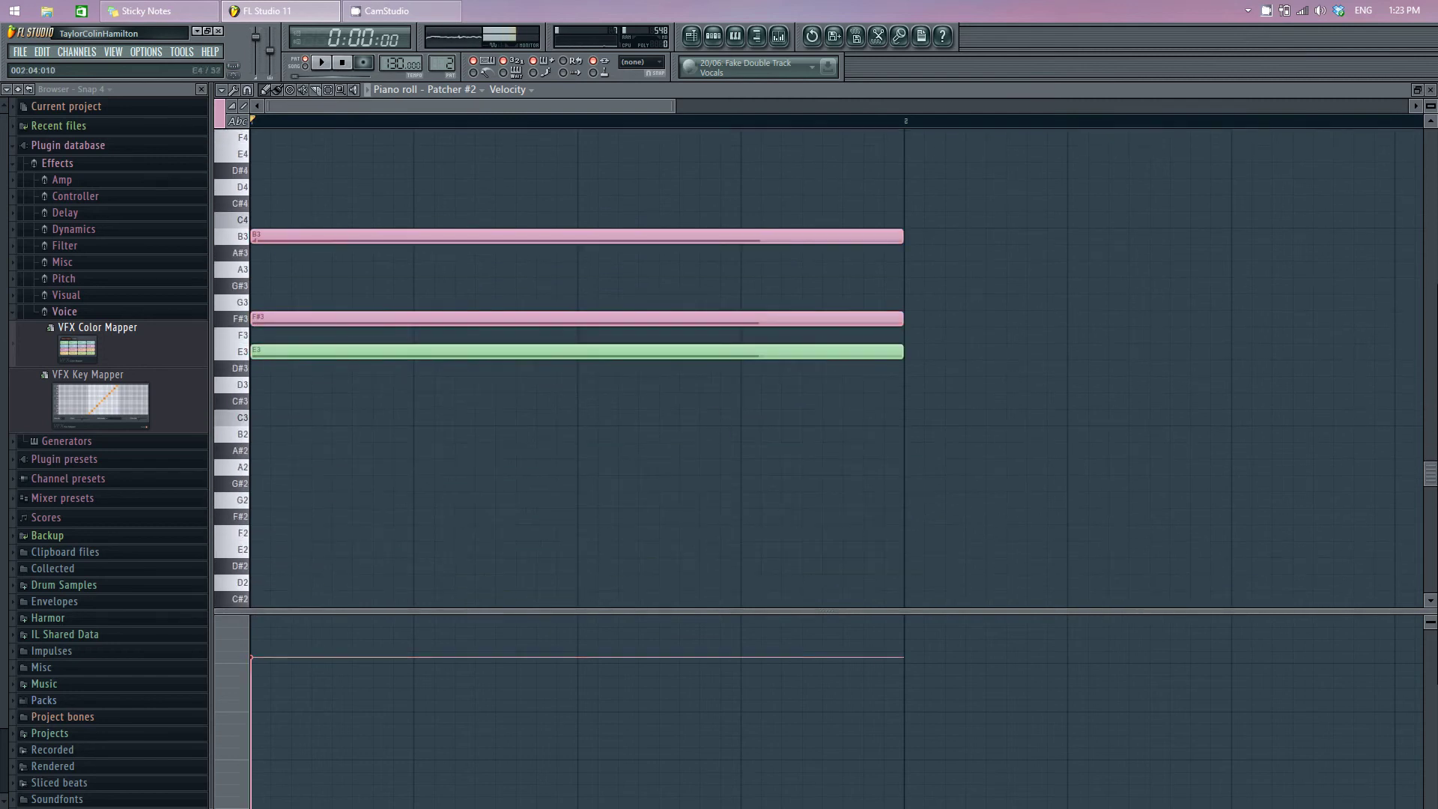
pyautogui.click(1433, 89)
# Remove the Pattern 1 clip from Track 1 and place a Pattern 2 clip on Track 9 at the start of the playlist
pyautogui.click(700, 33)
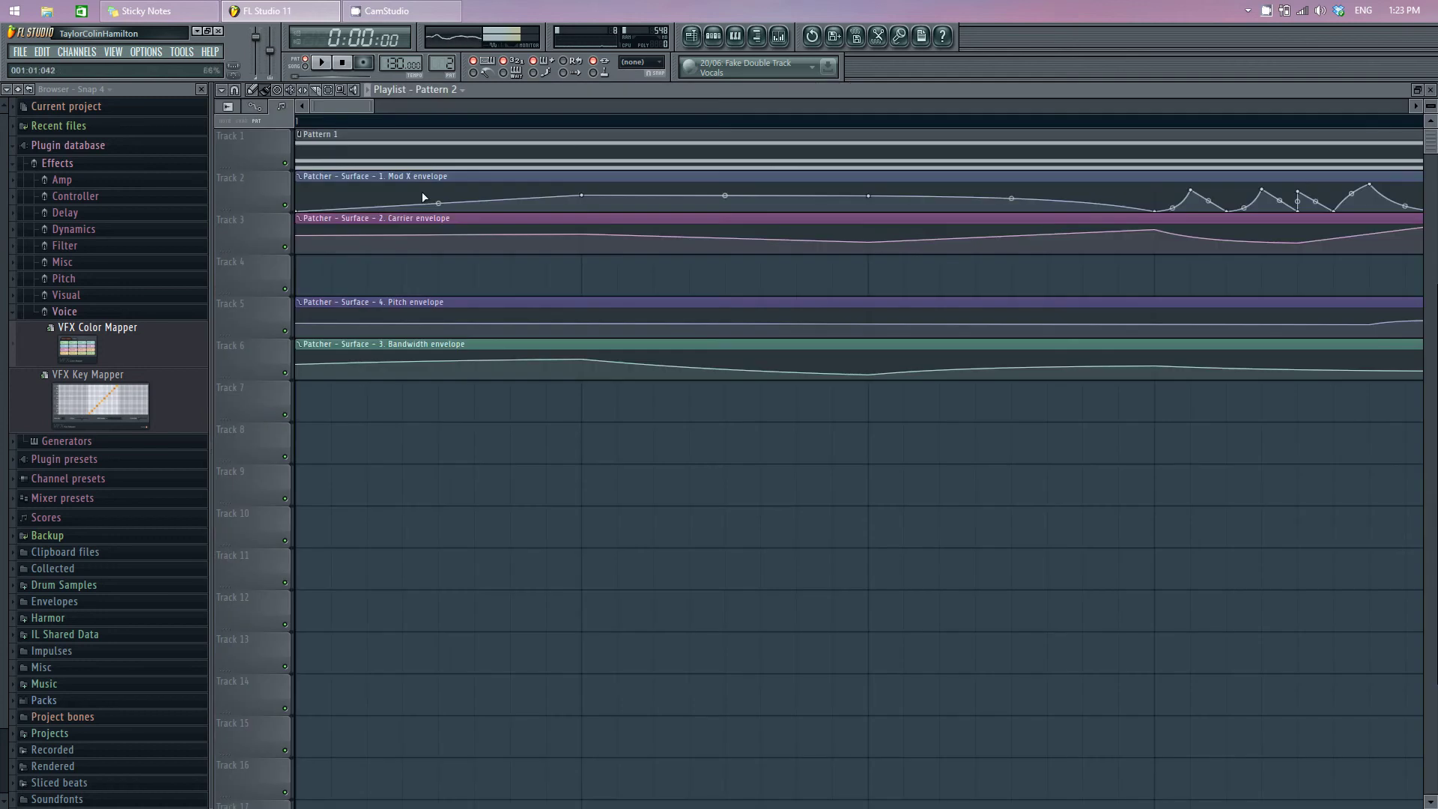
pyautogui.click(389, 490)
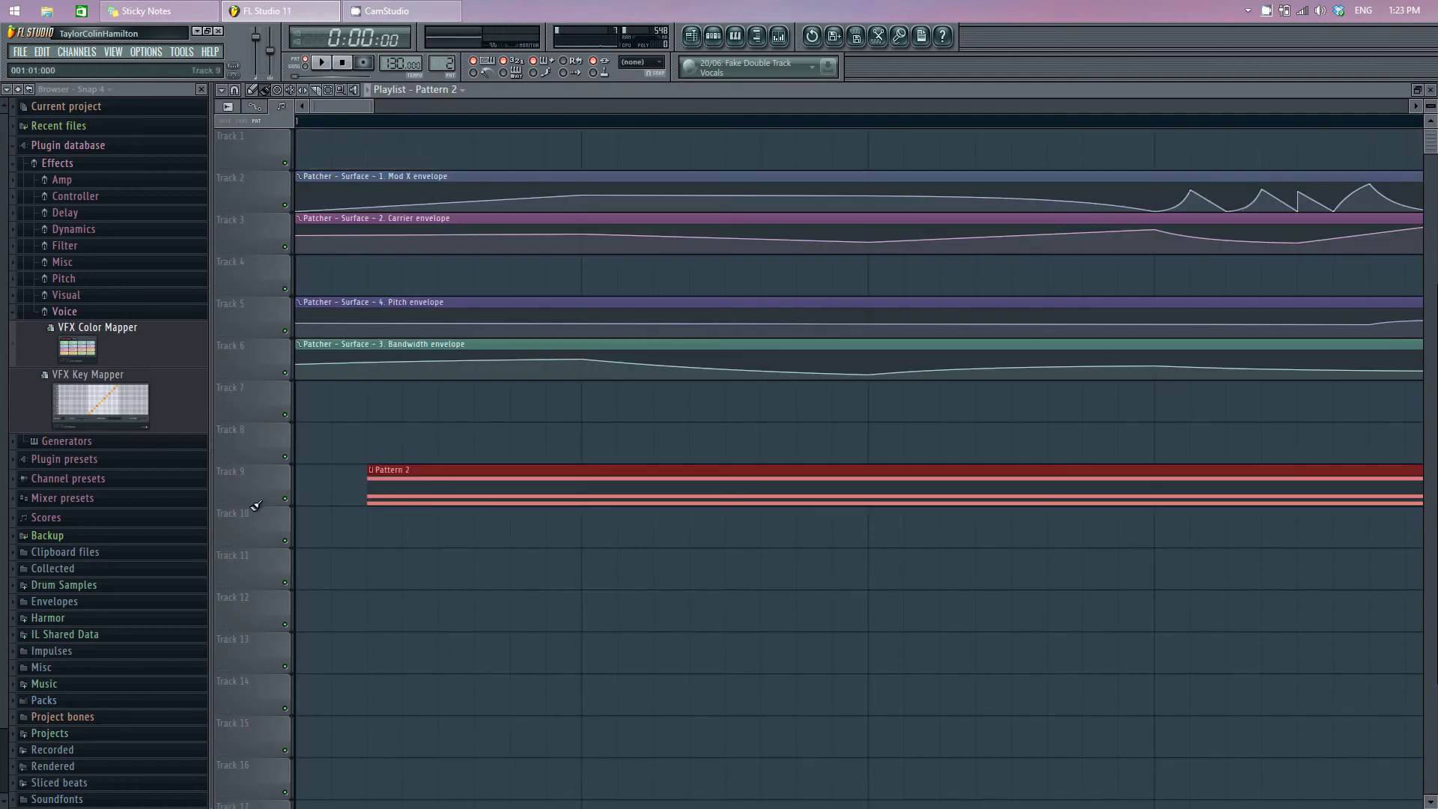
pyautogui.moveTo(597, 471); pyautogui.dragTo(427, 472)
pyautogui.moveTo(561, 405); pyautogui.dragTo(452, 407)
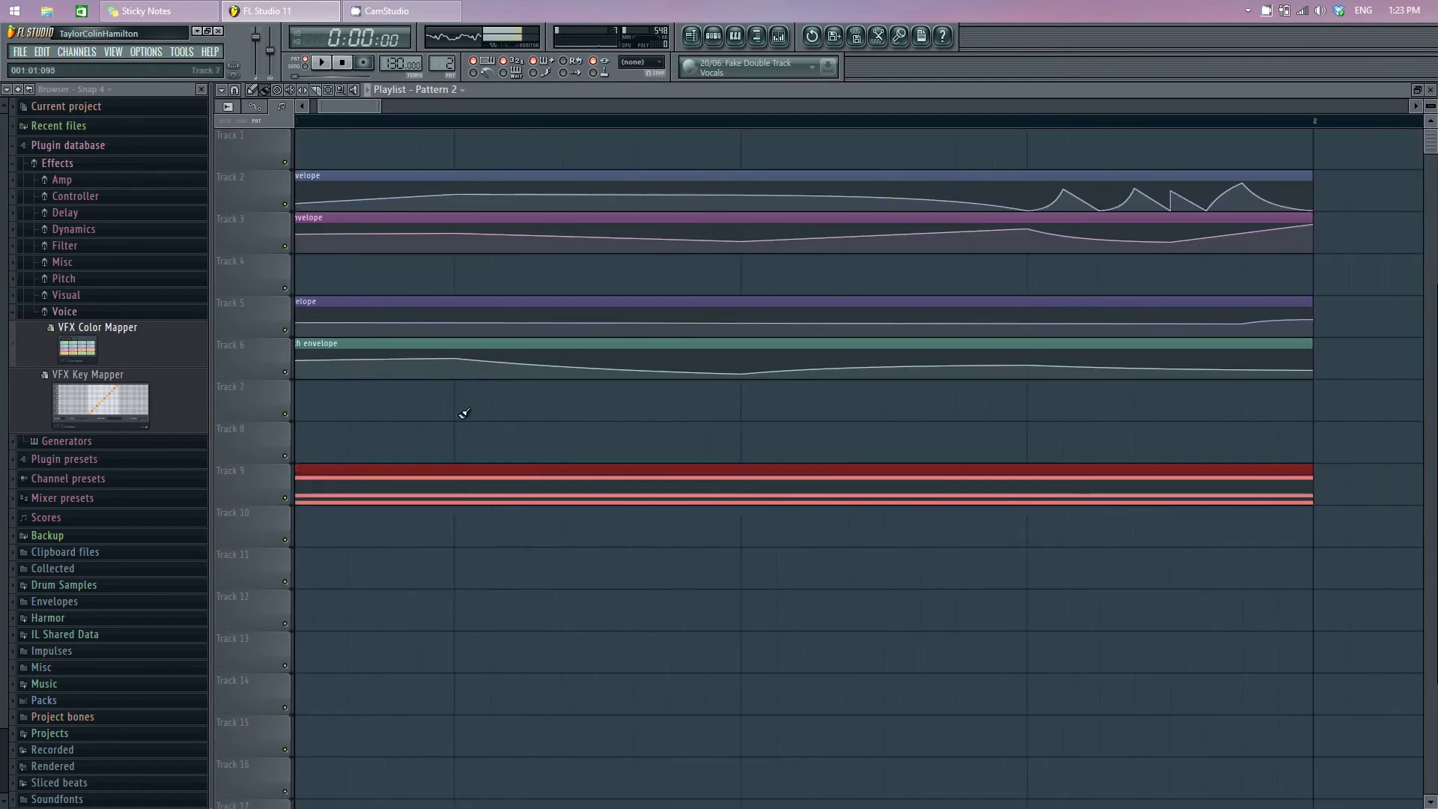
pyautogui.scroll(-3, 451, 404)
pyautogui.scroll(1, 414, 227)
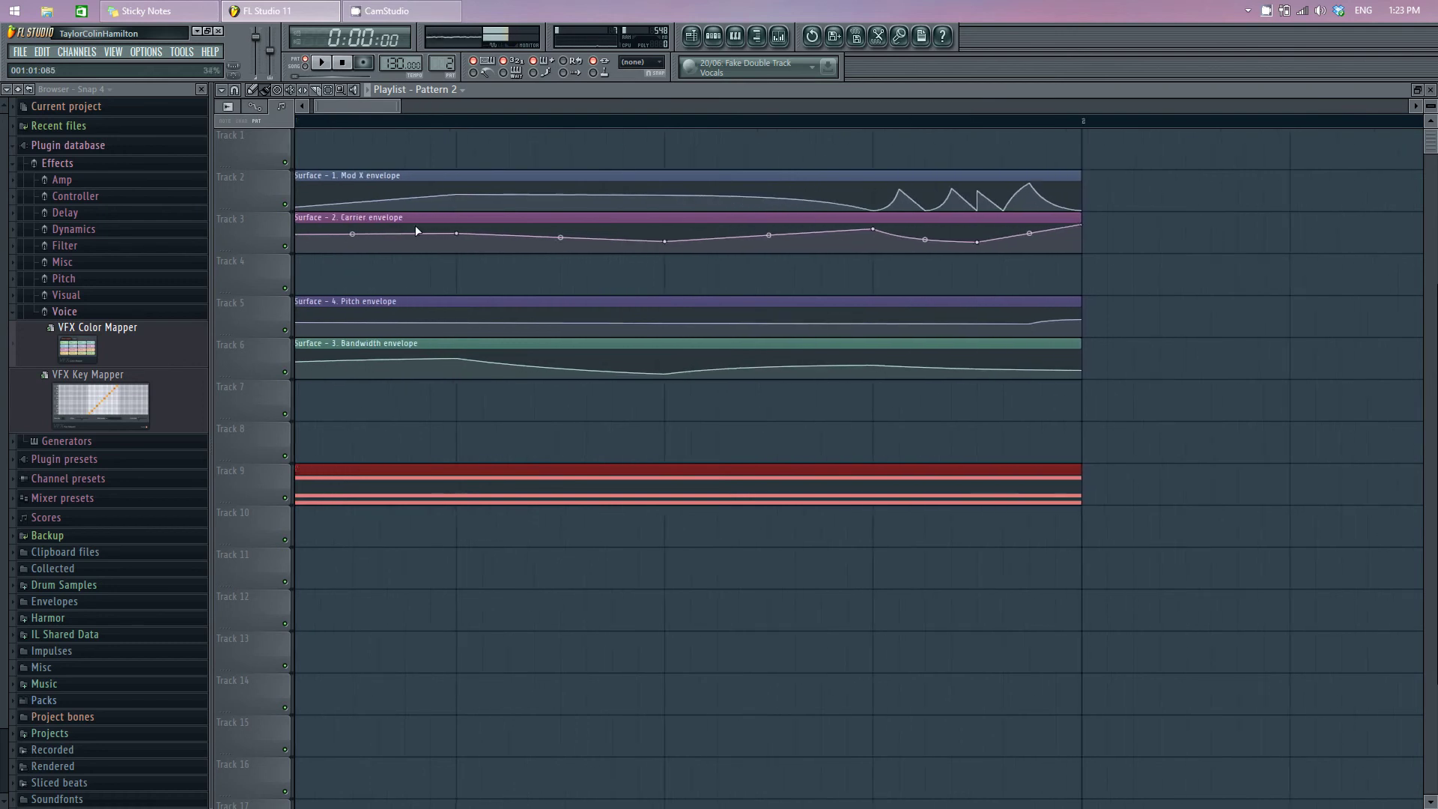
pyautogui.scroll(1, 319, 103)
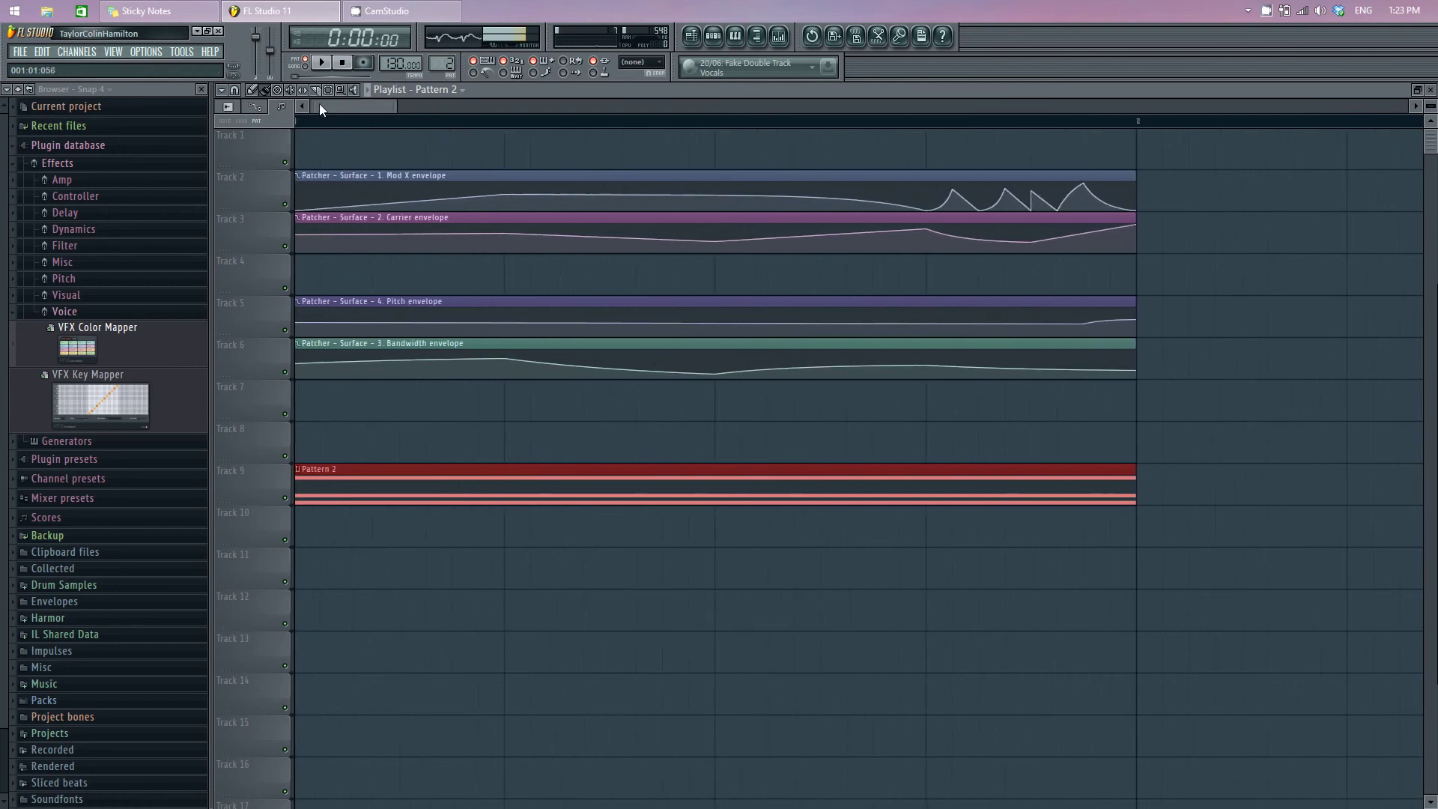
pyautogui.keyDown('ctrl'); pyautogui.click(453, 434); pyautogui.keyUp('ctrl')
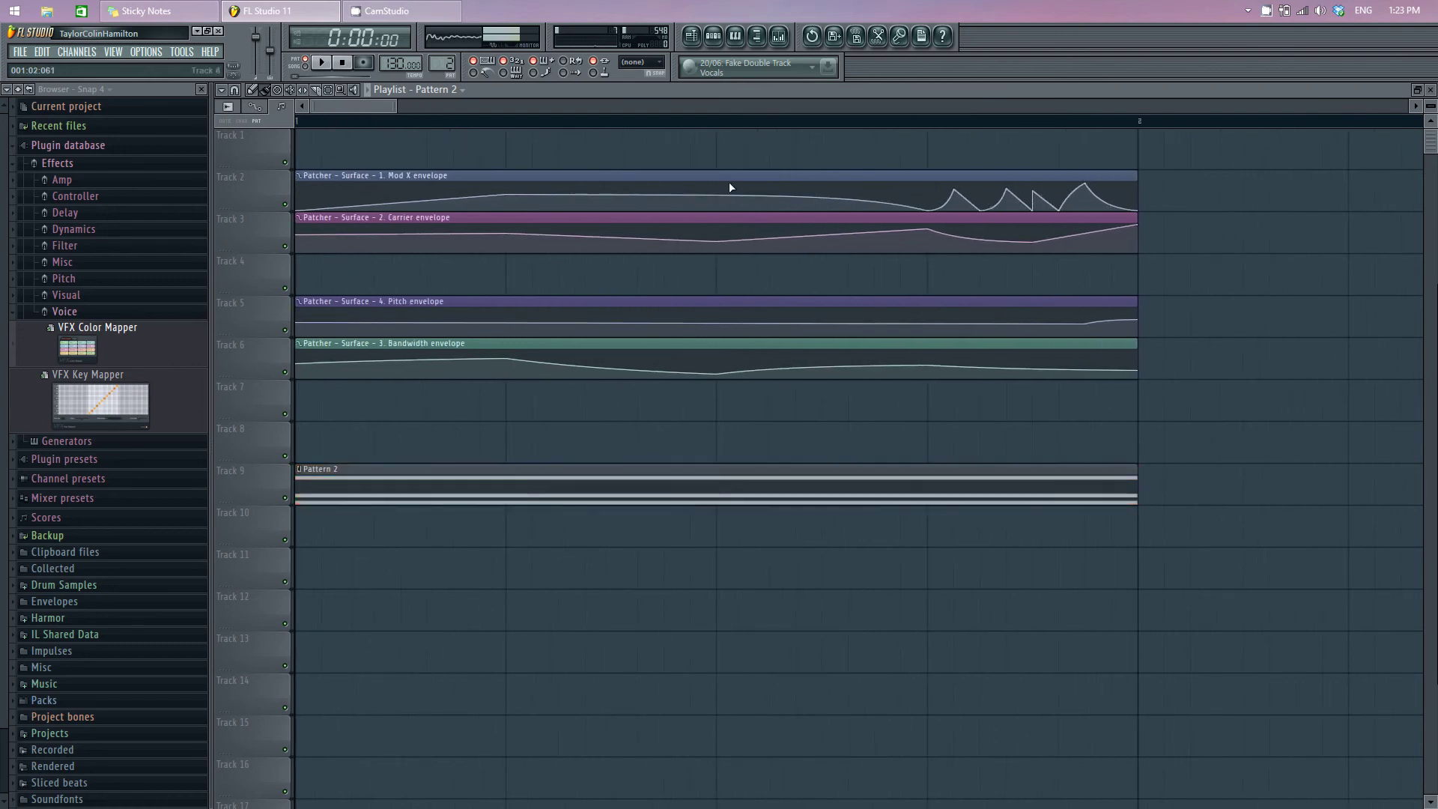
# Open the Patcher #2 control surface, turn off its edit mode and close the channel settings window
pyautogui.click(716, 41)
pyautogui.click(864, 339)
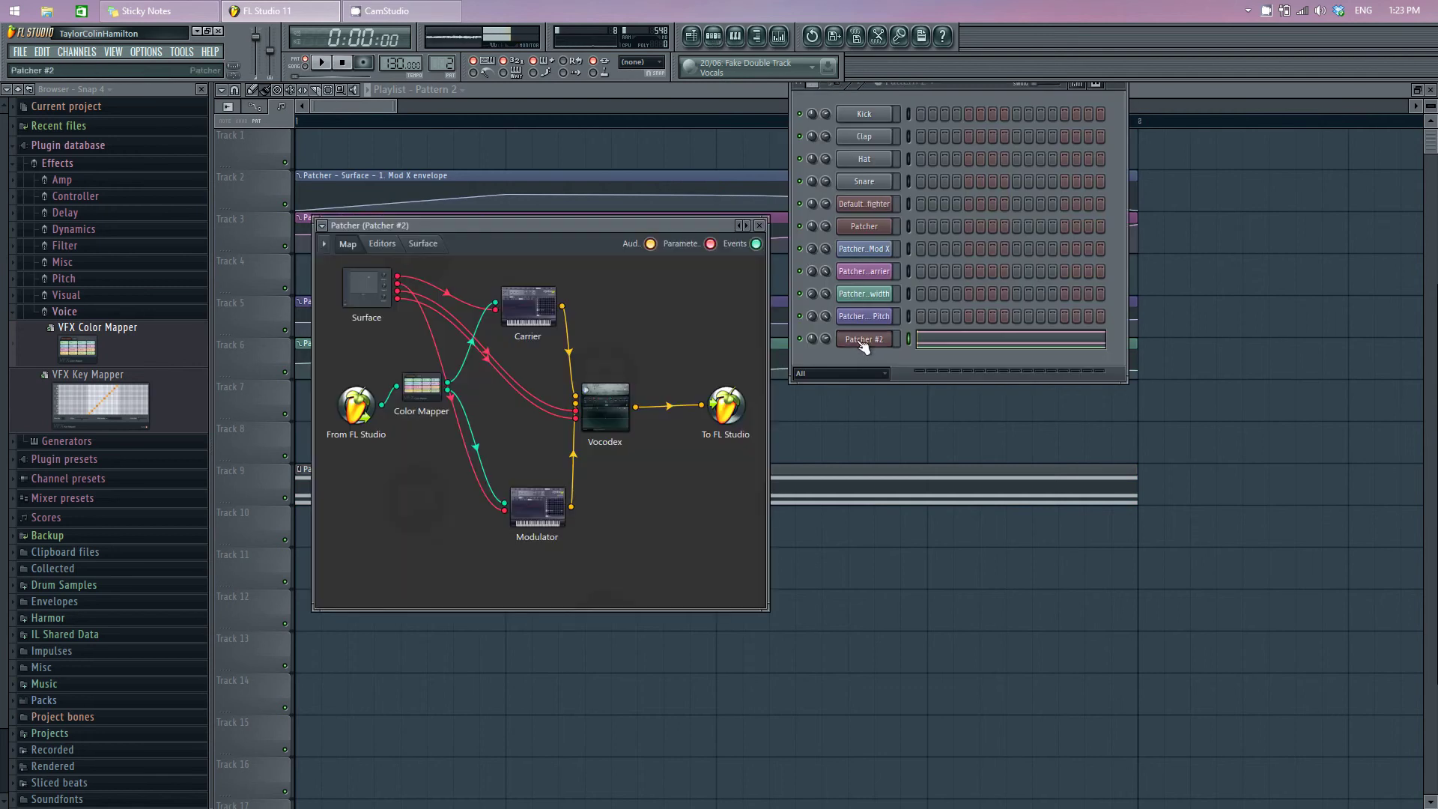
pyautogui.click(423, 245)
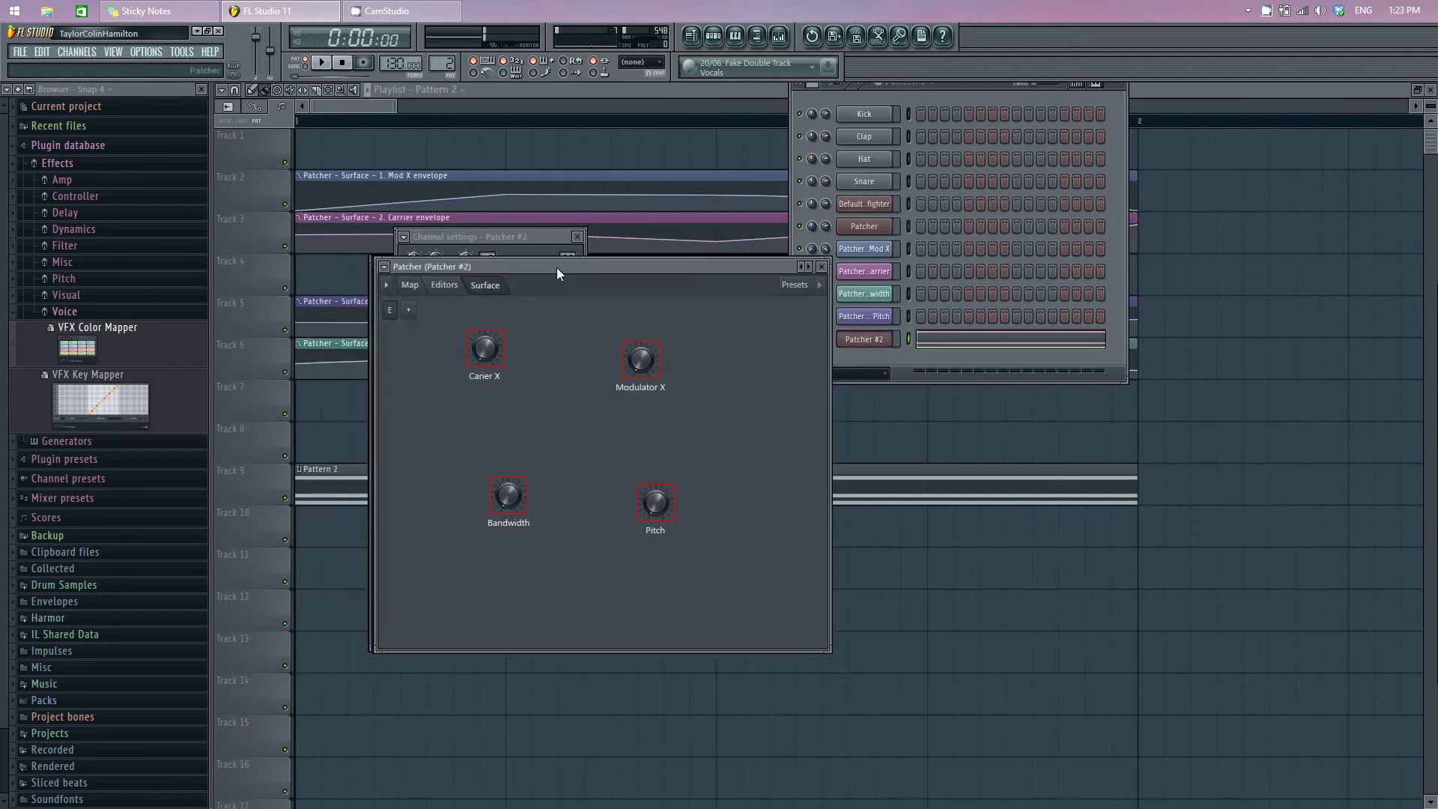
pyautogui.click(523, 367)
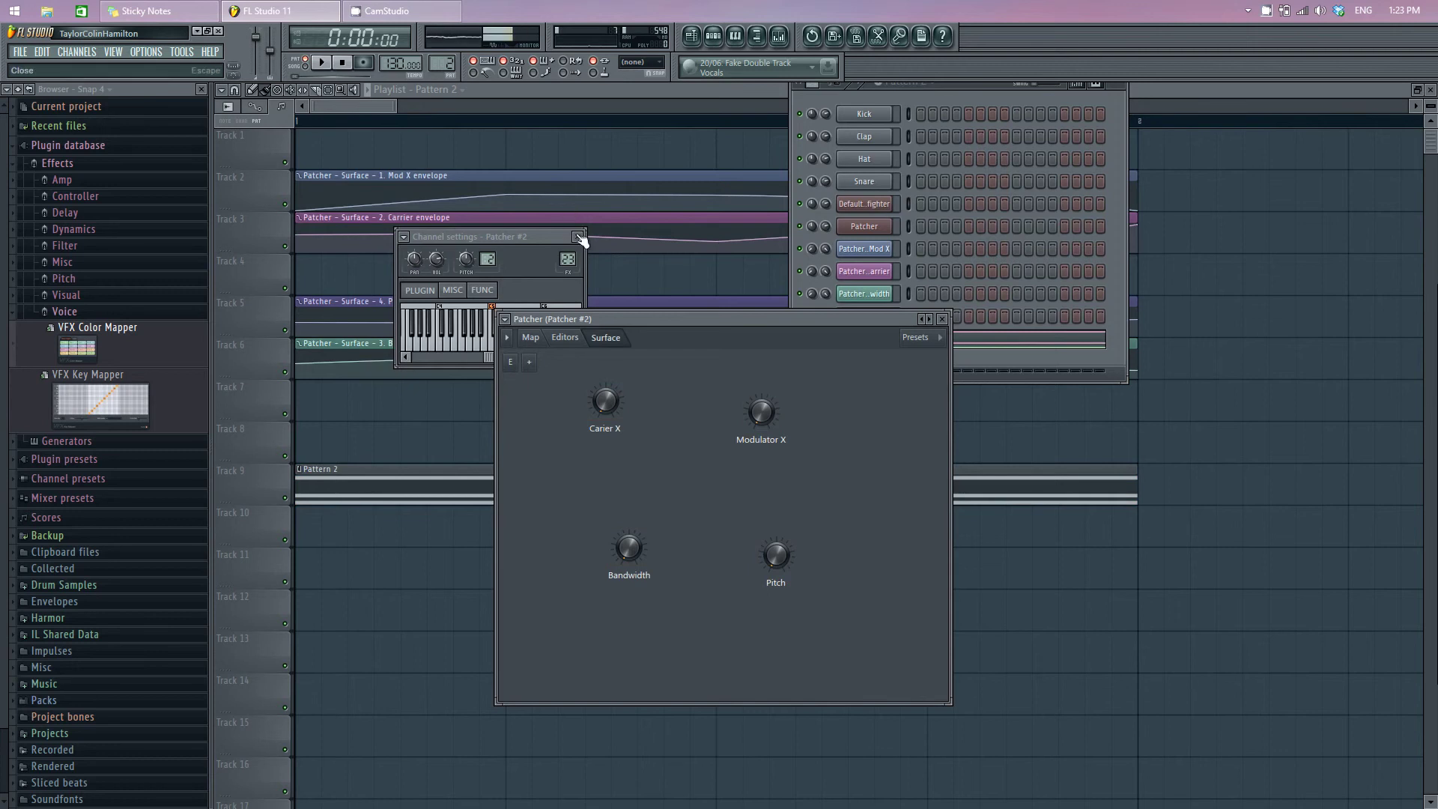
pyautogui.click(742, 320)
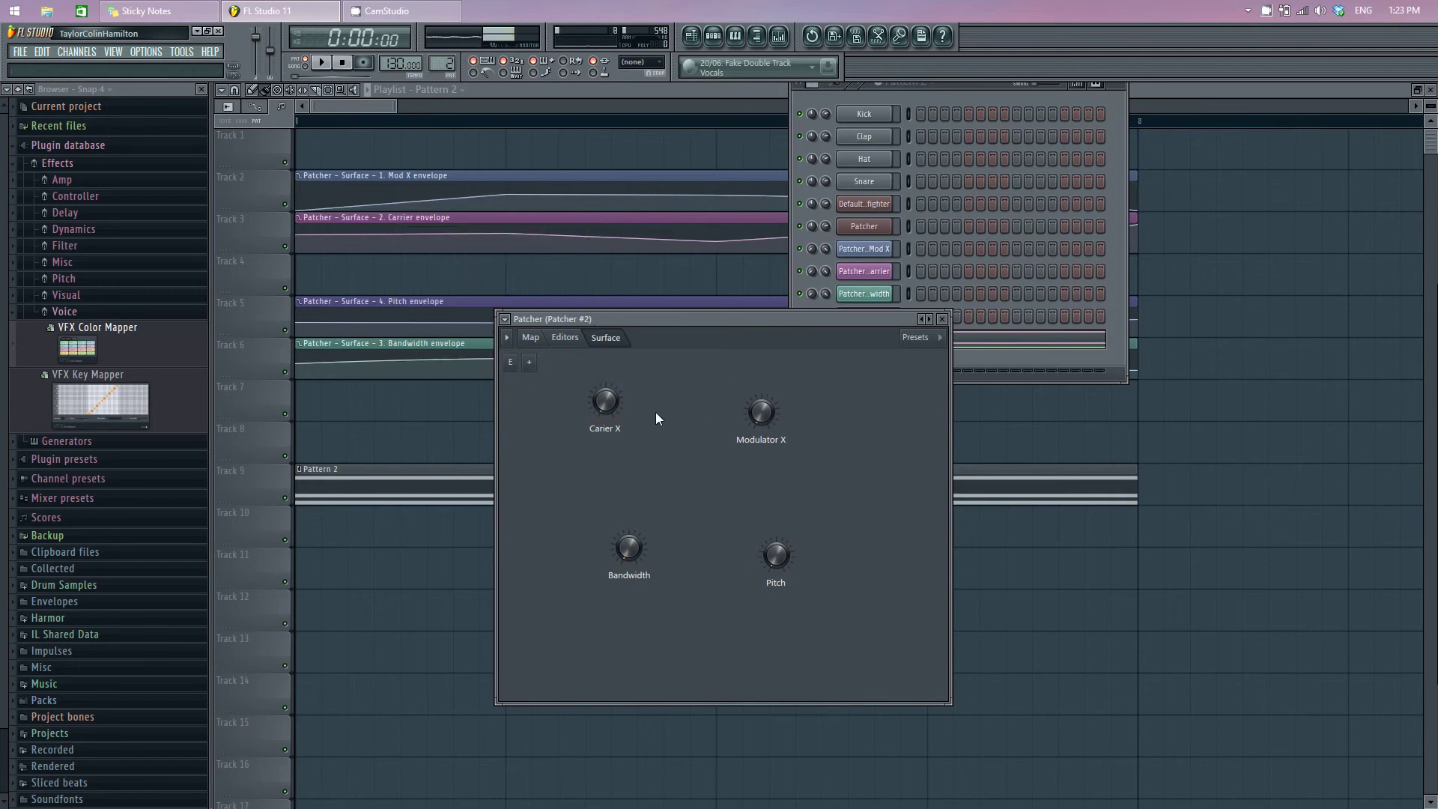
# Activate the Modulator X knob on the Patcher #2 surface and link it to the Patcher - Surface - 1. Mod X automation clip
pyautogui.rightClick(745, 403)
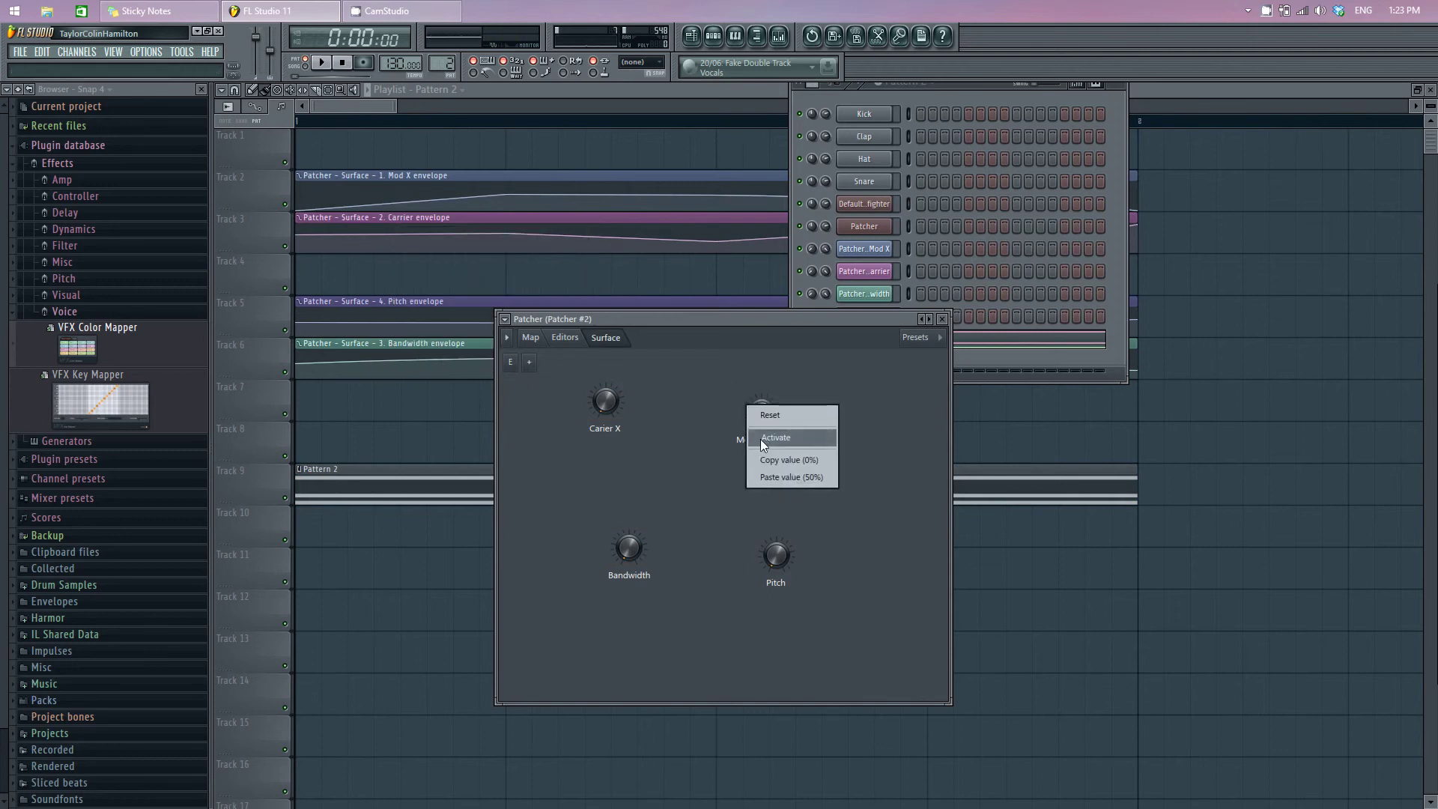
pyautogui.click(761, 439)
pyautogui.rightClick(762, 419)
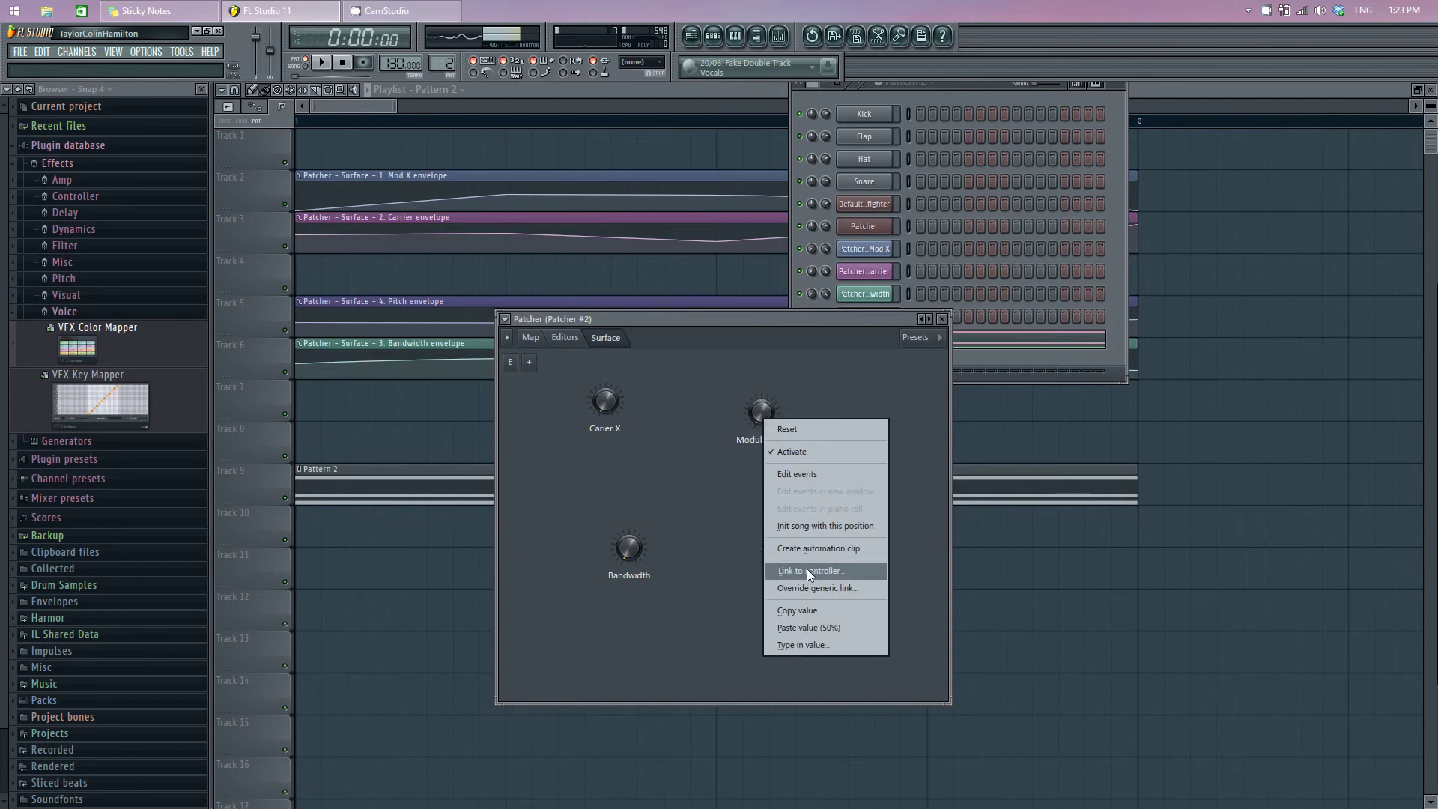
pyautogui.click(806, 569)
pyautogui.click(710, 417)
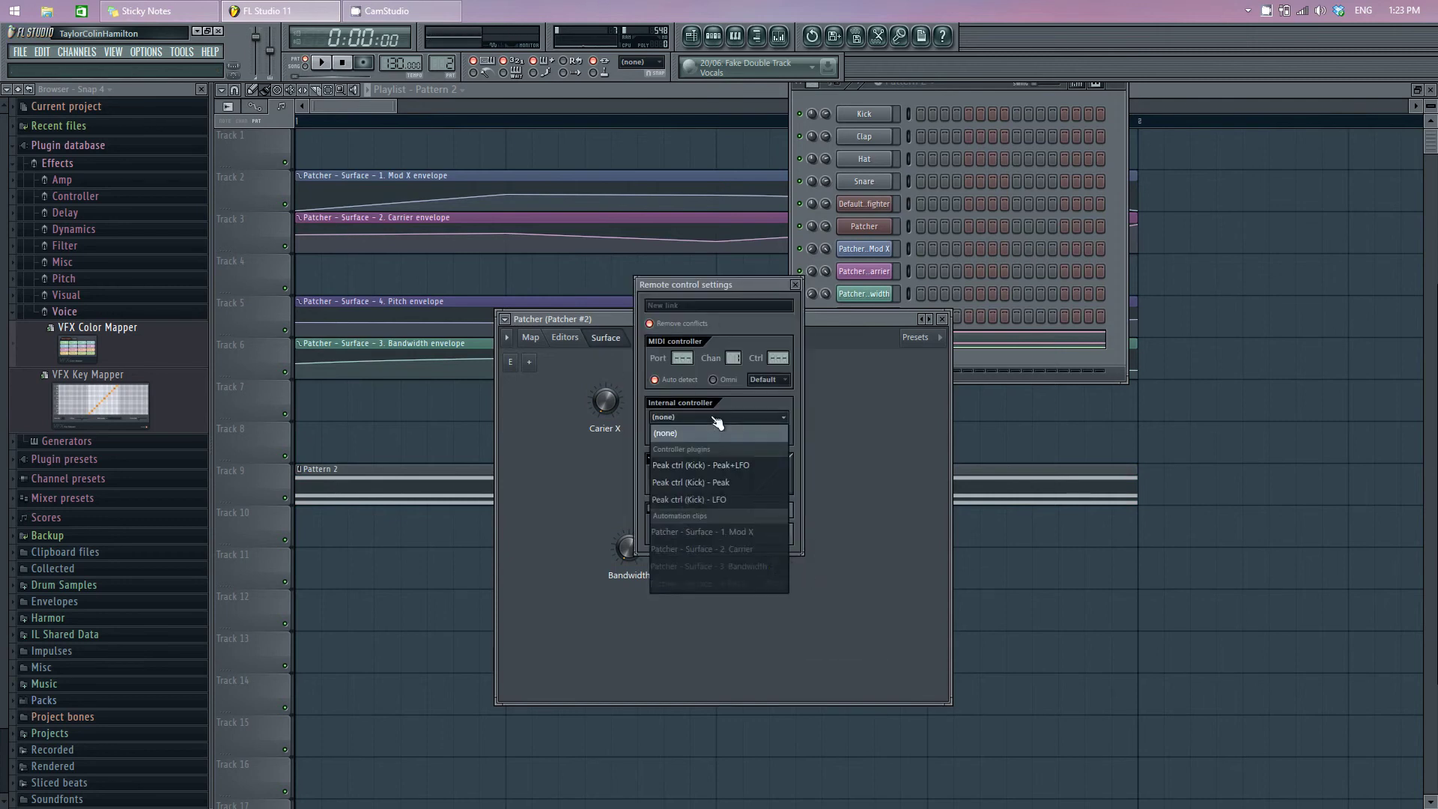
pyautogui.click(708, 532)
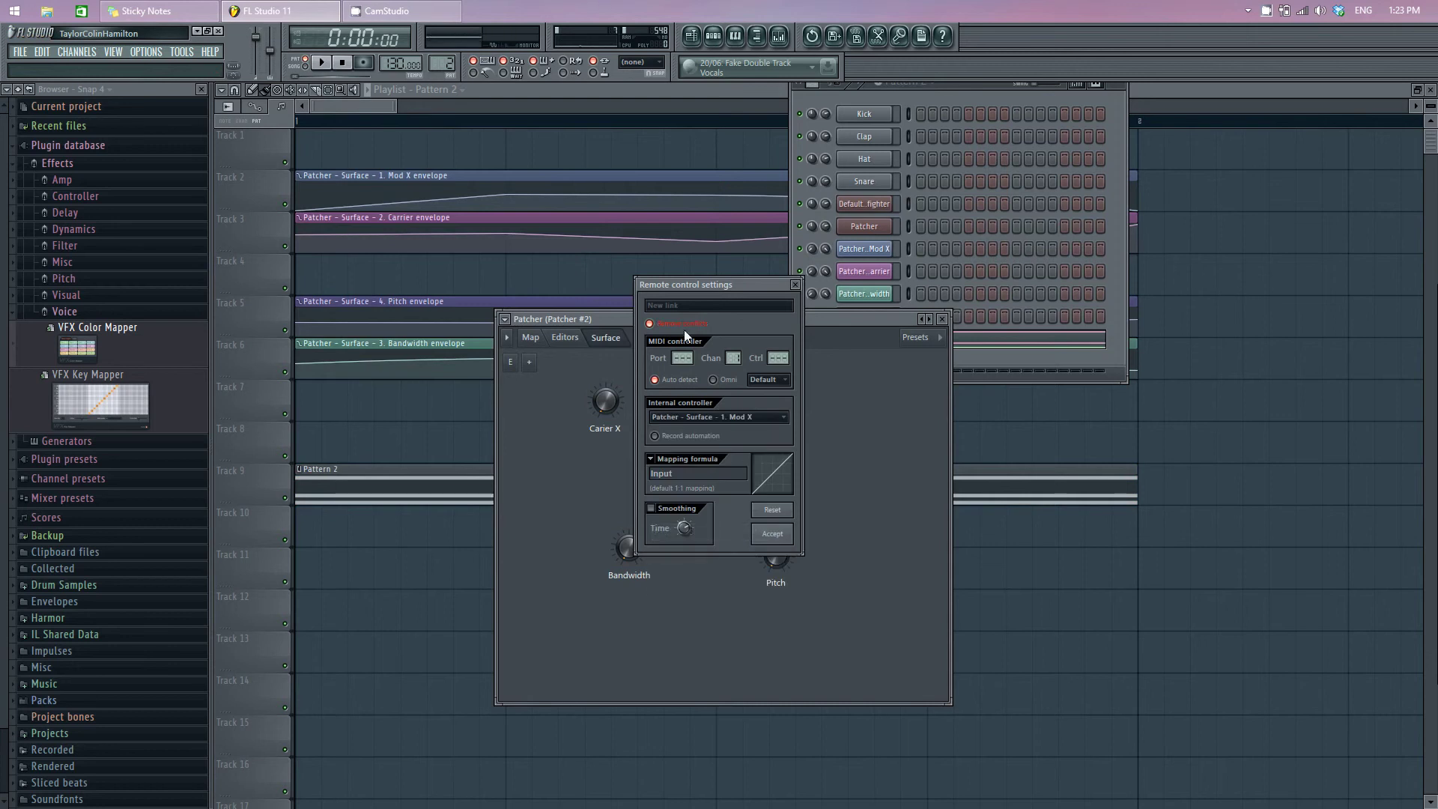
pyautogui.click(772, 534)
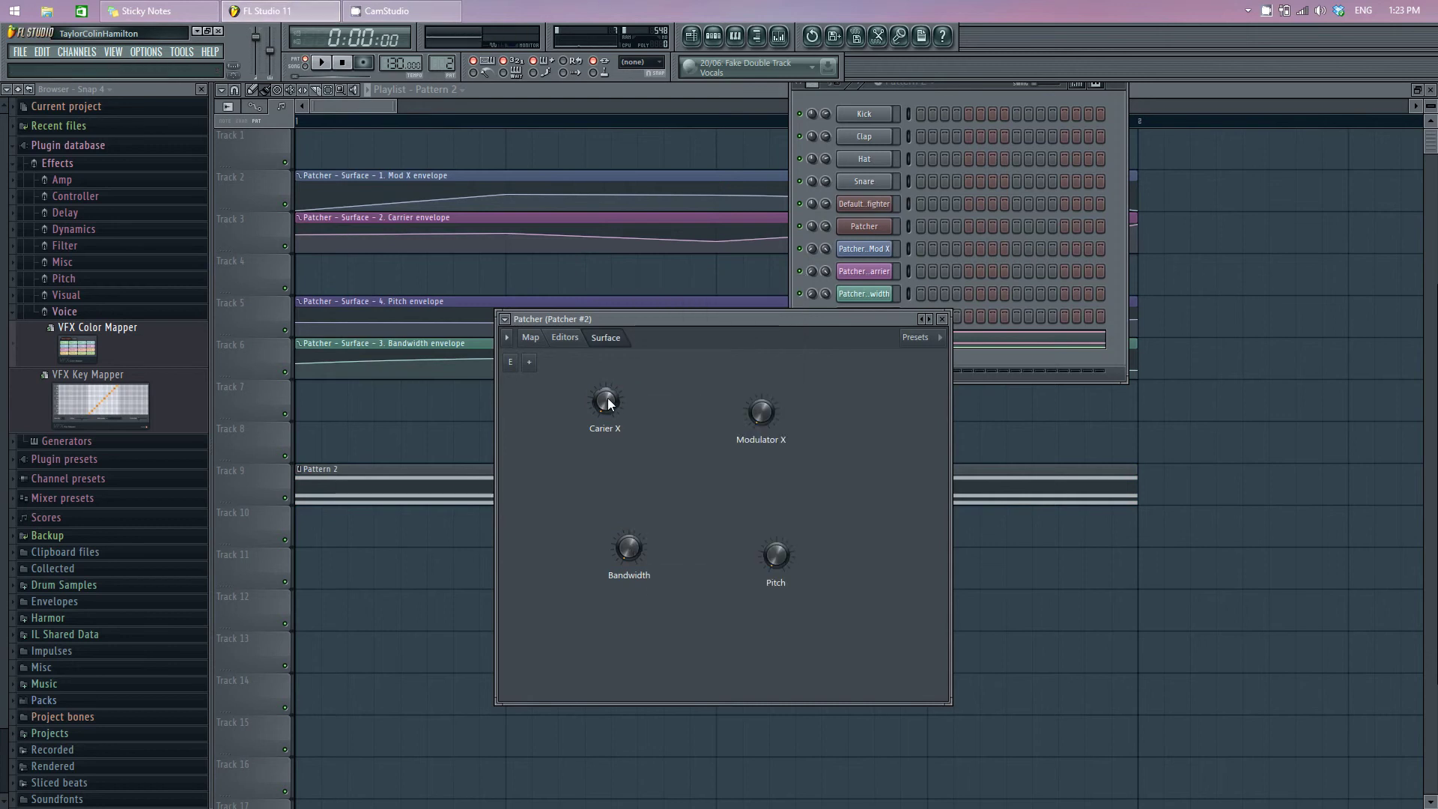
# Activate the Carrier X knob and link it to the Patcher - Surface - 2. Carrier automation clip
pyautogui.rightClick(608, 399)
pyautogui.click(632, 432)
pyautogui.rightClick(608, 399)
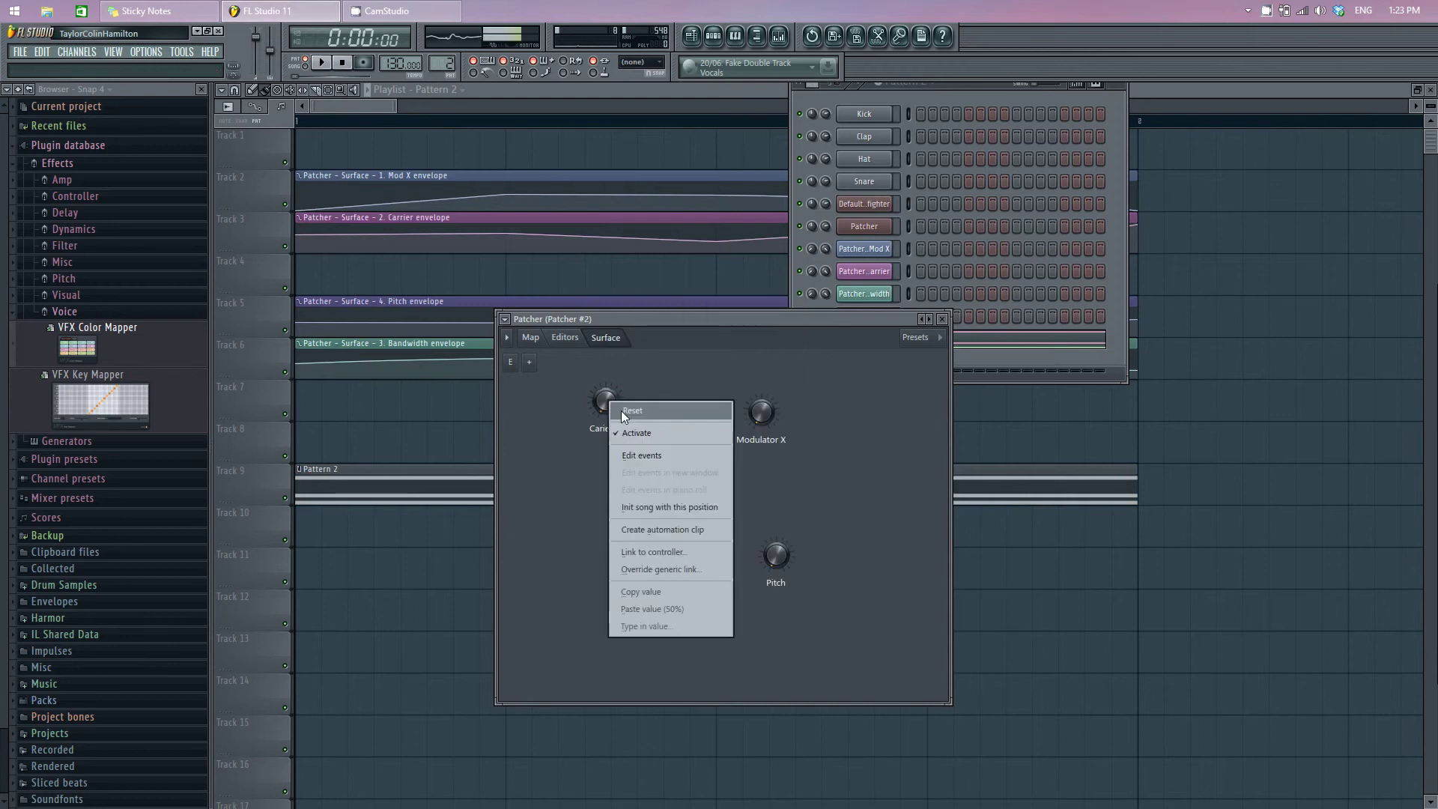
pyautogui.click(672, 553)
pyautogui.click(697, 417)
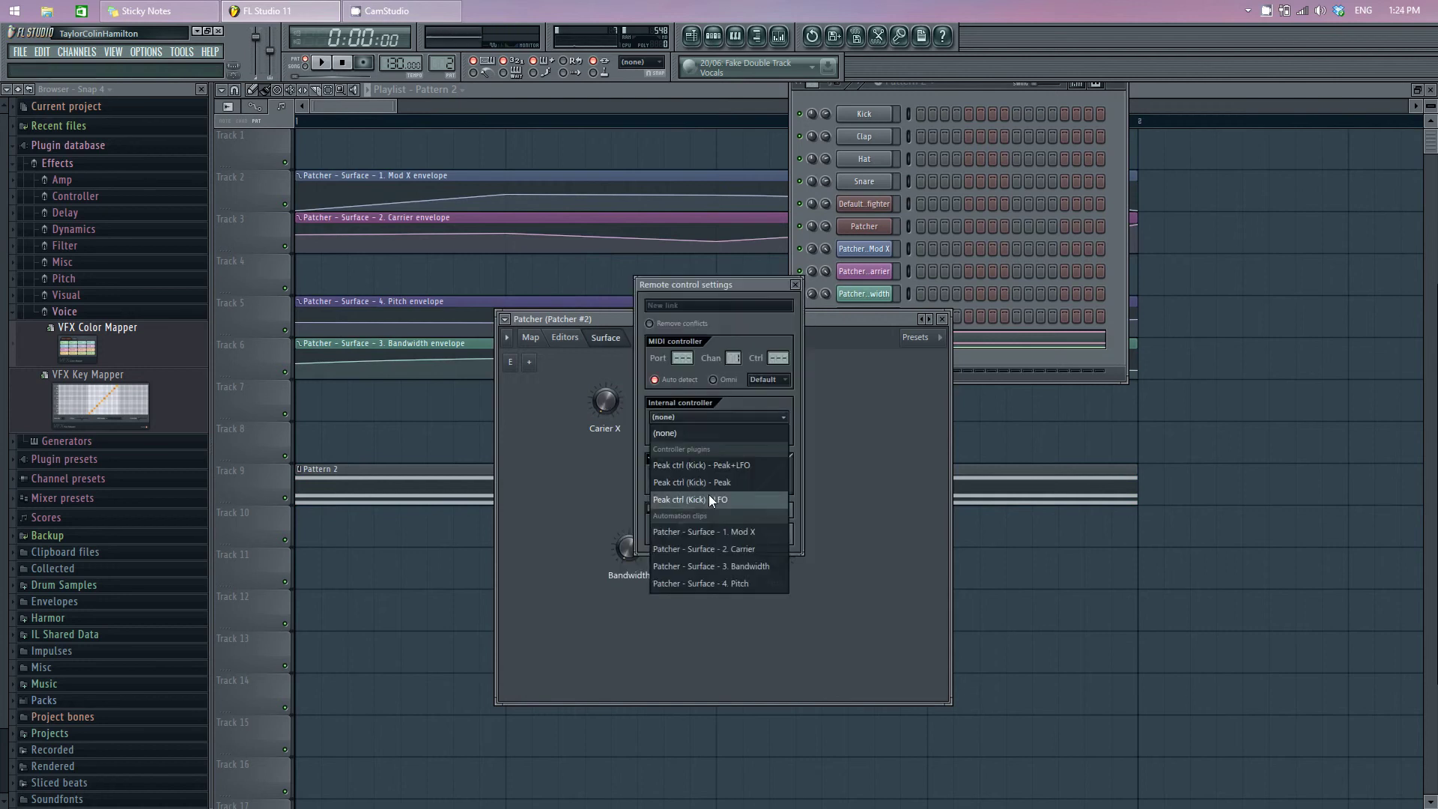
pyautogui.click(720, 550)
pyautogui.click(779, 537)
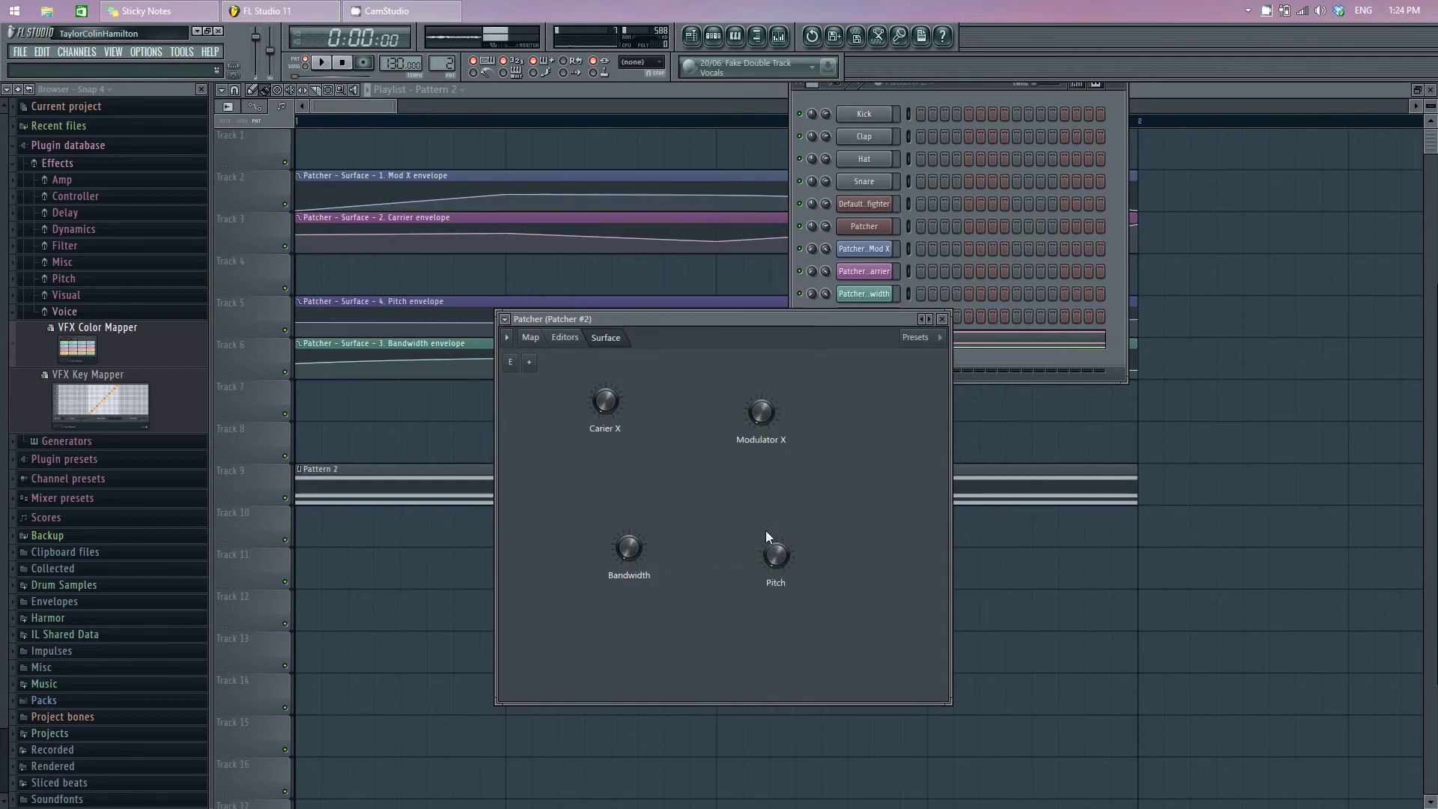
# Activate the Bandwidth knob and link it to the Patcher - Surface - 3. Bandwidth automation clip
pyautogui.rightClick(626, 555)
pyautogui.click(678, 589)
pyautogui.rightClick(631, 550)
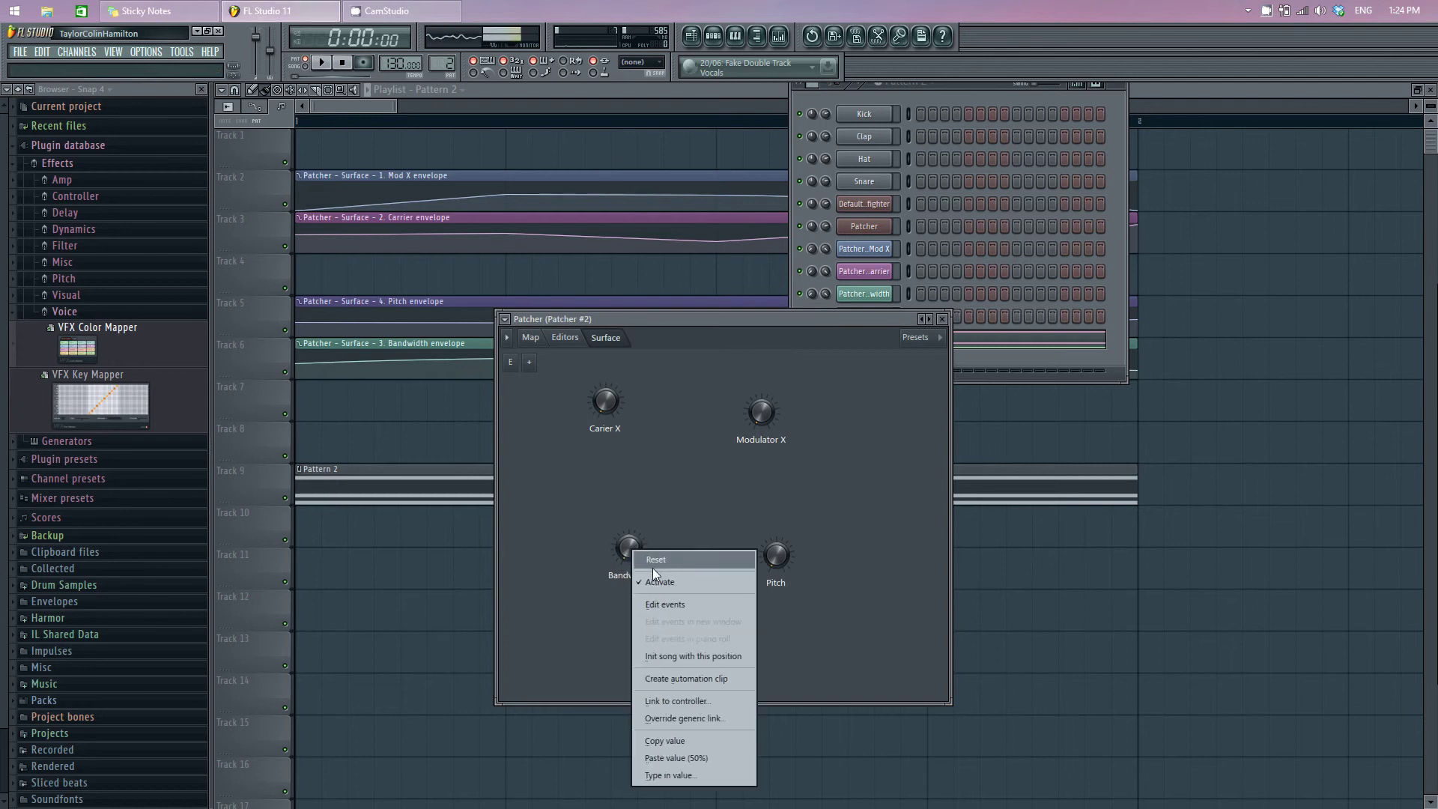
pyautogui.click(685, 701)
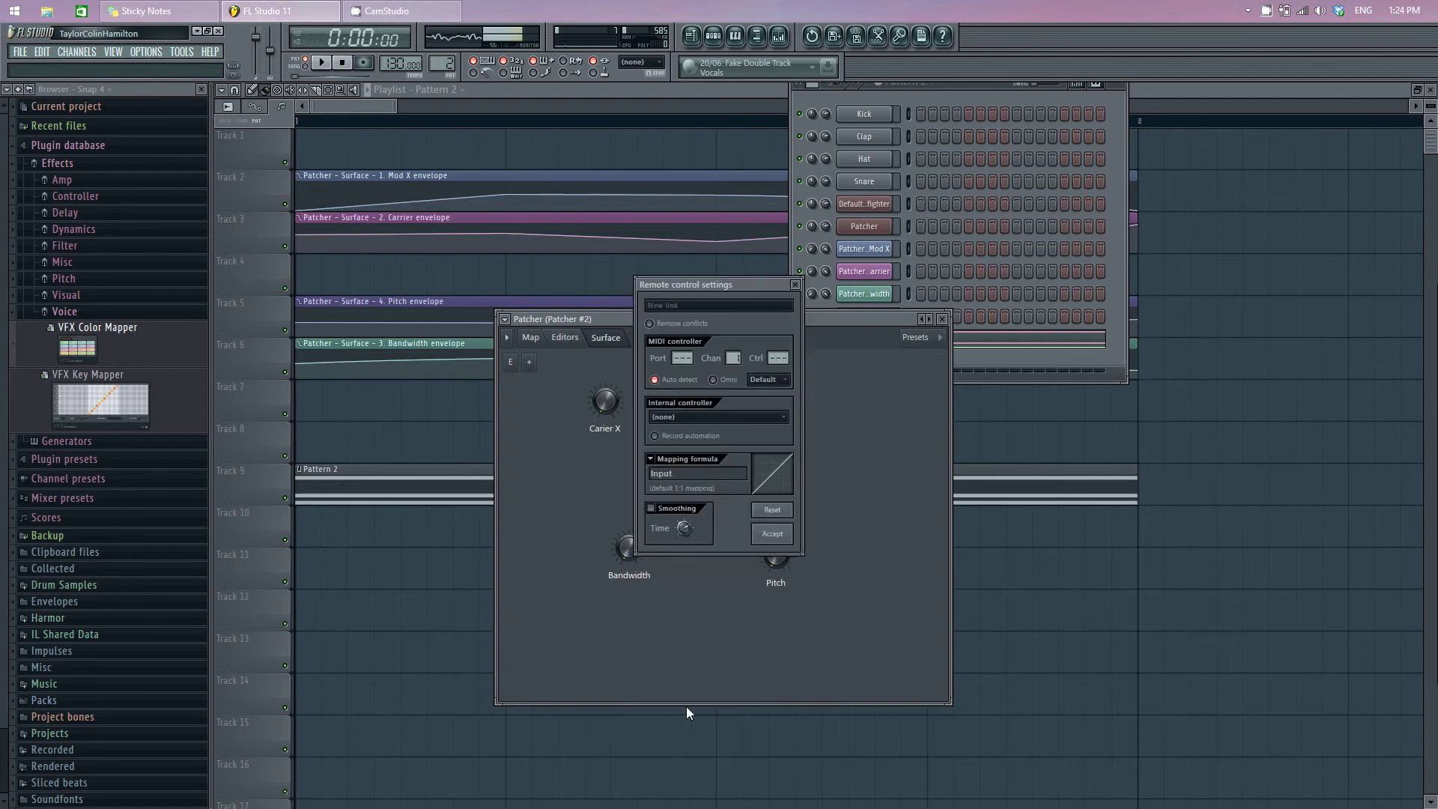
pyautogui.click(725, 418)
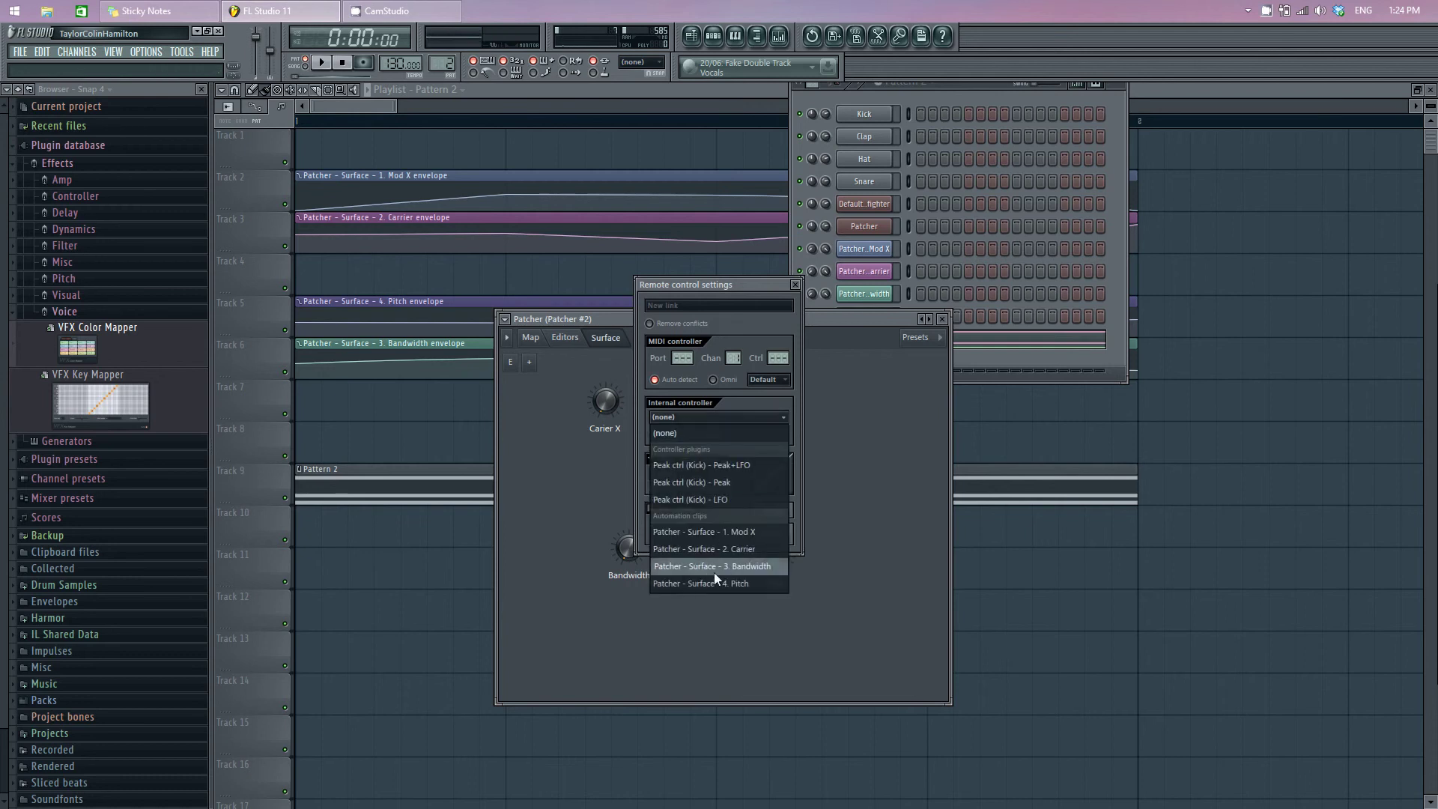
pyautogui.click(724, 567)
pyautogui.click(775, 540)
# Activate the Pitch knob, link it to the Patcher - Surface - 4. Pitch automation clip and close the Patcher #2 window
pyautogui.rightClick(781, 570)
pyautogui.click(807, 604)
pyautogui.rightClick(780, 560)
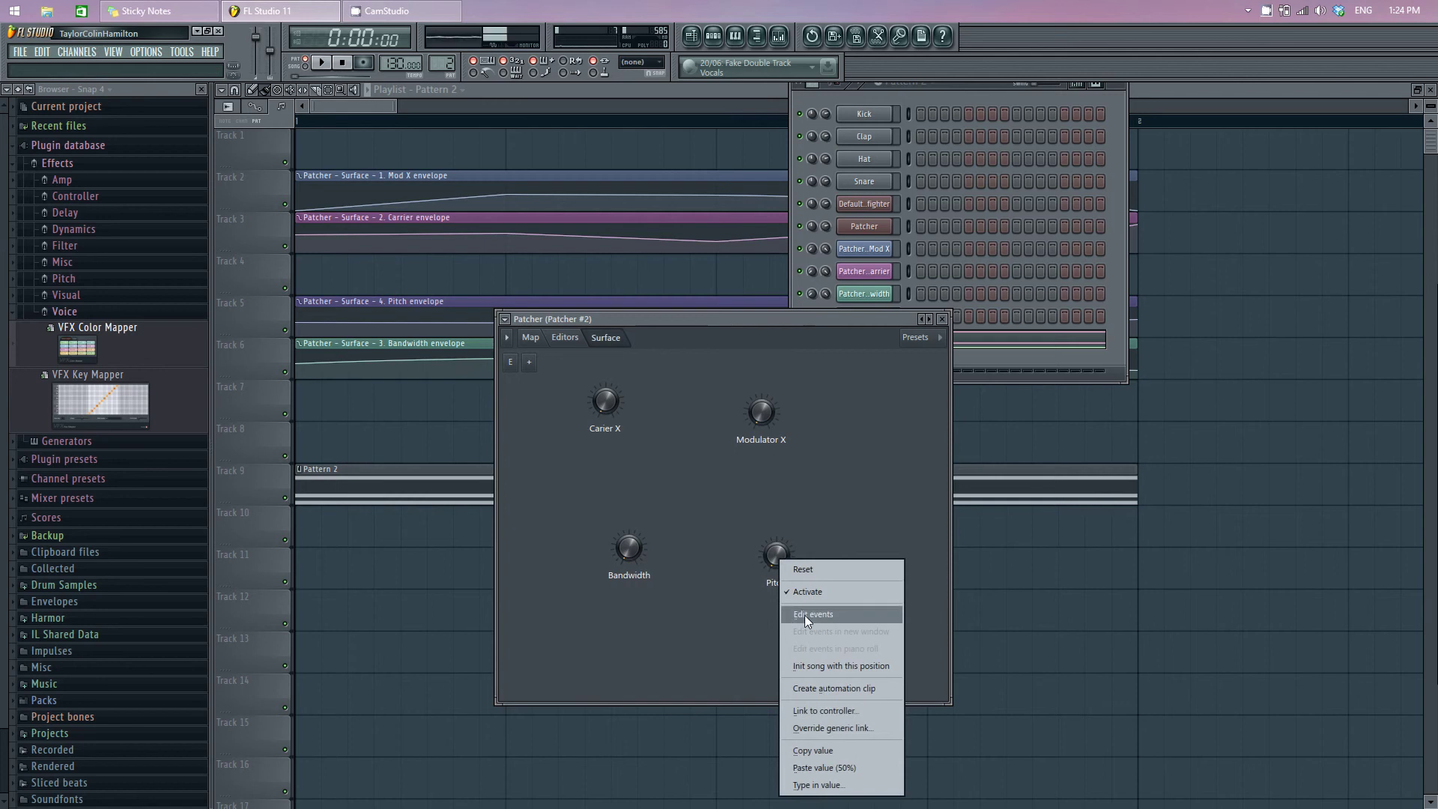
pyautogui.click(825, 711)
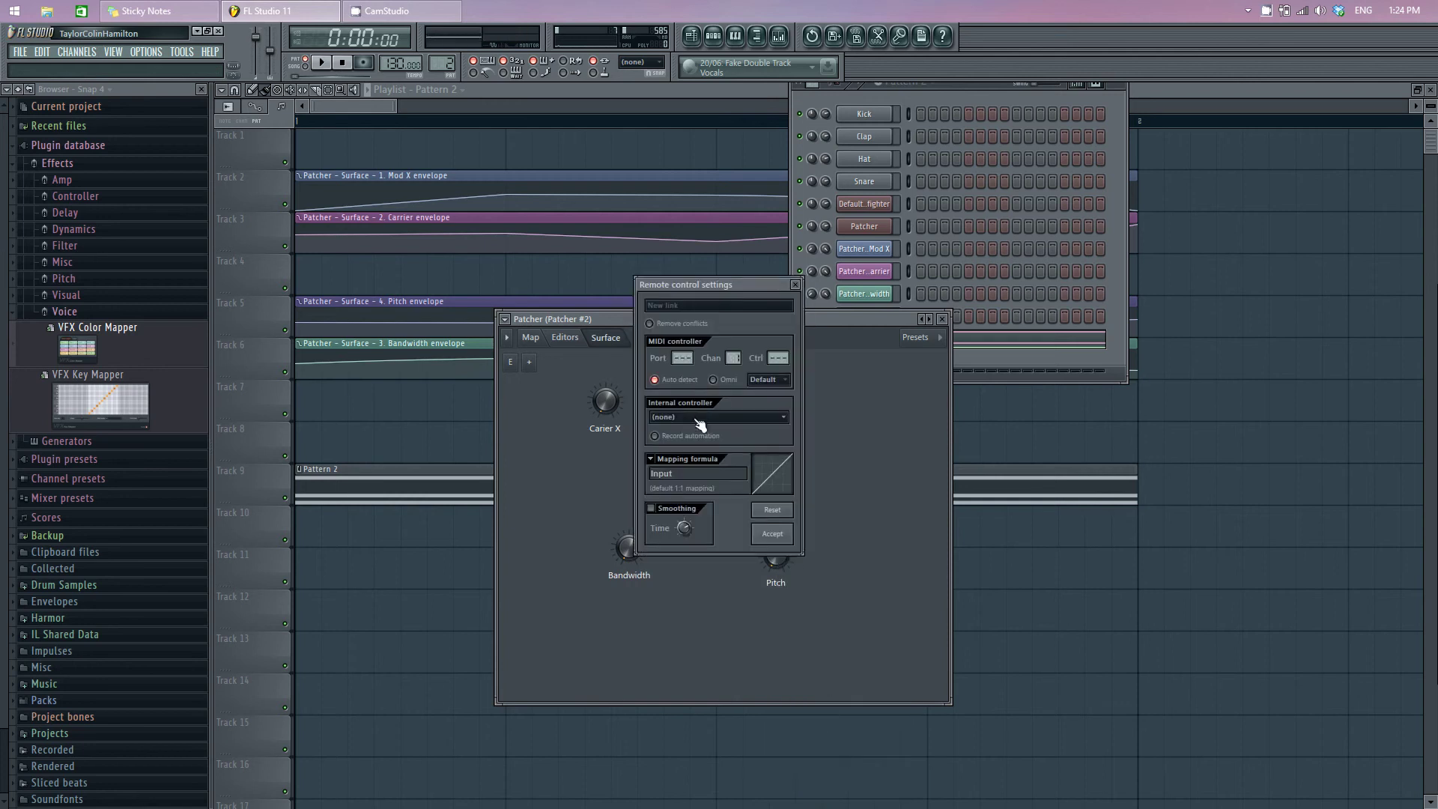
pyautogui.click(704, 419)
pyautogui.click(704, 582)
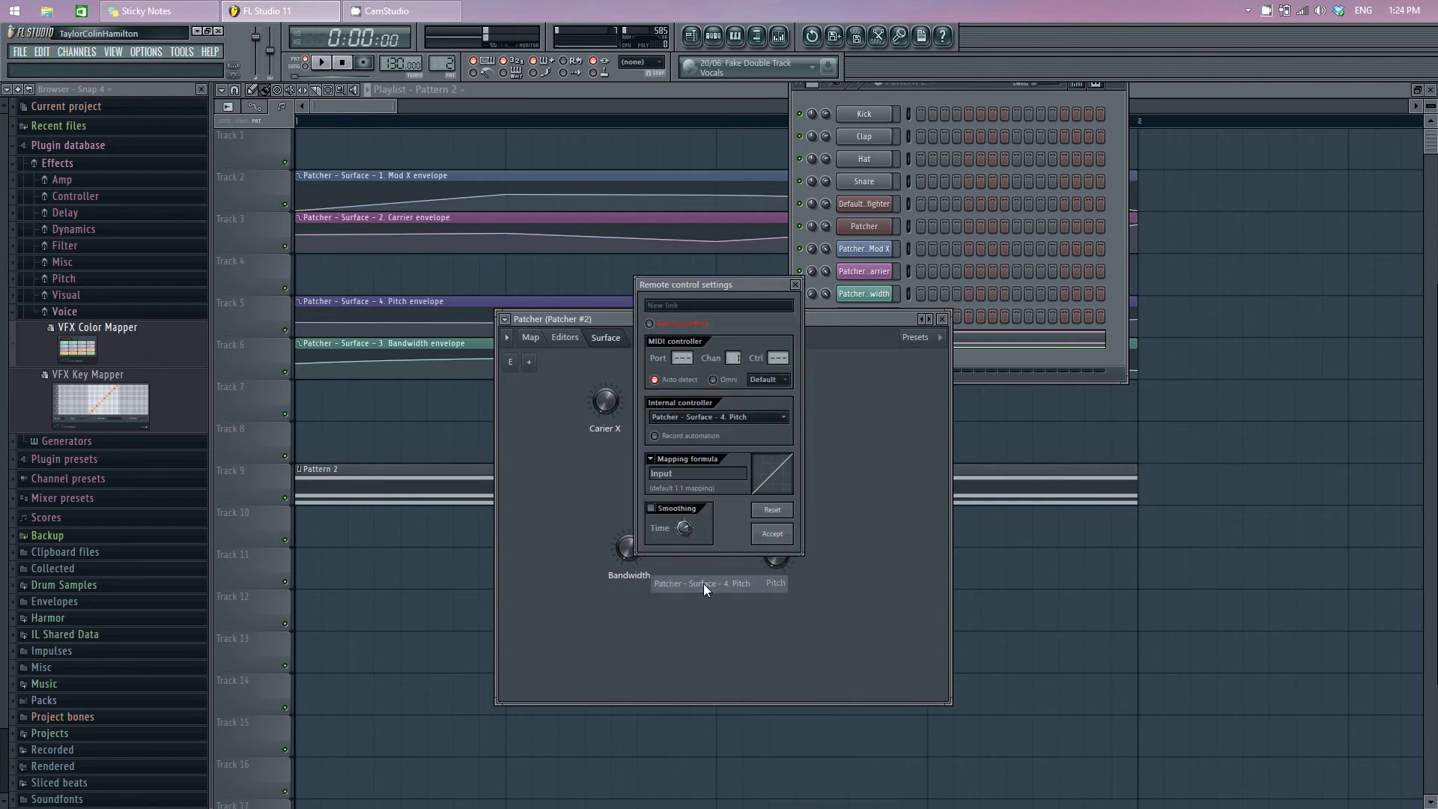
pyautogui.click(766, 537)
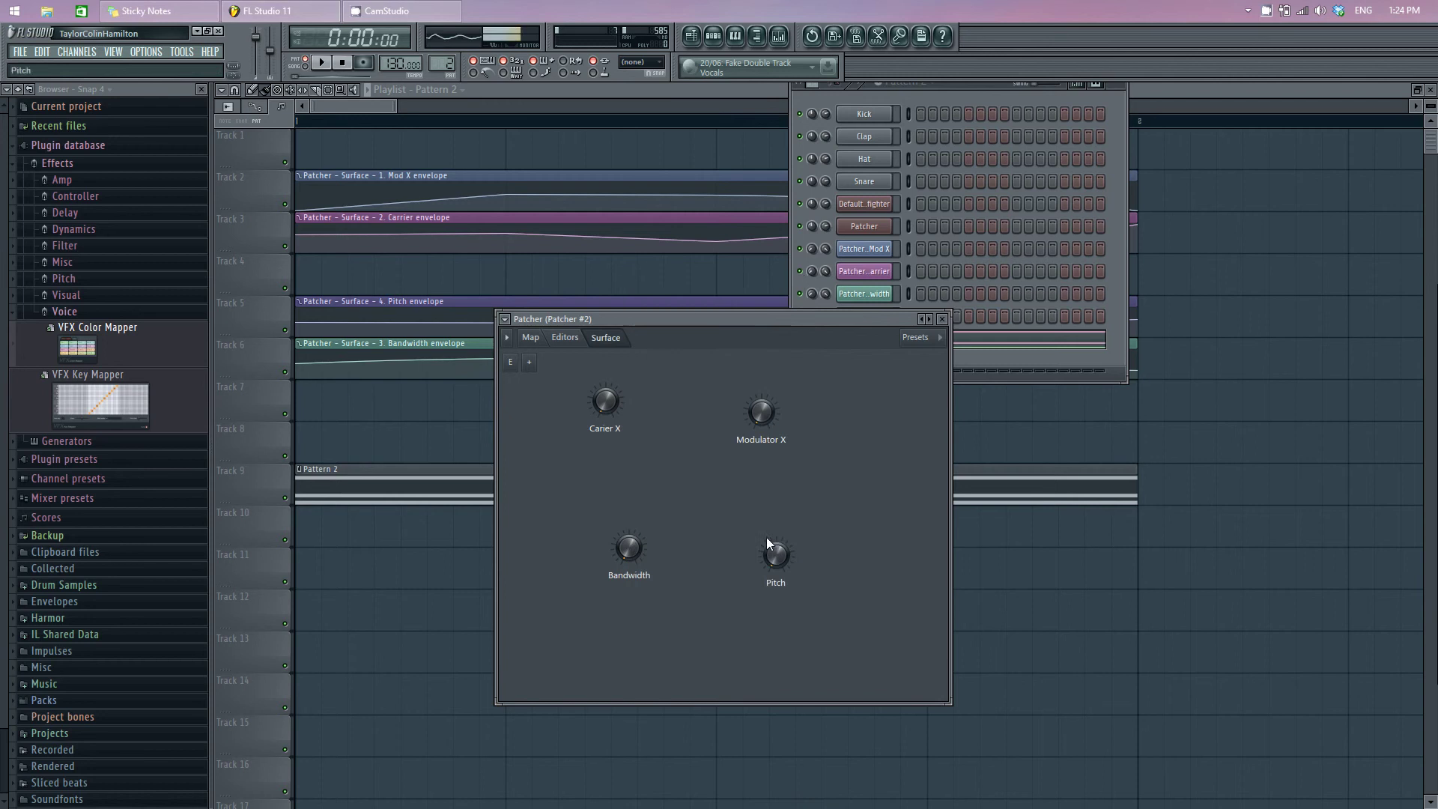
pyautogui.click(942, 319)
# Play the arrangement to hear Patcher #2 with the linked envelopes, hide the step sequencer and return playback to the start
pyautogui.click(321, 63)
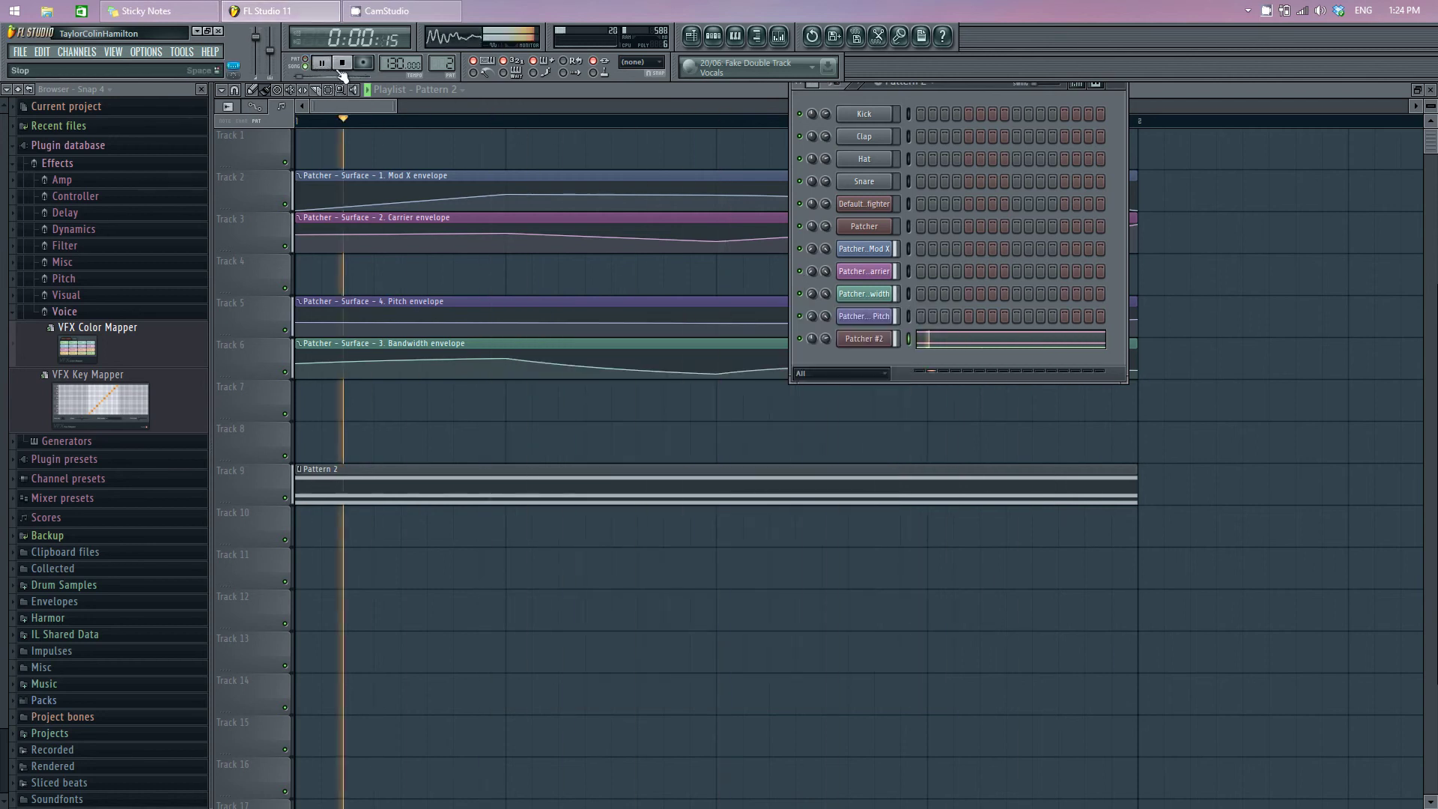
pyautogui.click(324, 66)
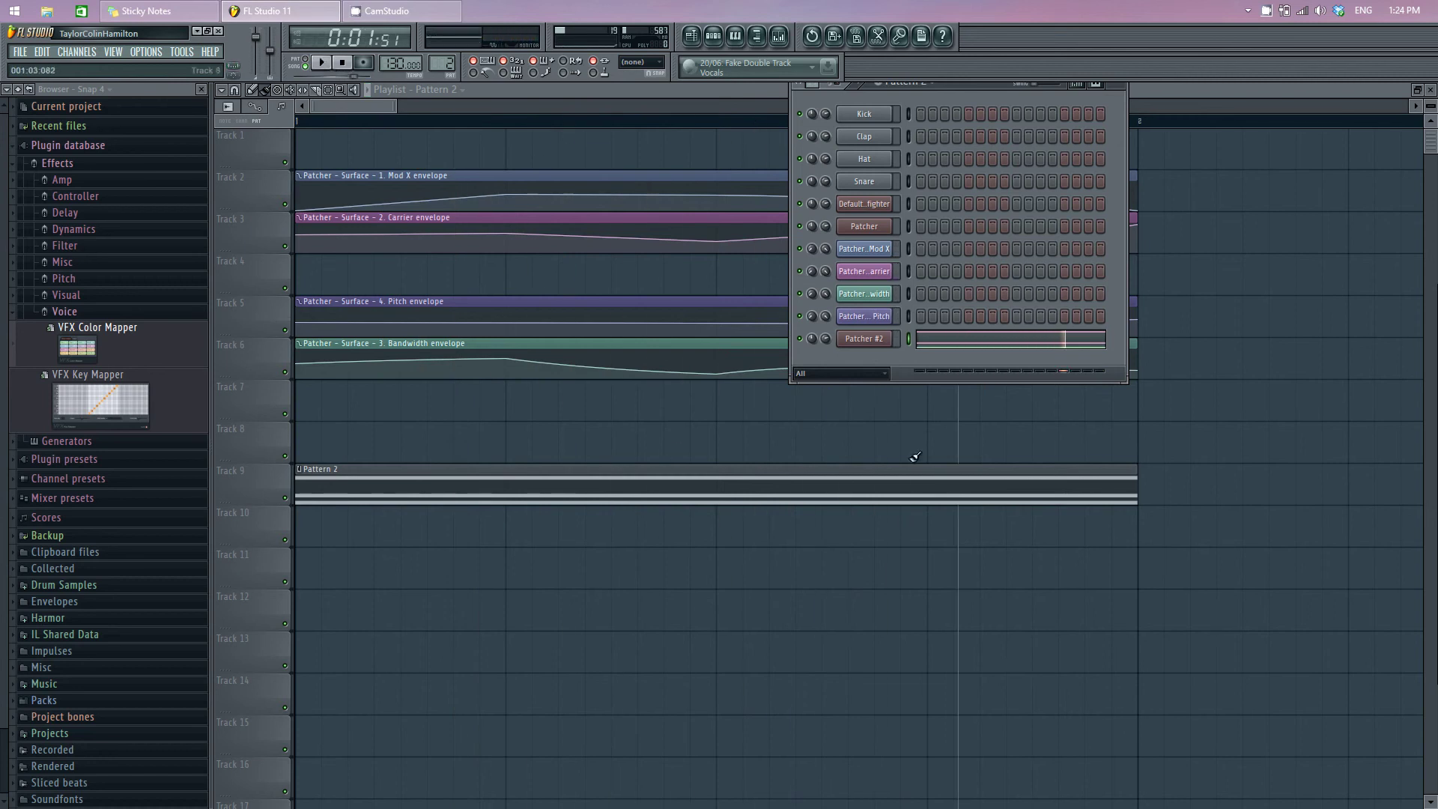
pyautogui.click(324, 101)
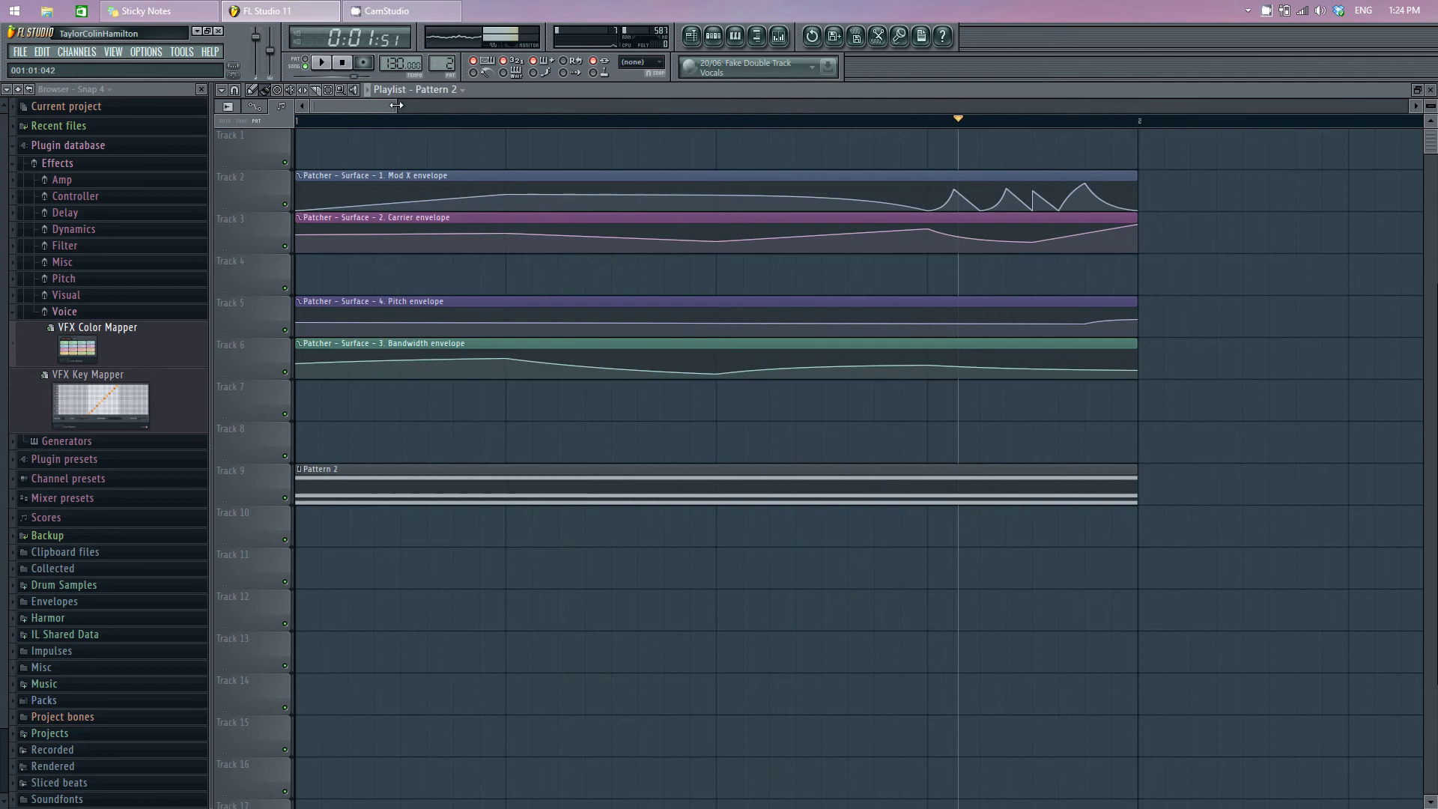
pyautogui.moveTo(395, 101); pyautogui.dragTo(377, 100)
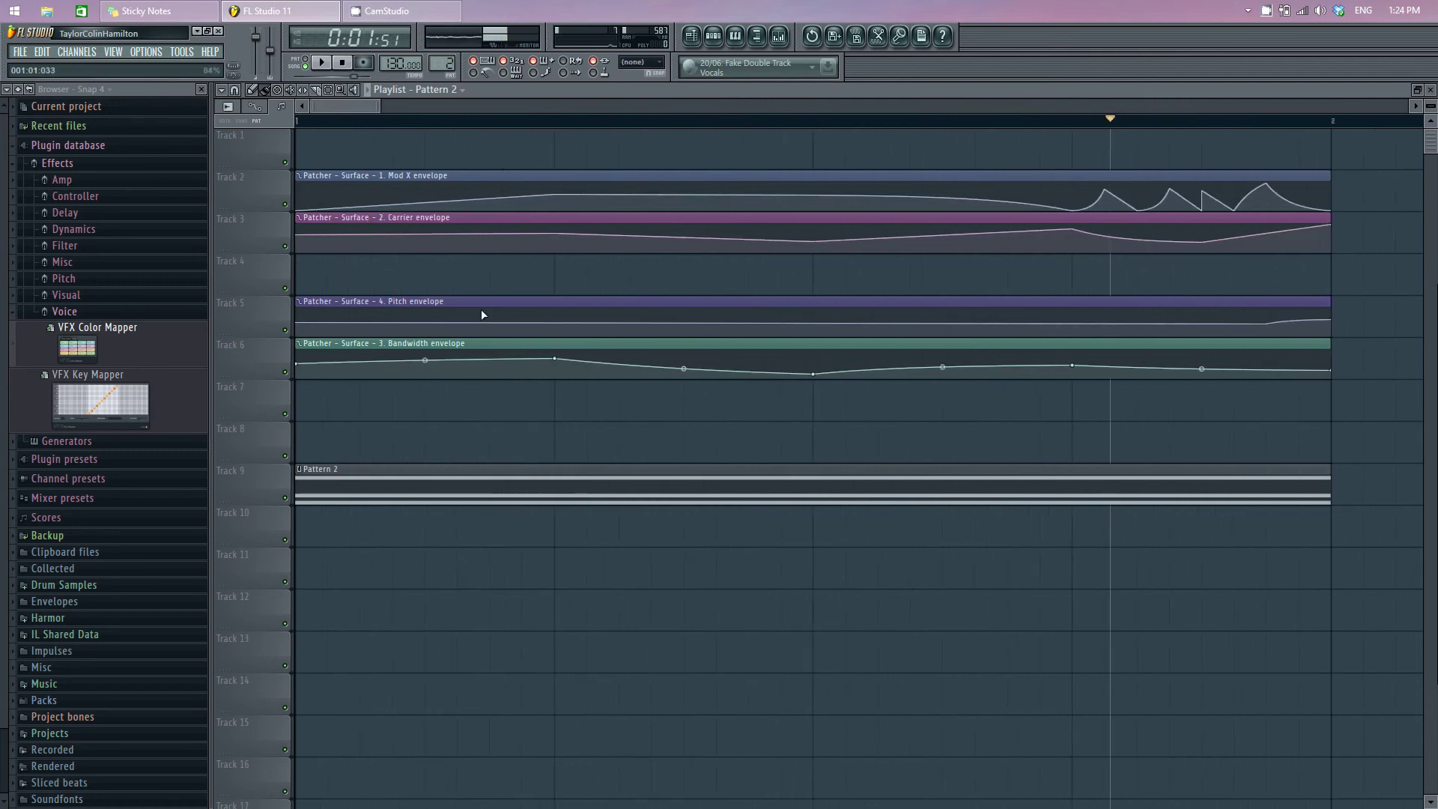
pyautogui.moveTo(379, 129); pyautogui.dragTo(915, 298)
pyautogui.click(522, 132)
pyautogui.moveTo(383, 278); pyautogui.dragTo(511, 408)
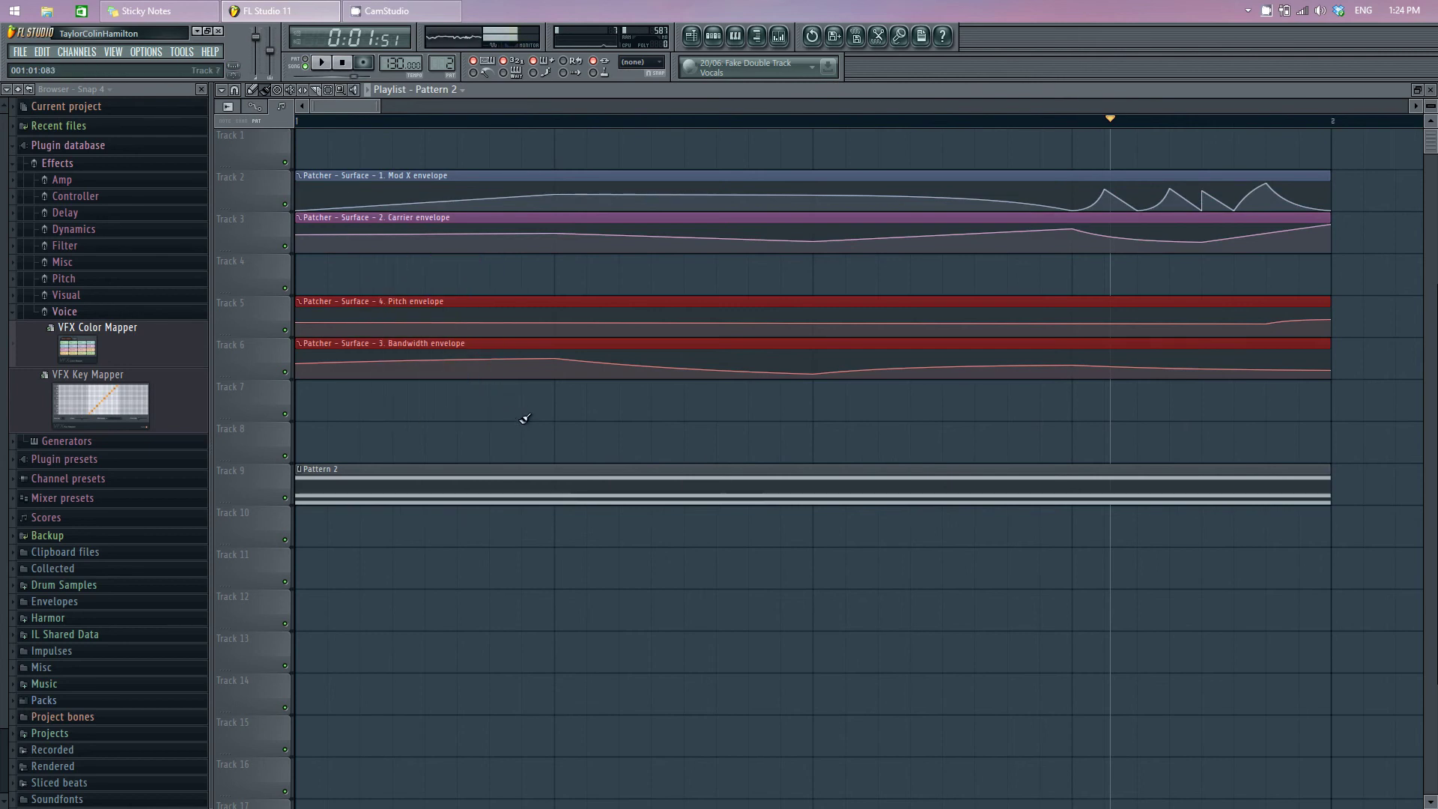
pyautogui.click(525, 419)
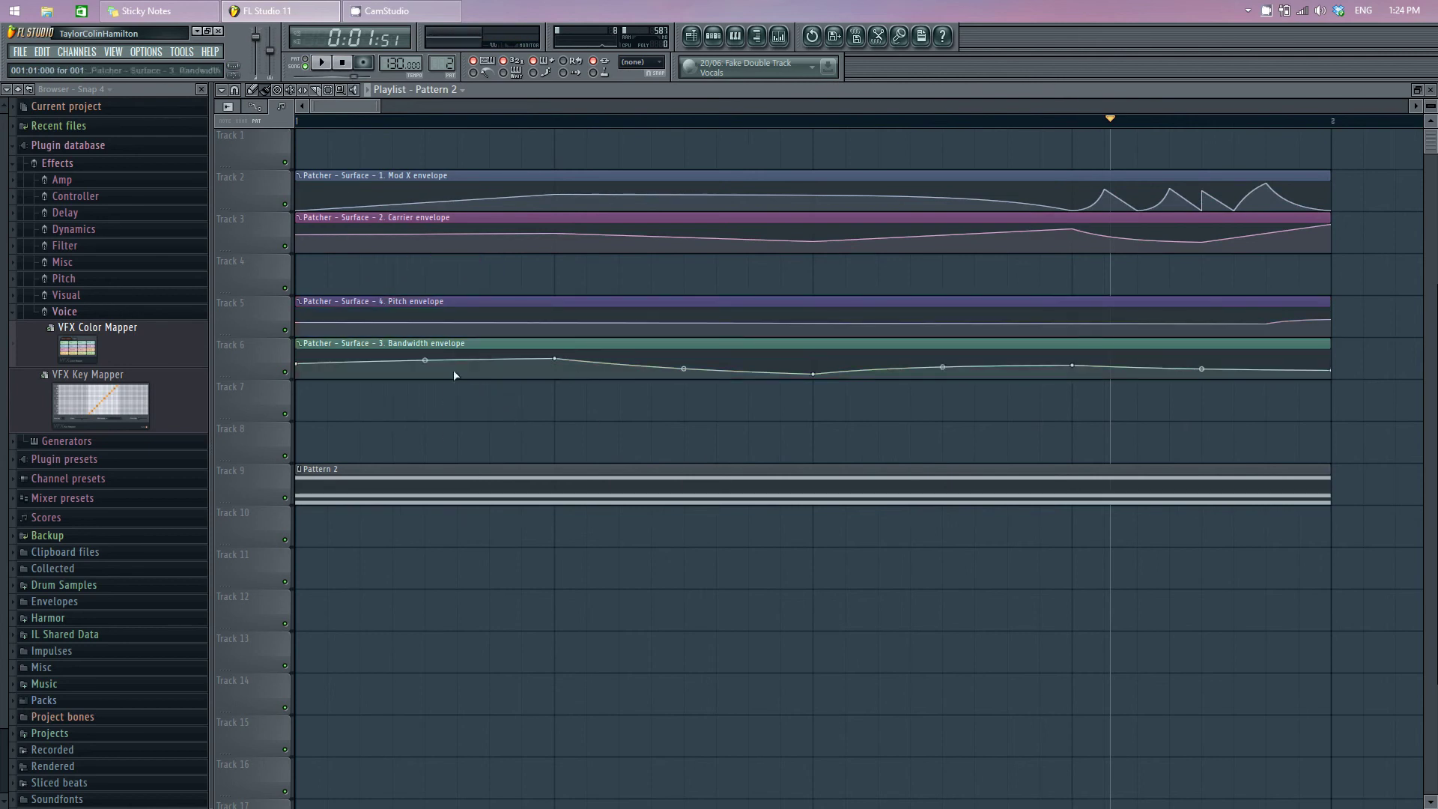
pyautogui.click(343, 62)
pyautogui.moveTo(404, 369)
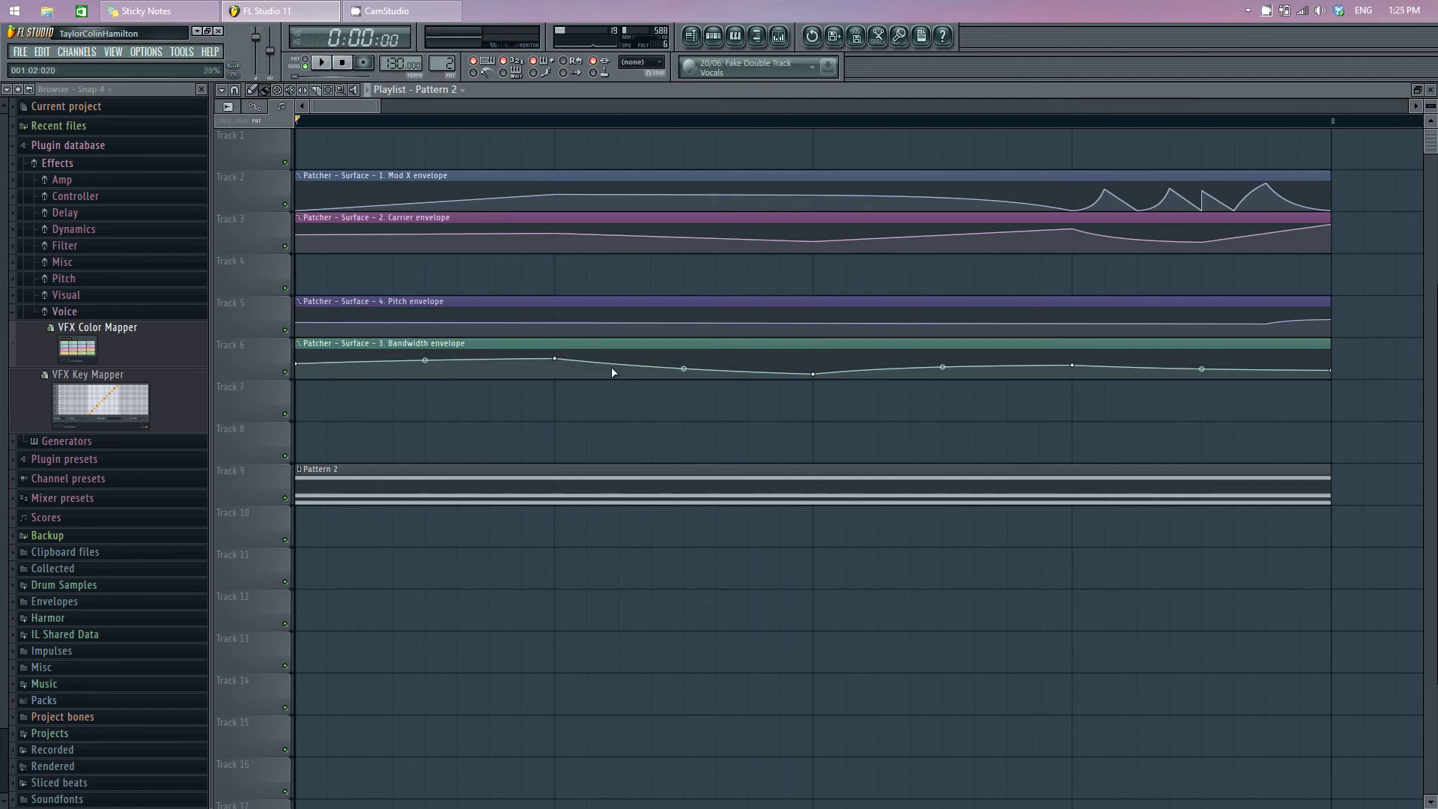
# Try lowering the first two Bandwidth envelope points to the minimum and audition a playlist loop from beat 2 to just past beat 3
pyautogui.moveTo(569, 128)
pyautogui.mouseDown()
pyautogui.moveTo(830, 158)
pyautogui.moveTo(843, 146)
pyautogui.mouseUp()
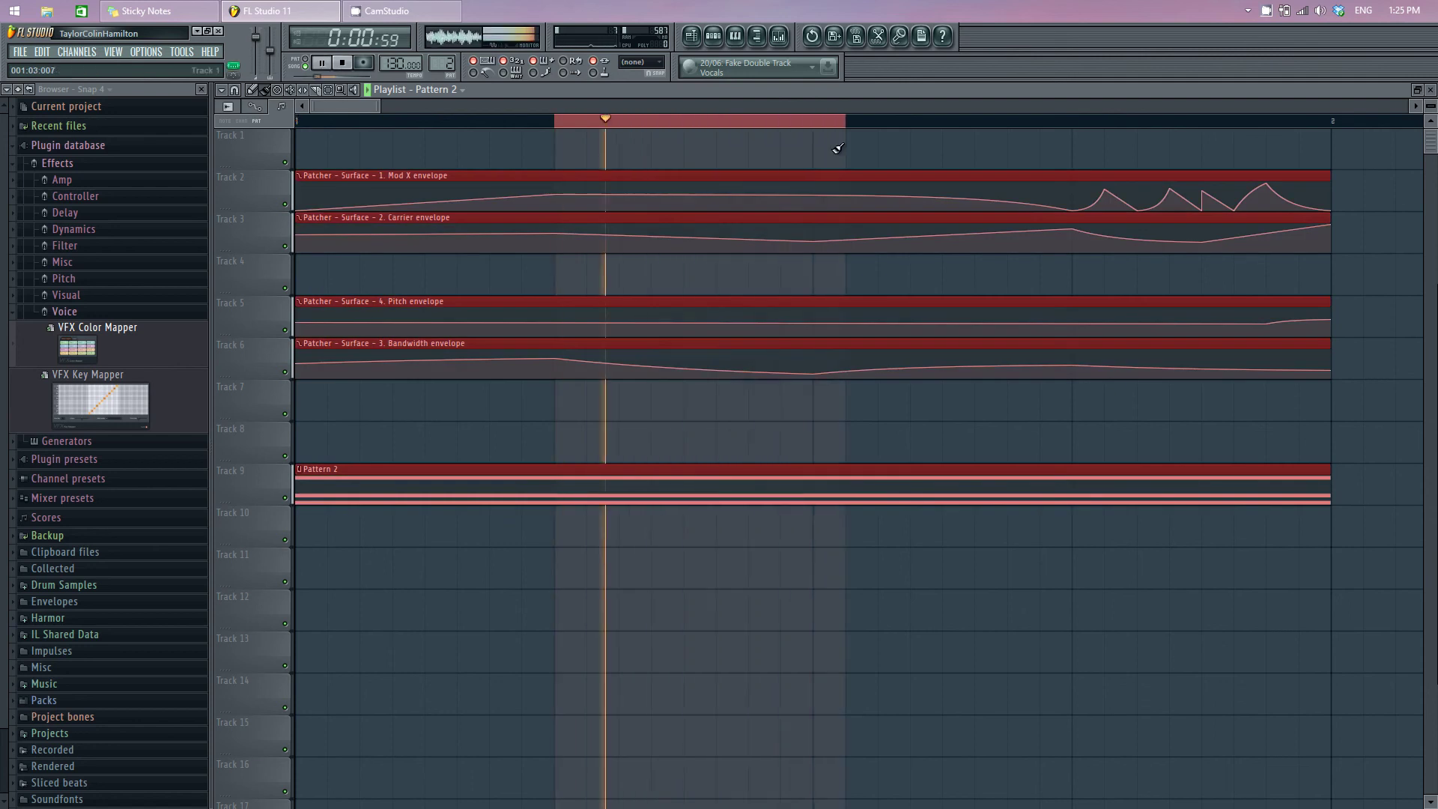
pyautogui.click(516, 447)
pyautogui.moveTo(558, 360); pyautogui.dragTo(555, 378)
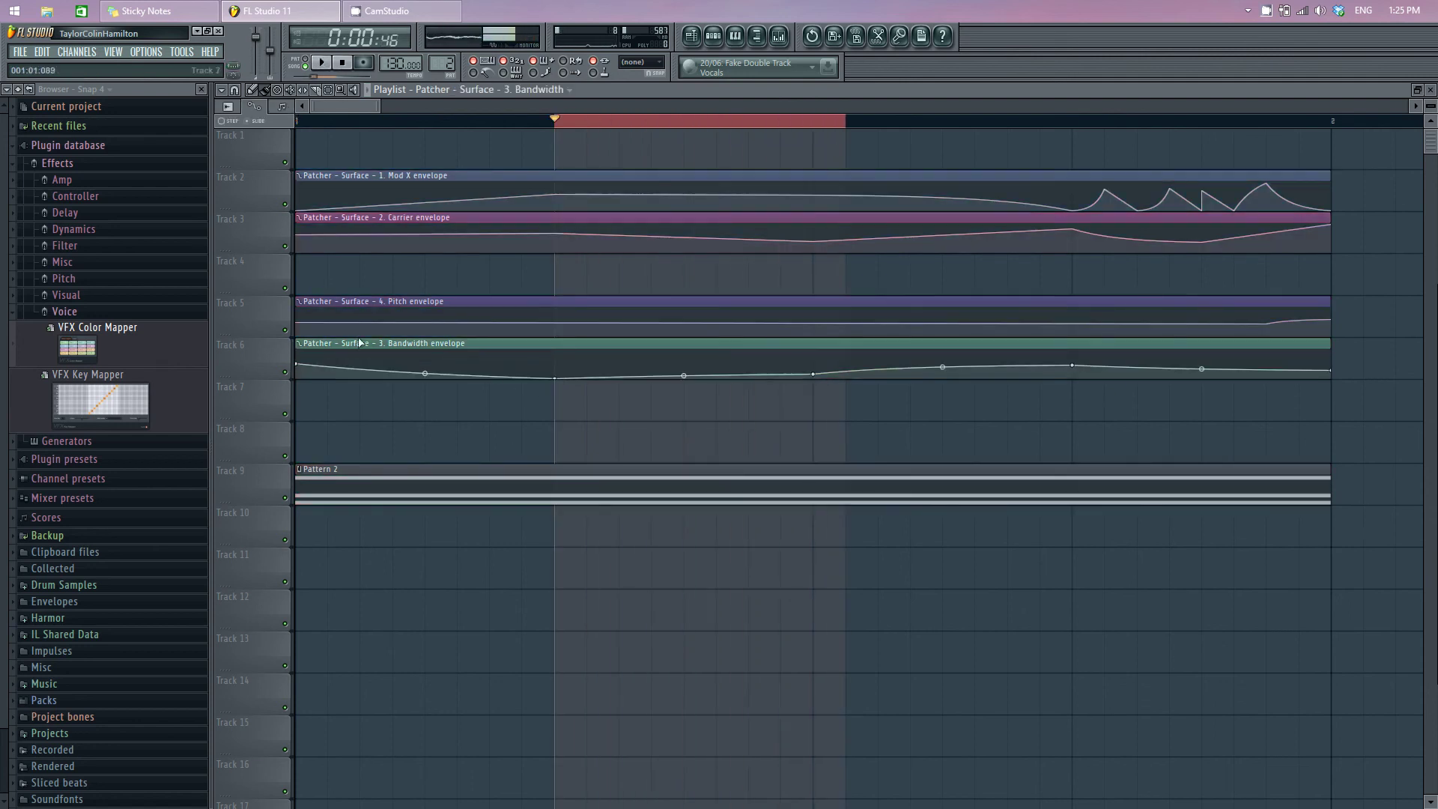
pyautogui.press('space')
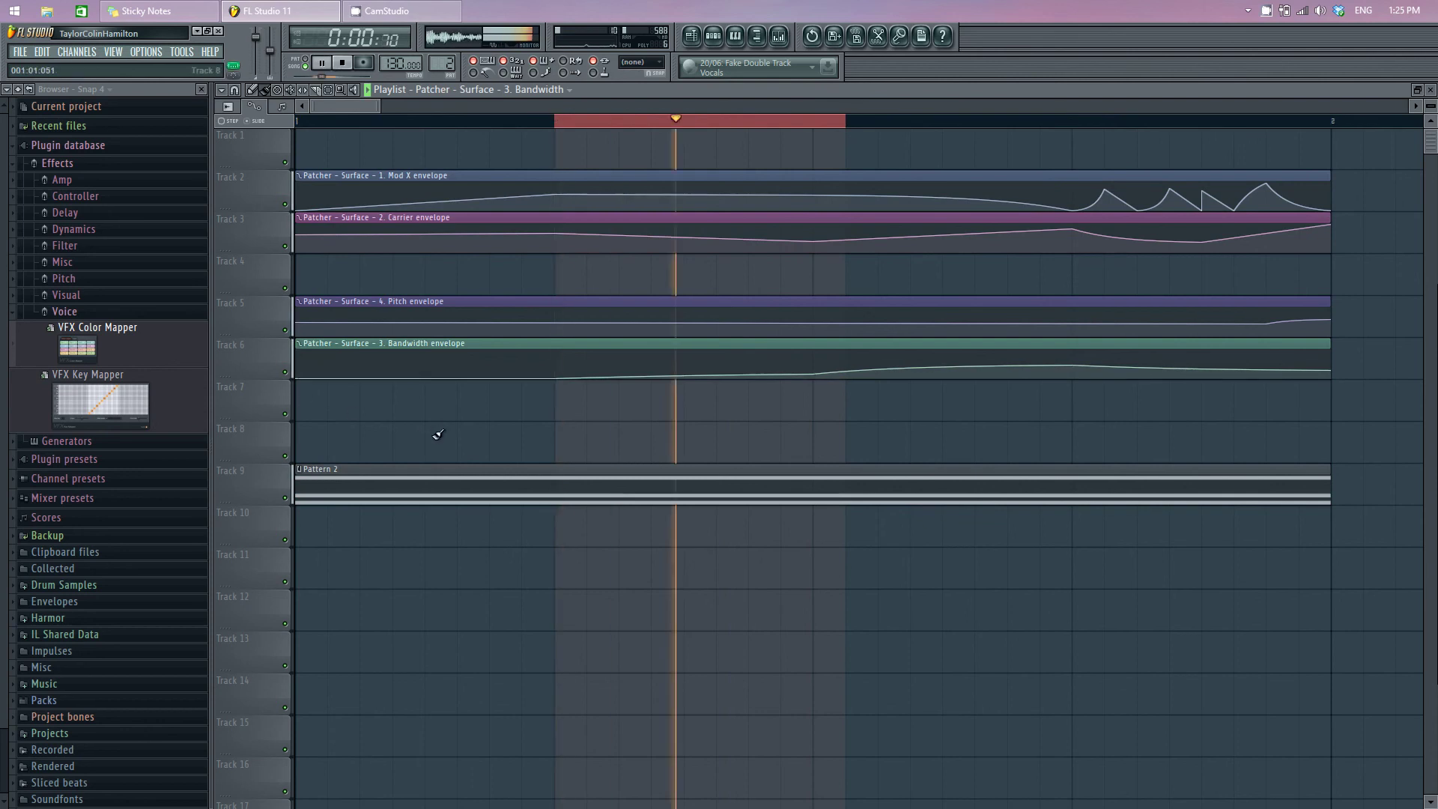
pyautogui.press('space')
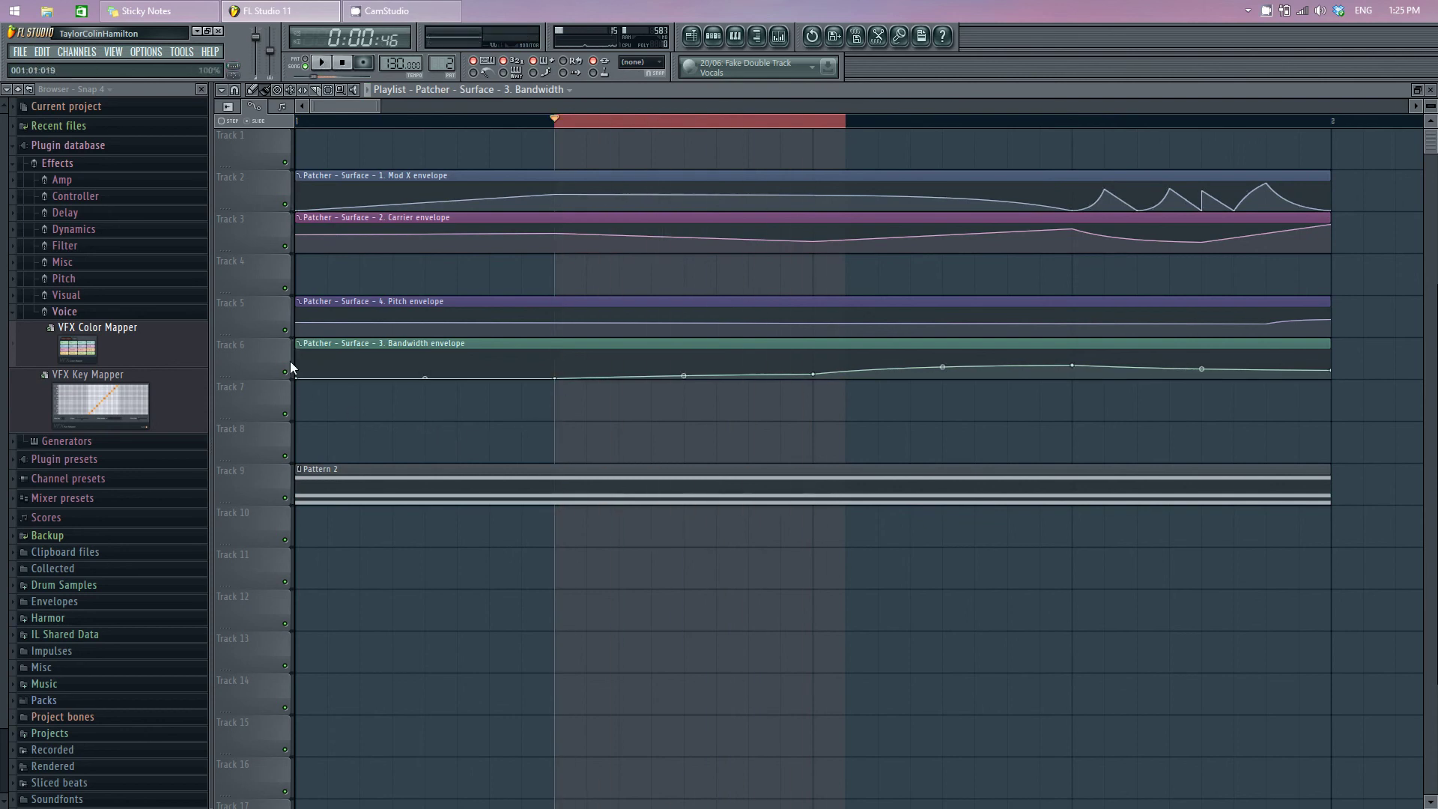
# Raise the first three Bandwidth envelope points, with the second one at about 50%
pyautogui.moveTo(300, 380); pyautogui.dragTo(291, 363)
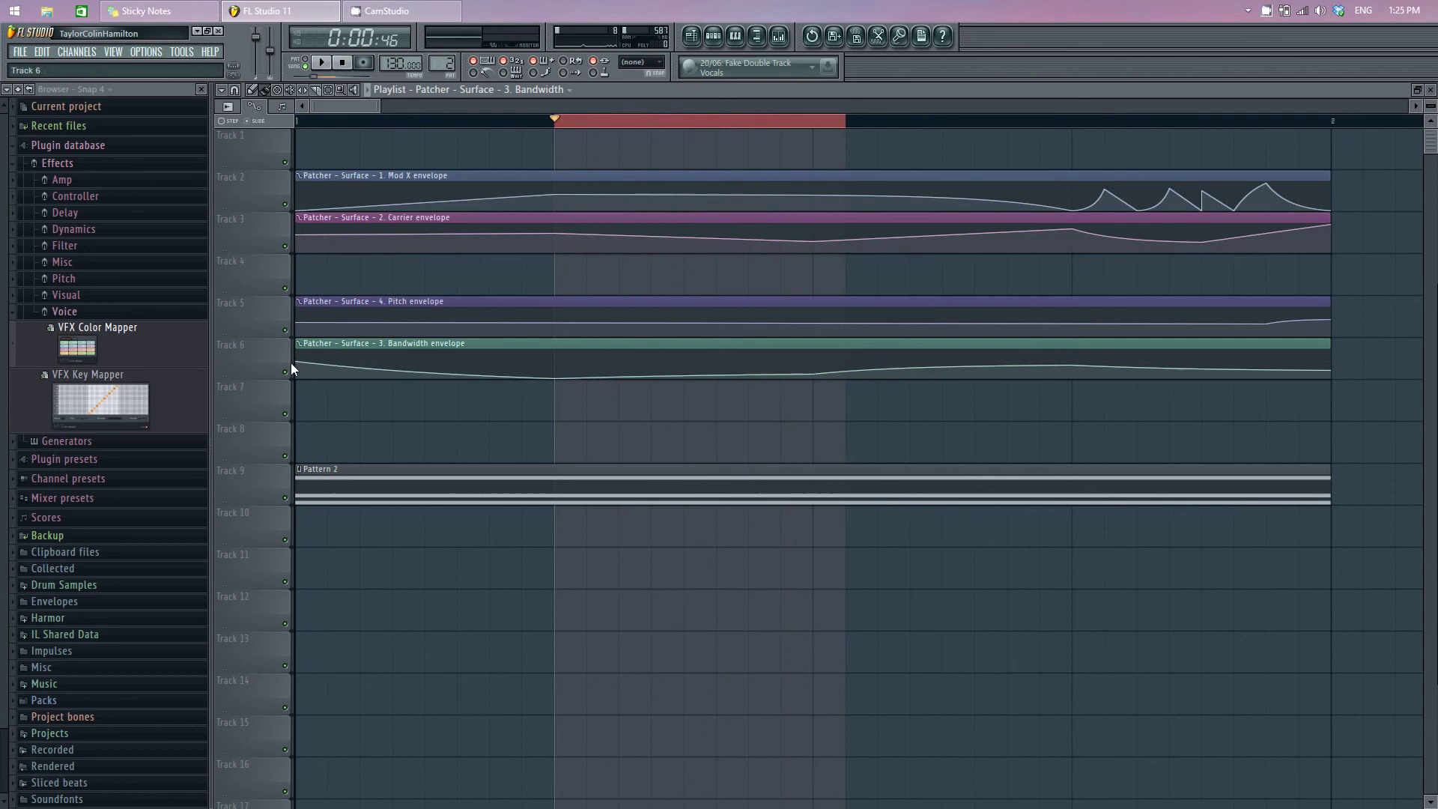
pyautogui.moveTo(555, 378); pyautogui.dragTo(600, 380)
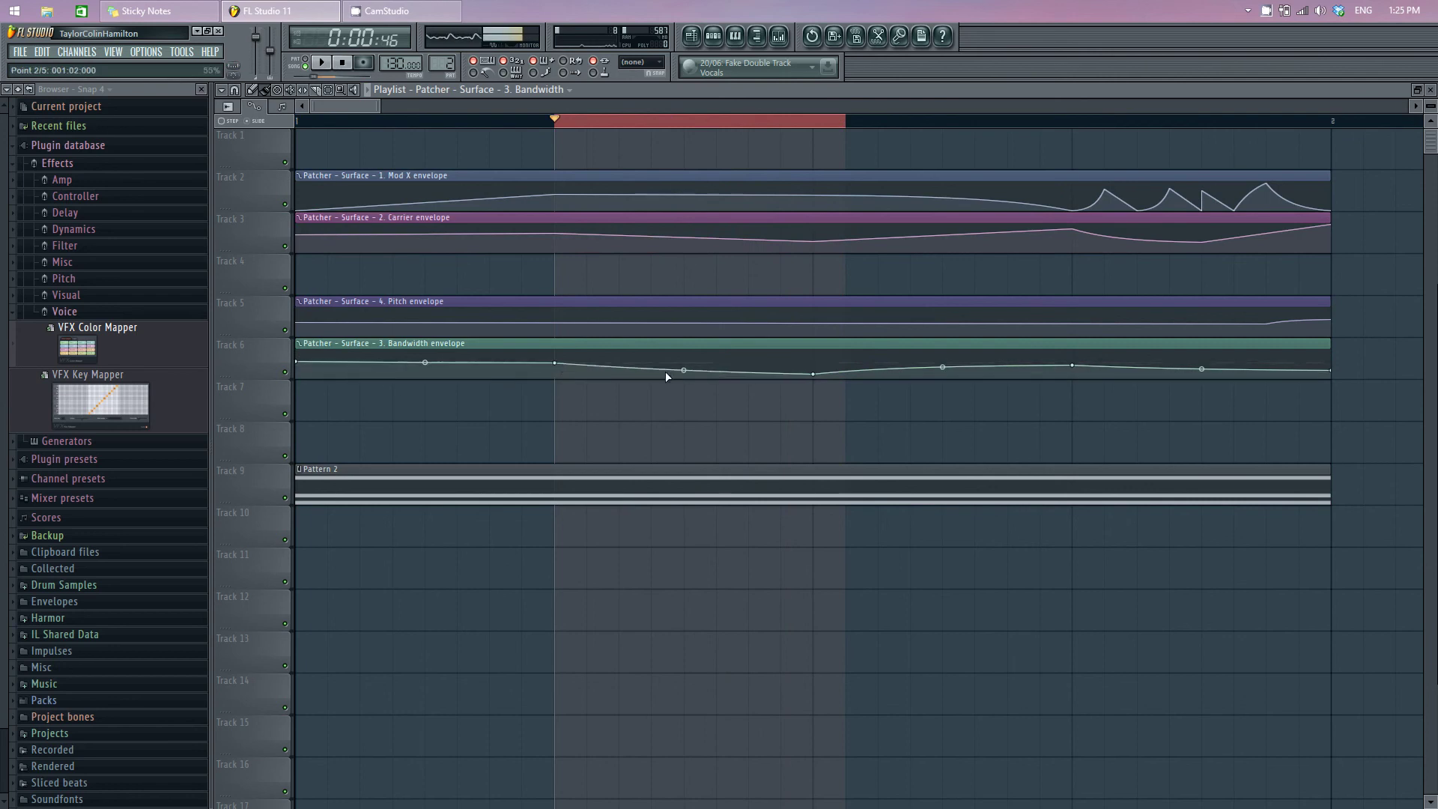
pyautogui.moveTo(816, 374); pyautogui.dragTo(815, 369)
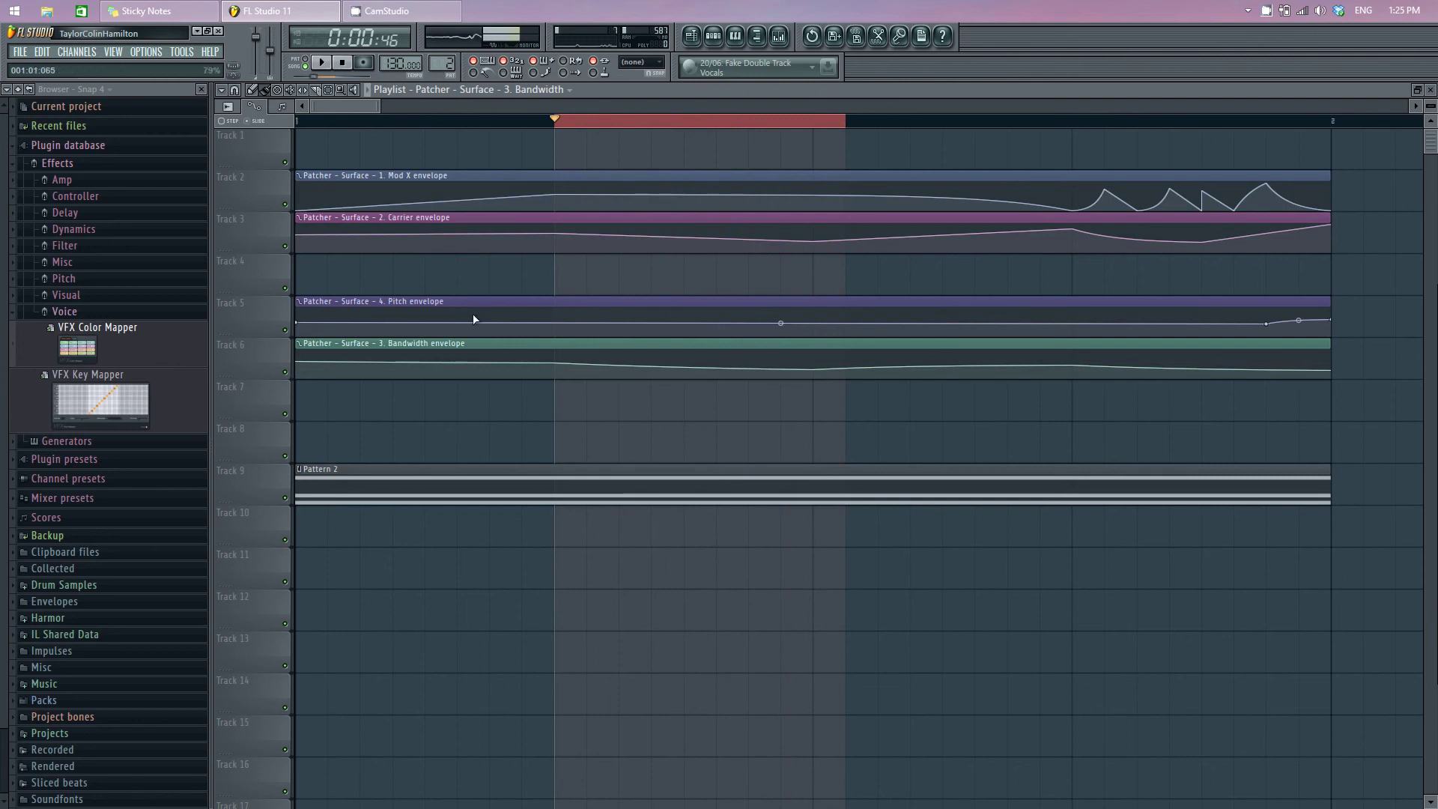
# Add two points to the Pitch envelope between beats 2 and 3 for a short upward bend, audition it and clear the loop selection
pyautogui.rightClick(654, 323)
pyautogui.moveTo(654, 323); pyautogui.dragTo(684, 317)
pyautogui.rightClick(682, 321)
pyautogui.press('space')
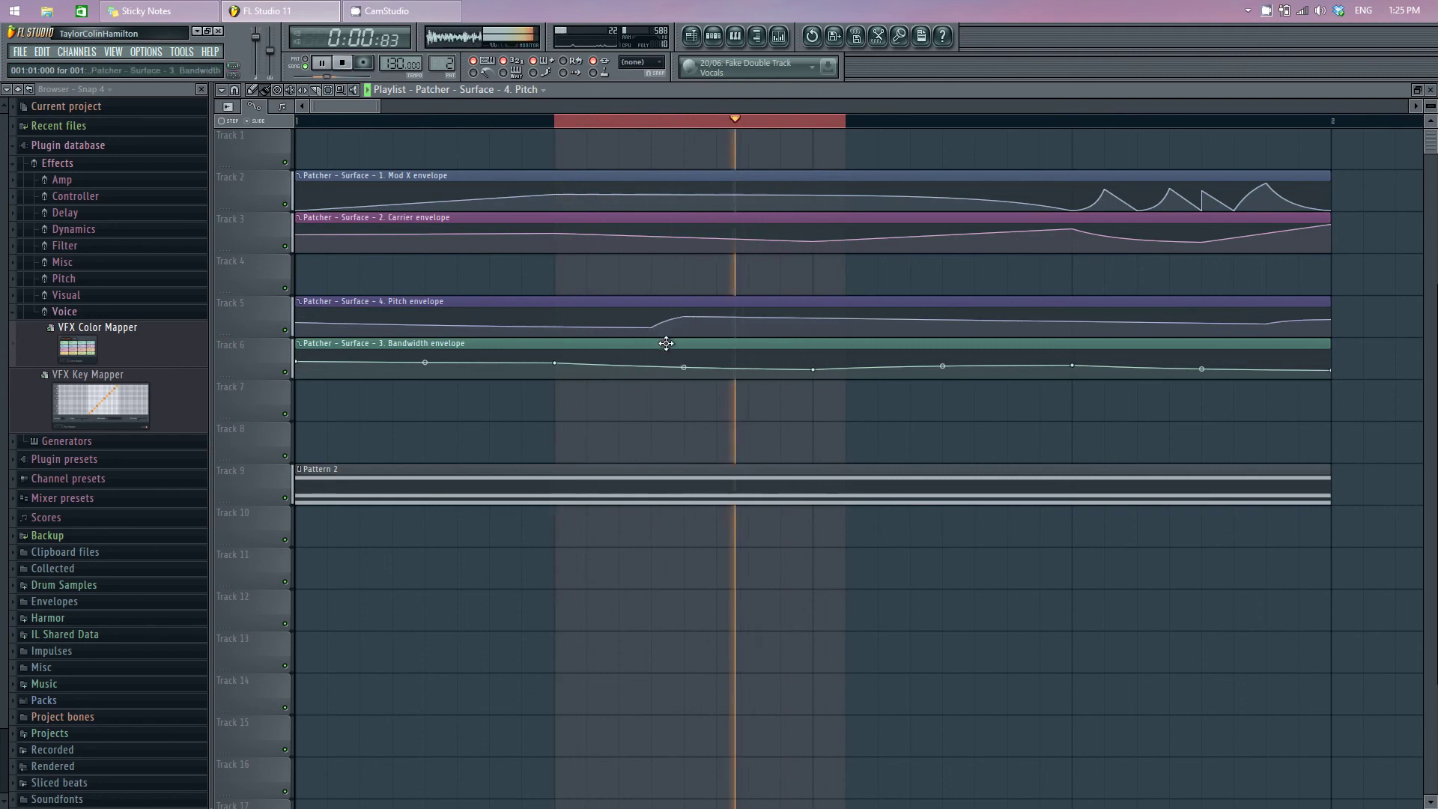
pyautogui.press('space')
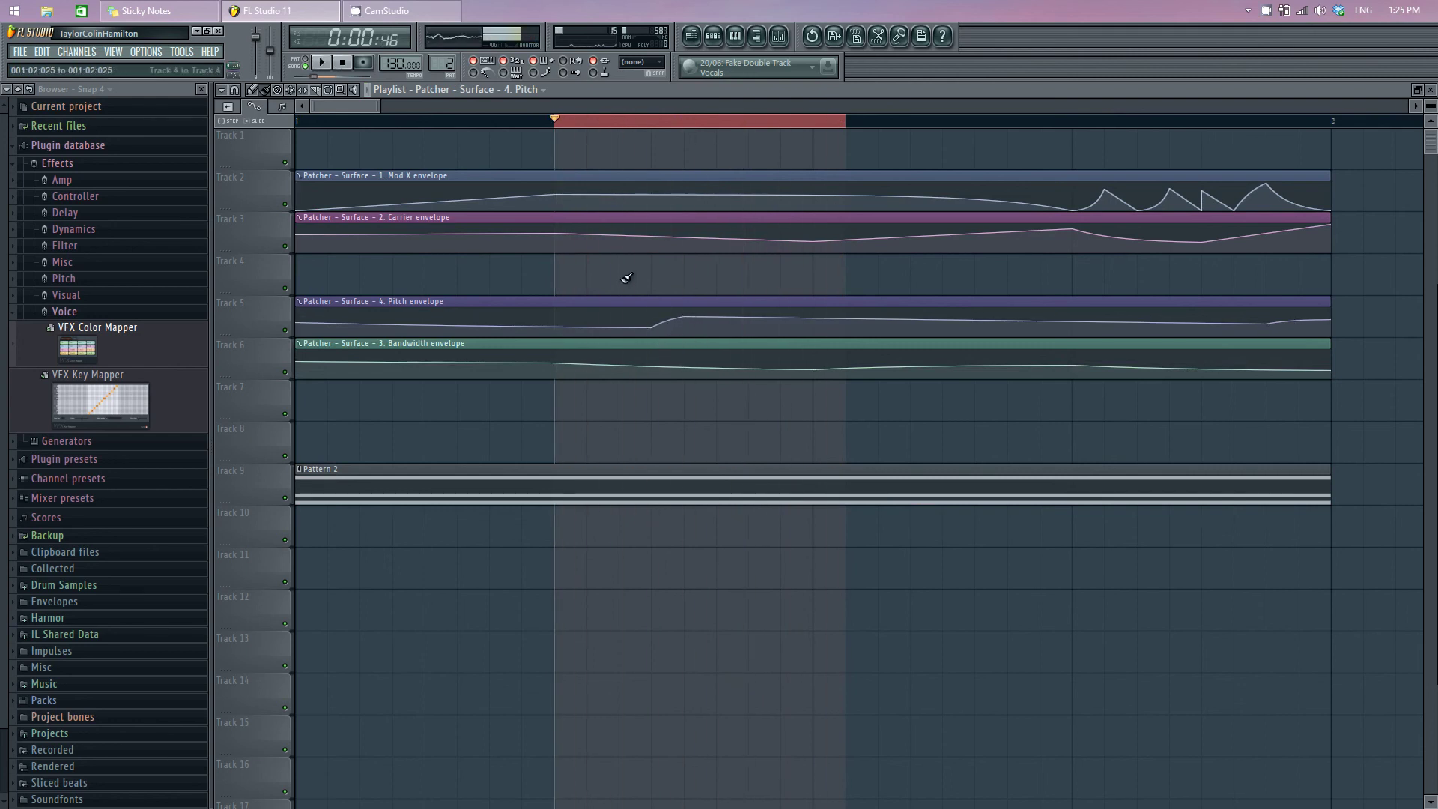
pyautogui.rightClick(612, 127)
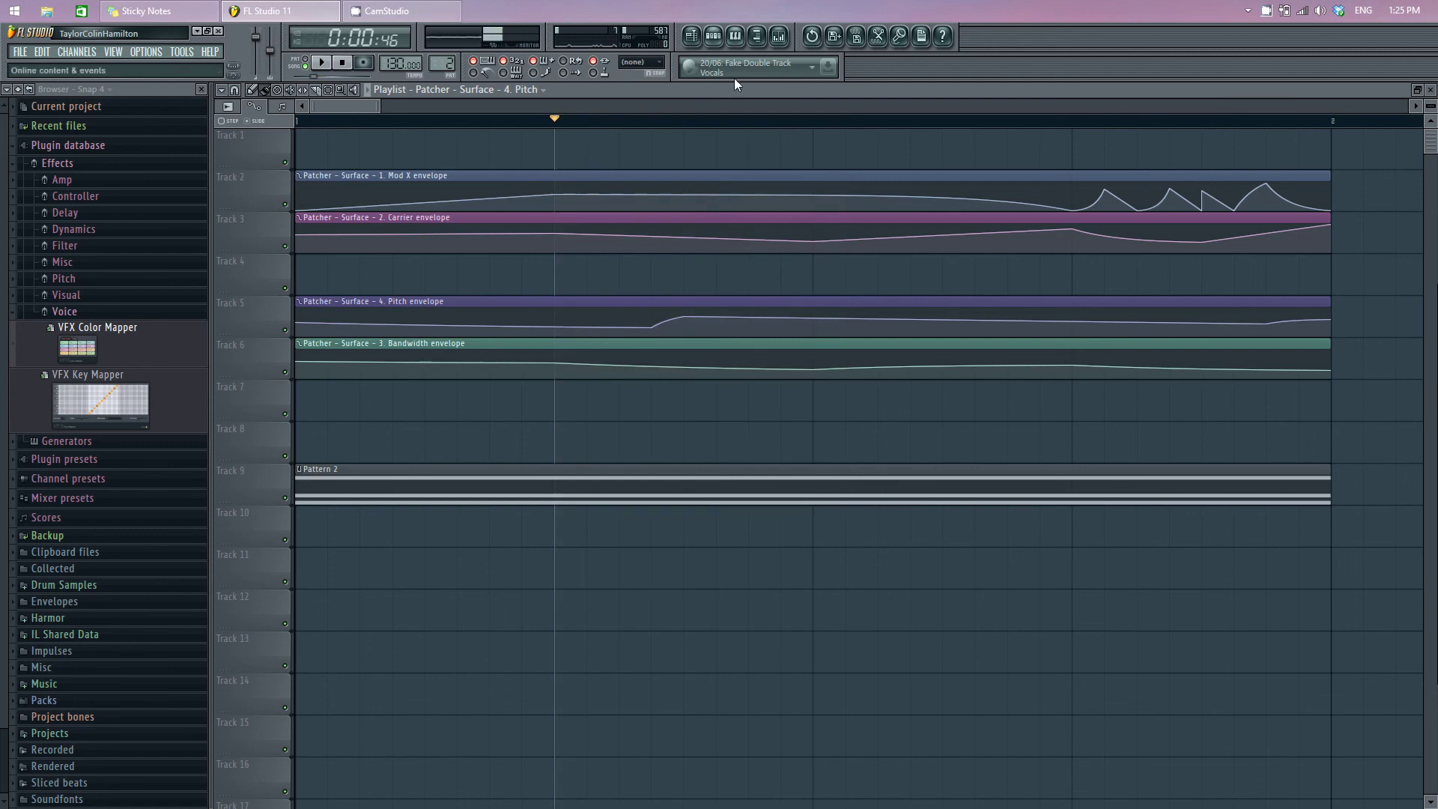
# Open Patcher #2's notes in the piano roll, select the B3 and F#3 notes above E3 and audition the chord
pyautogui.click(714, 36)
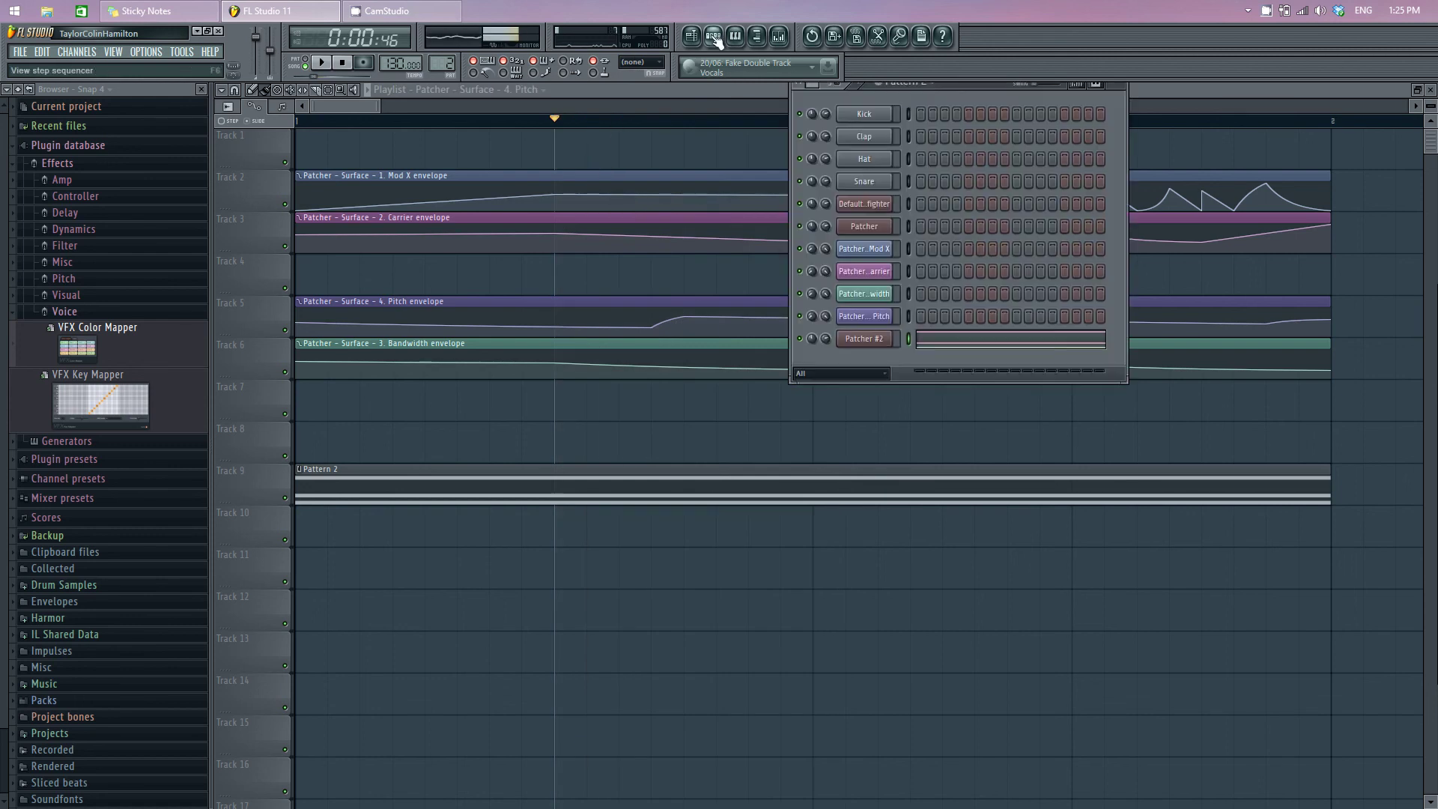
pyautogui.click(948, 342)
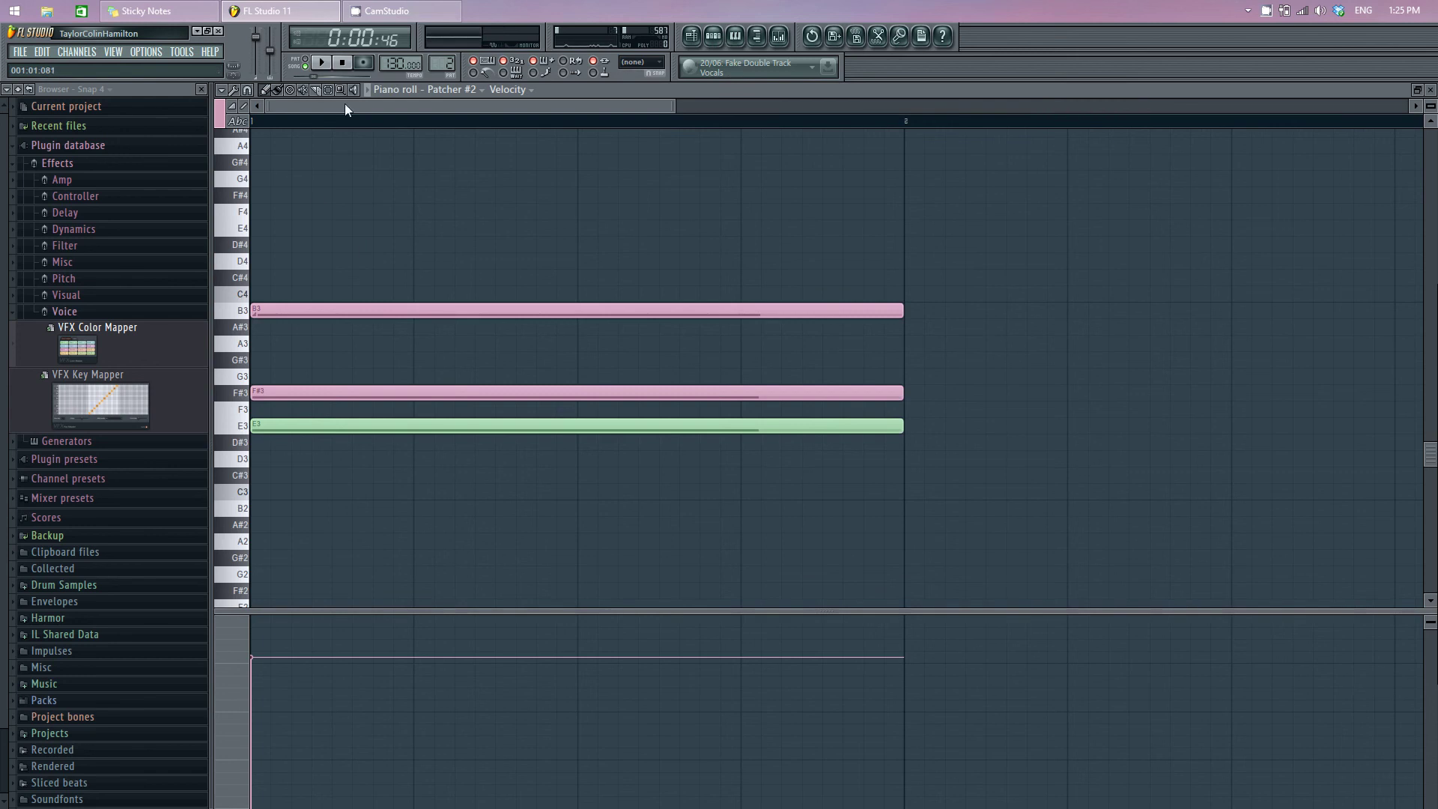
pyautogui.moveTo(306, 270); pyautogui.dragTo(338, 418)
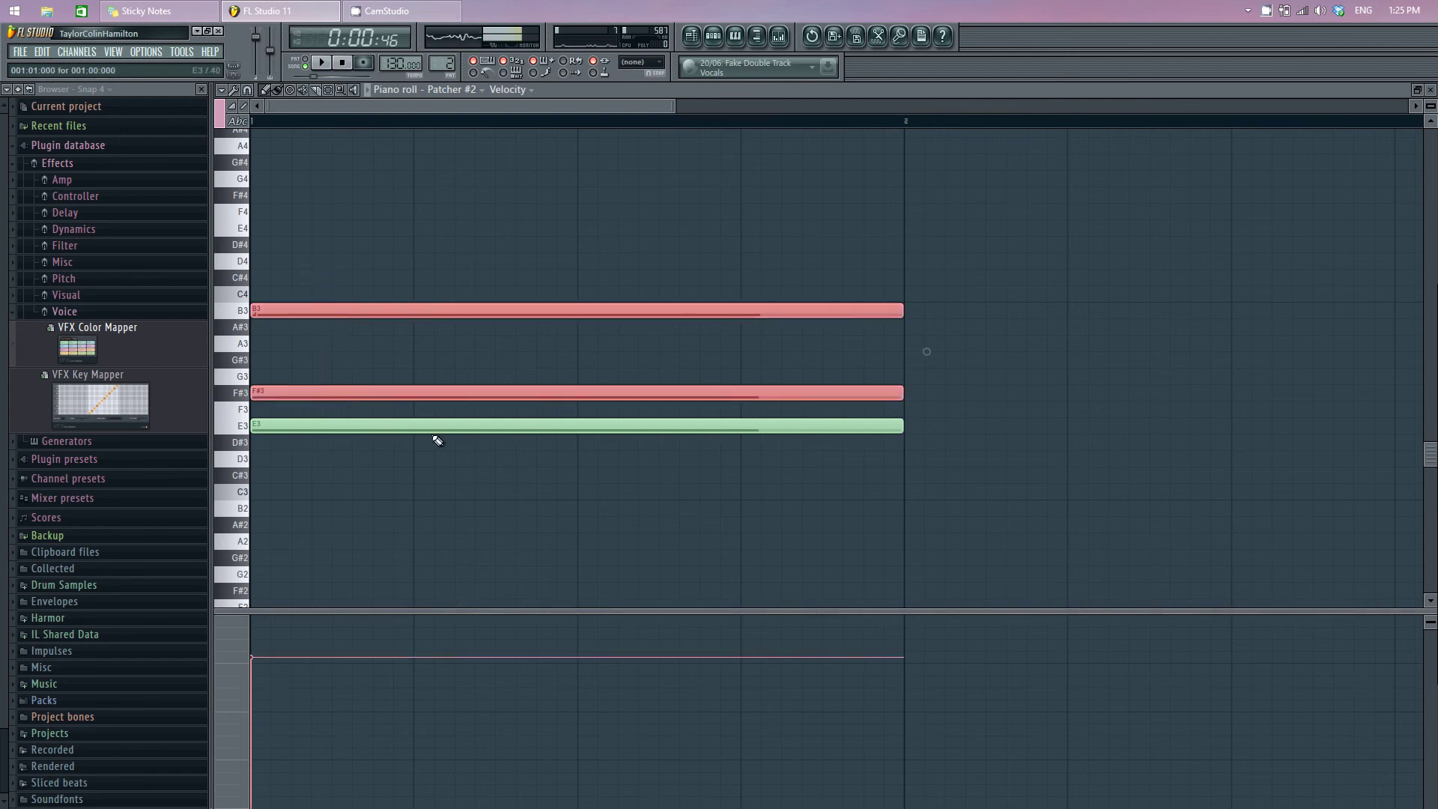
pyautogui.press('space')
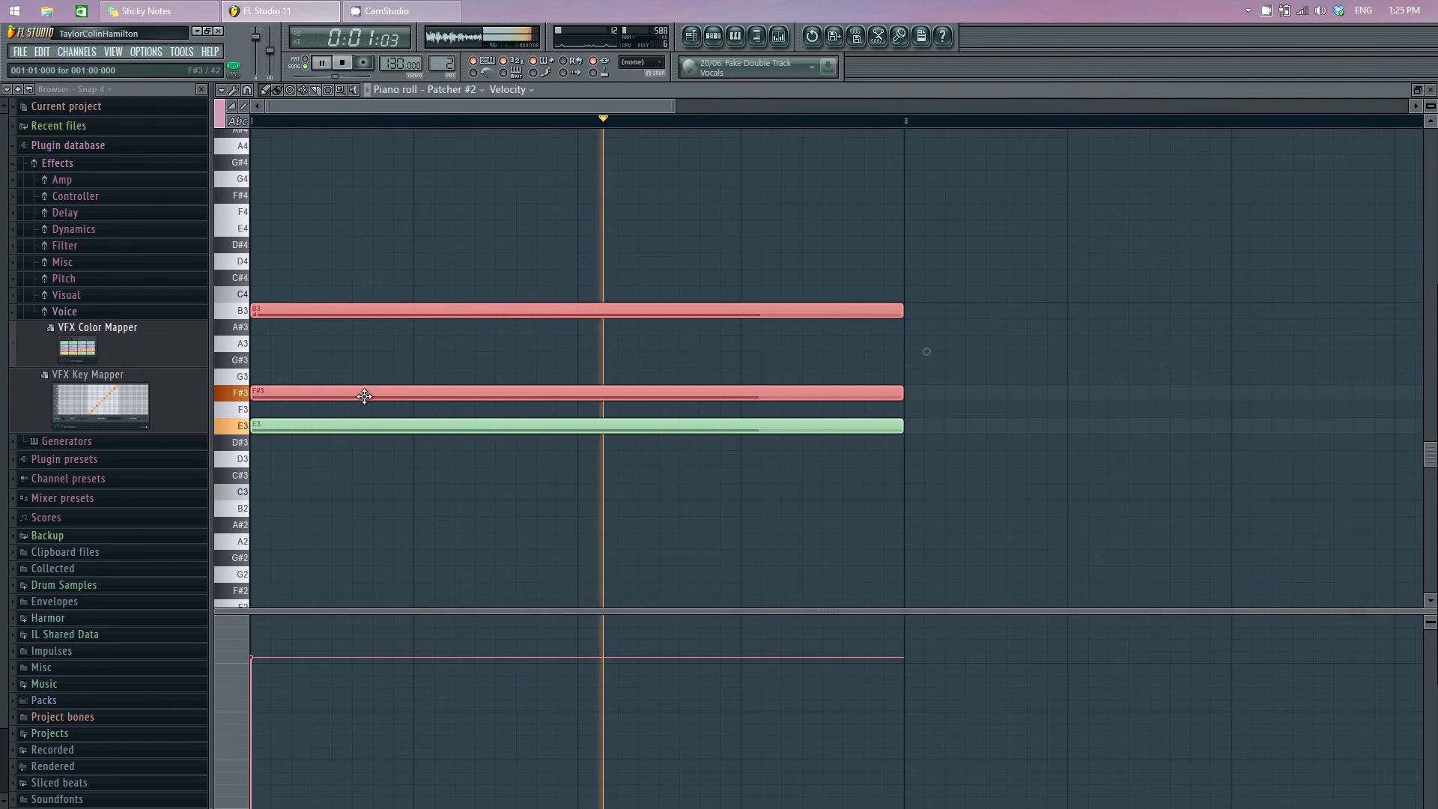
pyautogui.press('space')
pyautogui.press('space')
# Try raising the two selected notes in stages to D5 and G5, auditioning the chord at each position
pyautogui.moveTo(365, 395); pyautogui.dragTo(318, 195)
pyautogui.press('space')
pyautogui.press('space')
pyautogui.scroll(4, 350, 246)
pyautogui.press('space')
pyautogui.moveTo(390, 385); pyautogui.dragTo(369, 254)
pyautogui.press('space')
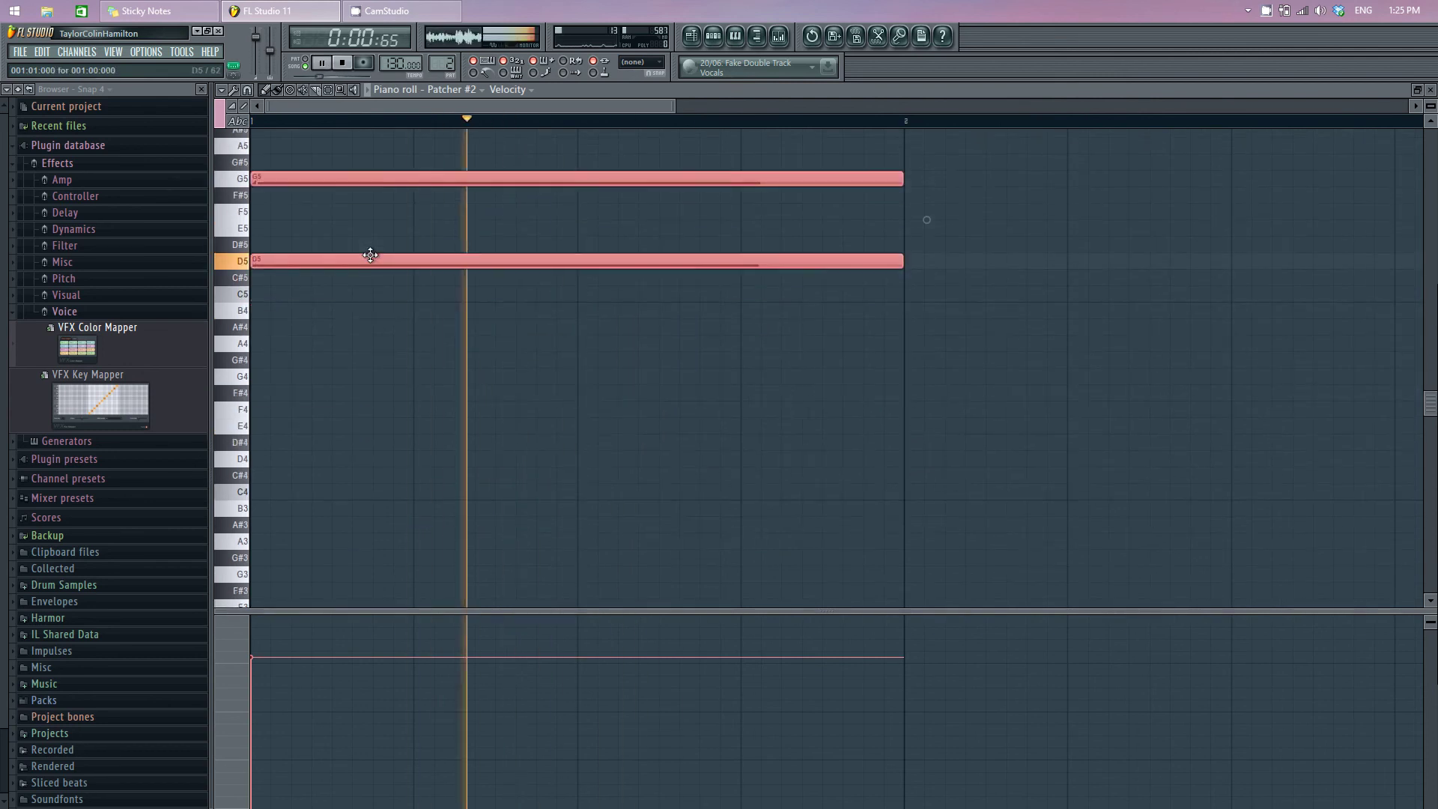
pyautogui.press('space')
# Lower the two selected notes in stages to G#2 and C#3 below the E3 note, auditioning the chord and deselecting them
pyautogui.scroll(-1, 388, 308)
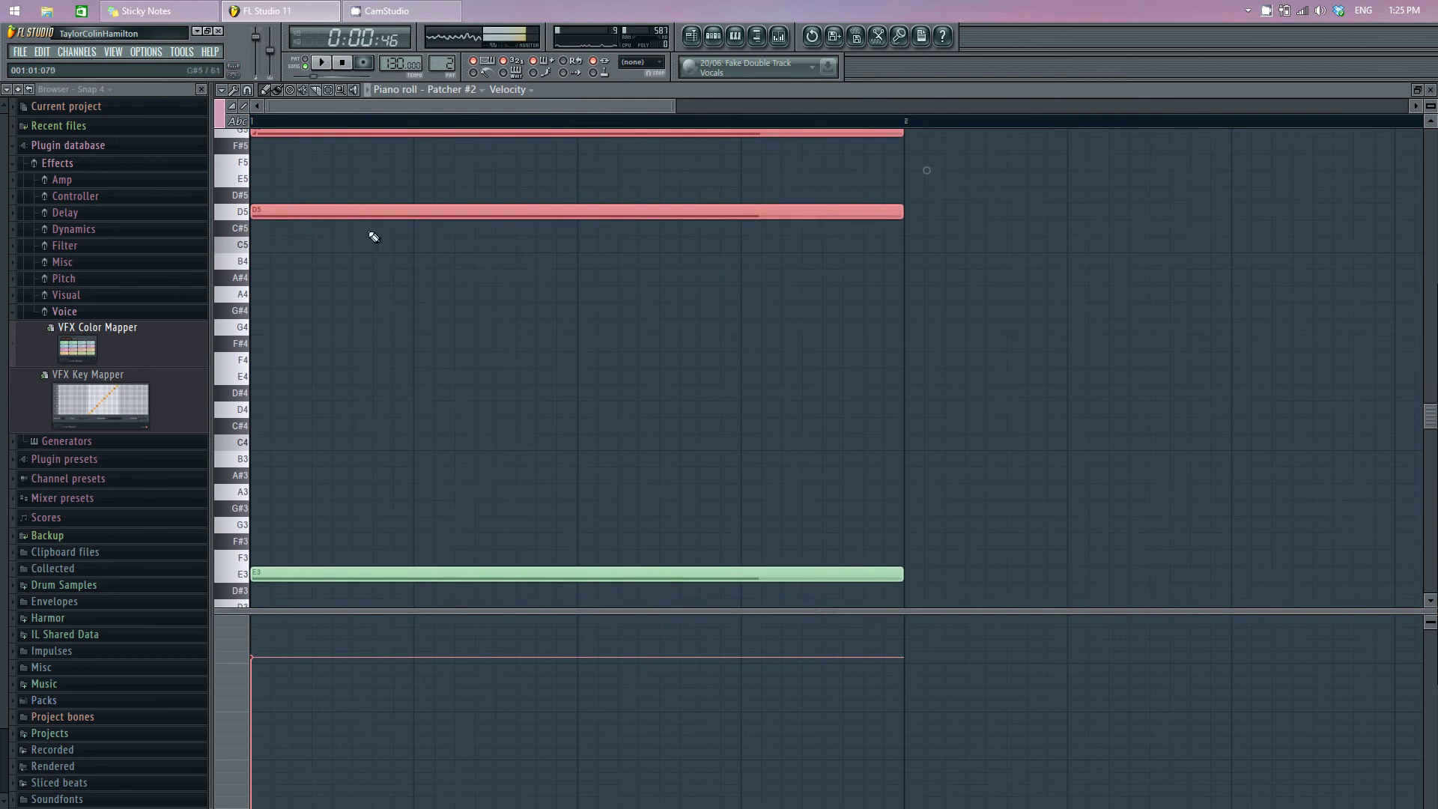
pyautogui.moveTo(361, 211); pyautogui.dragTo(258, 472)
pyautogui.press('space')
pyautogui.press('space')
pyautogui.moveTo(356, 476); pyautogui.dragTo(356, 597)
pyautogui.press('space')
pyautogui.scroll(-4, 355, 584)
pyautogui.press('space')
pyautogui.moveTo(360, 405); pyautogui.dragTo(305, 552)
pyautogui.press('space')
pyautogui.press('space')
pyautogui.press('space')
pyautogui.press('space')
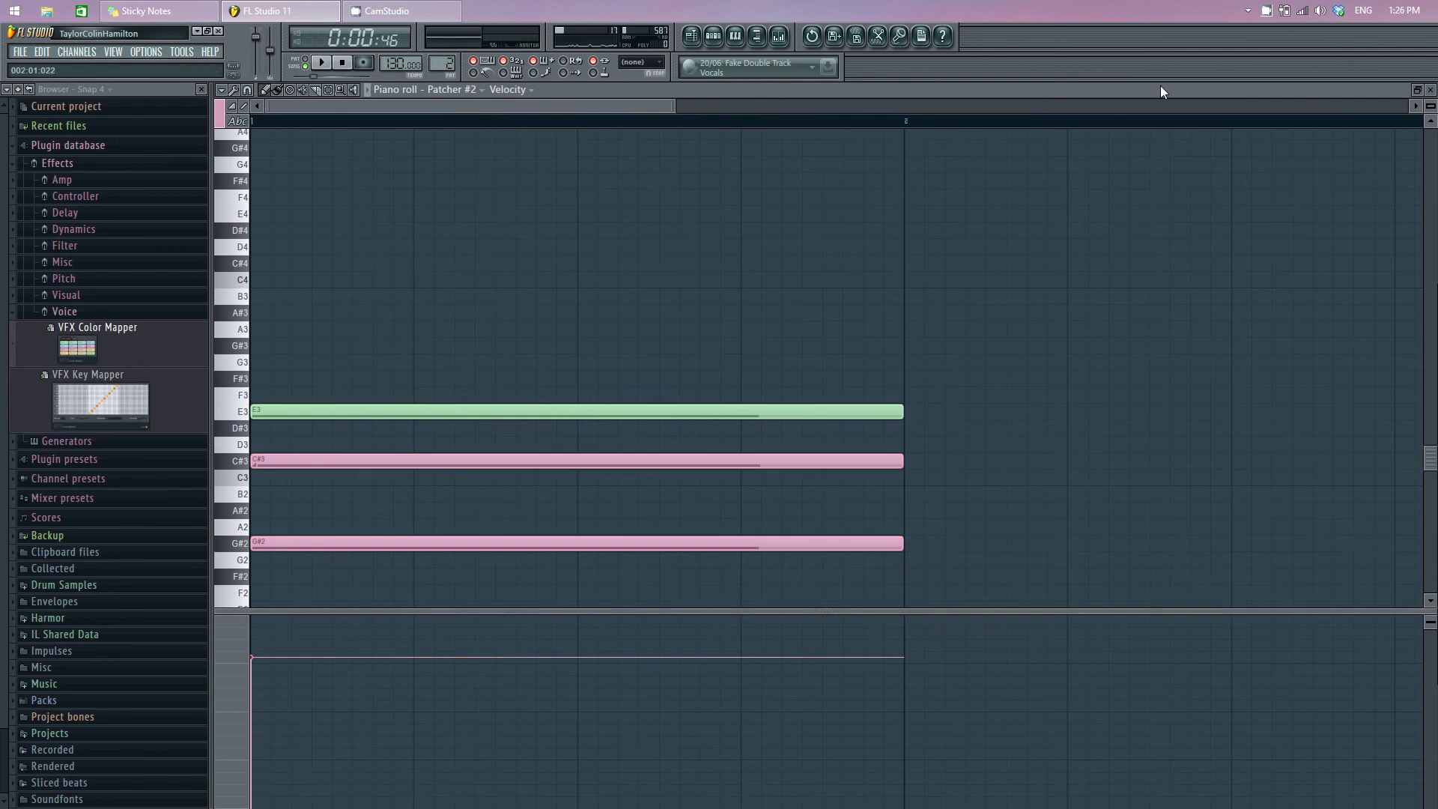
# Close the piano roll, open Patcher #2's module map and move its window clear of the step sequencer
pyautogui.click(1433, 90)
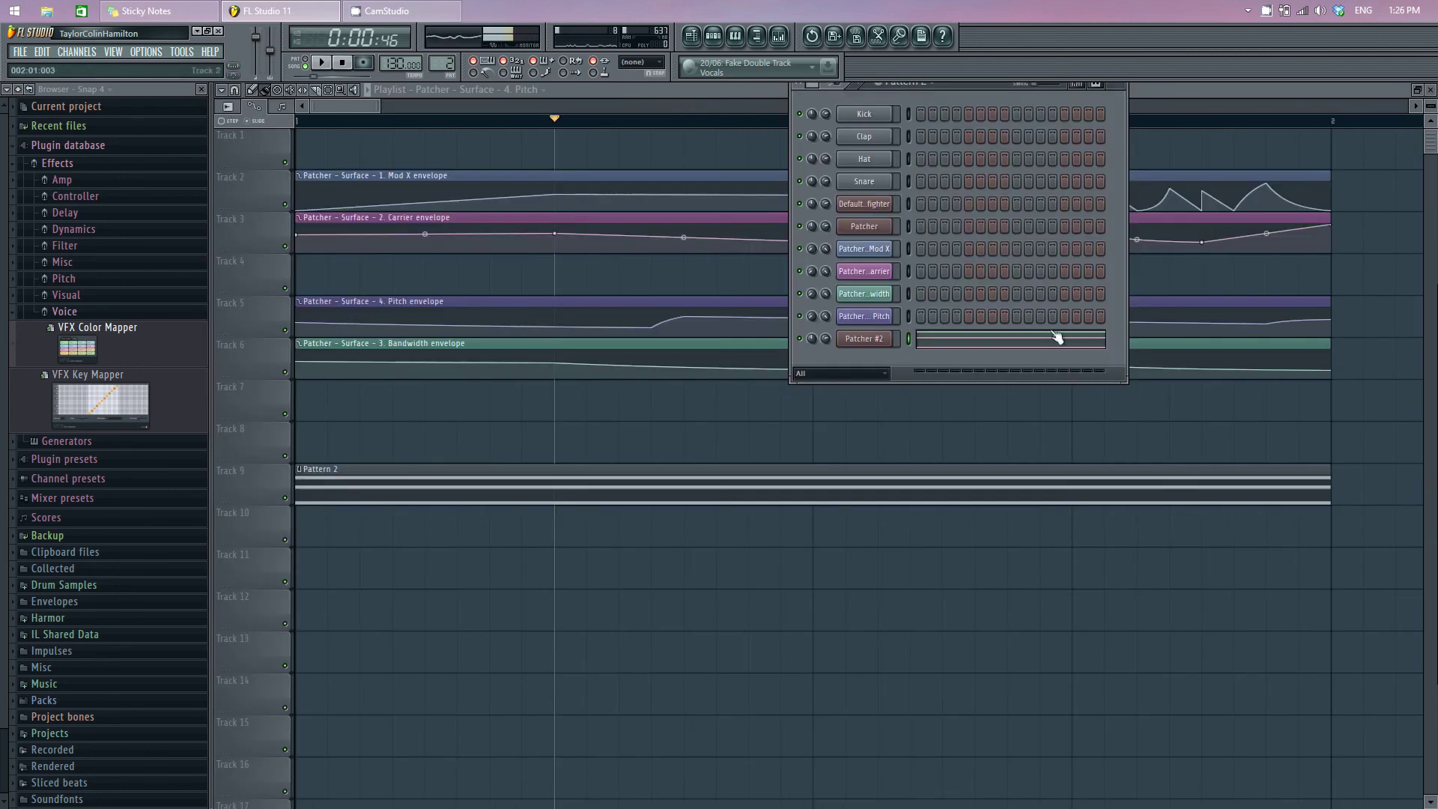
pyautogui.click(696, 97)
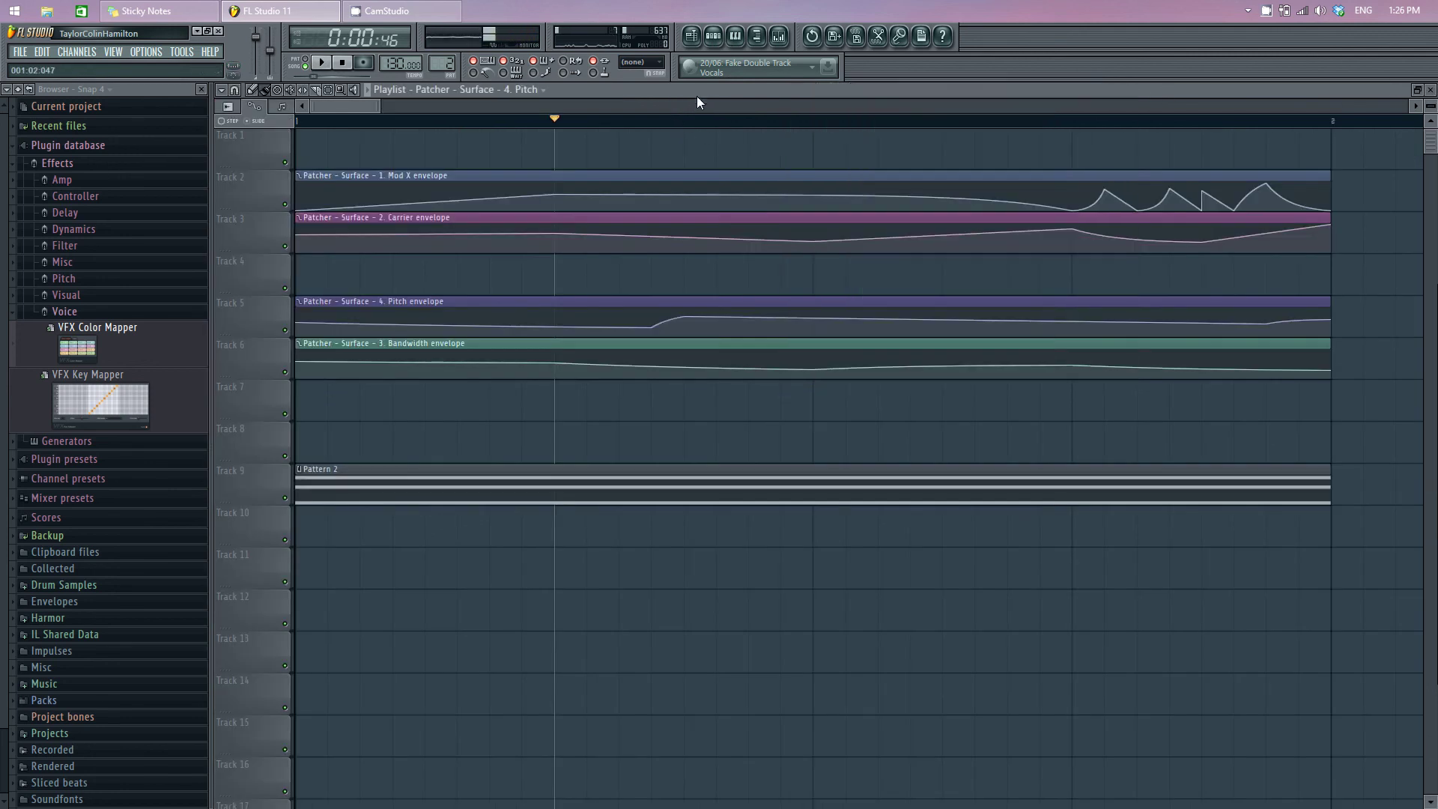
pyautogui.click(714, 36)
pyautogui.click(870, 339)
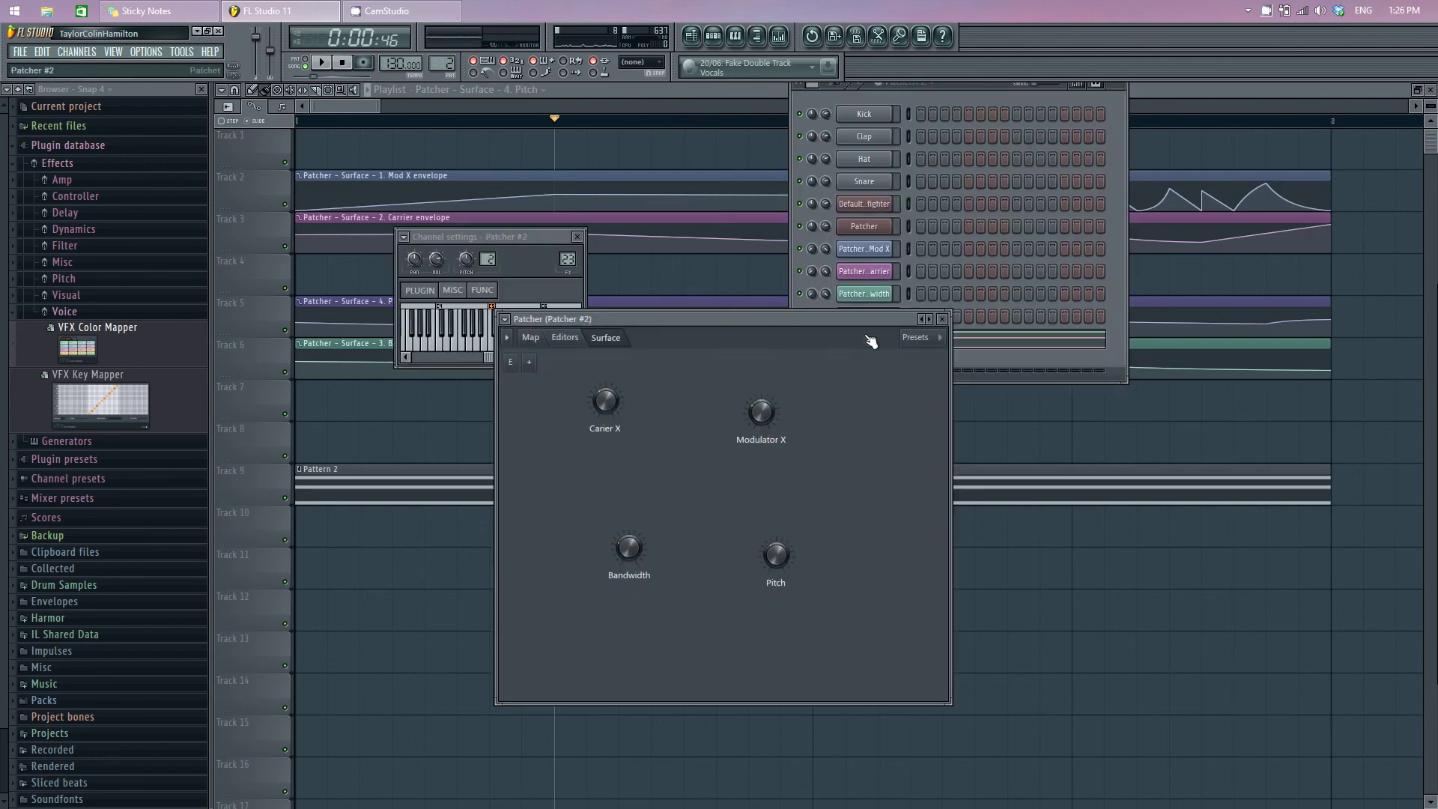
pyautogui.click(530, 338)
pyautogui.moveTo(732, 319); pyautogui.dragTo(572, 210)
# Arrange the map with Color Mapper beside From FL Studio, Carrier above and Modulator below a central Surface, and Vocodex before To FL Studio
pyautogui.moveTo(629, 390); pyautogui.dragTo(737, 411)
pyautogui.moveTo(560, 288); pyautogui.dragTo(509, 264)
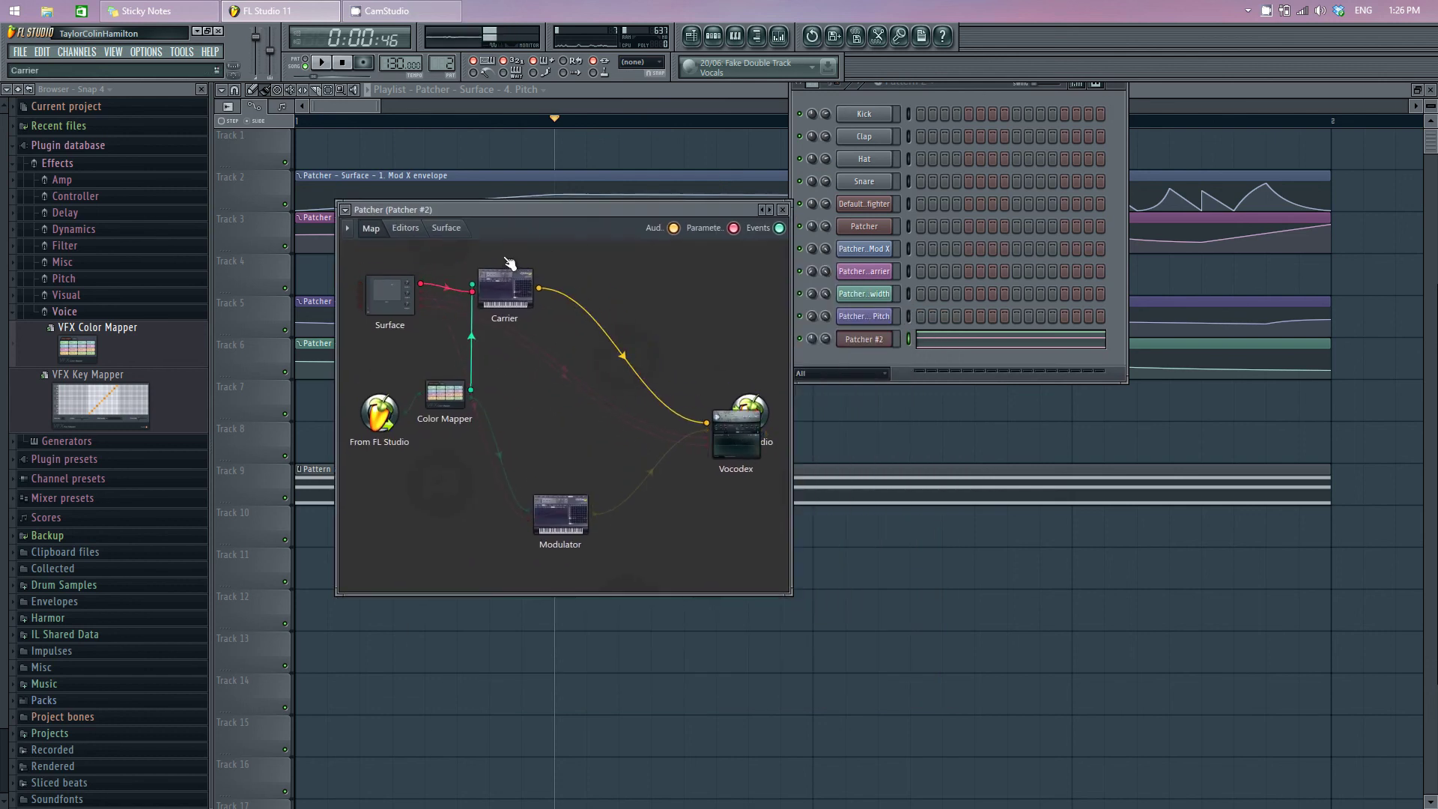
pyautogui.moveTo(560, 515); pyautogui.dragTo(510, 543)
pyautogui.moveTo(447, 395); pyautogui.dragTo(418, 415)
pyautogui.moveTo(395, 295); pyautogui.dragTo(522, 416)
pyautogui.moveTo(725, 470); pyautogui.dragTo(651, 467)
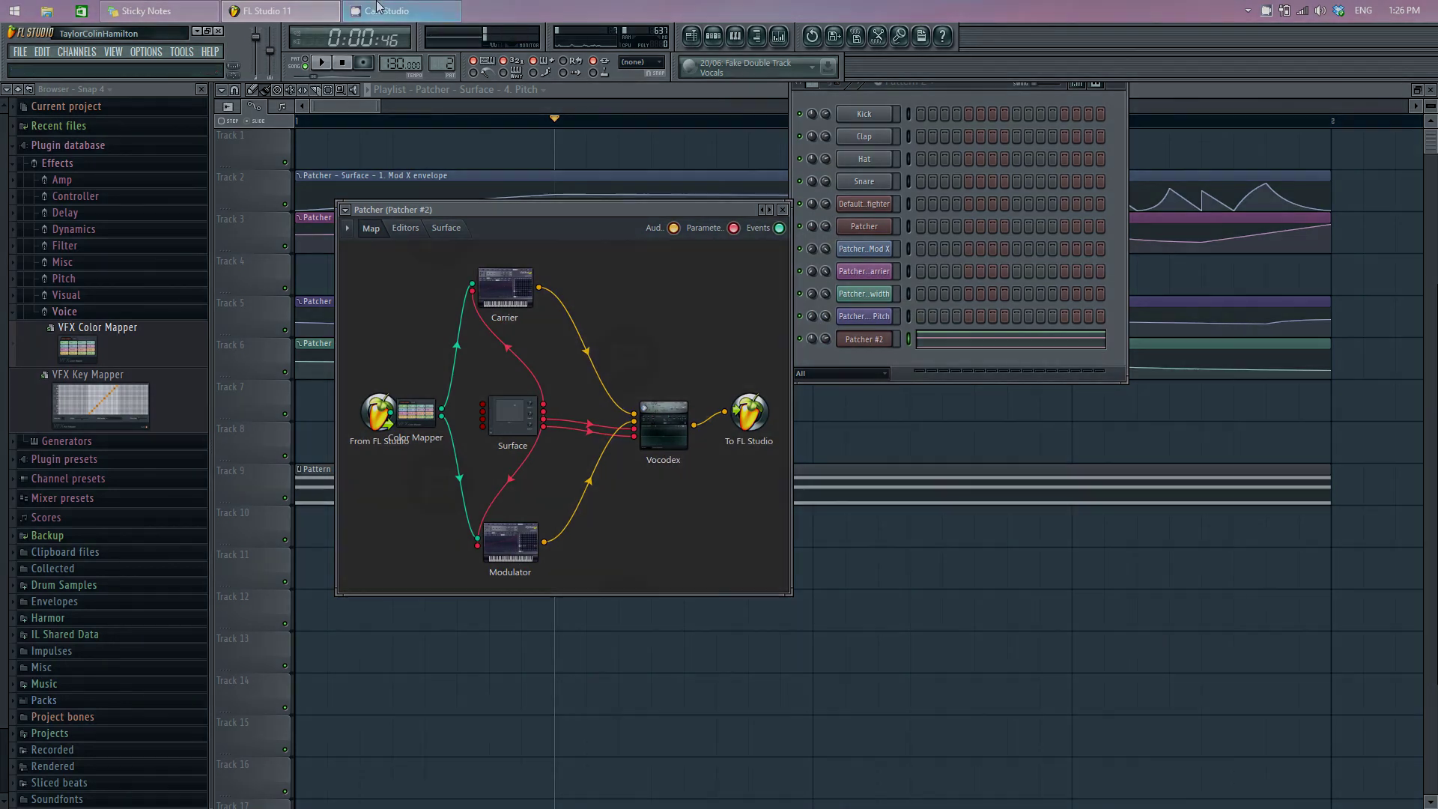
pyautogui.click(405, 10)
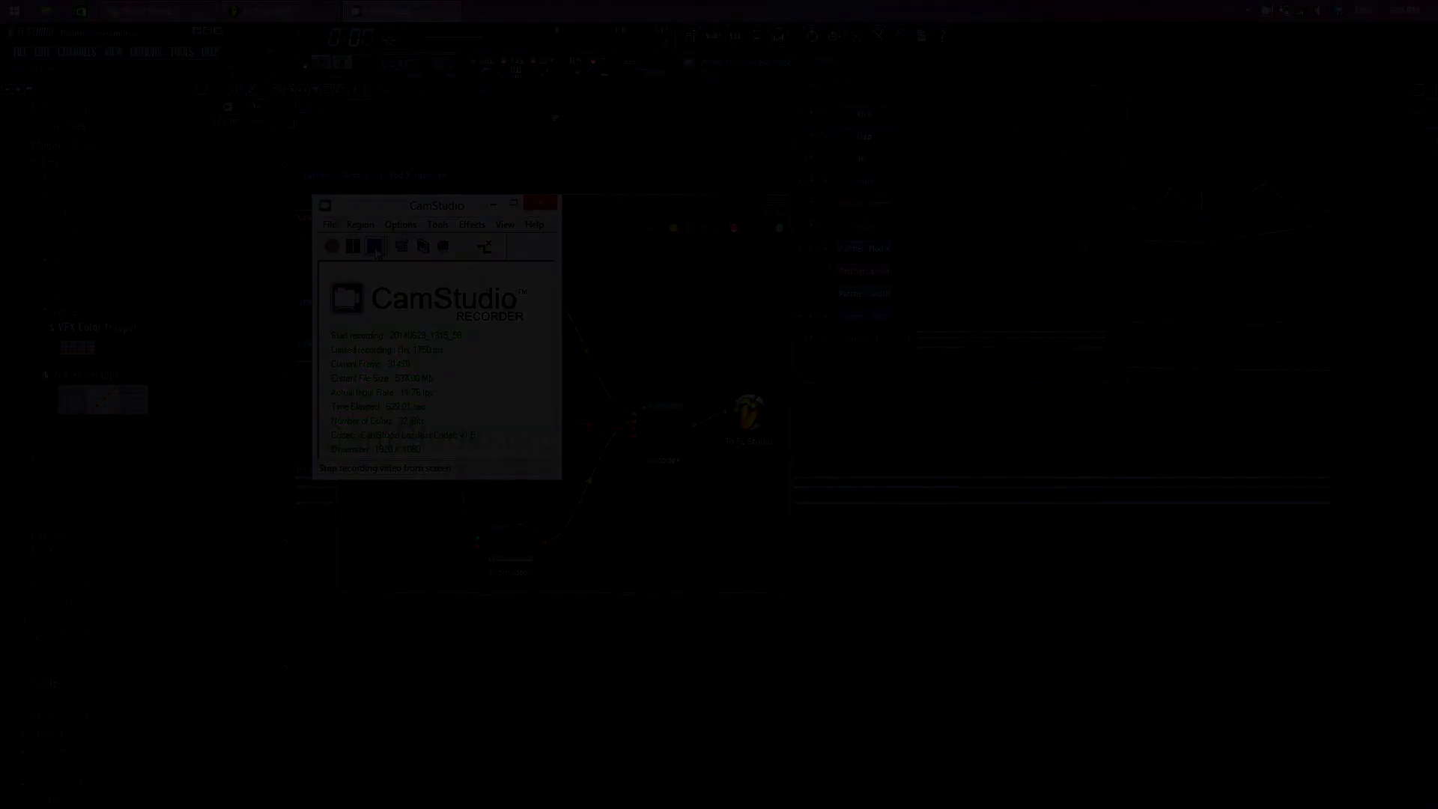